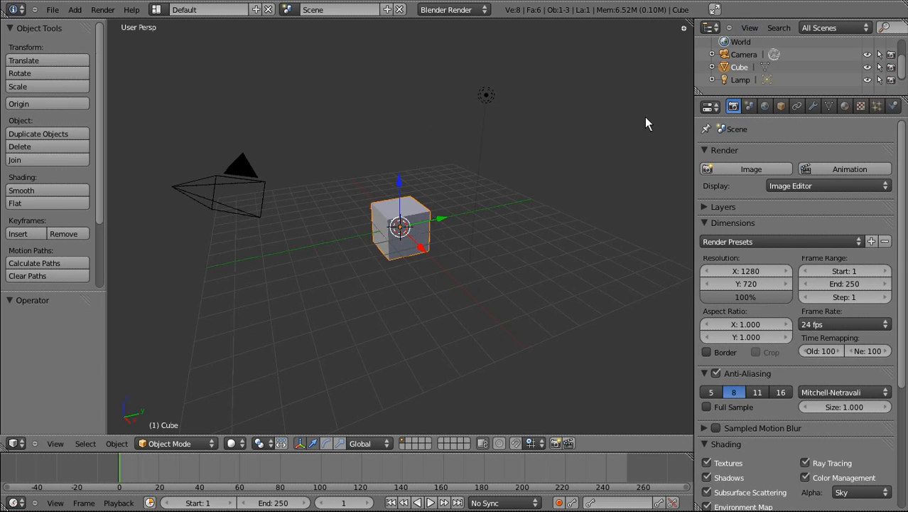
Step: Open the splash screen to check the program's version number, and close it
left_click(131, 10)
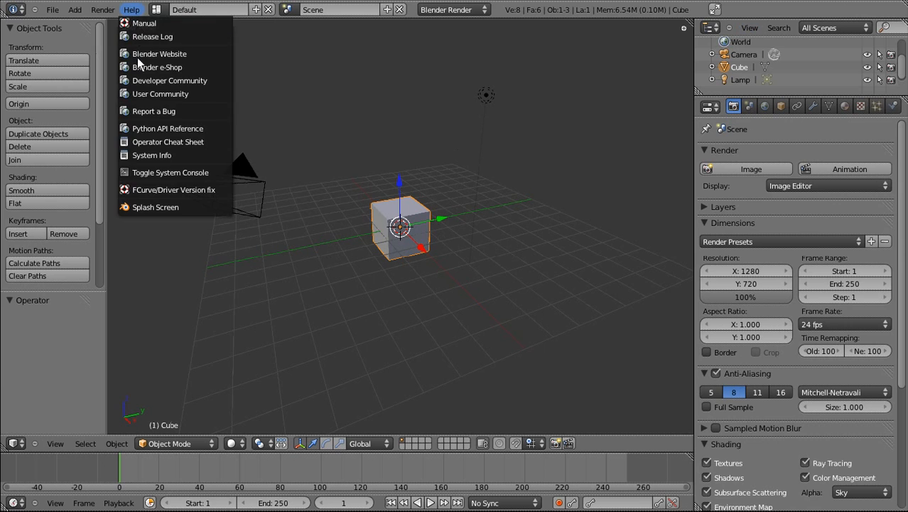
left_click(171, 207)
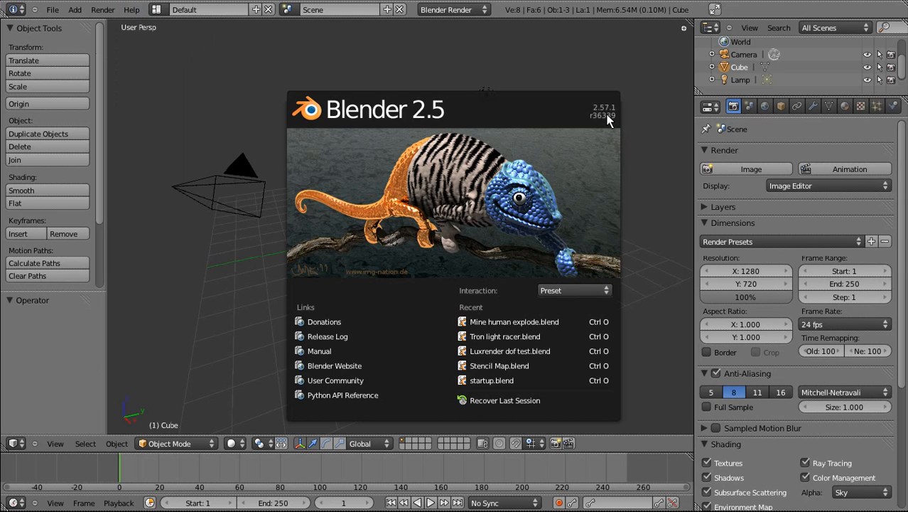
left_click(500, 174)
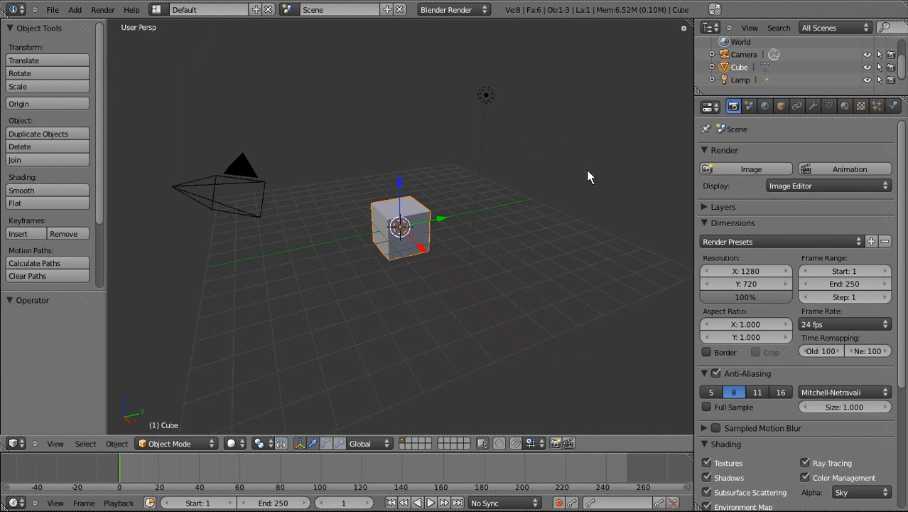
Step: Select all default objects in the scene (cube, camera and lamp) and delete them
mouse_move(586, 170)
middle_mouse_down()
mouse_move(525, 227)
mouse_move(581, 166)
middle_mouse_up()
scroll(474, 211, "down", 2)
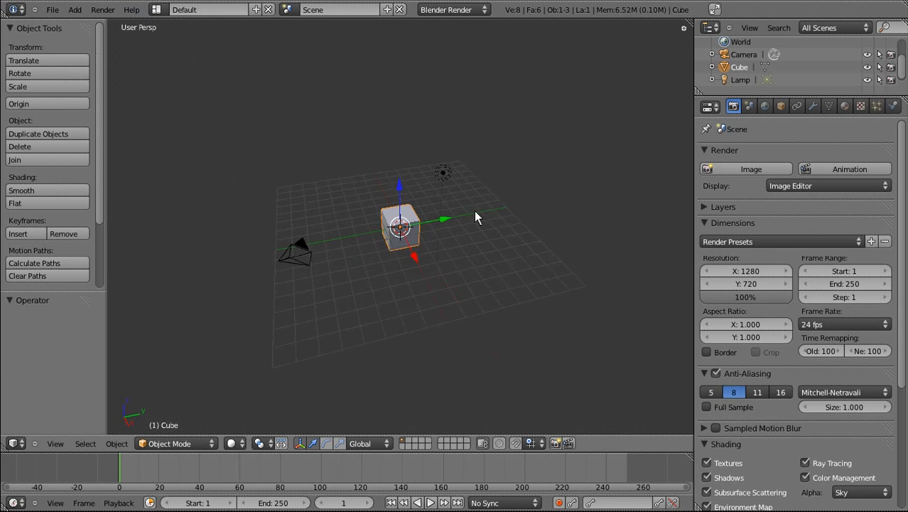
middle_click_drag(474, 211, 448, 263)
scroll(460, 265, "up", 1)
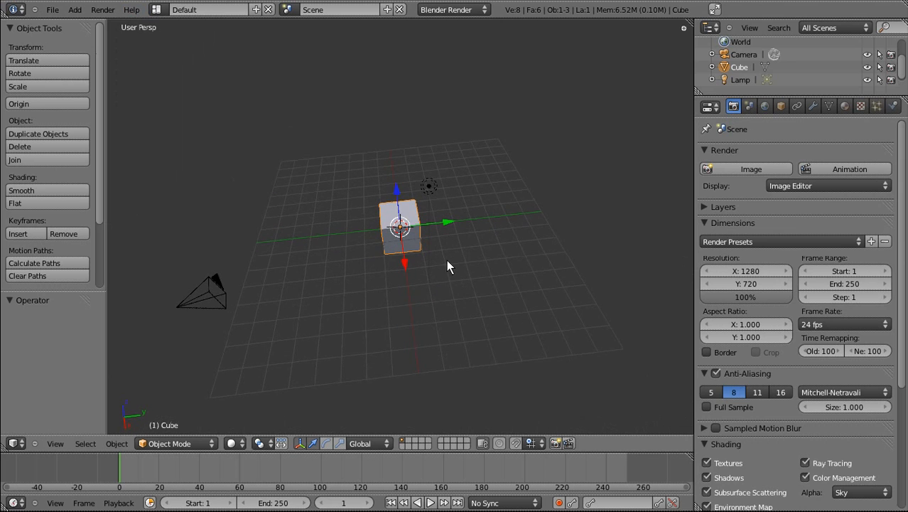
middle_click_drag(402, 302, 490, 179)
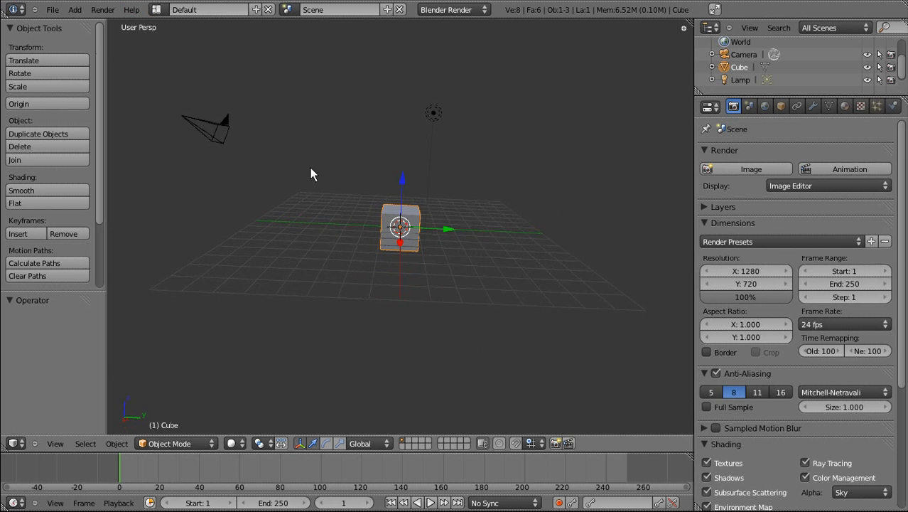
key("a")
key("a")
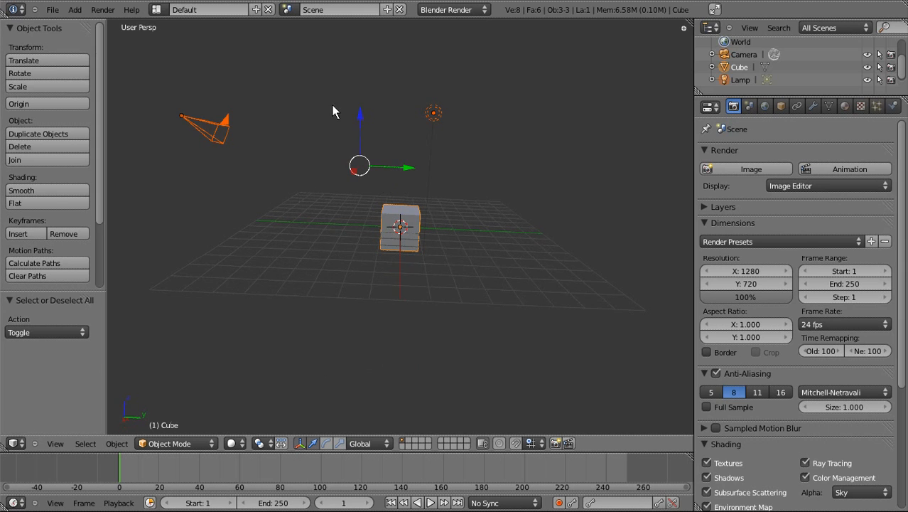
middle_click_drag(349, 126, 358, 162)
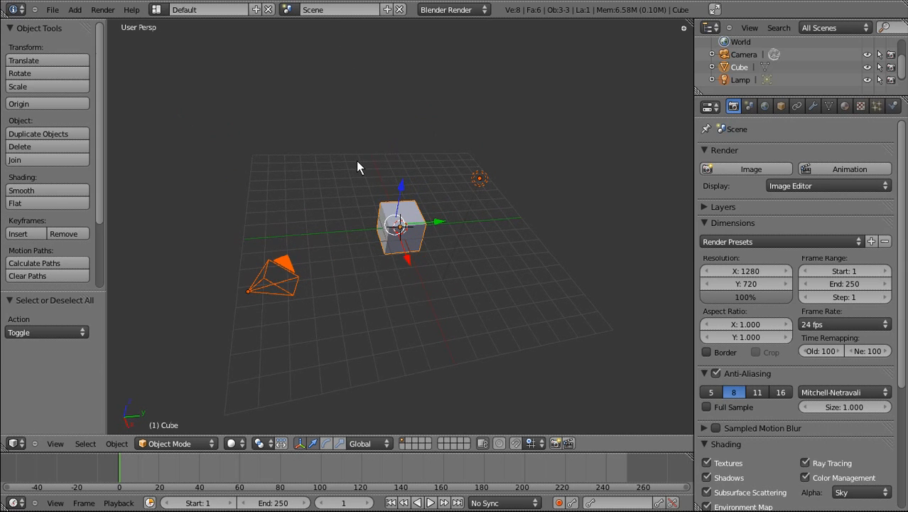
key("x")
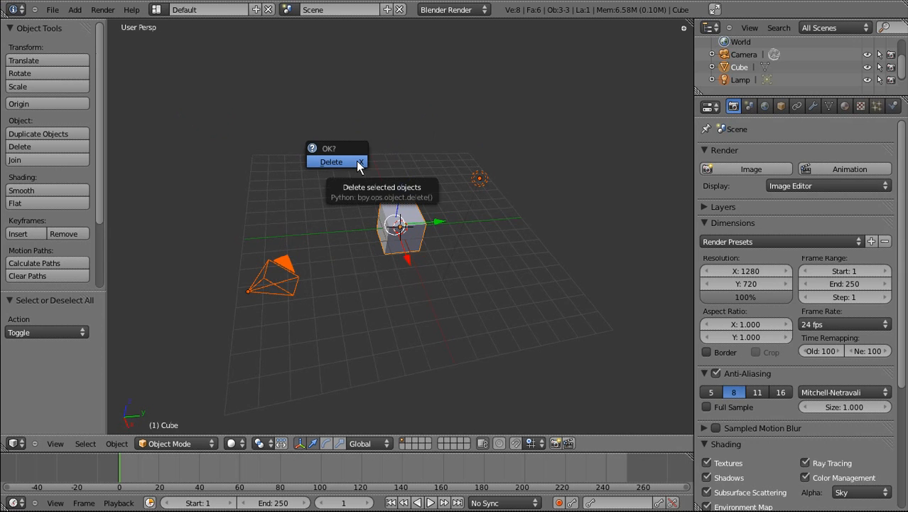
left_click(356, 162)
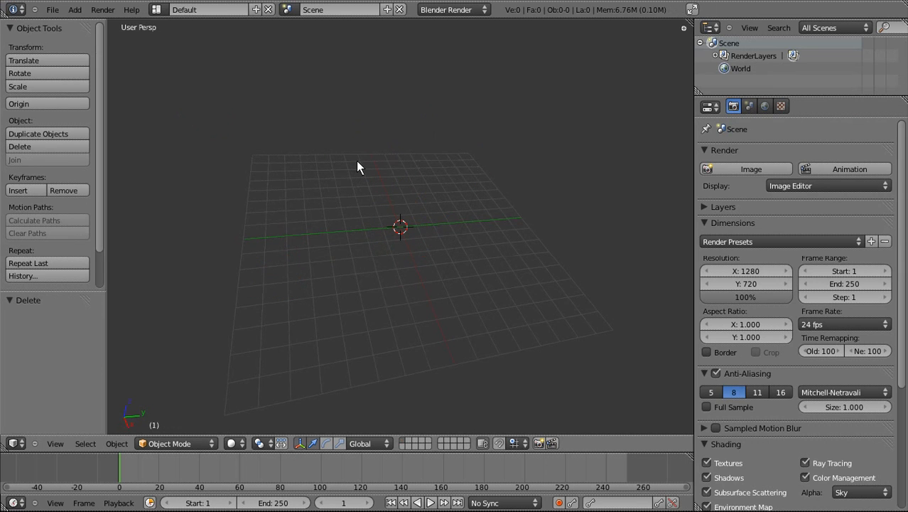
Step: Add a Bezier curve at the 3D cursor and enter Edit Mode on it
middle_click_drag(487, 415, 422, 350)
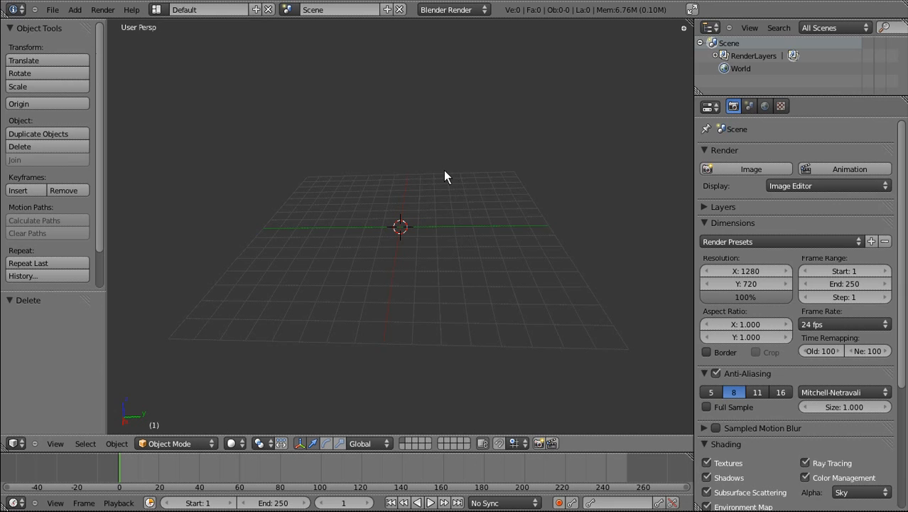
key("shift+a")
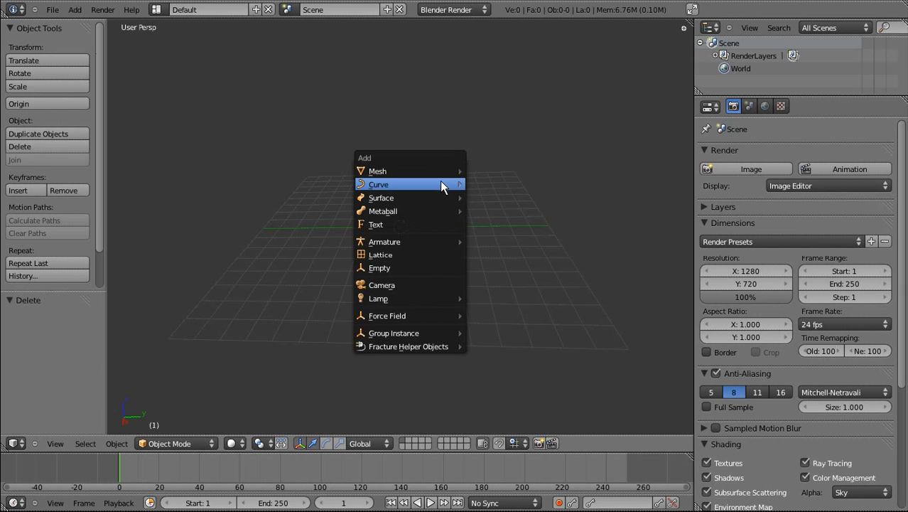
mouse_move(439, 184)
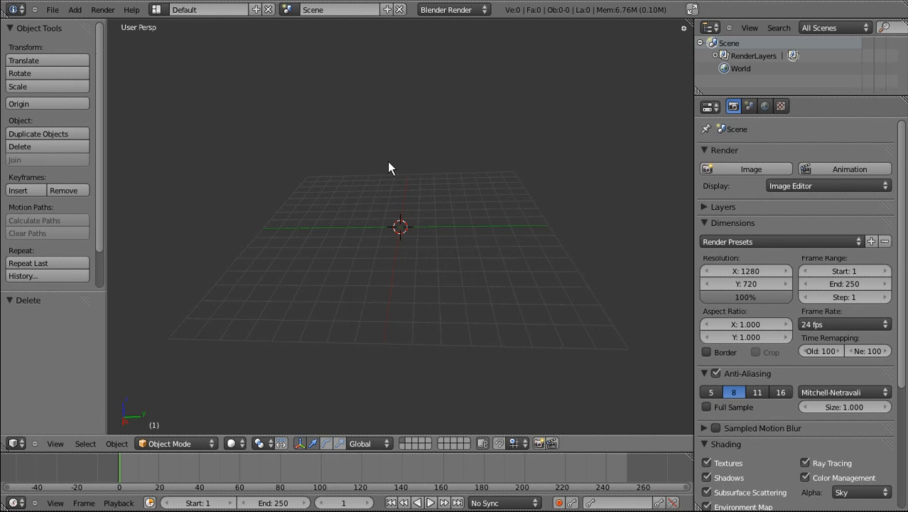
key("shift+a")
mouse_move(378, 176)
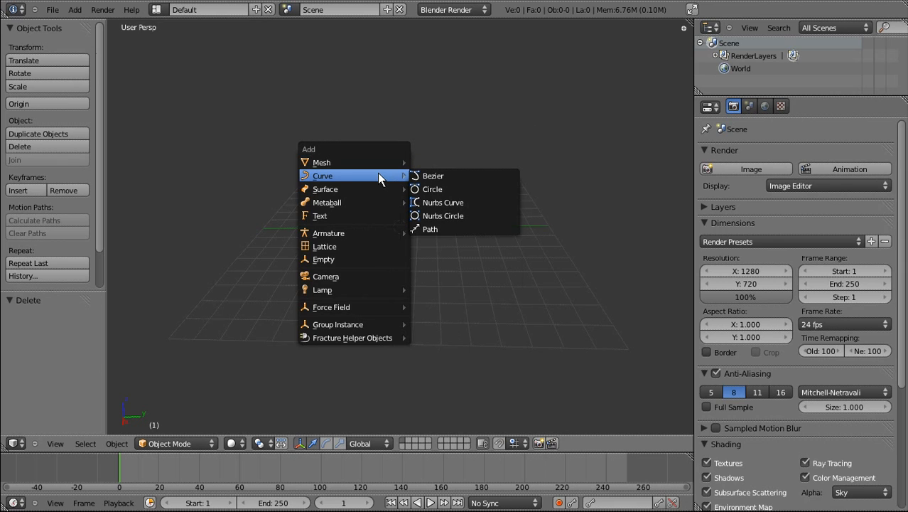
left_click(447, 175)
middle_click_drag(502, 252, 430, 327)
key("Tab")
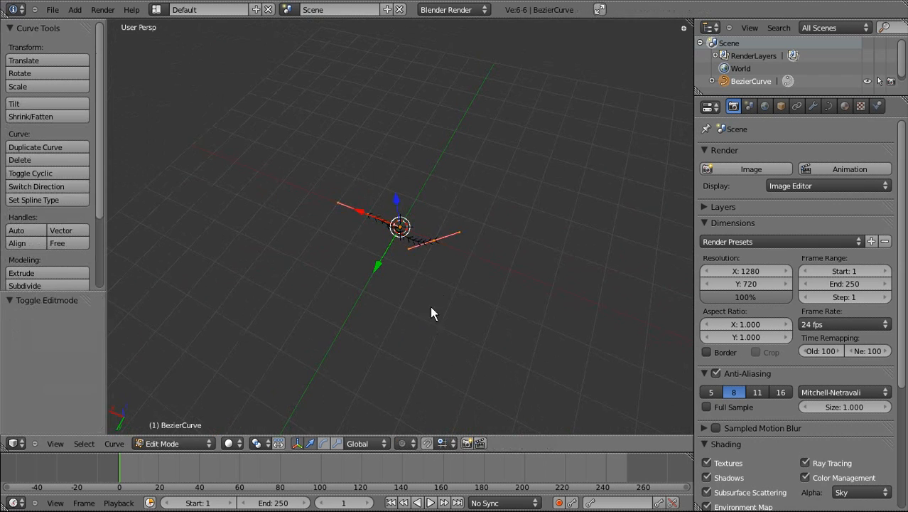
Step: Toggle Edit Mode off and on, and select the curve's two end control points in turn, finishing with the one whose handle is angled
right_click(441, 245)
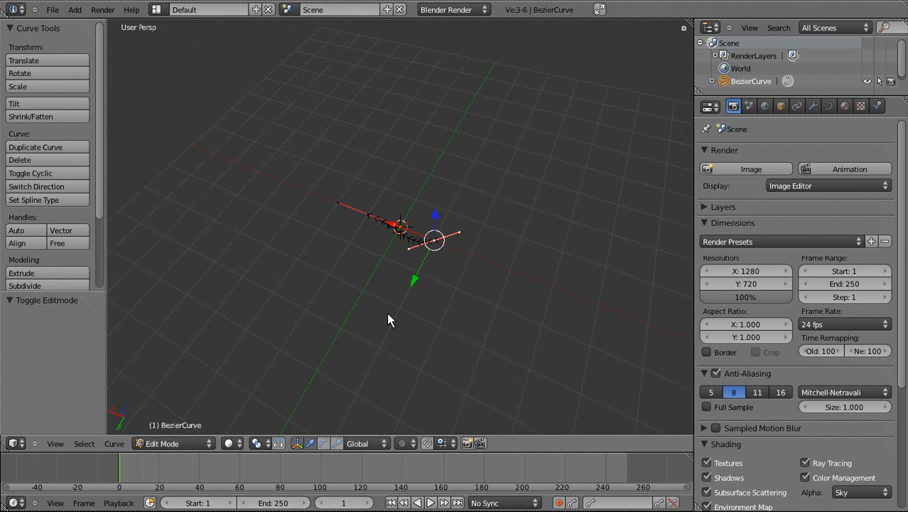
key("Tab")
middle_click_drag(386, 308, 409, 335)
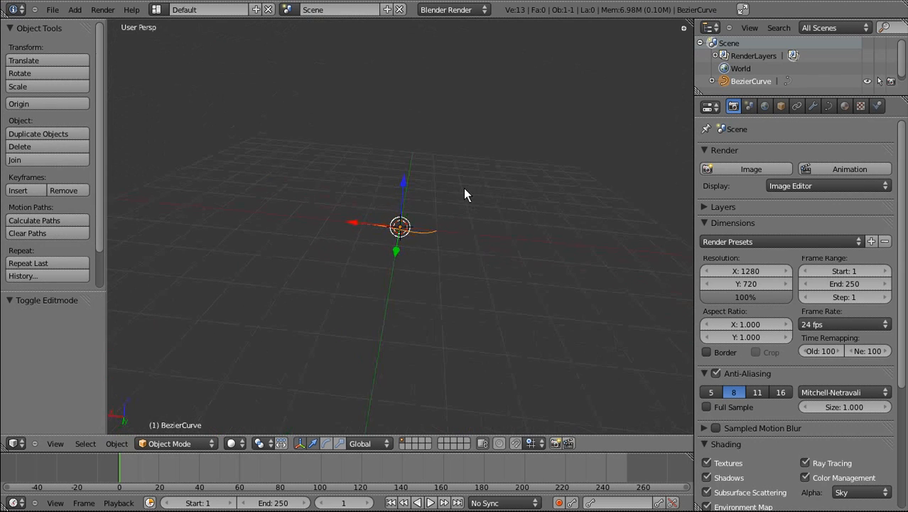
key("Tab")
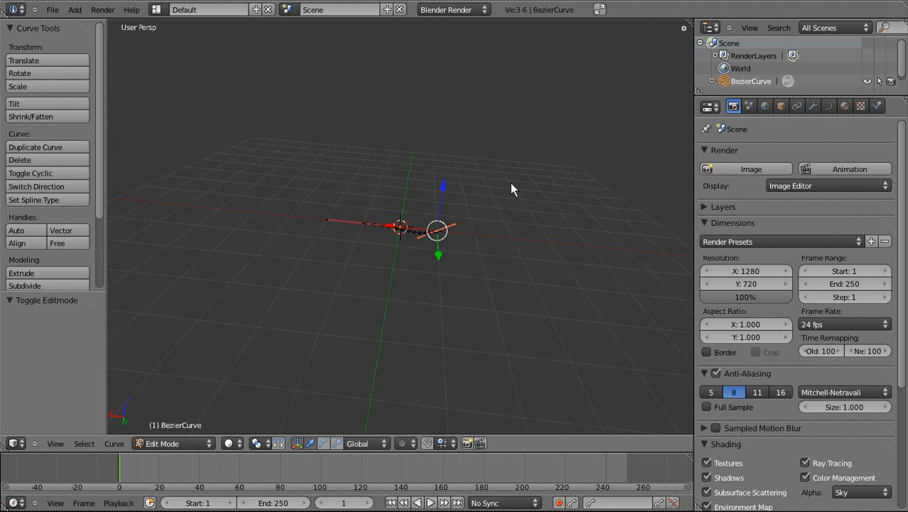
middle_click_drag(435, 235, 468, 269)
scroll(467, 264, "up", 5)
right_click(290, 218)
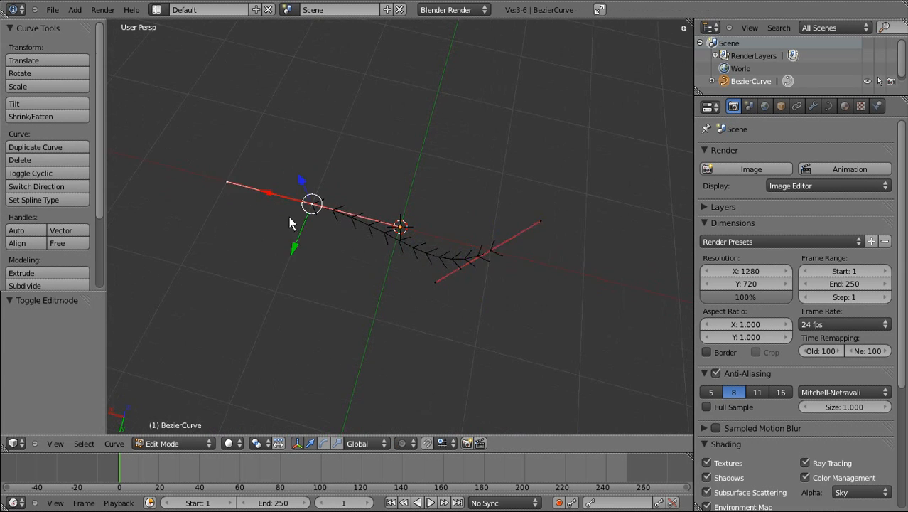
right_click(497, 246)
right_click(341, 211)
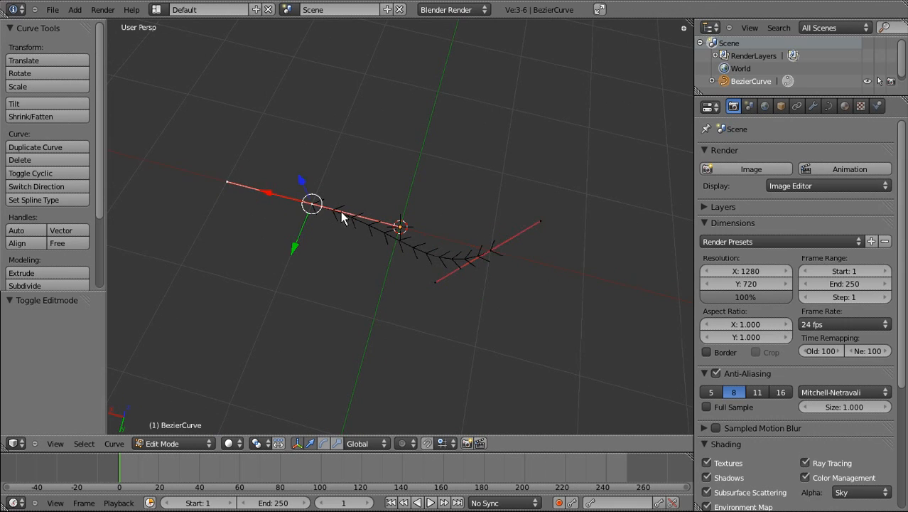
right_click(486, 260)
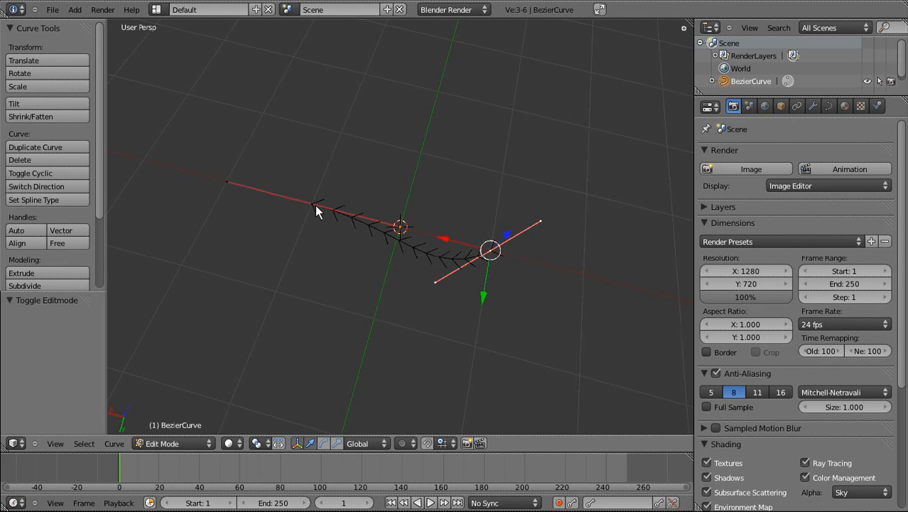
right_click(314, 205)
right_click(488, 246)
middle_click_drag(440, 345, 405, 233)
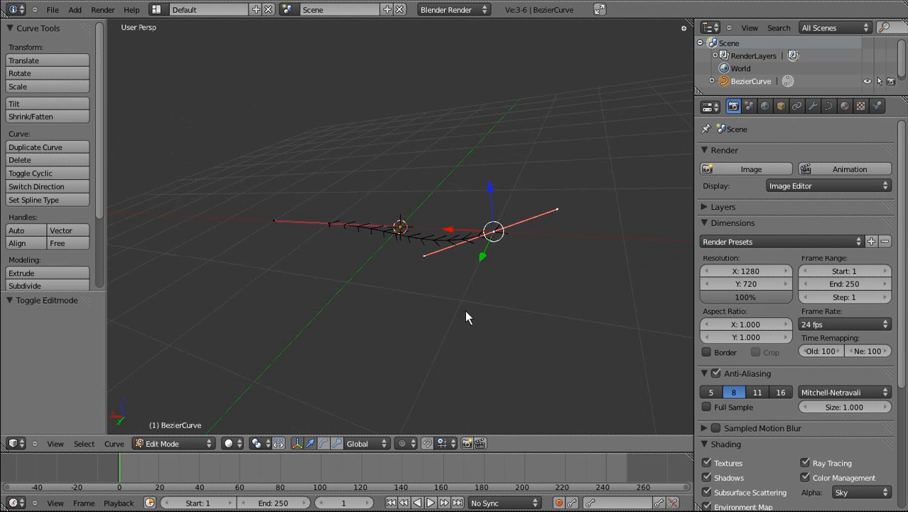
key("g")
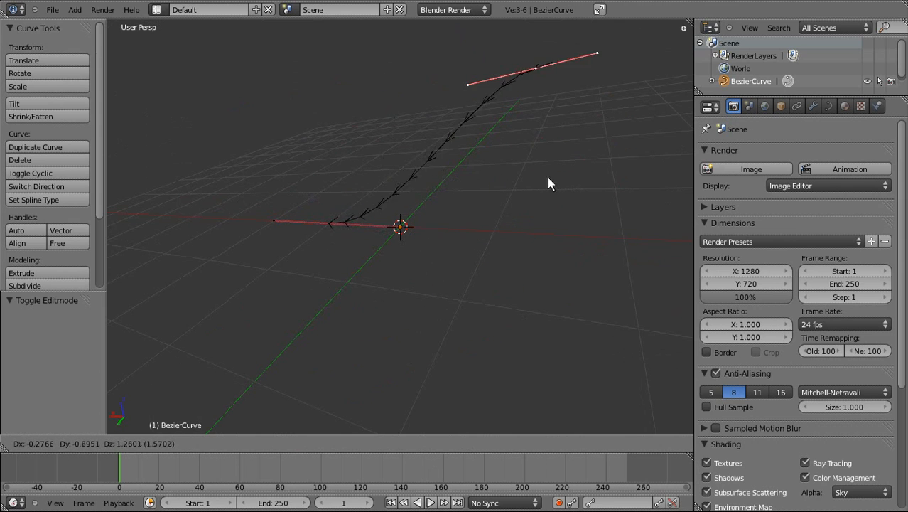
left_click(522, 325)
middle_click_drag(415, 264, 377, 346)
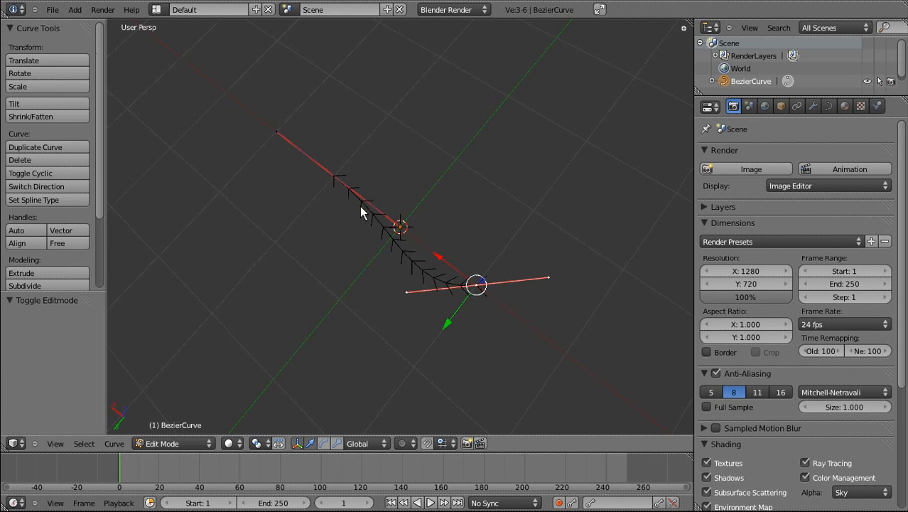
Step: Rotate the selected end control point about -41° around the global Z axis to straighten the curve
middle_click_drag(523, 361, 500, 126)
key("r")
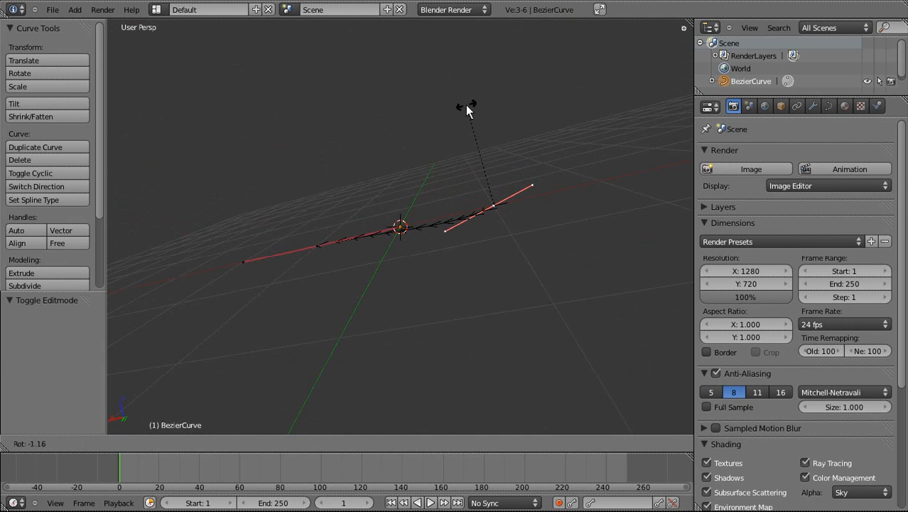
key("z")
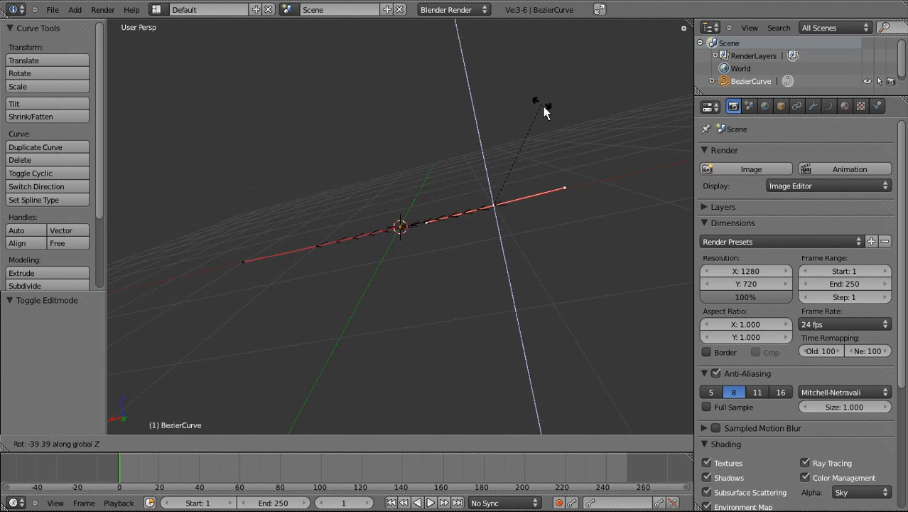
left_click(541, 110)
middle_click_drag(541, 109, 483, 268)
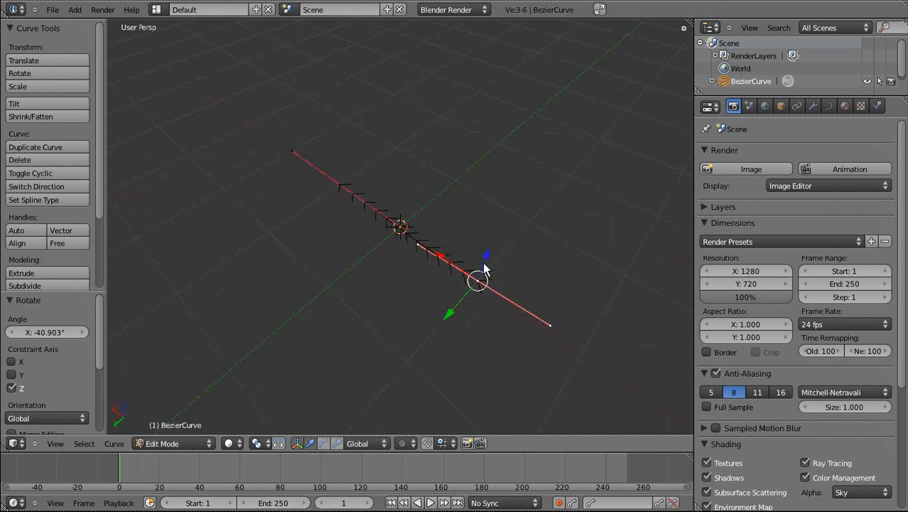
Step: From the top view, rotate the end control point about -4.5° around Z to line its handles up with the X axis
key("KP_7")
key("r")
key("z")
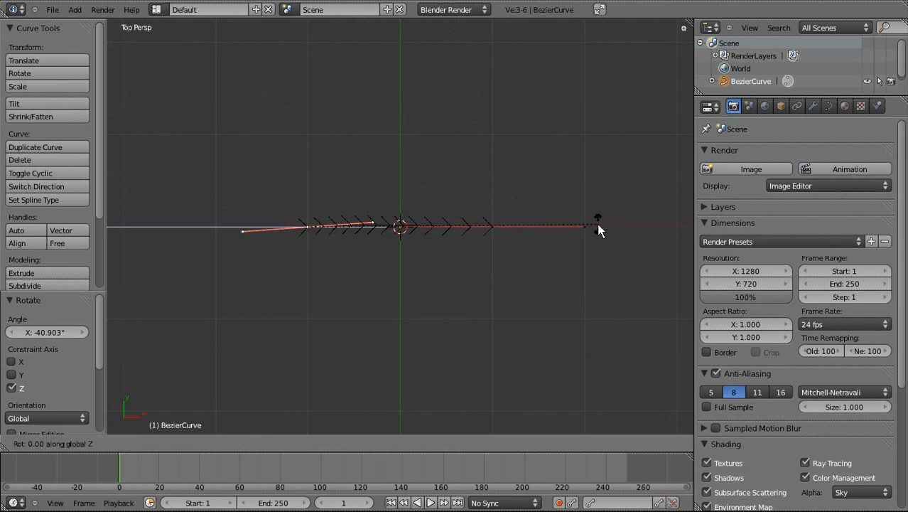
left_click(595, 246)
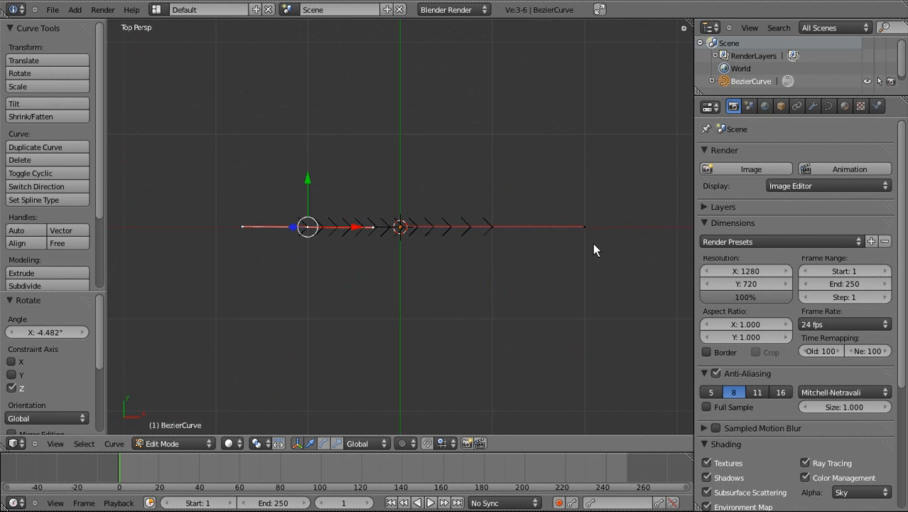
Step: Extrude a new control point from the selected end of the curve, about 1.64 units along the global X axis
middle_click_drag(467, 297, 423, 254)
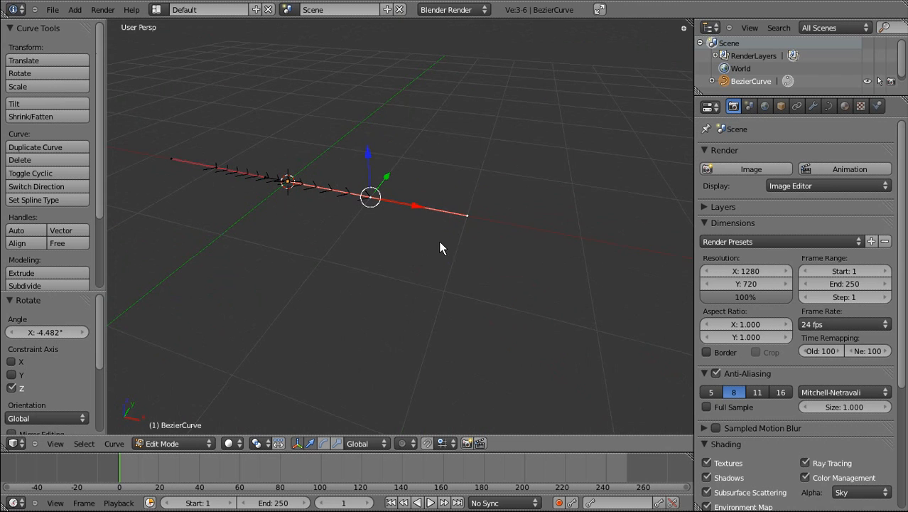
middle_click_drag(447, 84, 386, 224)
middle_click_drag(377, 358, 417, 264)
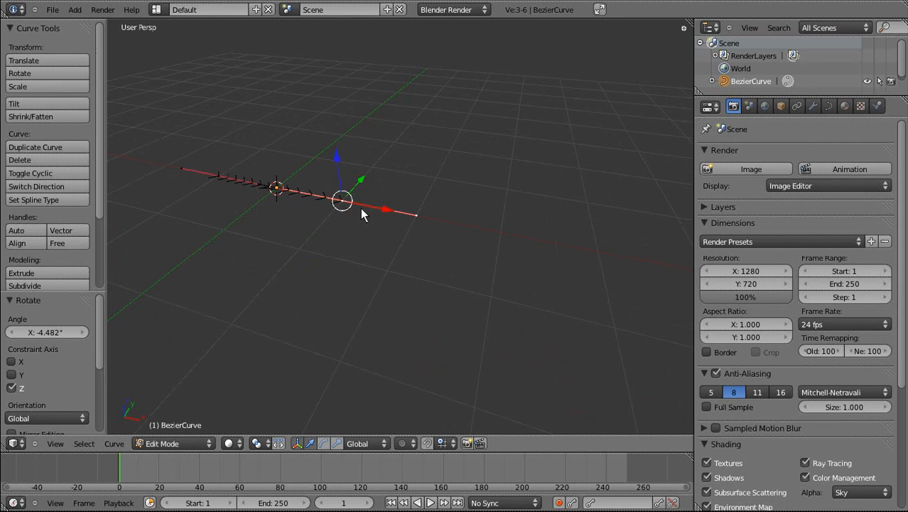
key("e")
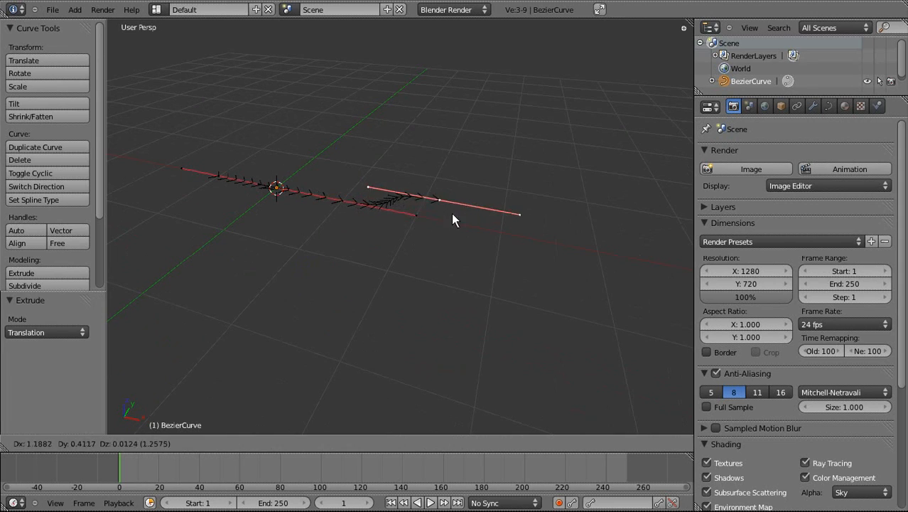
key("x")
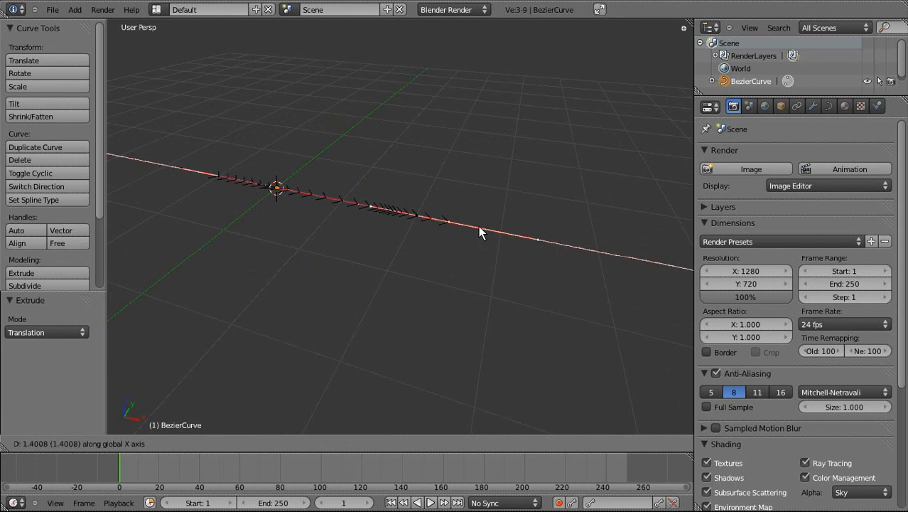
left_click(488, 231)
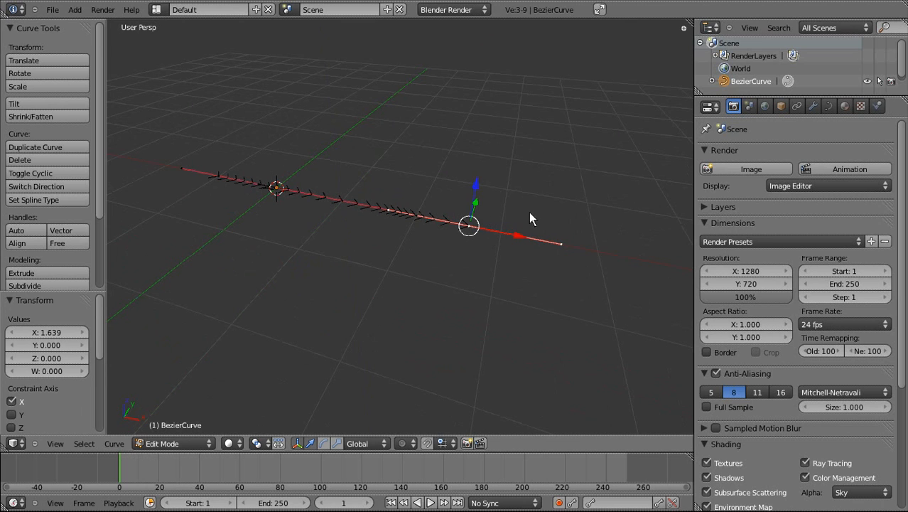
middle_click_drag(529, 213, 422, 150)
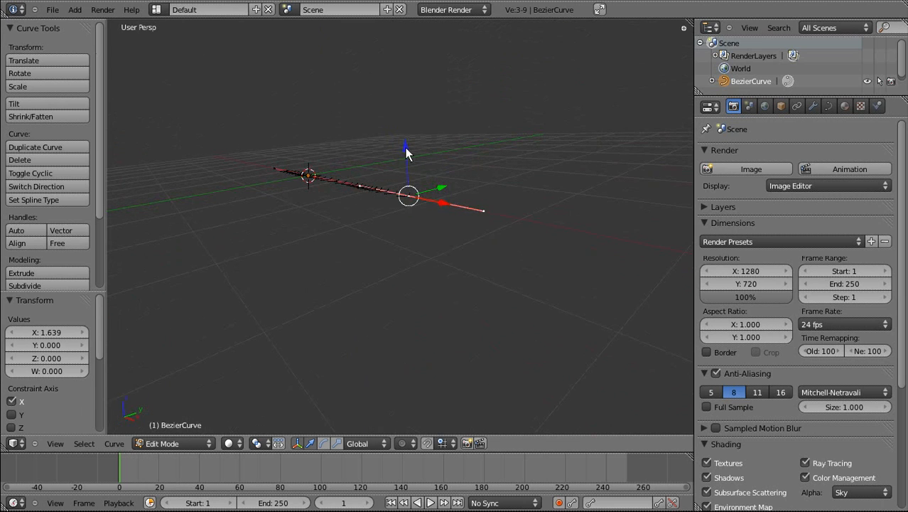
Step: Raise the new end control point along Z in two moves, the second about 1.57 units, and scale its handles to about 0.54
left_click_drag(408, 154, 389, 15)
middle_click_drag(342, 130, 390, 155)
left_click_drag(467, 144, 496, 65)
middle_click_drag(222, 173, 587, 186)
key("s")
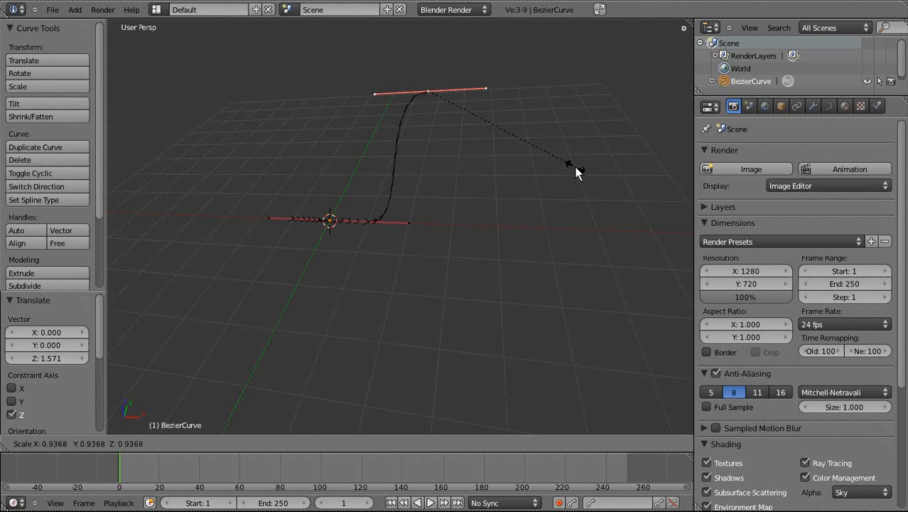
left_click(526, 127)
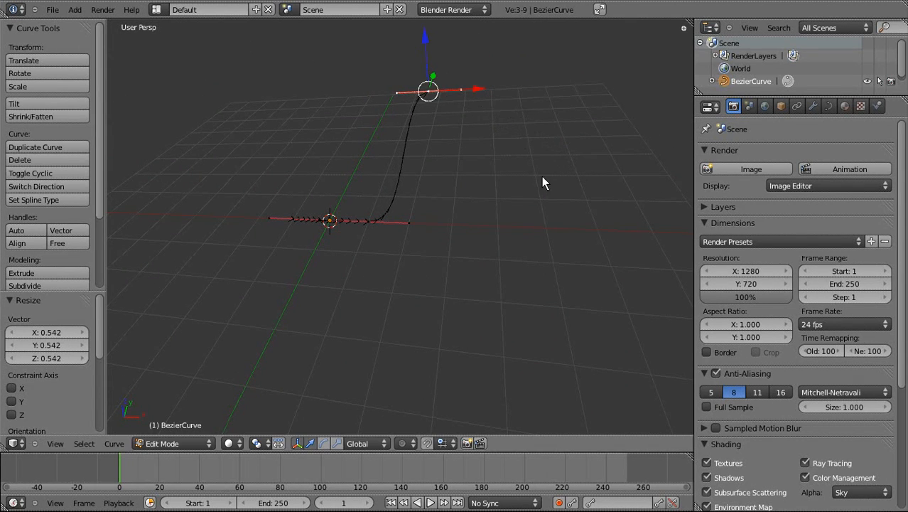
Step: Extrude a new control point about 1.36 units along X from the raised end and lower it about 0.52 units along Z
middle_click_drag(541, 178, 408, 199)
middle_click_drag(267, 243, 283, 256)
middle_click_drag(346, 238, 354, 187)
key("e")
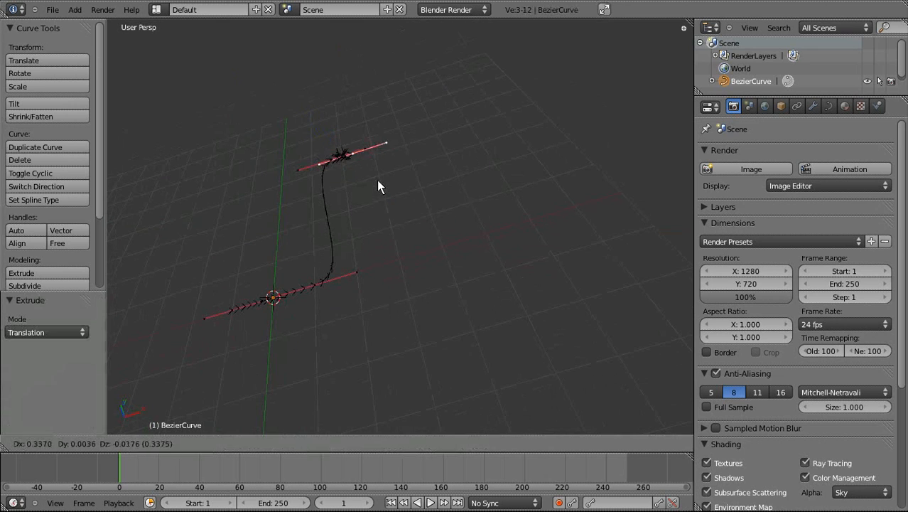
key("x")
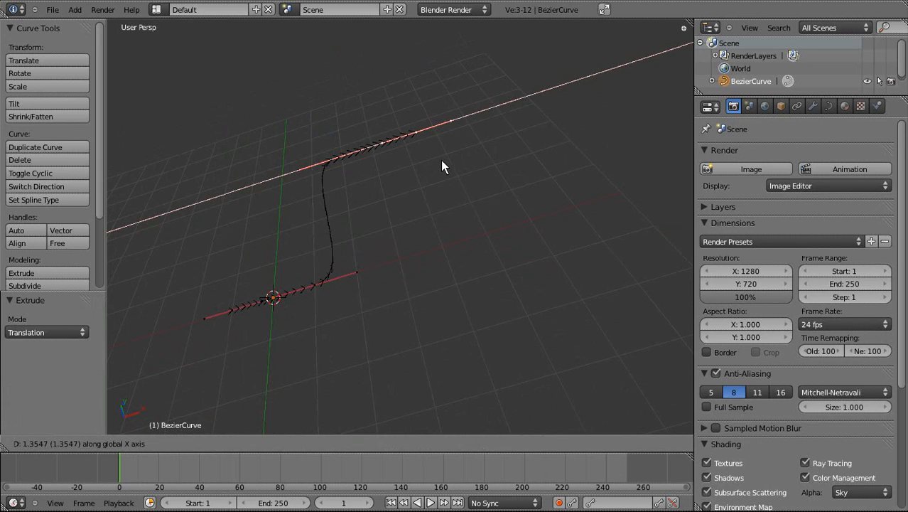
left_click(440, 160)
key("g")
key("z")
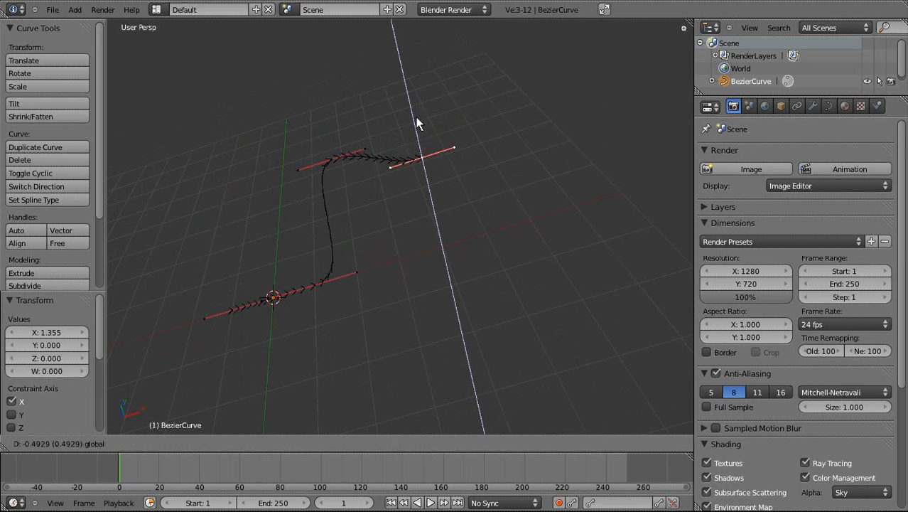
left_click(418, 122)
Step: Lengthen both handles of the raised control point along X, moving one about 0.27 units and the opposite one about -0.04 units
key("g")
key("x")
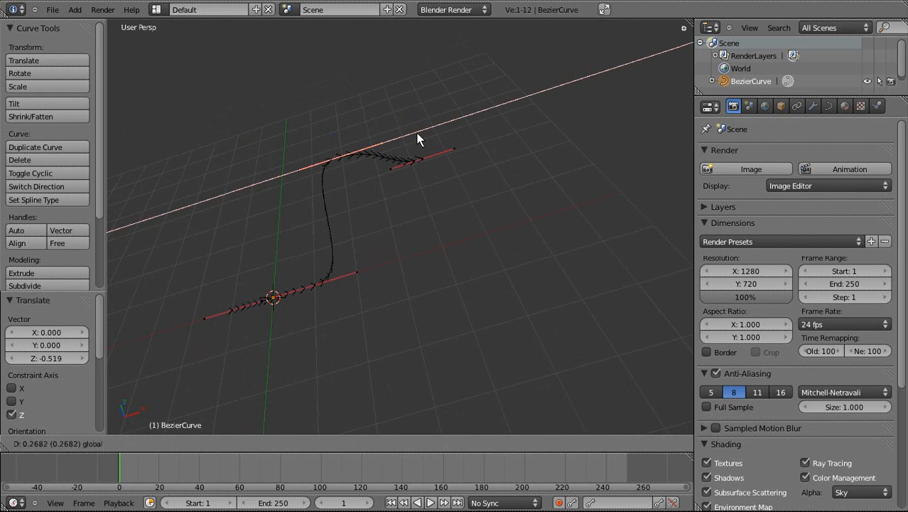
left_click(302, 167)
key("g")
key("x")
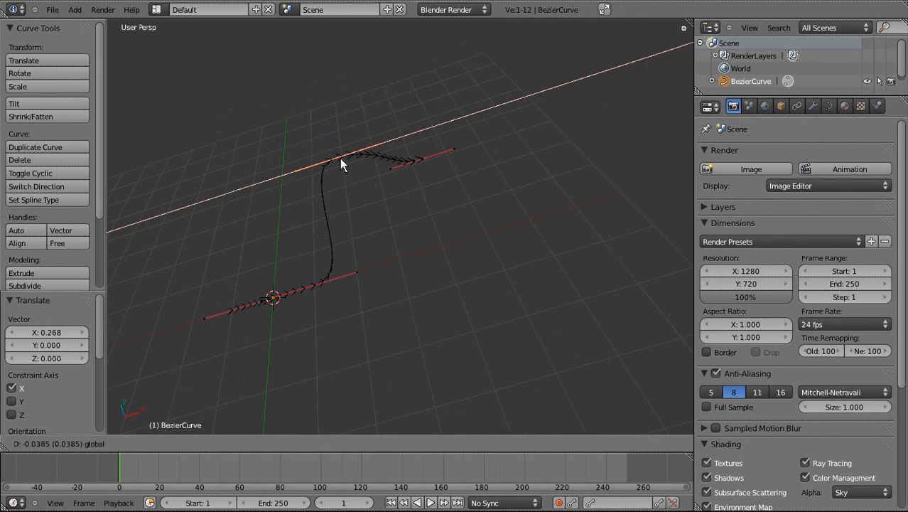
left_click(339, 158)
Step: Select the raised control point together with the end control point and move both about 0.38 units along X
right_click(333, 159)
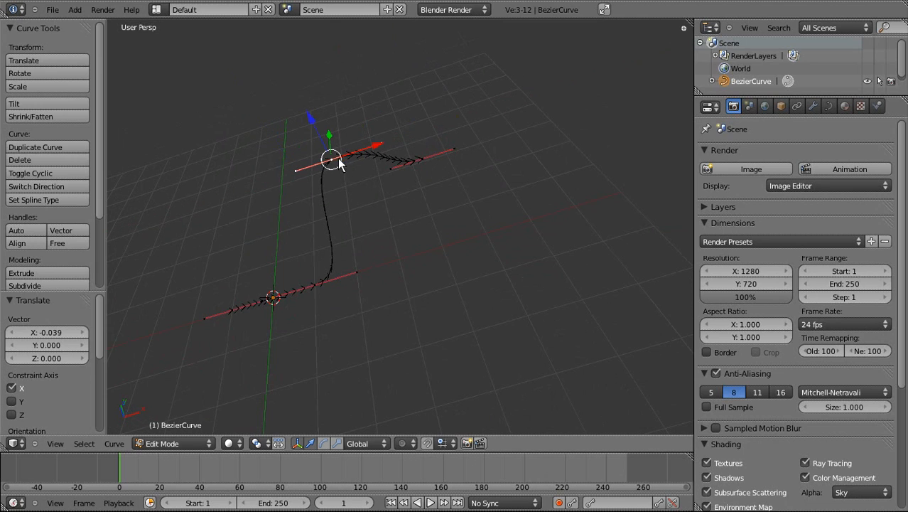
right_click(421, 161, "shift")
key("g")
key("x")
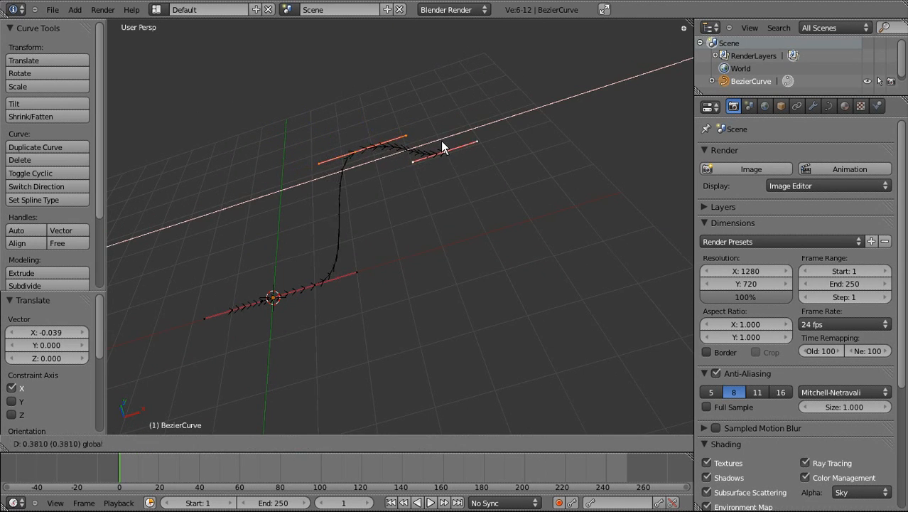
left_click(444, 148)
Step: Select only the end control point and, in the front orthographic view, rotate it about 9.6° so its handles slope downward
right_click(446, 154)
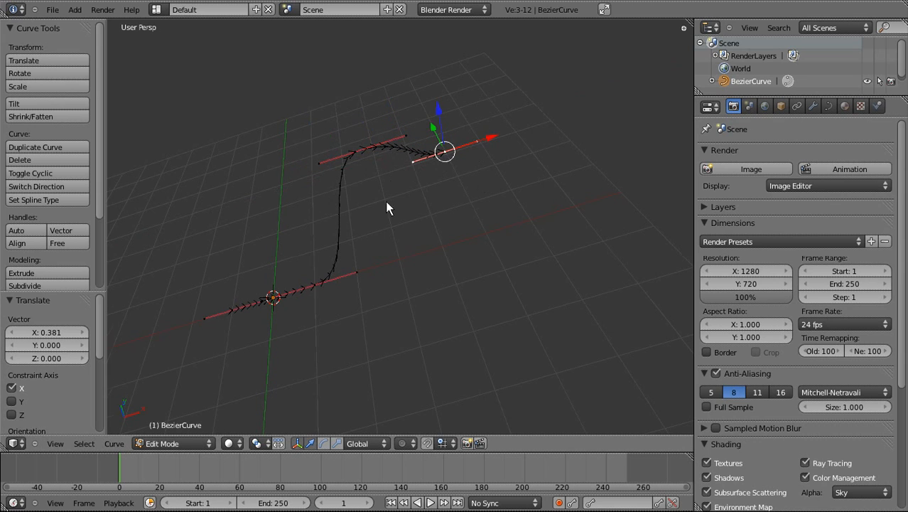
key("KP_3")
key("KP_1")
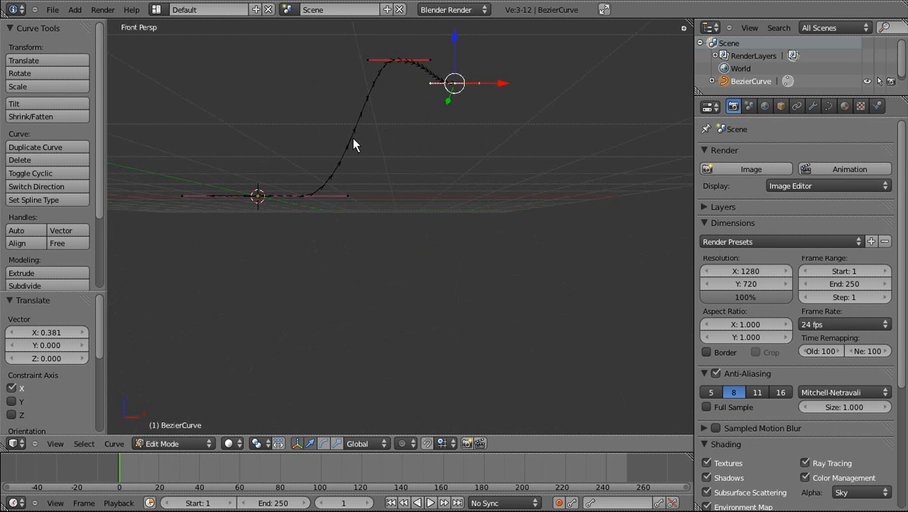
key("KP_5")
scroll(355, 142, "up", 3)
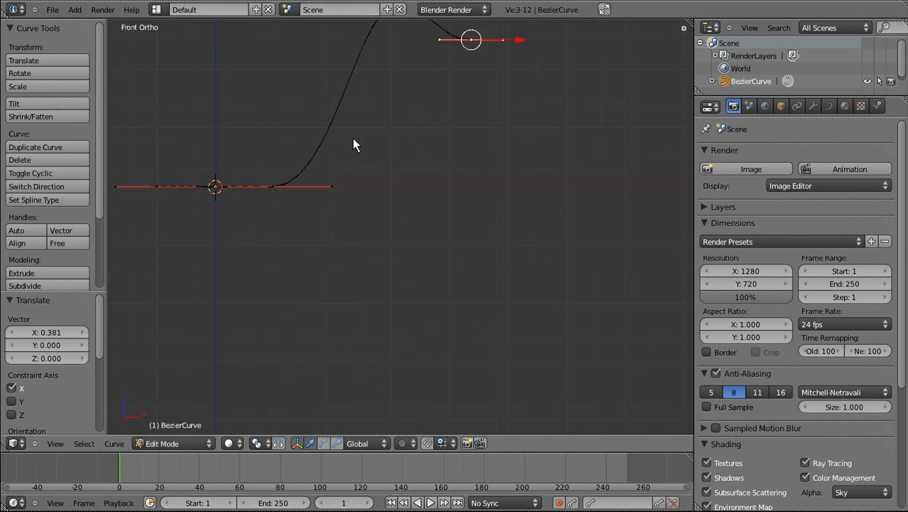
middle_click_drag(491, 206, 486, 353, "shift")
scroll(486, 353, "up", 5)
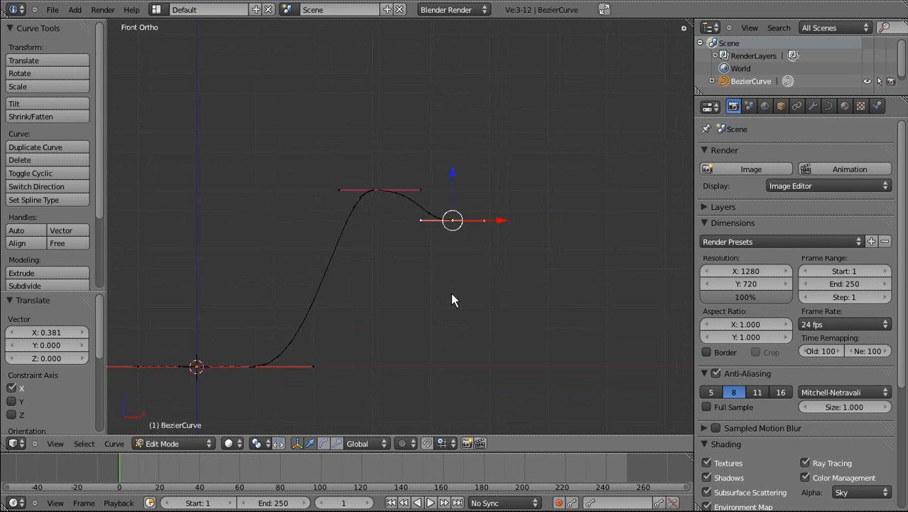
middle_click_drag(613, 291, 476, 277, "shift")
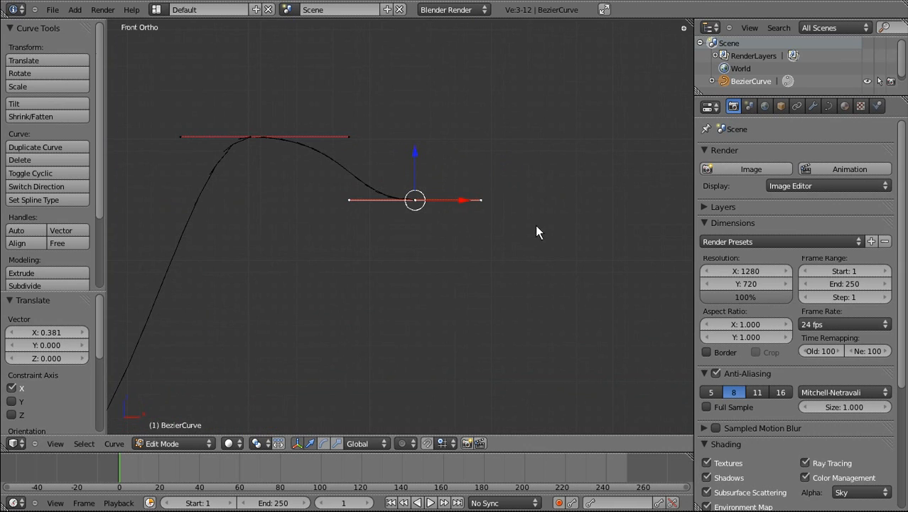
key("r")
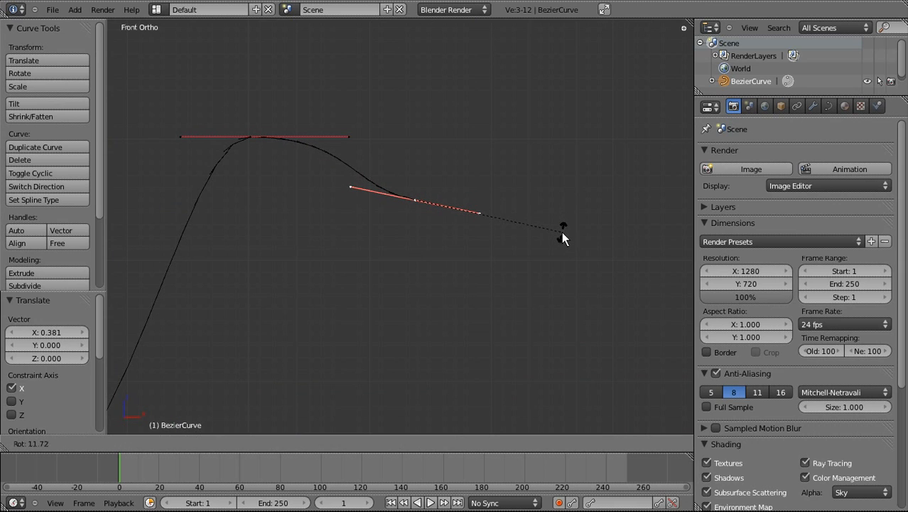
left_click(567, 226)
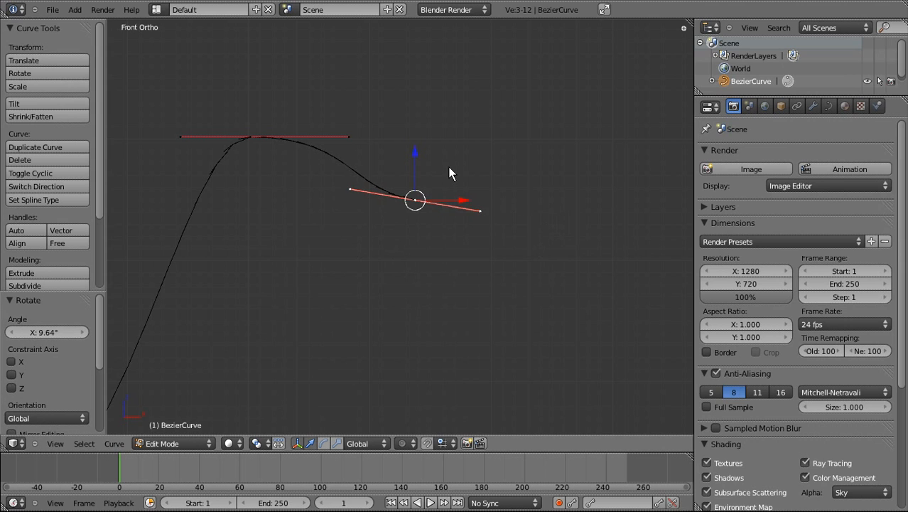
Step: From the top view, rotate the end control point slightly counterclockwise so its outer handle angles toward positive Y
key("KP_7")
middle_click_drag(486, 373, 479, 295, "shift")
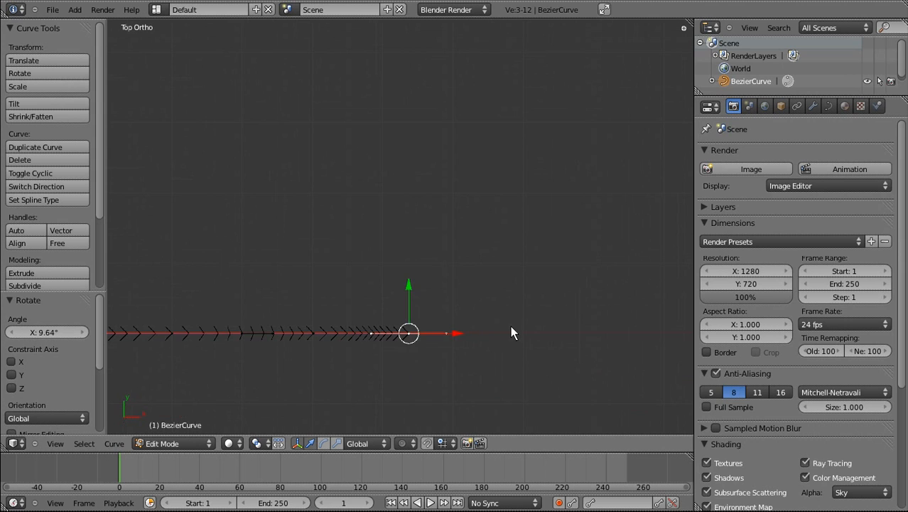
key("r")
key("Escape")
key("r")
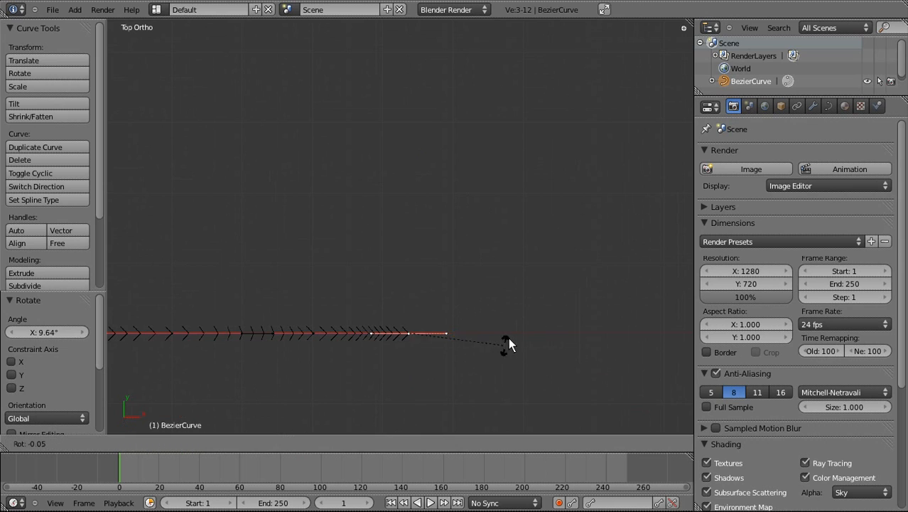
left_click(511, 328)
Step: Extrude a new control point about 0.28 units in X and 1.34 units in Y, and rotate it to turn the curve back
key("e")
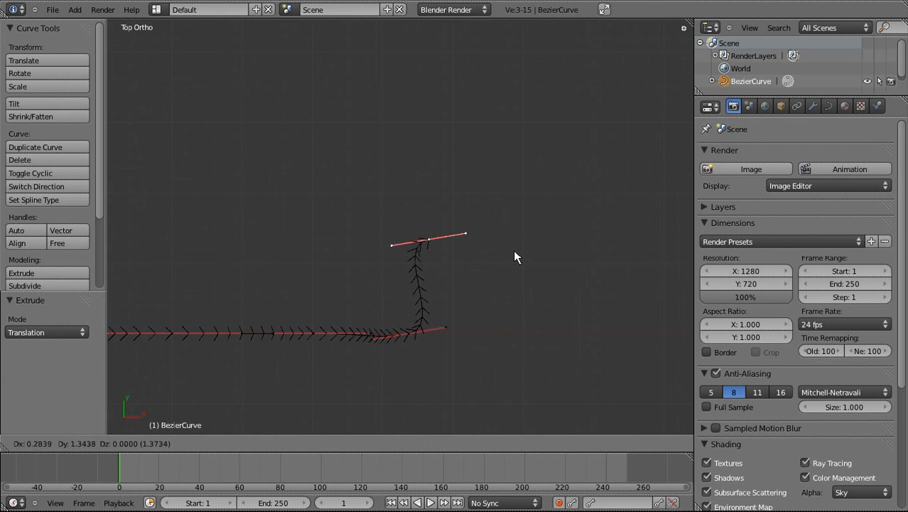
left_click(514, 257)
key("r")
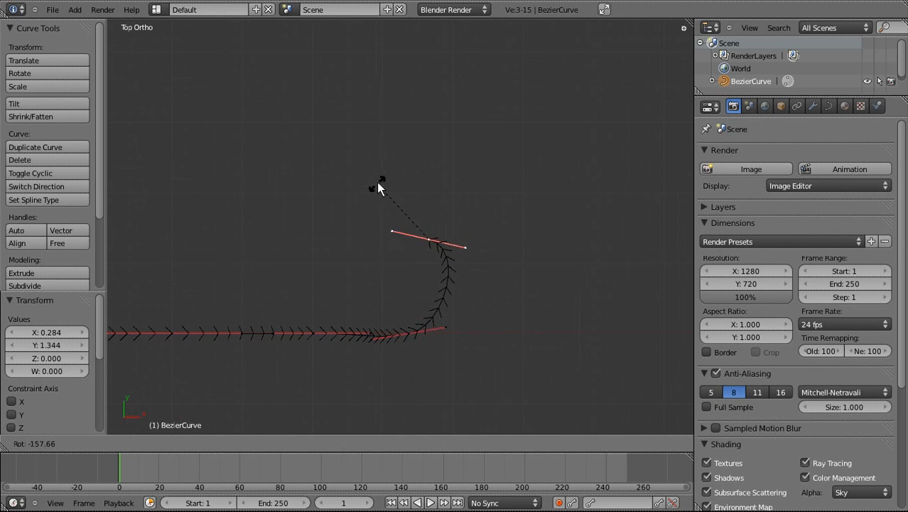
left_click(434, 199)
Step: Scale the new control point's handles to about 2.03 and move the point about -0.39 units in X and 0.30 units in Y
key("s")
left_click(586, 241)
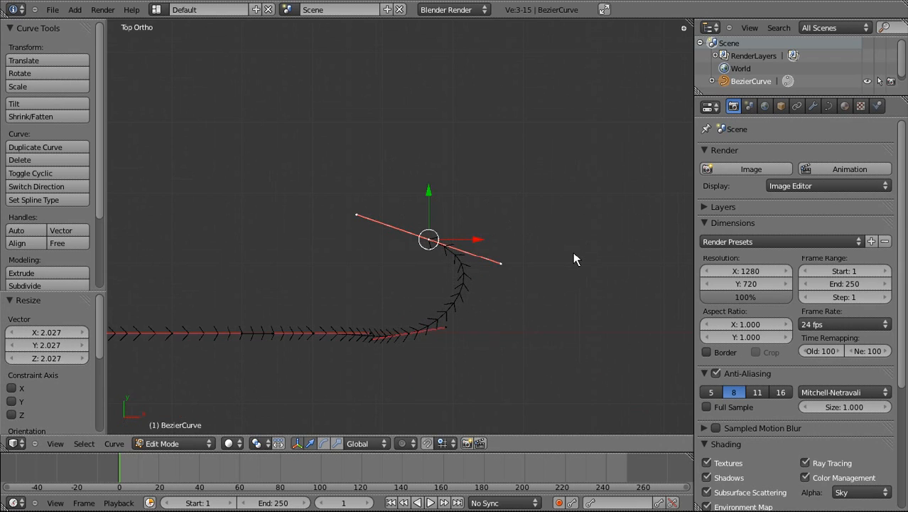
key("g")
left_click(546, 231)
Step: Rotate the end control point about -16° in the top view and about 1.8° in the front view
key("r")
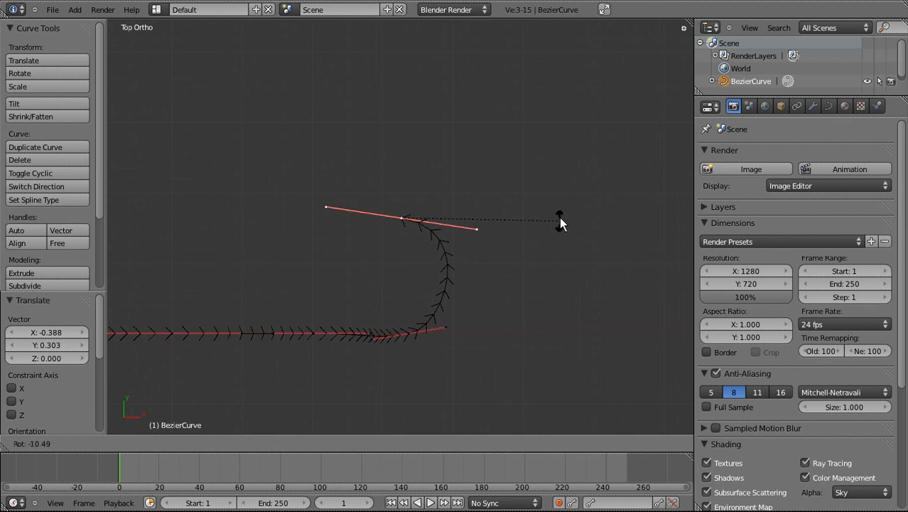
left_click(566, 206)
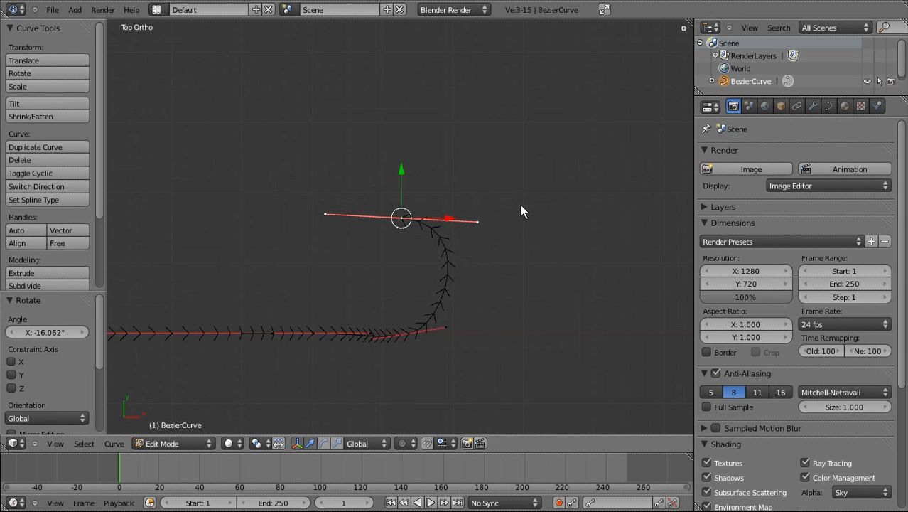
key("KP_1")
scroll(512, 210, "up", 3)
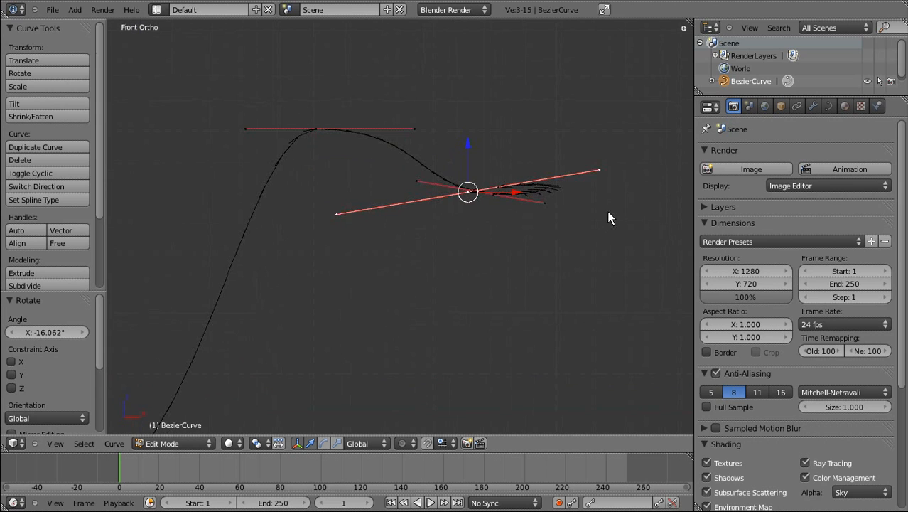
key("s")
right_click(607, 201)
key("r")
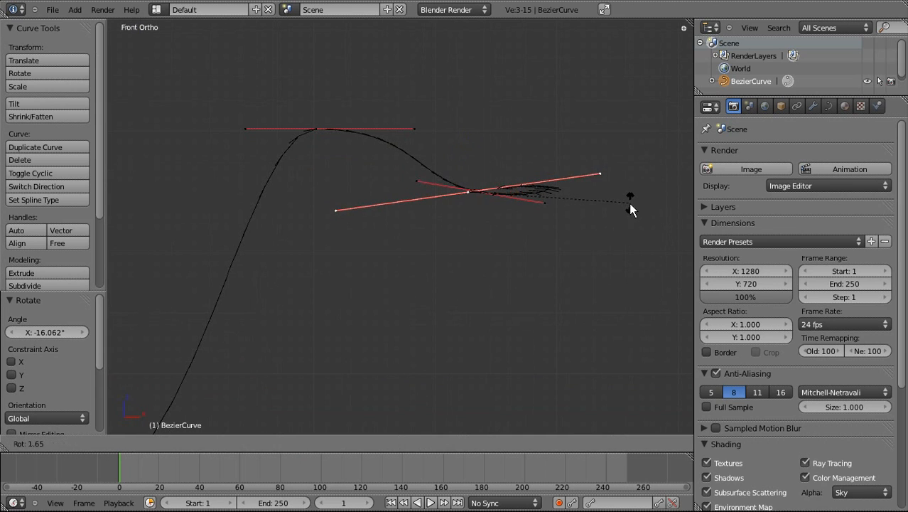
left_click(600, 211)
Step: Lower the end control point about 0.12 units along Z and extrude a new point from it, about -1.35 units in X and -0.76 in Z
key("g")
key("z")
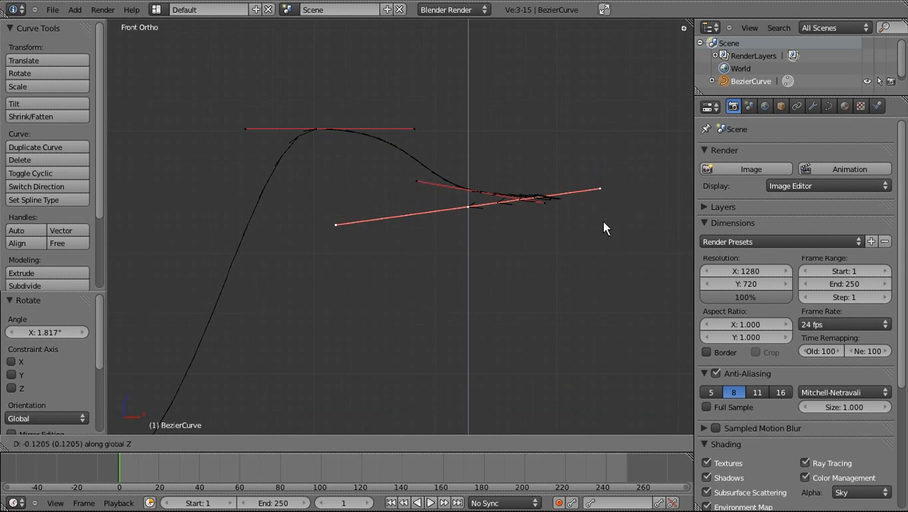
left_click(603, 221)
key("e")
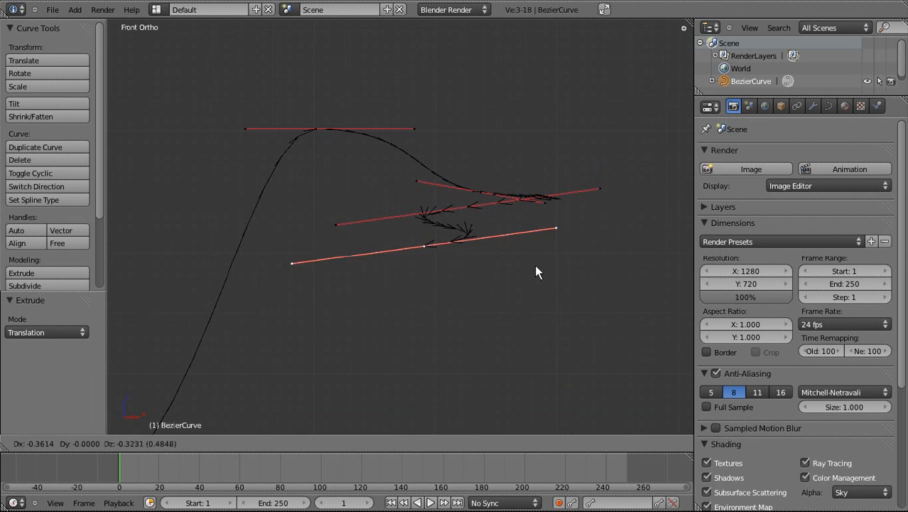
left_click(411, 324)
Step: In the front view, move the new end control point about -0.36 units in X and -0.90 units in Z
middle_click_drag(470, 155, 467, 184)
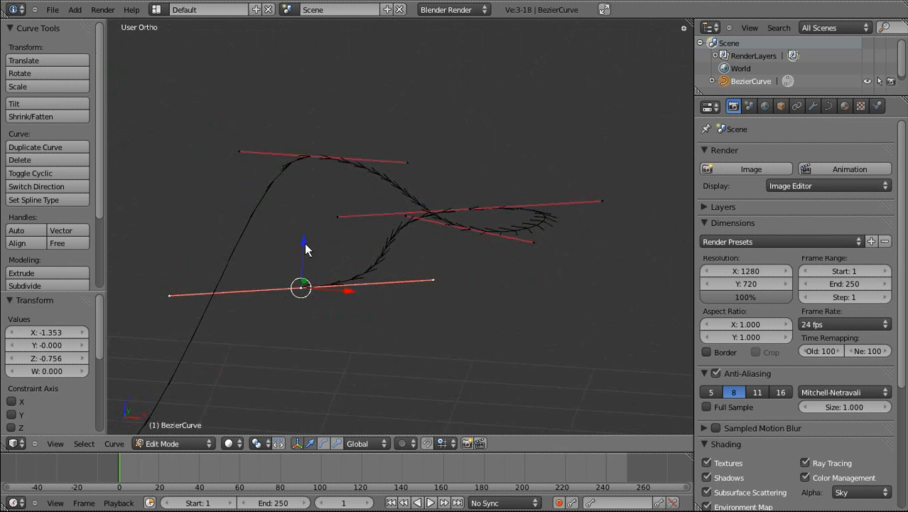
key("KP_1")
middle_click_drag(355, 249, 530, 151, "shift")
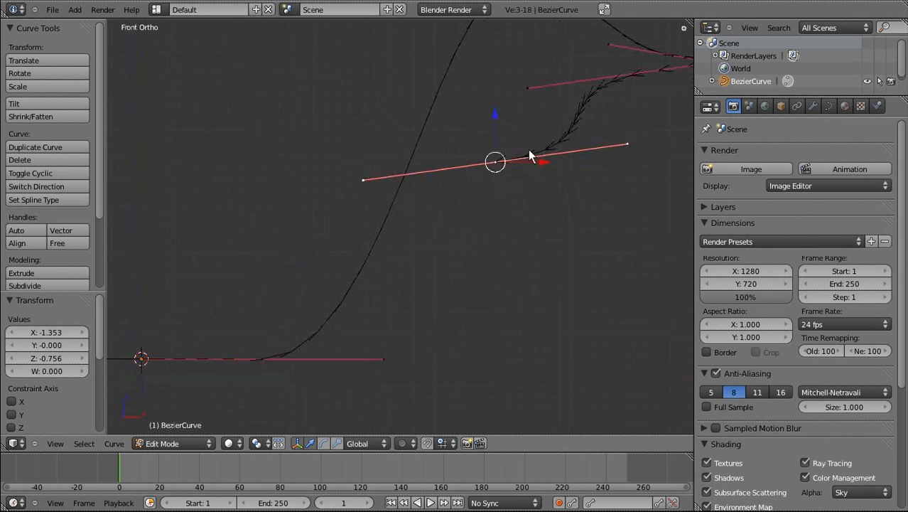
key("g")
left_click(488, 258)
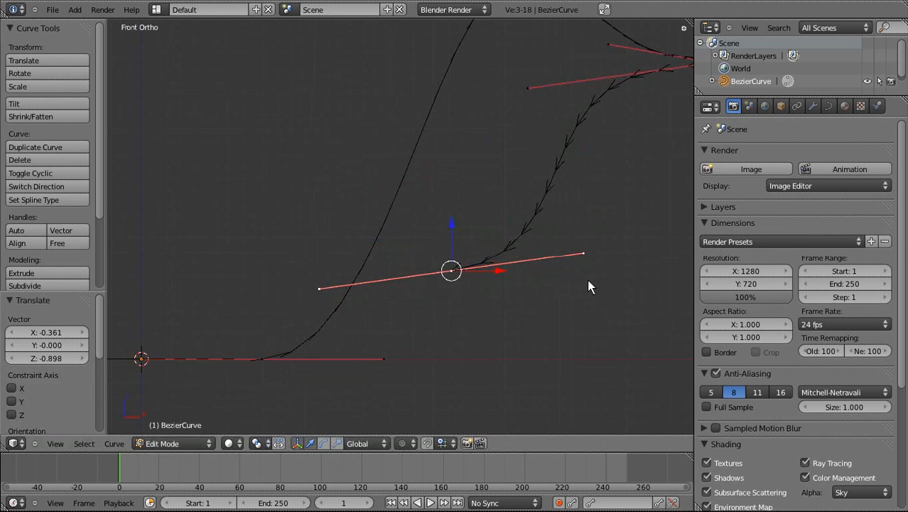
Step: Scale the end control point's handles to about 0.64 and rotate them about 7.5° to make them level
key("s")
left_click(539, 279)
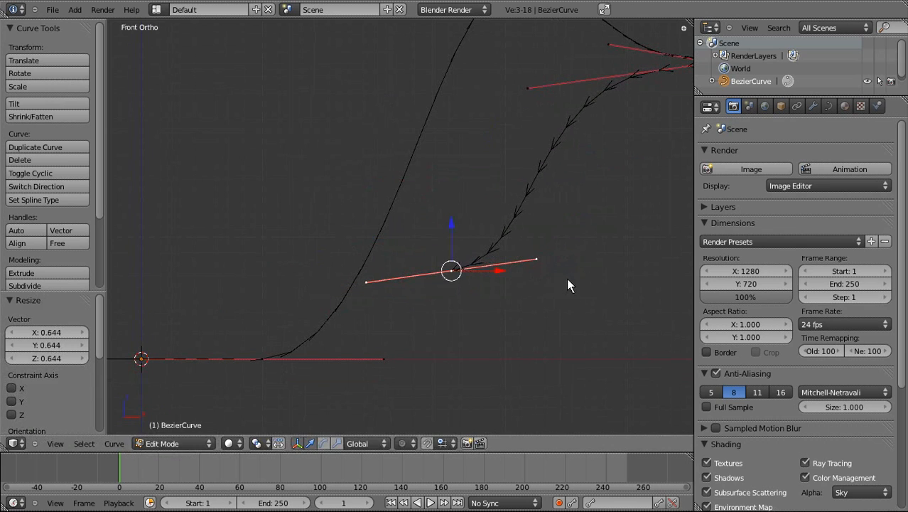
key("r")
left_click(569, 292)
Step: Reposition the end control point by about 0.10 in X and 0.41 in Z, and again by about 0.15 in X and -0.14 in Z
key("g")
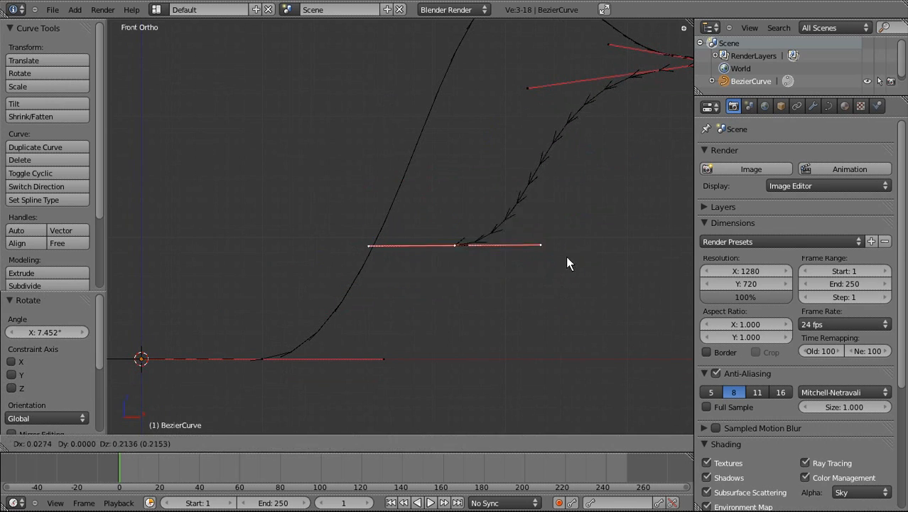
left_click(569, 257)
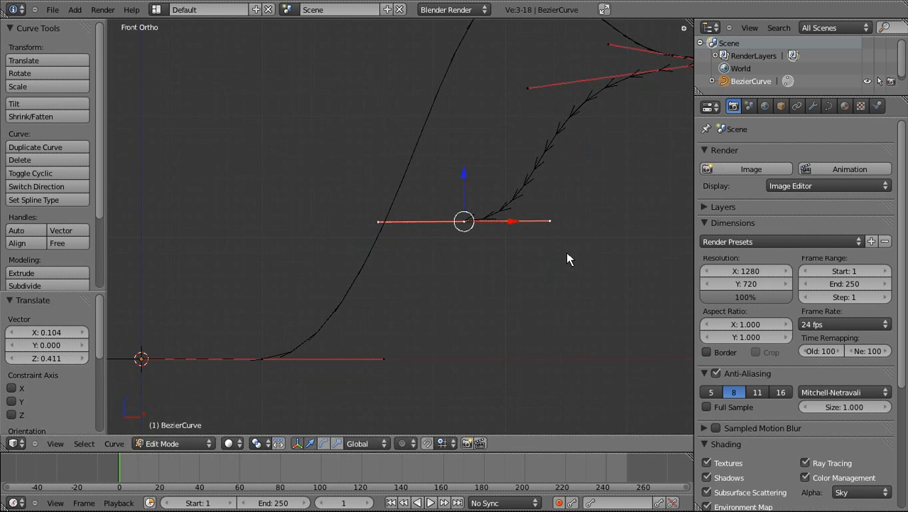
key("g")
left_click(585, 268)
Step: Shorten the lower handle of the control point above the descent by moving its end about 0.35 units in X and 0.01 in Z
middle_click_drag(513, 211, 436, 280, "shift")
right_click(462, 162)
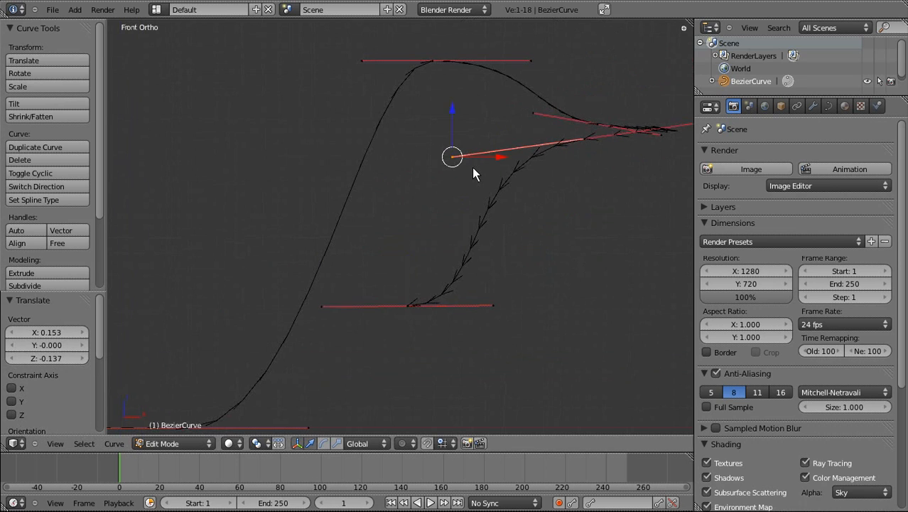
key("g")
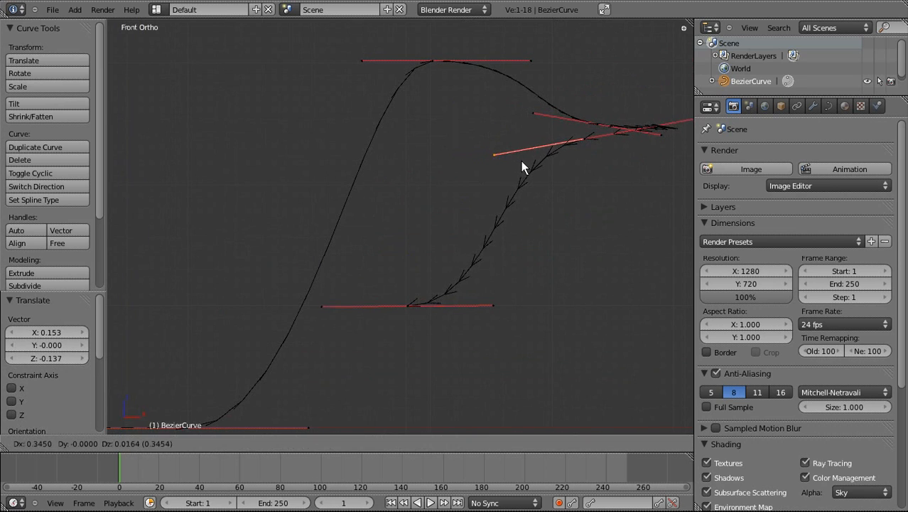
left_click(521, 161)
Step: Extrude a new point from the curve's end about 0.08 units in X and 1.16 in Z, with handles rotated 180° and scaled to about 1.29
right_click(409, 316)
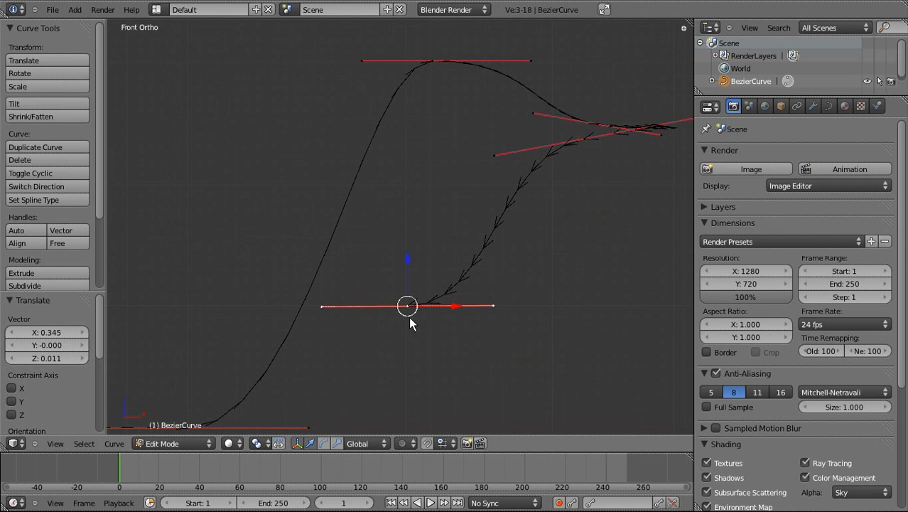
key("e")
left_click(411, 173)
type("r")
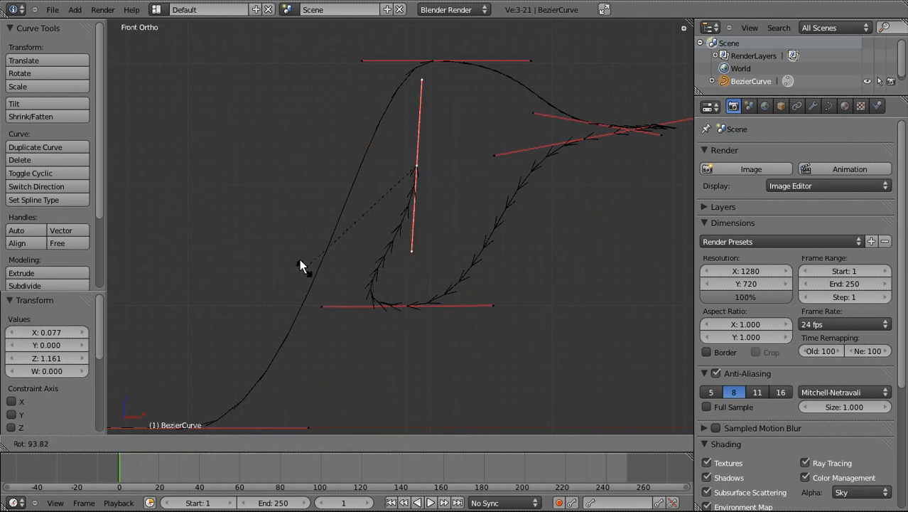
type("180")
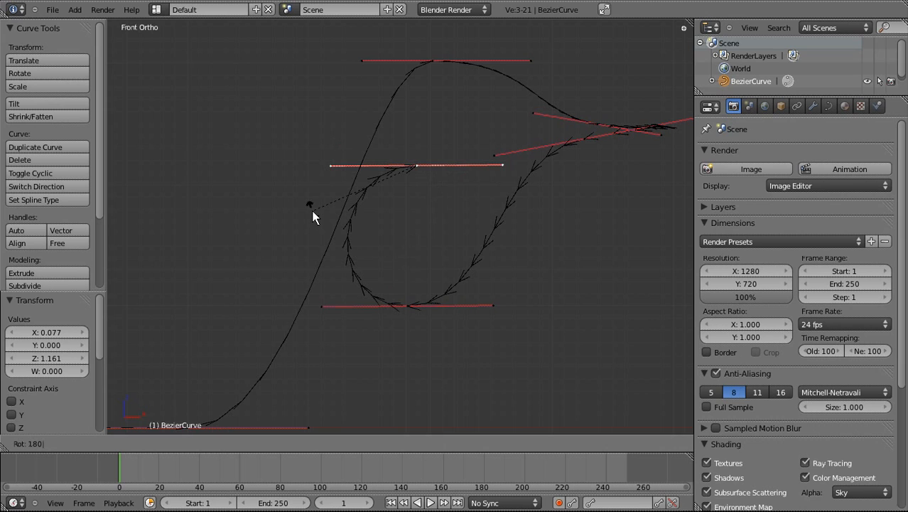
key("Return")
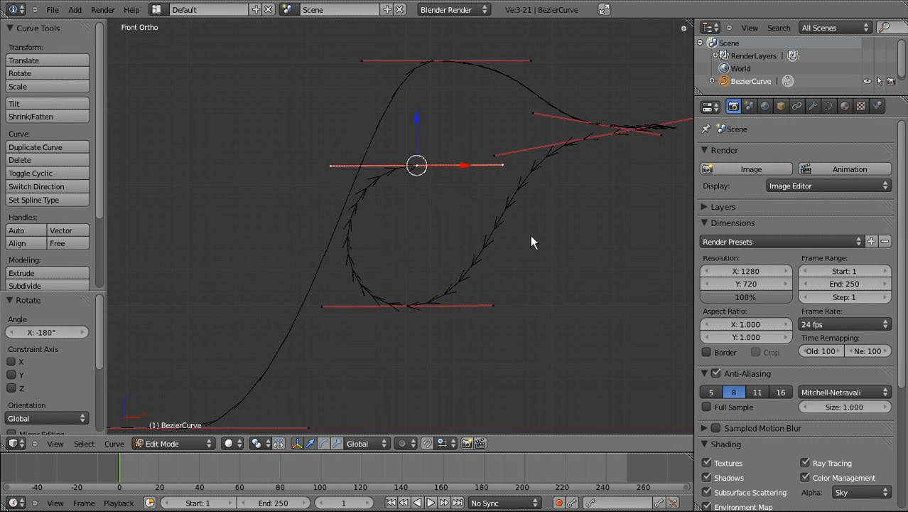
key("s")
left_click(574, 240)
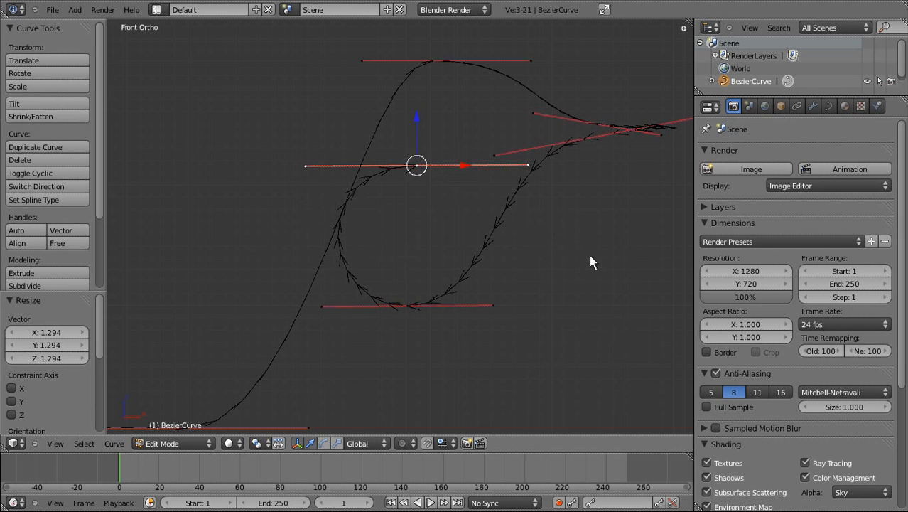
Step: In the top view, move the loop's upper point about 0.24 units along Y, and shift it with the loop's lower point about 0.13 along Y
key("KP_7")
left_click_drag(424, 162, 434, 128)
right_click(410, 213, "shift")
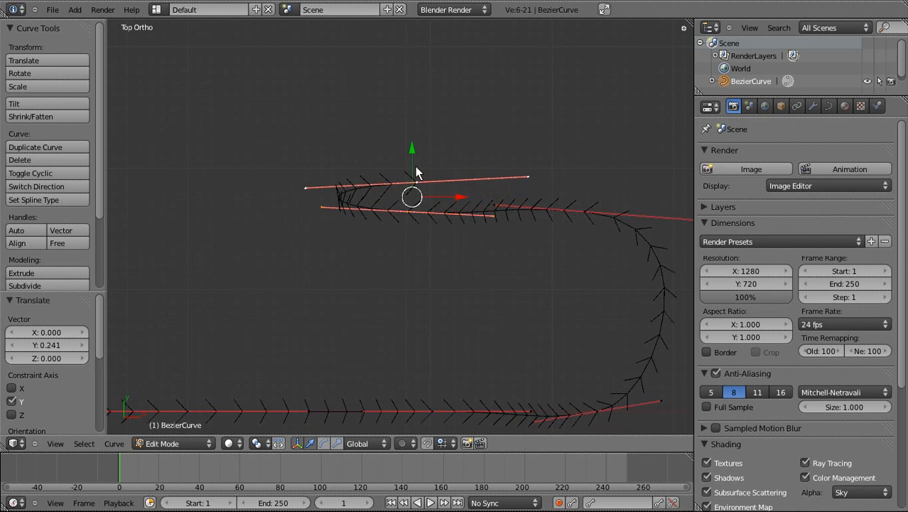
left_click_drag(415, 169, 422, 157)
Step: In the front view, extrude the loop's upper point about -0.15 units in X and -1.37 in Z, and rotate the new point 180°
right_click(416, 166)
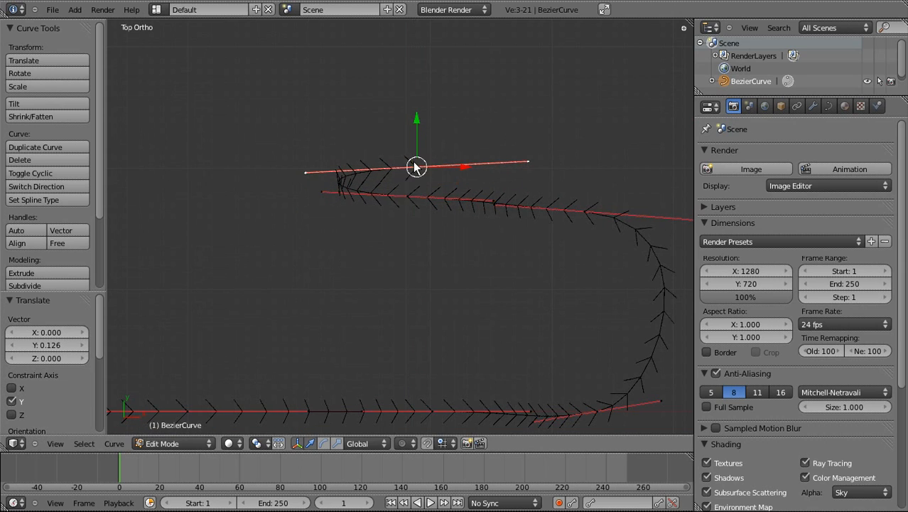
key("KP_1")
scroll(389, 164, "down", 4, "shift")
key("e")
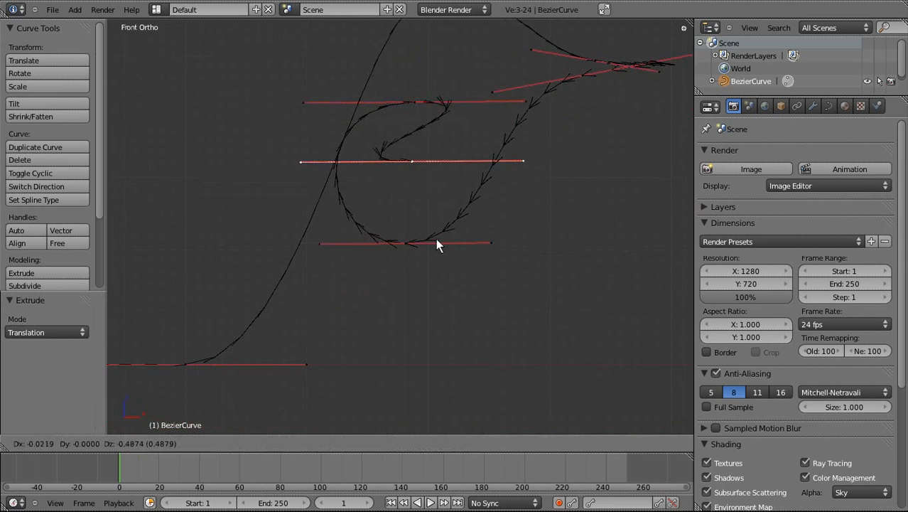
left_click(423, 334)
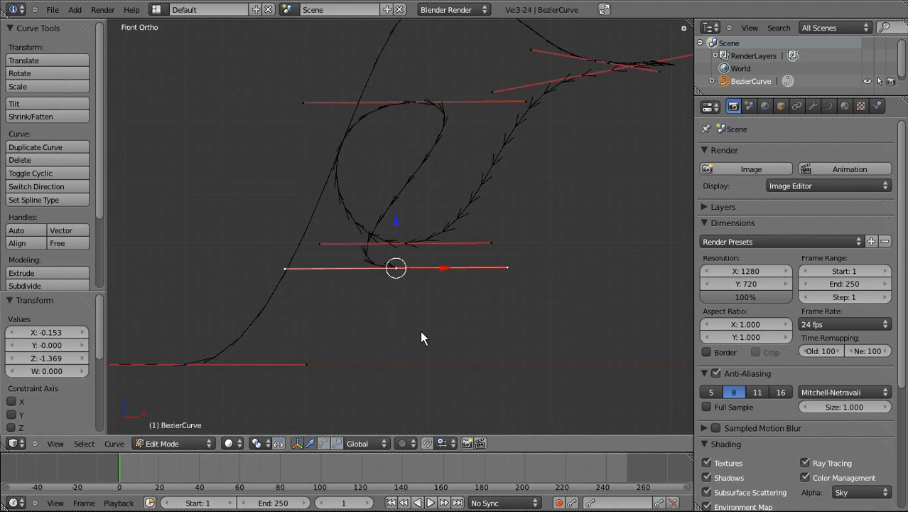
type("r-180")
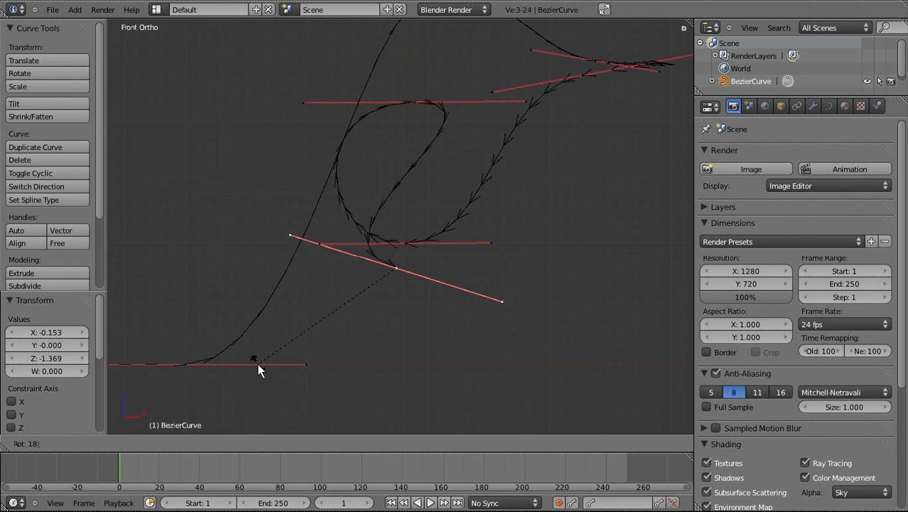
key("Return")
Step: In the top view, move the end point about 0.21 units along Y and extrude a new one about -4.26 in X and -0.14 in Y
key("KP_7")
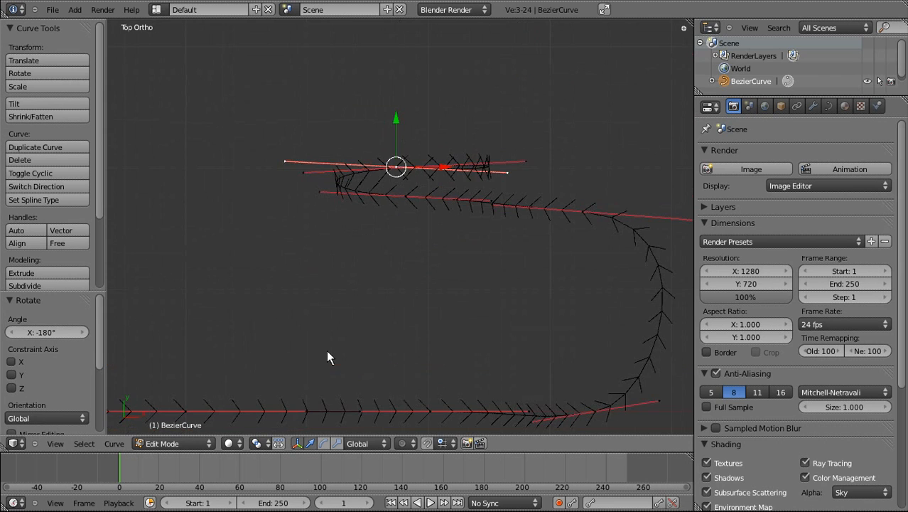
left_click_drag(395, 122, 395, 99)
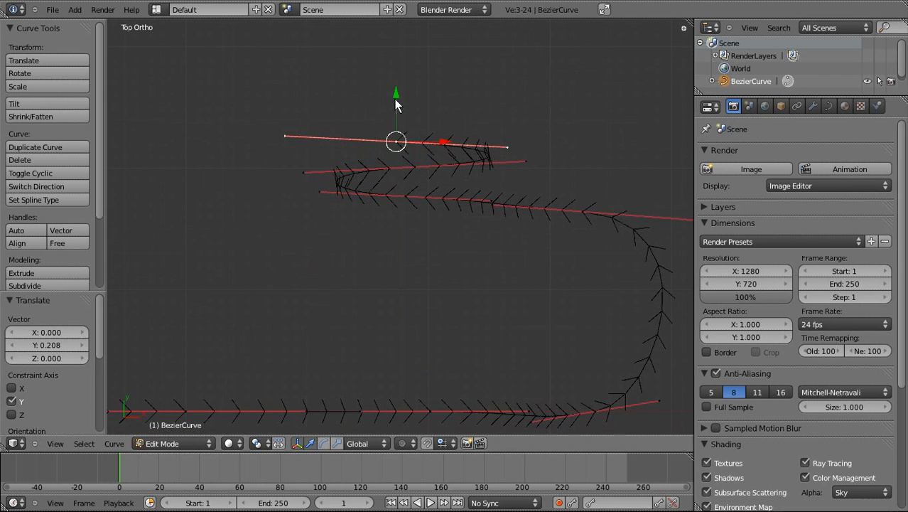
scroll(524, 160, "down", 3)
middle_click_drag(348, 188, 490, 187, "shift")
key("e")
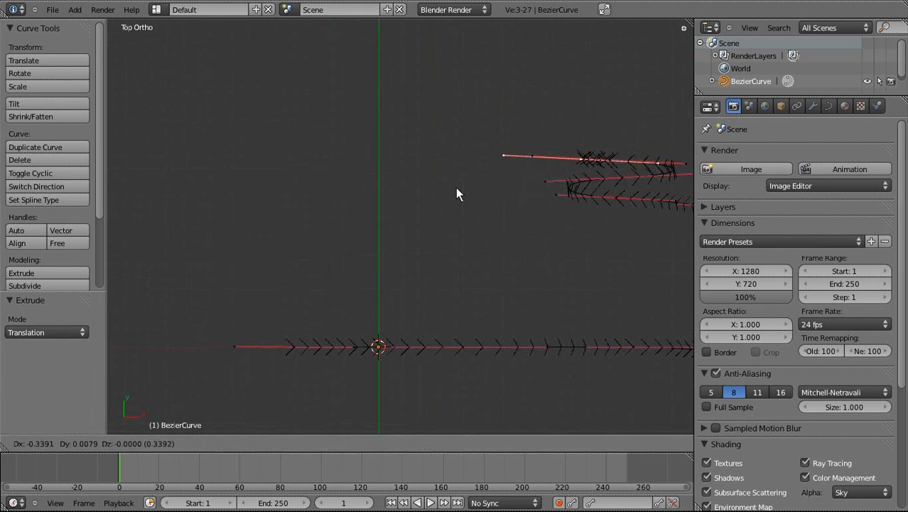
left_click(235, 205)
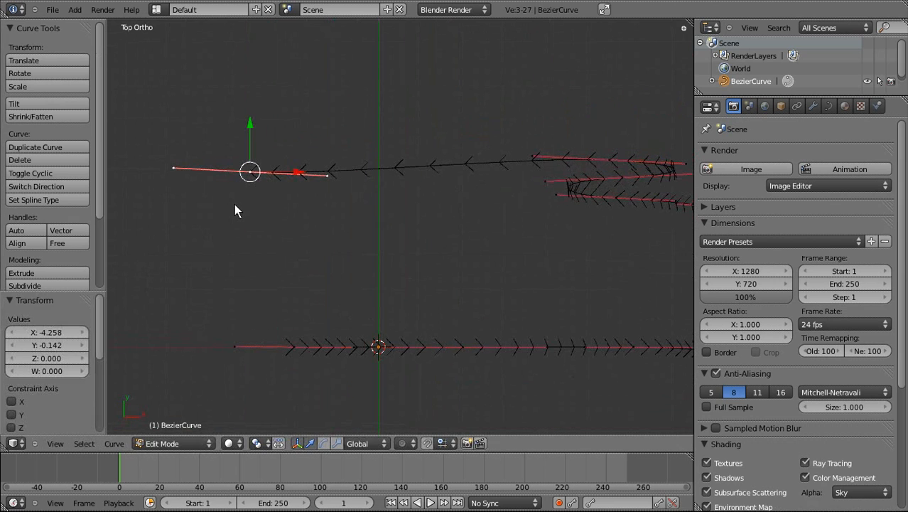
Step: Rotate the new end point about -14.4° in the top view and lower it about 0.78 units along Z
key("r")
left_click(342, 190)
key("KP_1")
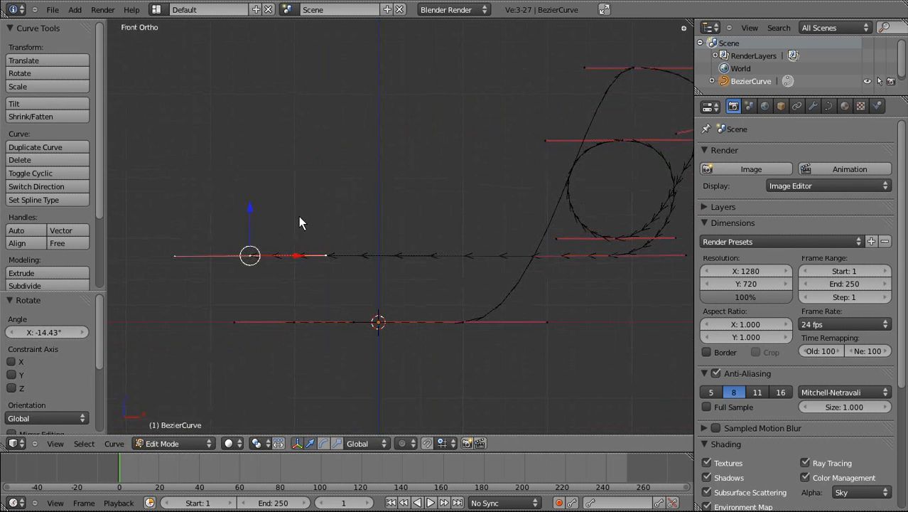
key("g")
key("z")
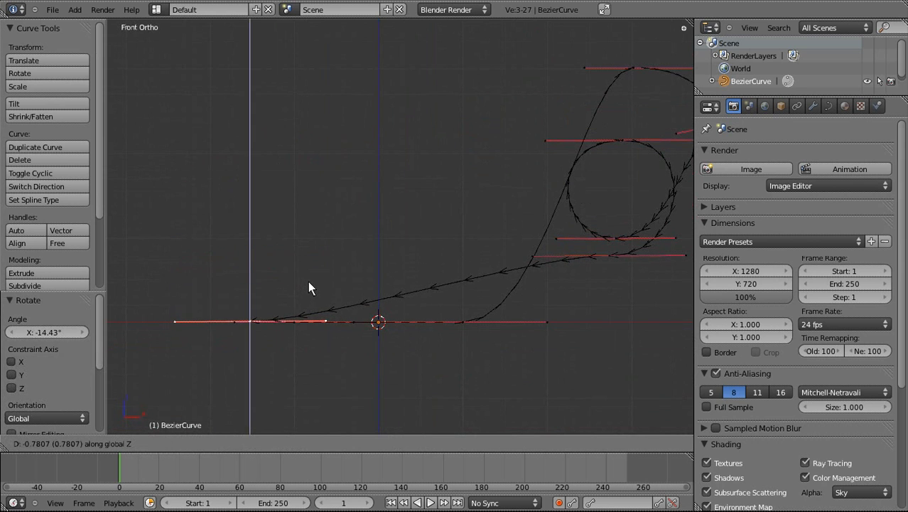
left_click(308, 281)
Step: In the front view, rotate the loop's exit control point about -13.7° to align it with the final descent
middle_click_drag(216, 292, 244, 280, "shift")
middle_click_drag(307, 274, 181, 273, "shift")
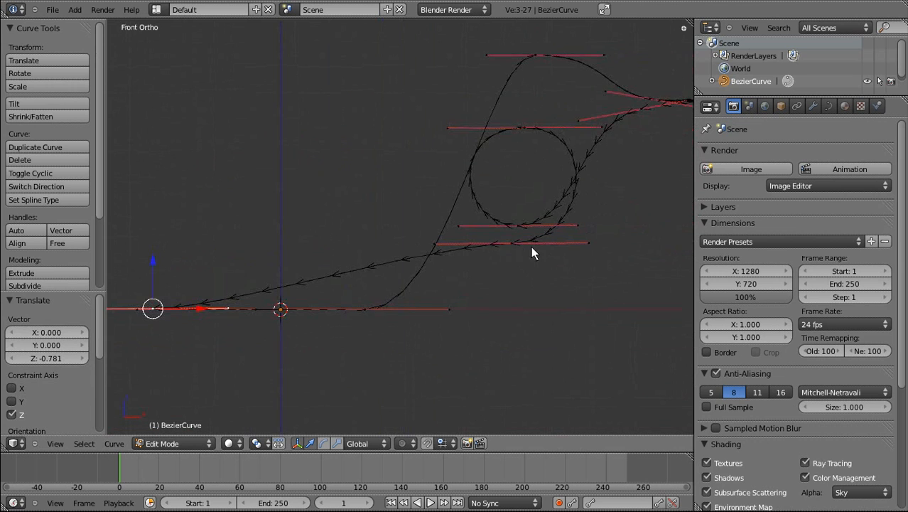
right_click(530, 246)
middle_click_drag(490, 276, 445, 317, "shift")
scroll(580, 287, "up", 4)
scroll(596, 318, "down", 3, "ctrl")
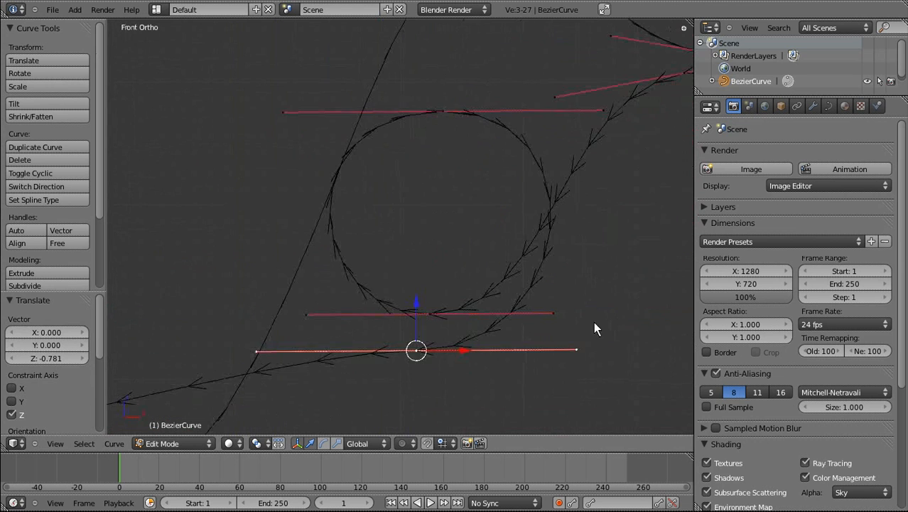
key("r")
left_click(599, 270)
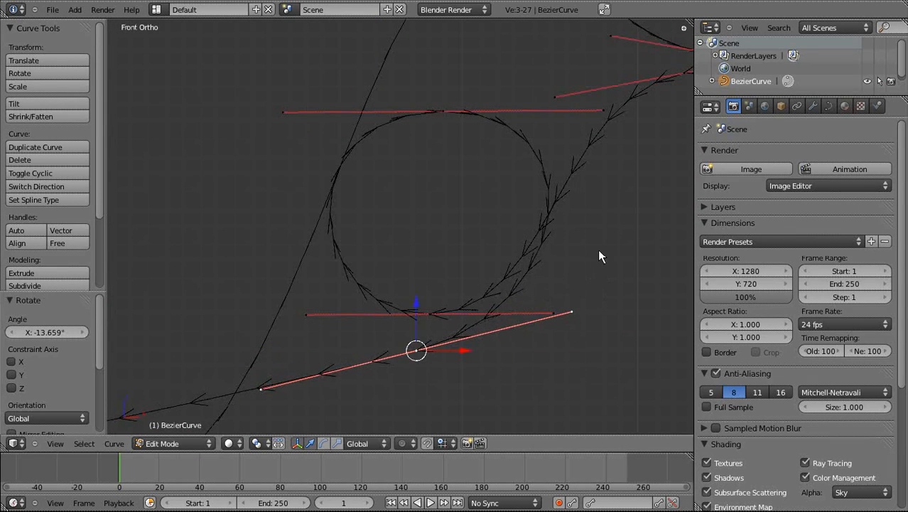
Step: Select the control point at the start of the curve
scroll(463, 243, "down", 3, "shift")
scroll(331, 270, "up", 5, "ctrl")
middle_click_drag(347, 247, 377, 393)
right_click(466, 348)
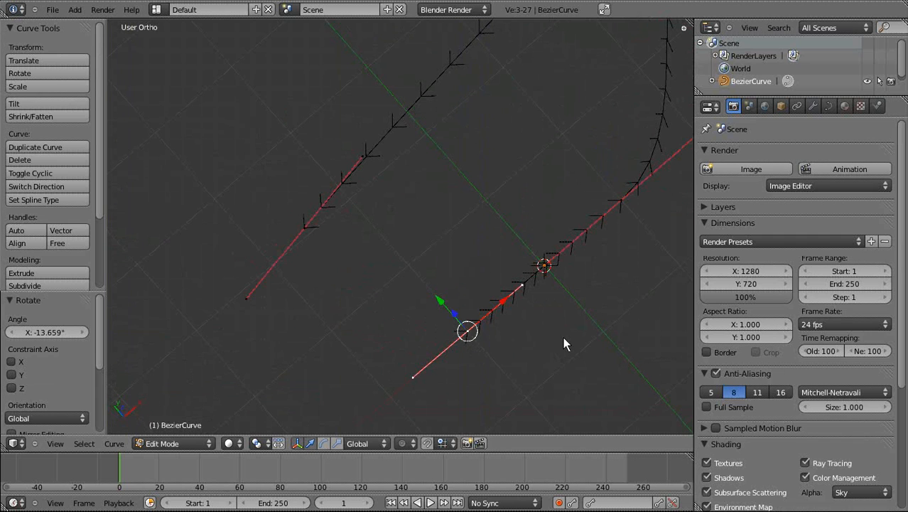
key("r")
key("z")
right_click(559, 363)
Step: Extrude a new point from the curve's start about -0.87 units along X and rotate it about -32.6° around Z
key("g")
key("x")
left_click(427, 389)
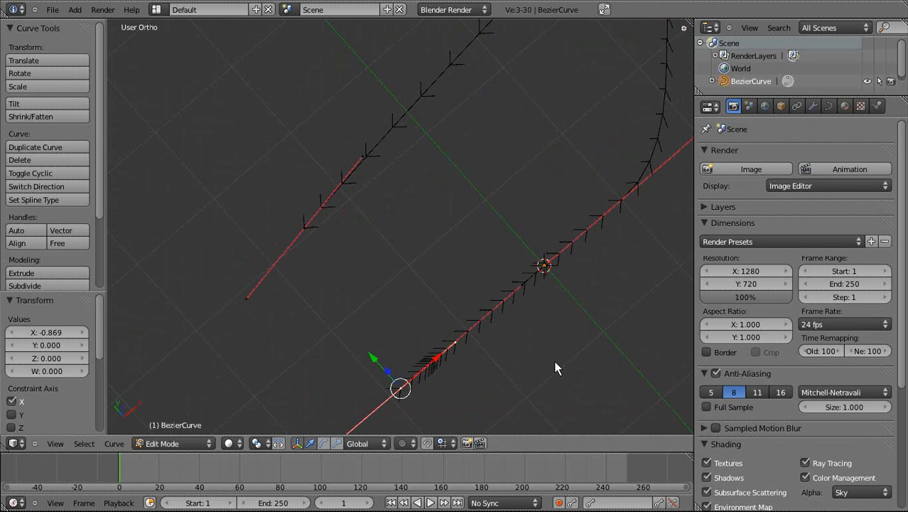
key("r")
key("z")
left_click(516, 434)
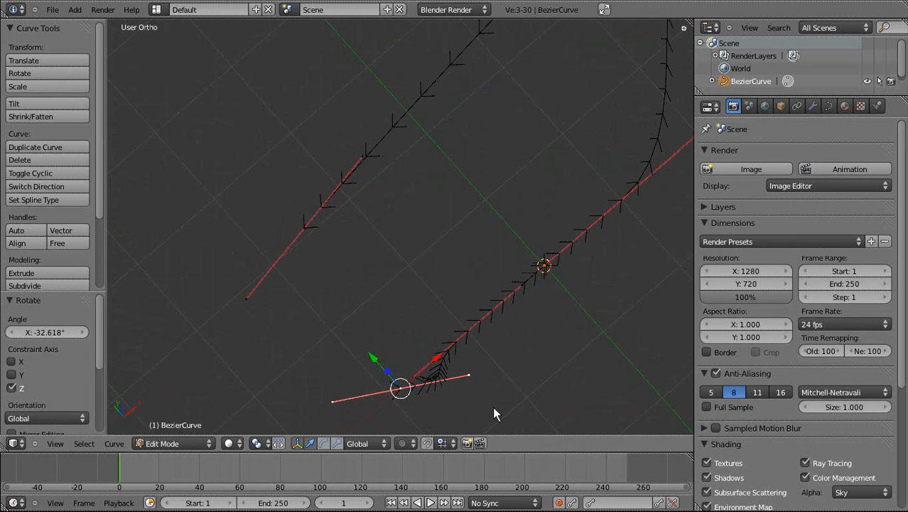
Step: In the top view, move the new start point about -0.4 units in X and 0.5 in Y
key("KP_7")
key("g")
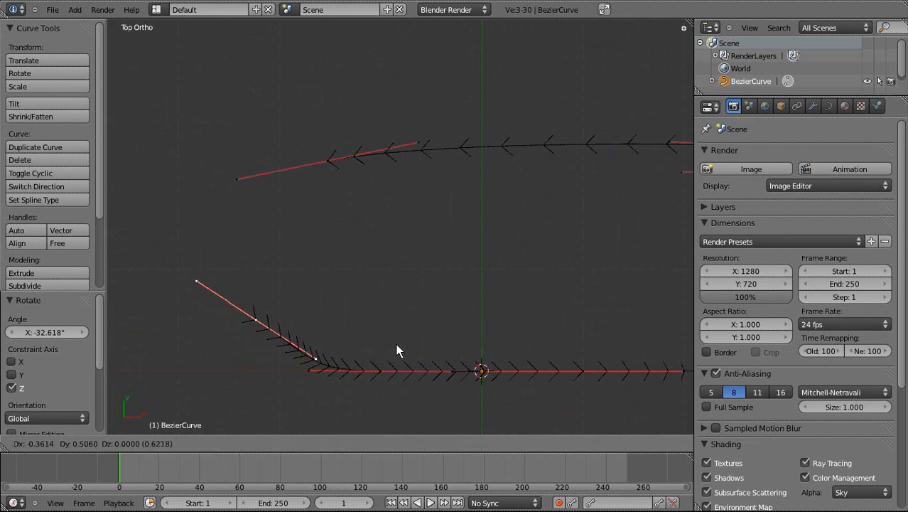
left_click(391, 347)
Step: Rotate the new start point about 30.5° and move it about 0.14 units in X and 0.41 in Y
key("r")
left_click(353, 398)
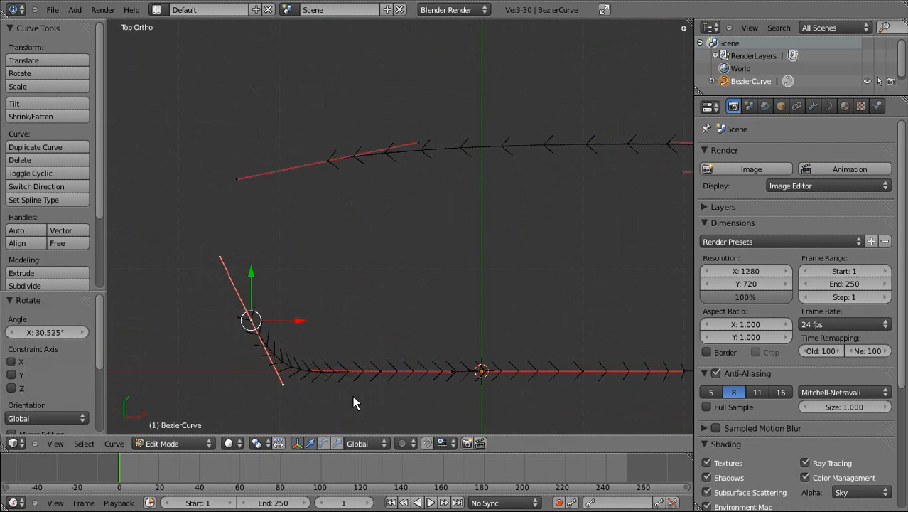
key("g")
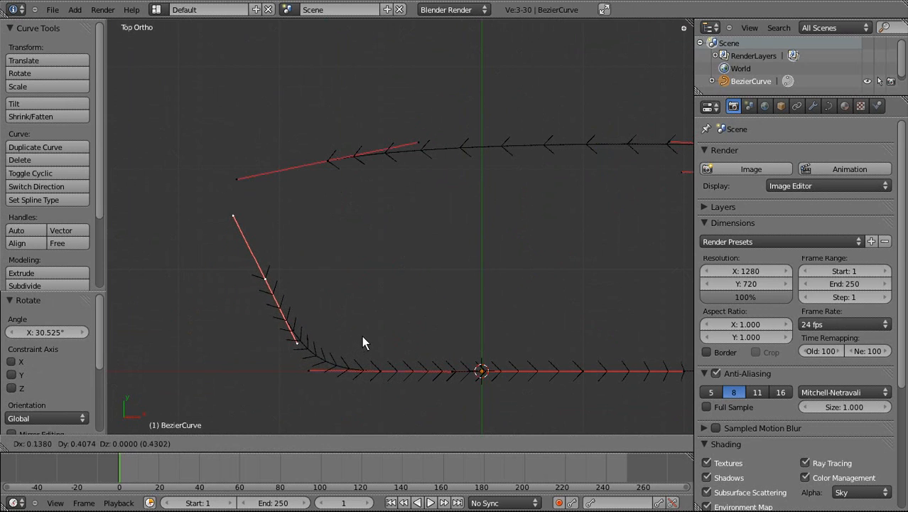
left_click(362, 335)
key("e")
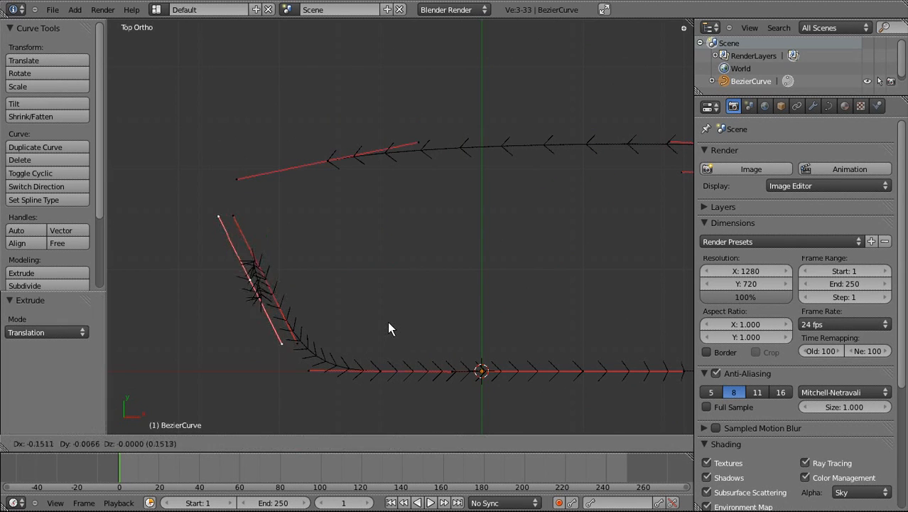
right_click(387, 321)
key("ctrl+z")
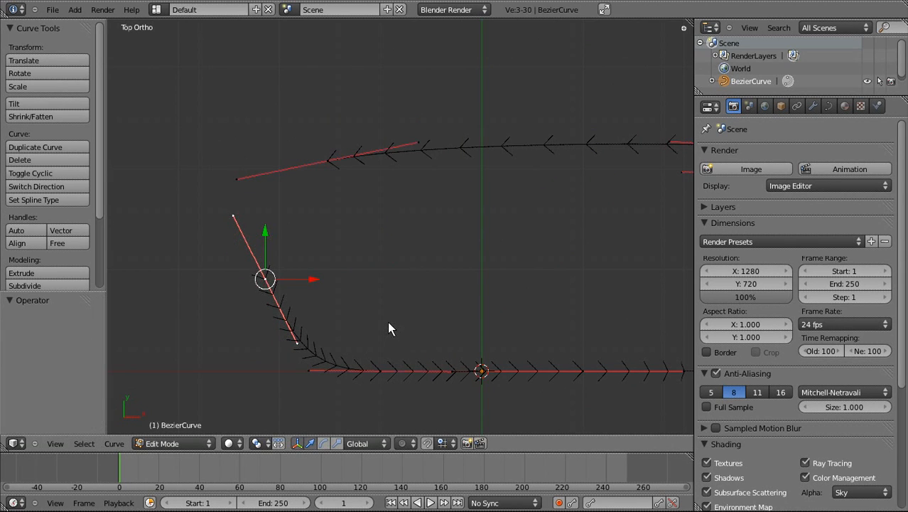
Step: Rotate the control point at the curve's opposite end about -21.2° to bend it toward the start point
right_click(356, 186)
key("r")
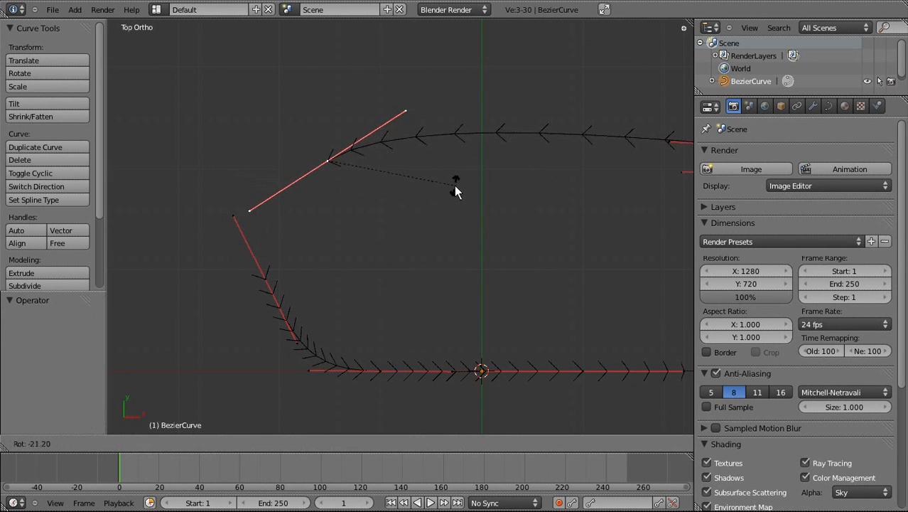
left_click(456, 191)
Step: Rotate the start point about 9° and move it about 0.13 units in X and -0.13 in Y
right_click(283, 279)
key("r")
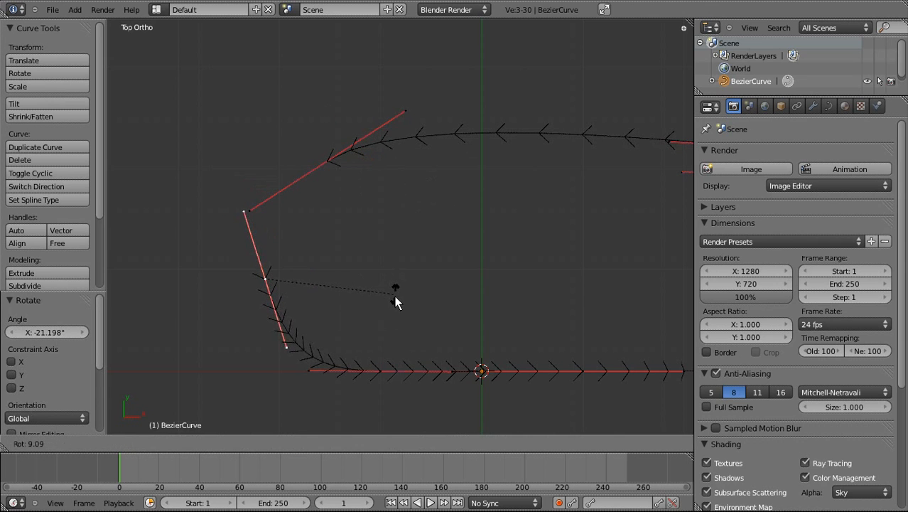
left_click(394, 299)
key("g")
left_click(406, 313)
Step: Examine the whole curve in perspective in Object Mode, and return to Edit Mode
scroll(410, 308, "down", 2)
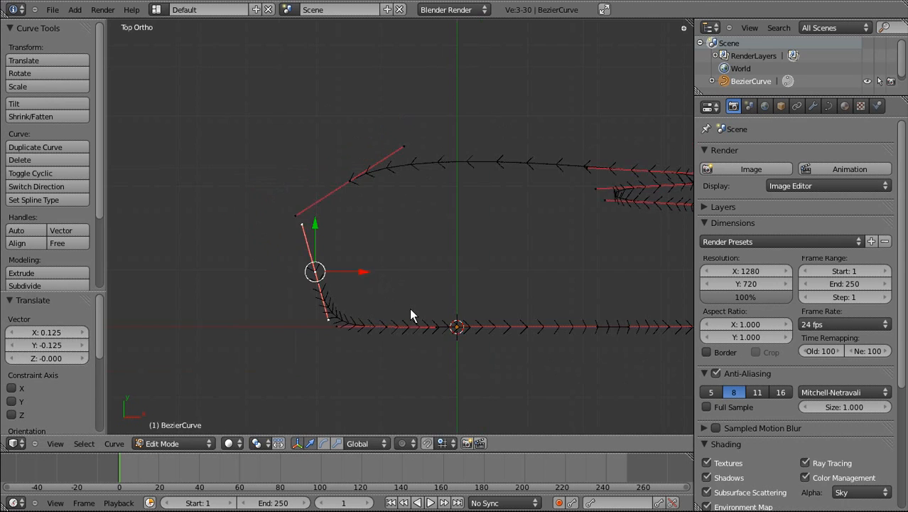
key("Tab")
middle_click_drag(574, 354, 324, 324, "shift")
scroll(533, 313, "down", 3)
mouse_move(531, 307)
middle_mouse_down()
mouse_move(472, 250)
mouse_move(500, 108)
mouse_move(406, 166)
mouse_move(352, 245)
mouse_move(383, 228)
mouse_move(464, 274)
mouse_move(399, 265)
mouse_move(335, 204)
mouse_move(527, 323)
middle_mouse_up()
key("KP_5")
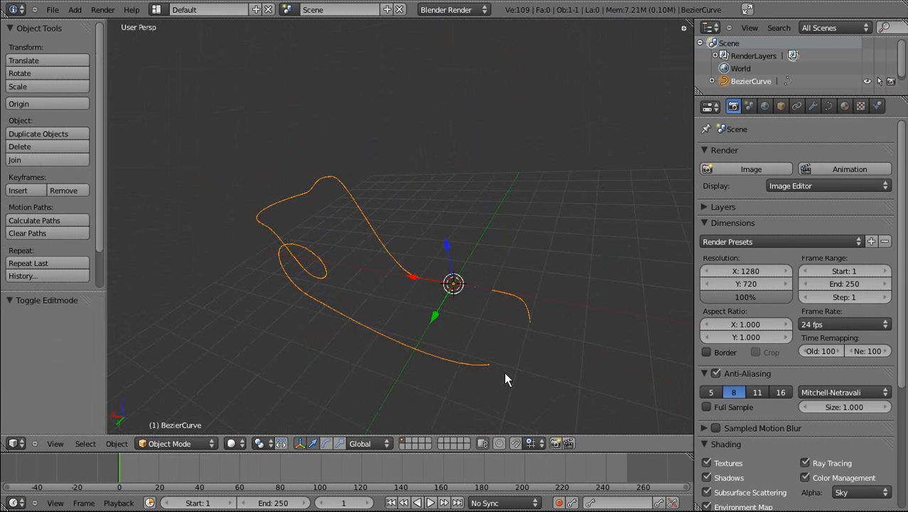
scroll(39, 206, "down", 3)
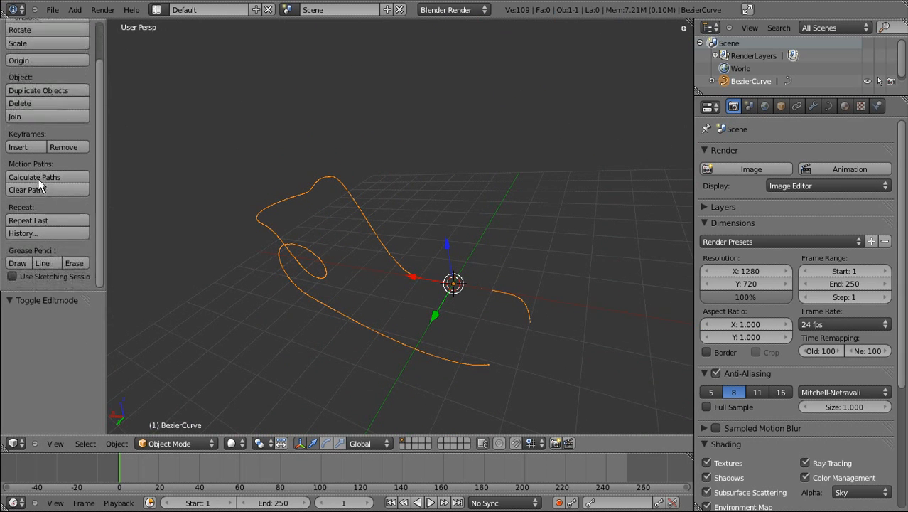
scroll(38, 178, "up", 3)
key("Tab")
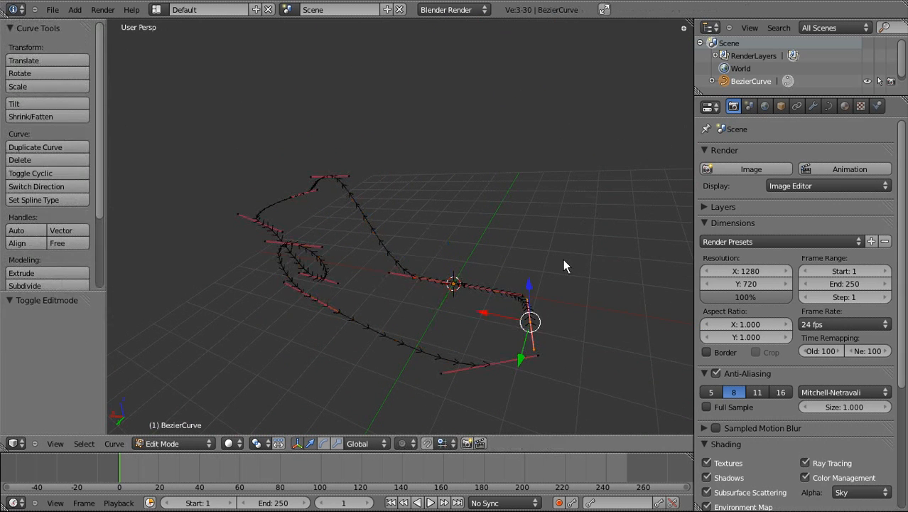
Step: Try to close the curve with Toggle Cyclic while none of its control points is selected
key("a")
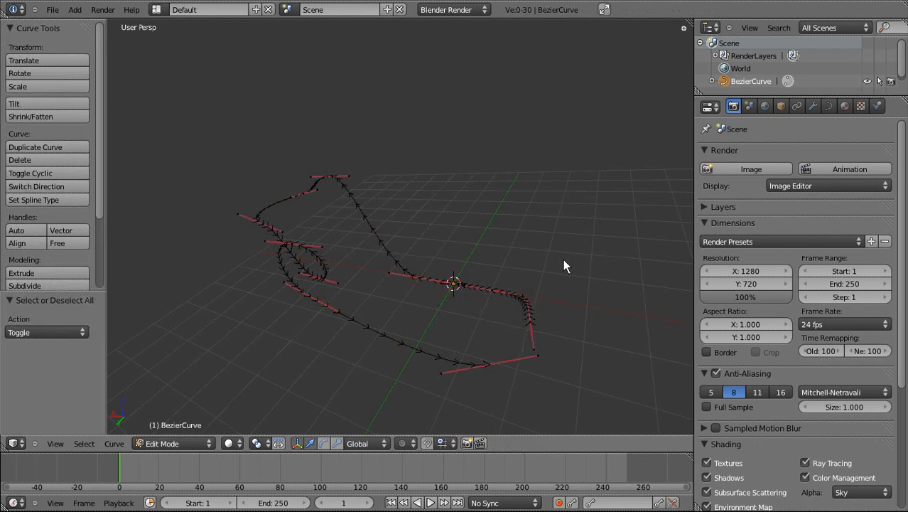
left_click(40, 174)
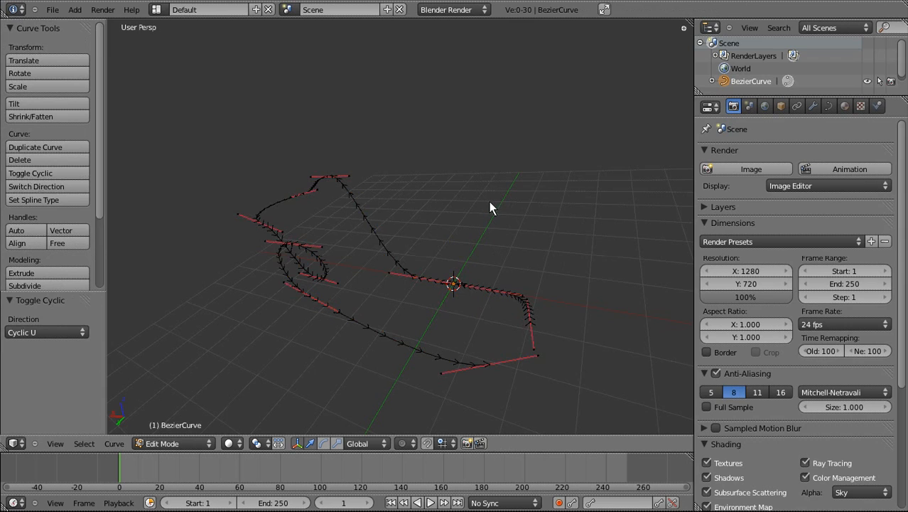
key("Tab")
key("Tab")
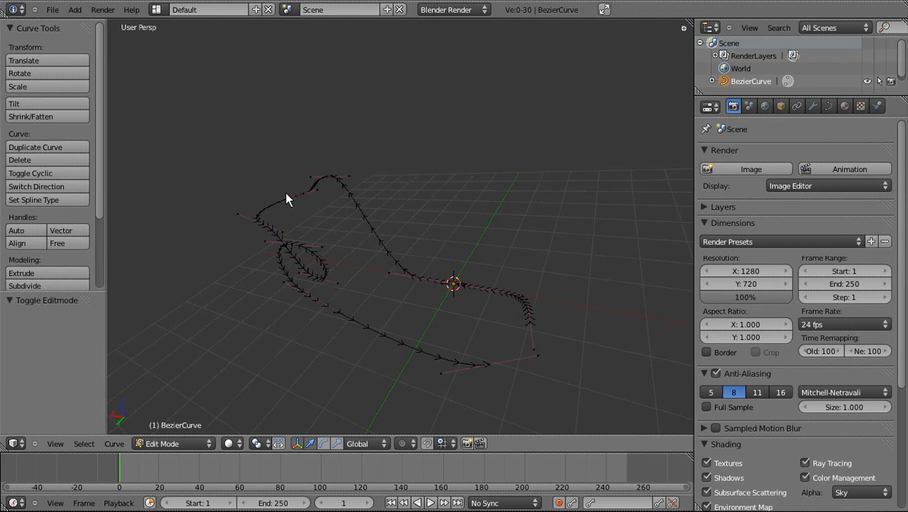
left_click(51, 174)
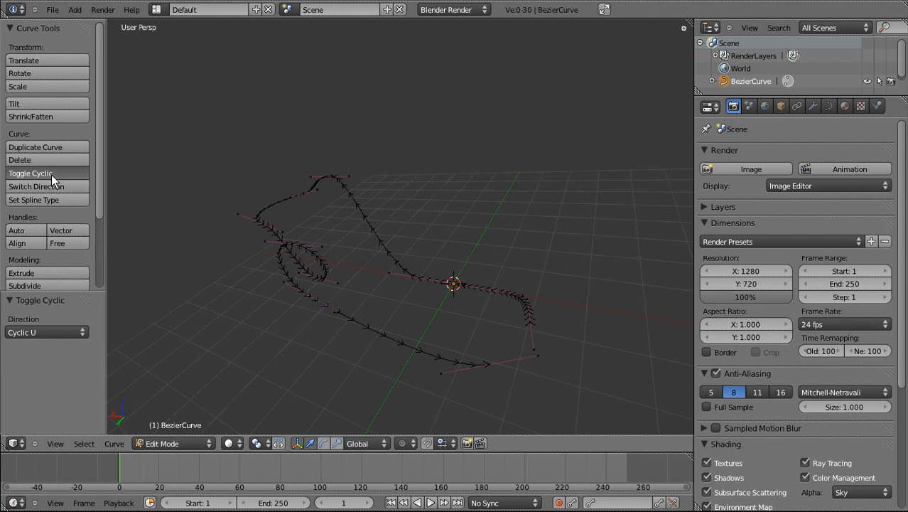
Step: Select the control point at the curve's open end and make the curve cyclic to join both ends
right_click(488, 362)
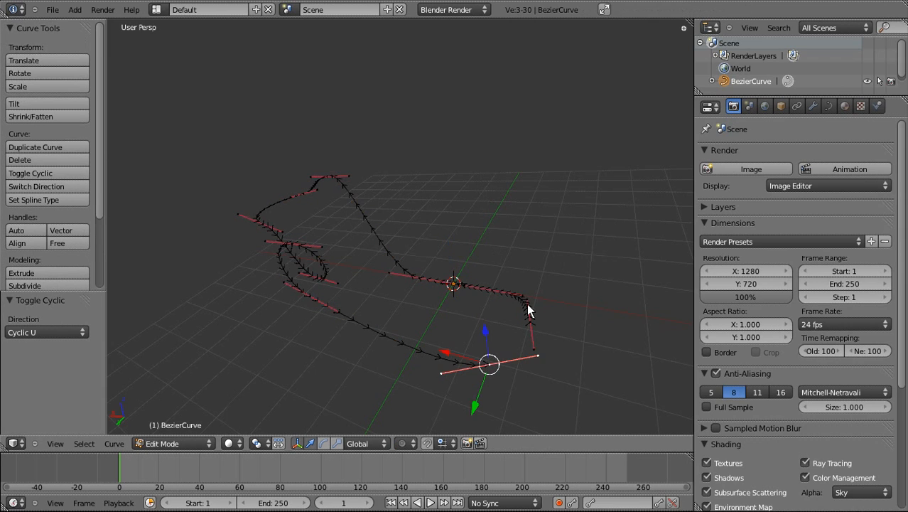
left_click(51, 173)
middle_click_drag(526, 186, 508, 294)
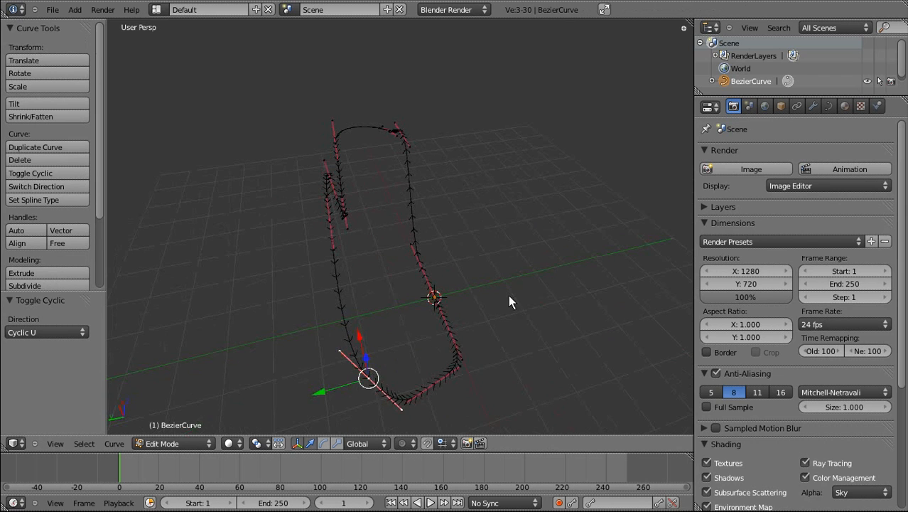
Step: Round the closing bend in top view by scaling the start point's handles to 0.385 and slightly shrinking the neighbouring end point's handles
key("a")
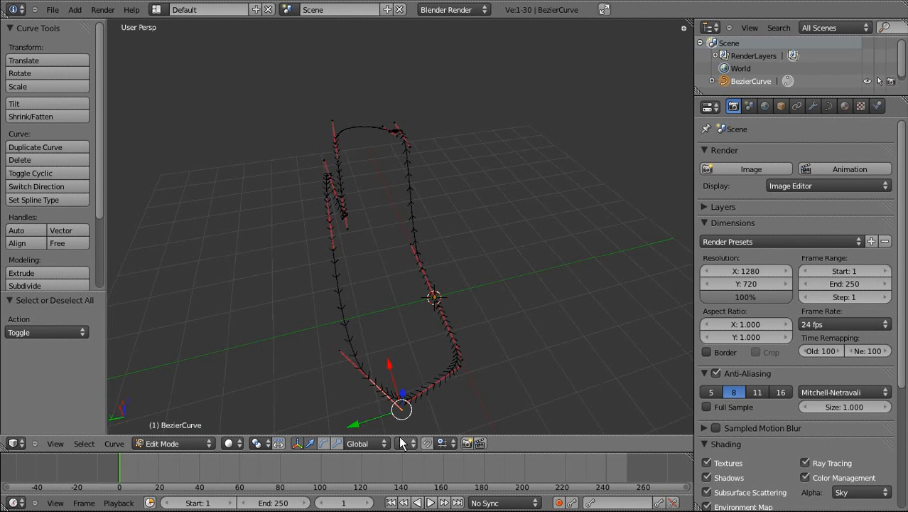
key("KP_7")
scroll(282, 238, "up", 3)
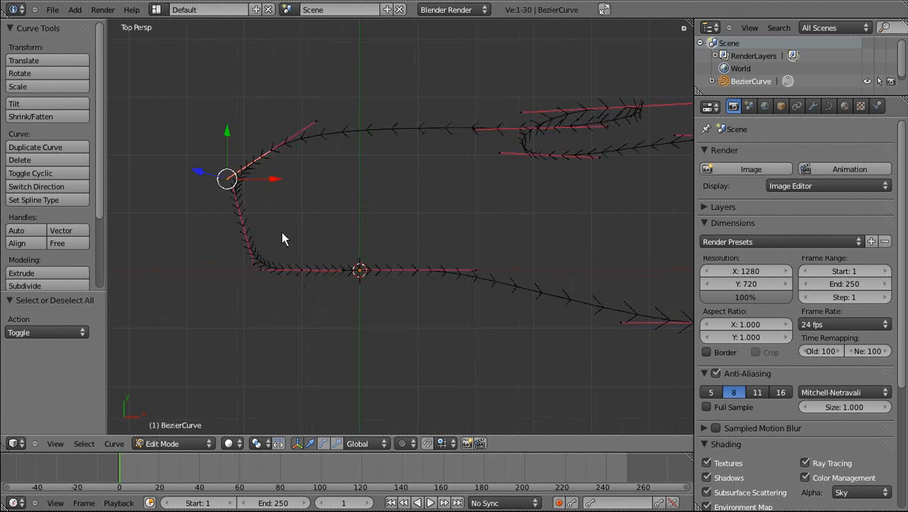
middle_click_drag(282, 237, 430, 307, "shift")
scroll(395, 290, "up", 3)
right_click(347, 315)
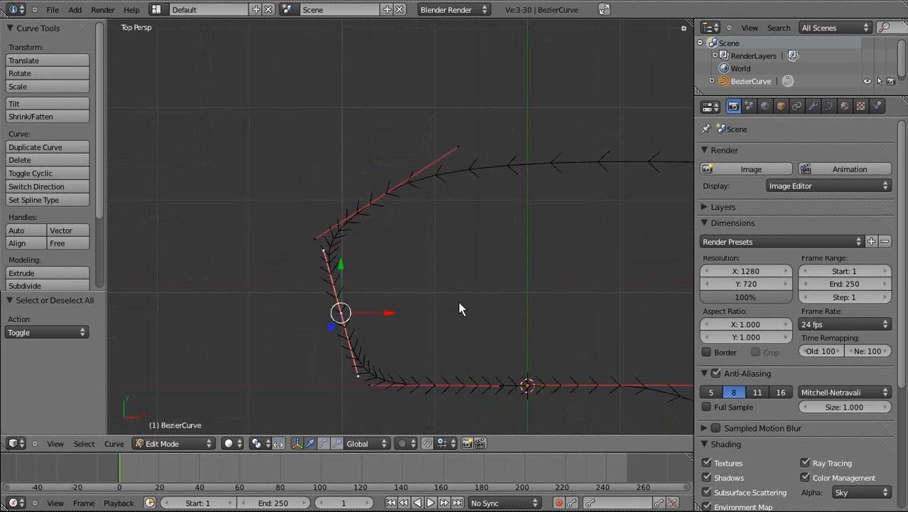
key("s")
left_click(385, 310)
right_click(395, 192)
key("s")
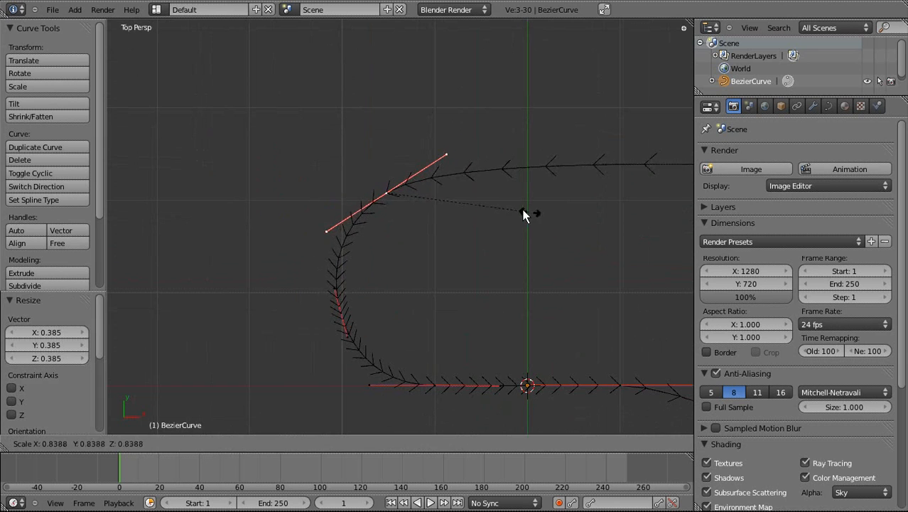
left_click(510, 207)
Step: Leave Edit Mode and examine the closed track's bend, climb and loop from several angles
scroll(510, 207, "down", 3)
middle_click_drag(516, 219, 433, 250, "shift")
key("Tab")
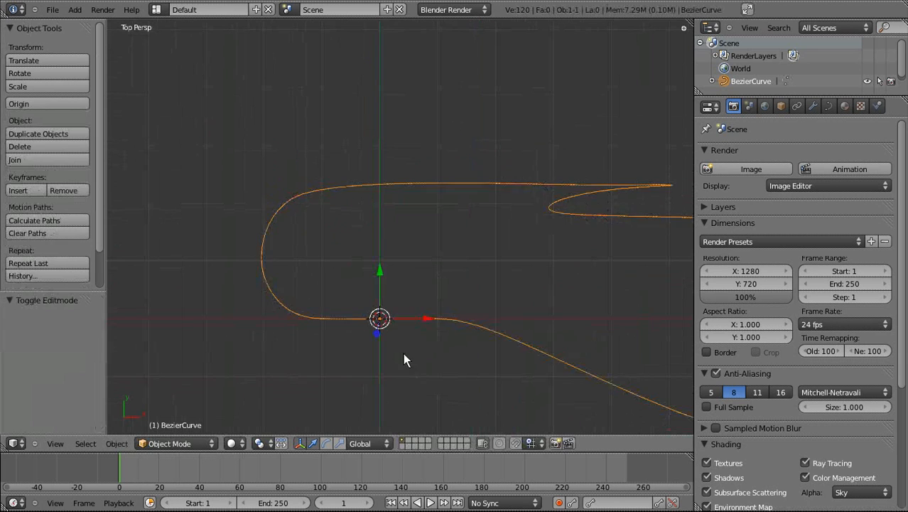
middle_click_drag(403, 353, 419, 197)
scroll(428, 327, "down", 2)
scroll(440, 147, "up", 4)
middle_click_drag(440, 148, 424, 231)
scroll(498, 207, "up", 2)
scroll(310, 231, "up", 3)
middle_click_drag(310, 231, 409, 162)
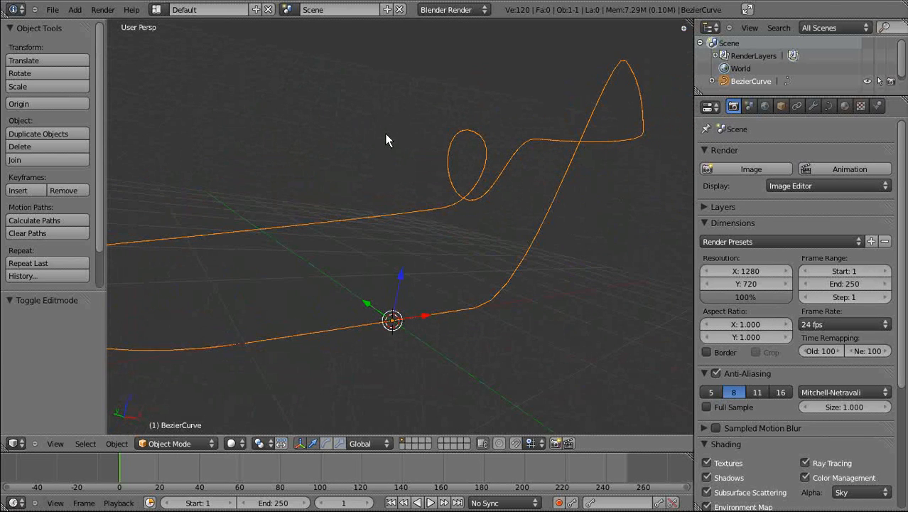
middle_click_drag(359, 164, 363, 147)
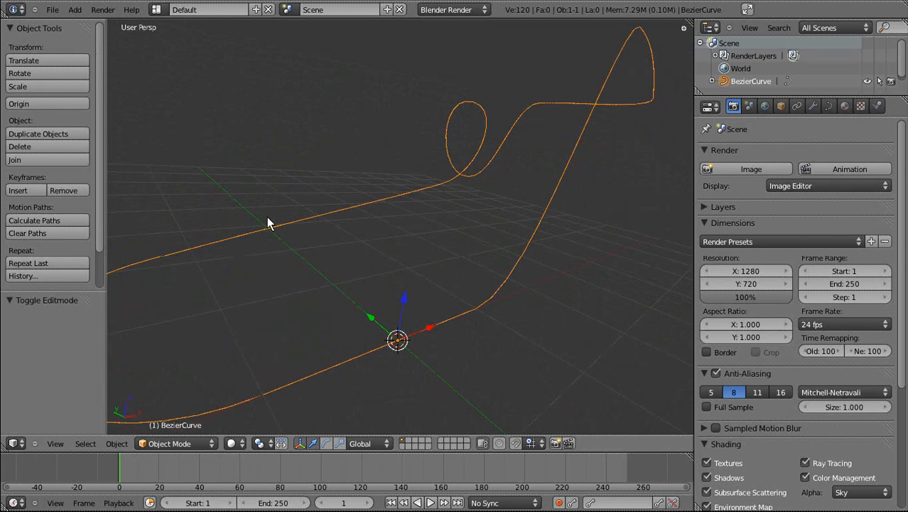
Step: Add a cylinder mesh at the origin of the track curve
middle_click_drag(389, 354, 431, 247)
key("shift+a")
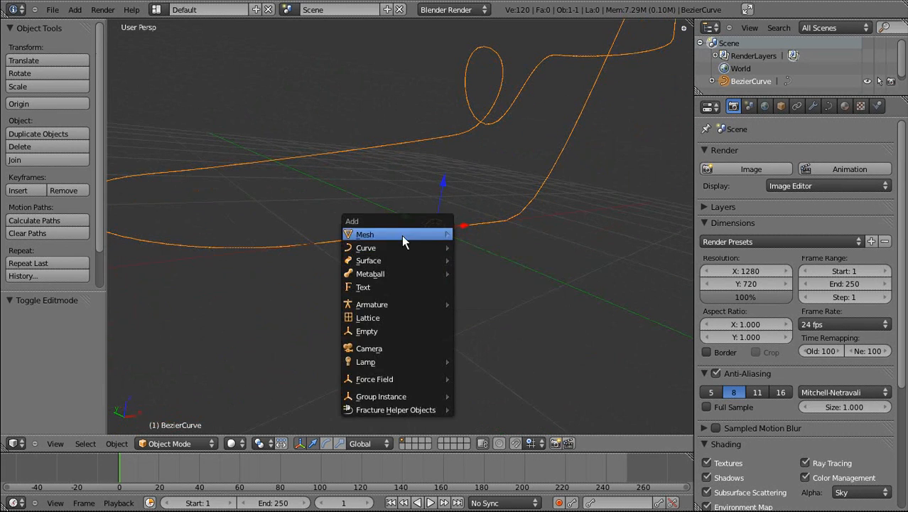
mouse_move(401, 235)
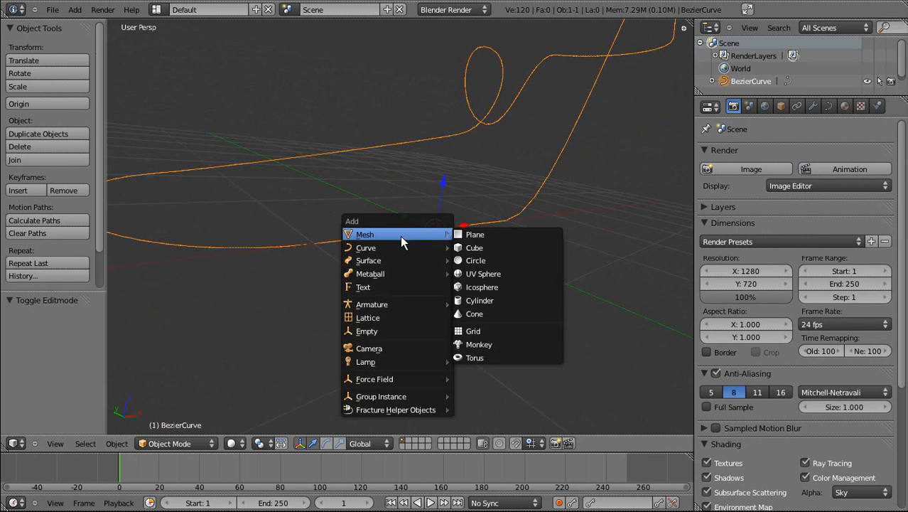
left_click(542, 301)
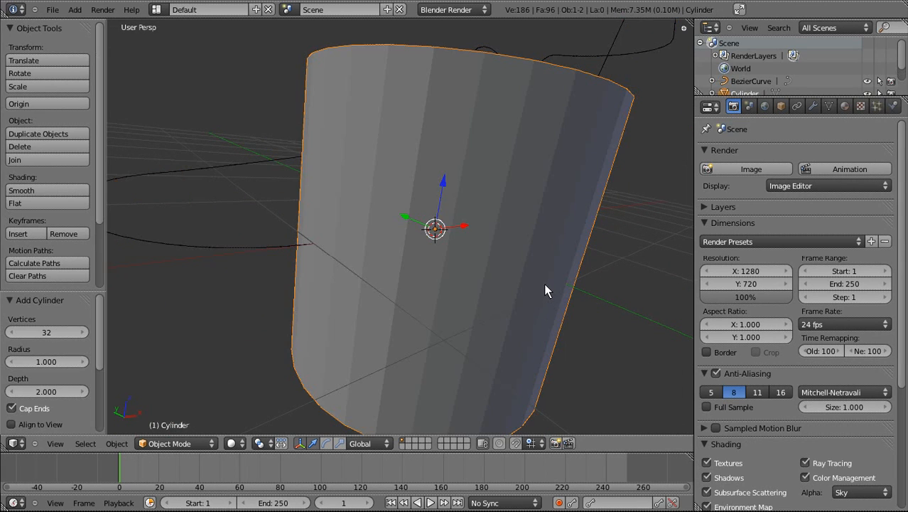
Step: Set the new cylinder to 20 vertices and turn off its cap ends, viewing it in top orthographic view
key("KP_7")
key("KP_Decimal")
key("KP_5")
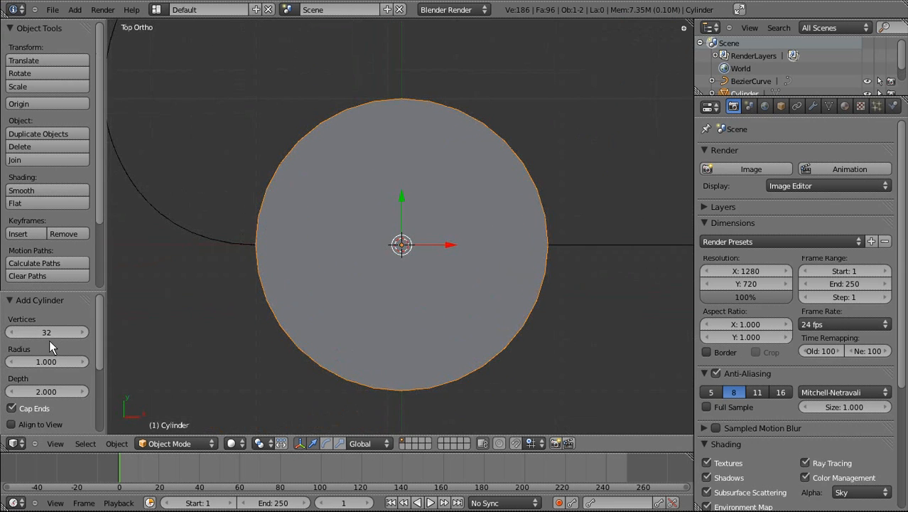
scroll(43, 294, "down", 2)
left_click(45, 292)
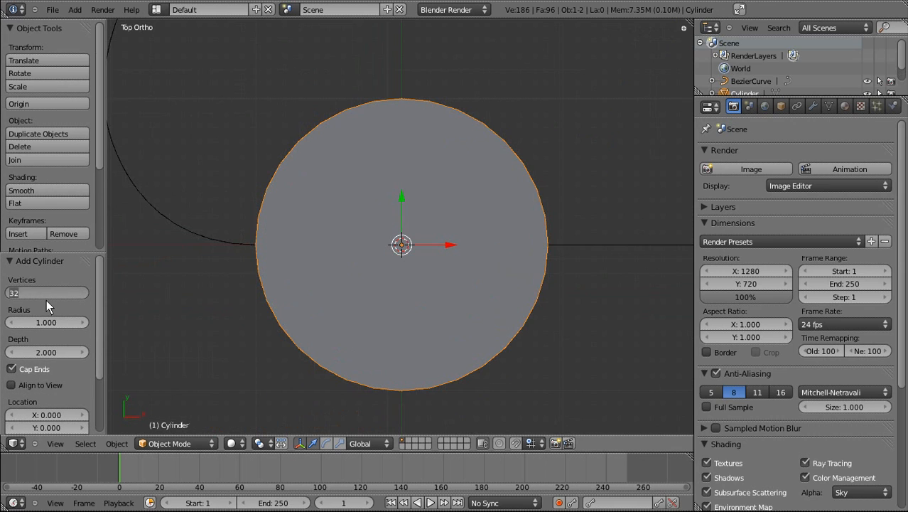
type("20")
key("Return")
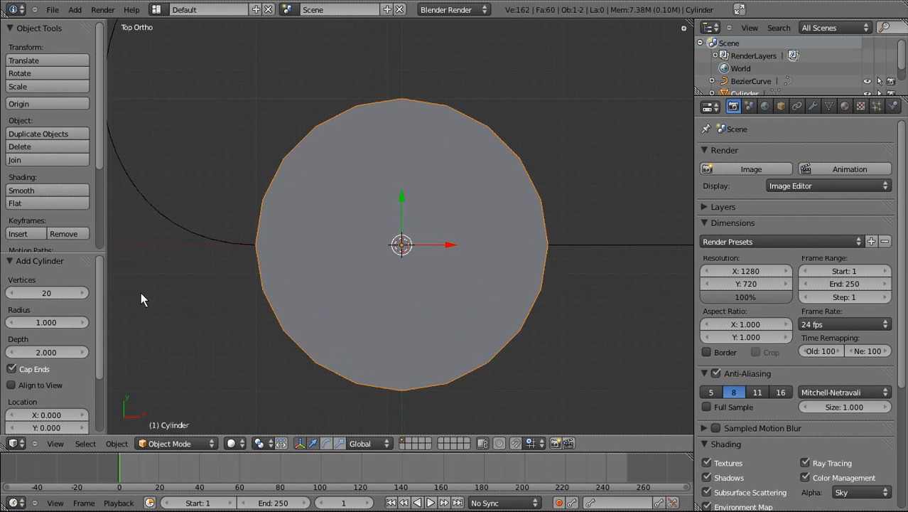
left_click(18, 371)
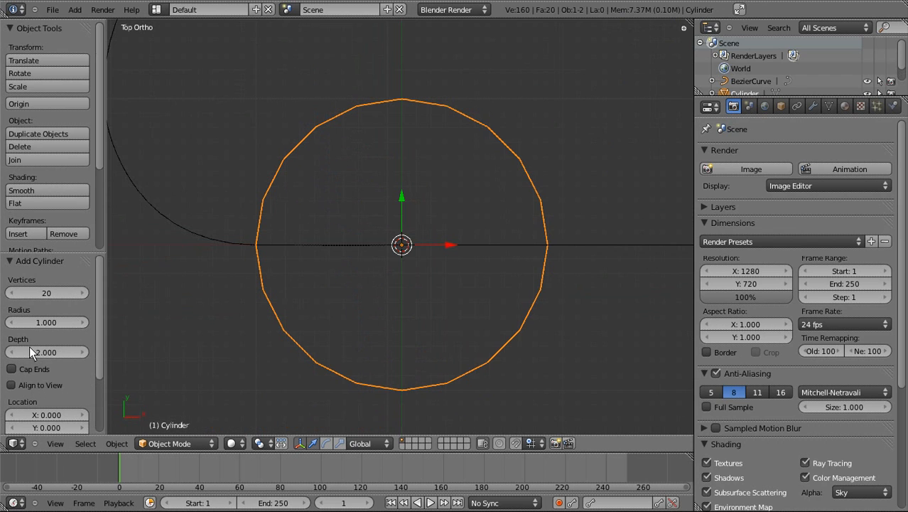
key("s")
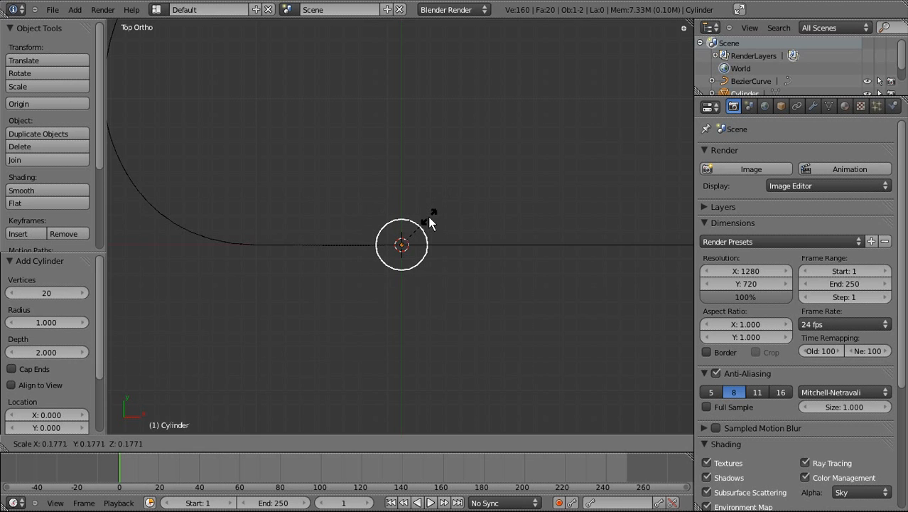
right_click(429, 222)
Step: In Edit Mode, duplicate the whole cylinder mesh and move the copy about -1.65 units in X and 1.77 in Y
scroll(454, 177, "down", 5)
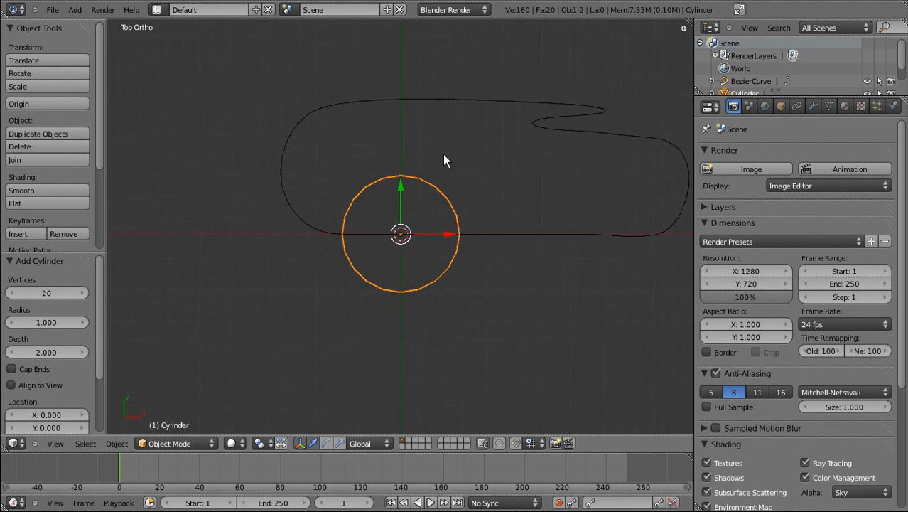
middle_click_drag(444, 158, 439, 199, "shift")
key("Tab")
key("a")
key("a")
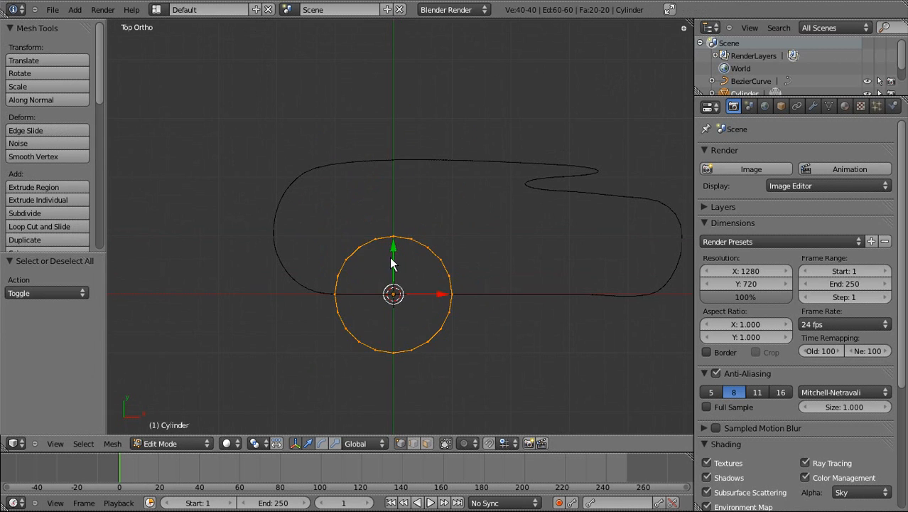
middle_click_drag(431, 236, 487, 332)
key("KP_7")
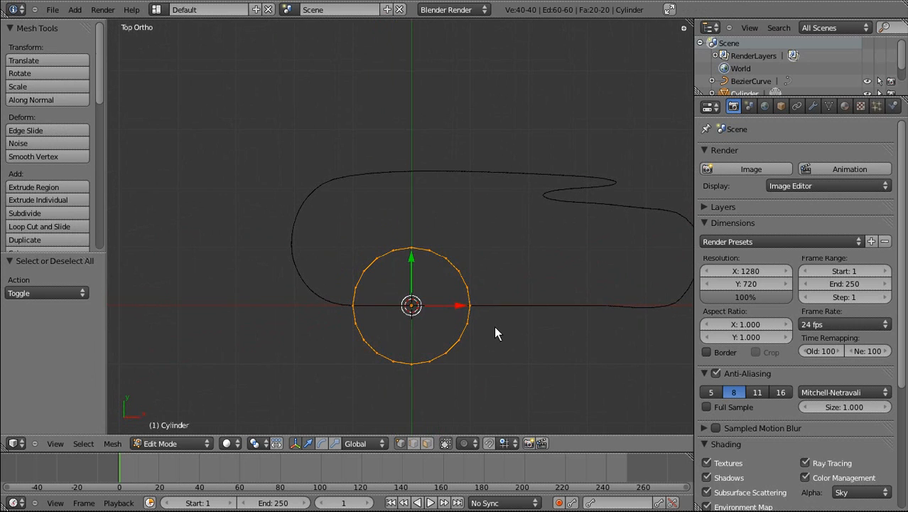
key("a")
key("a")
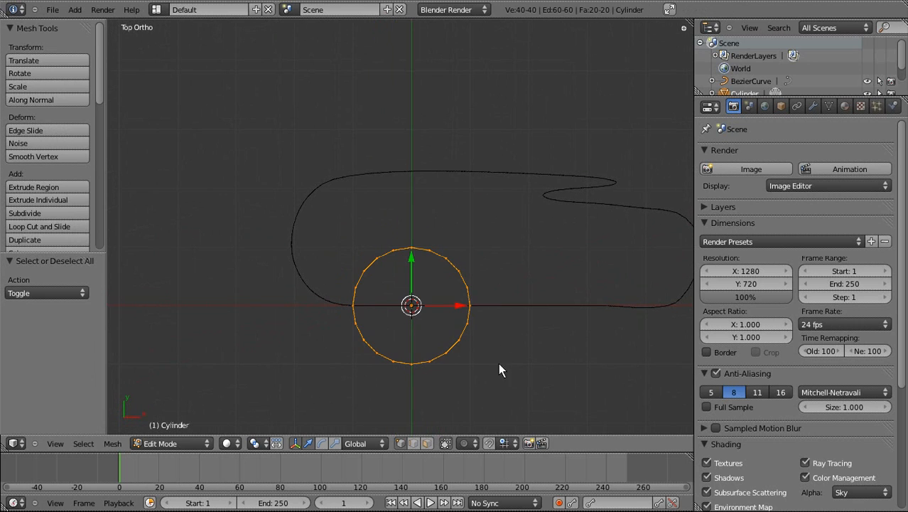
key("shift+d")
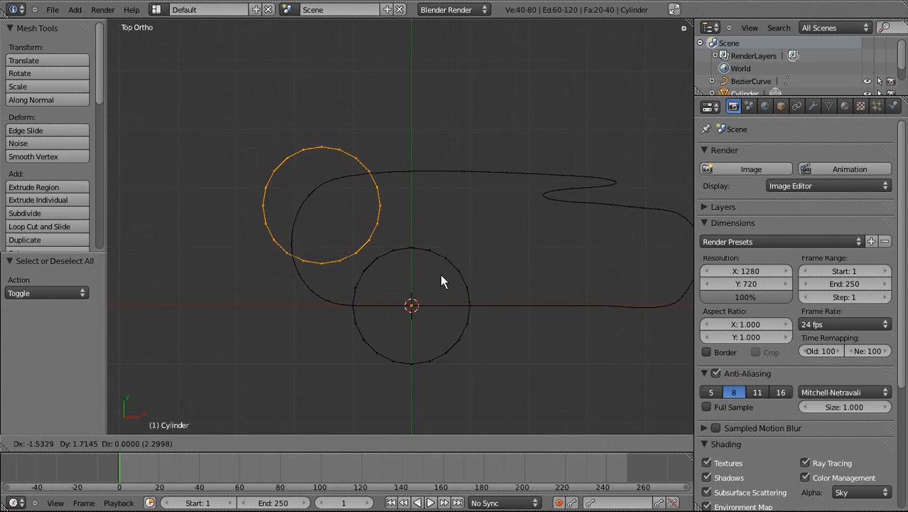
left_click(435, 278)
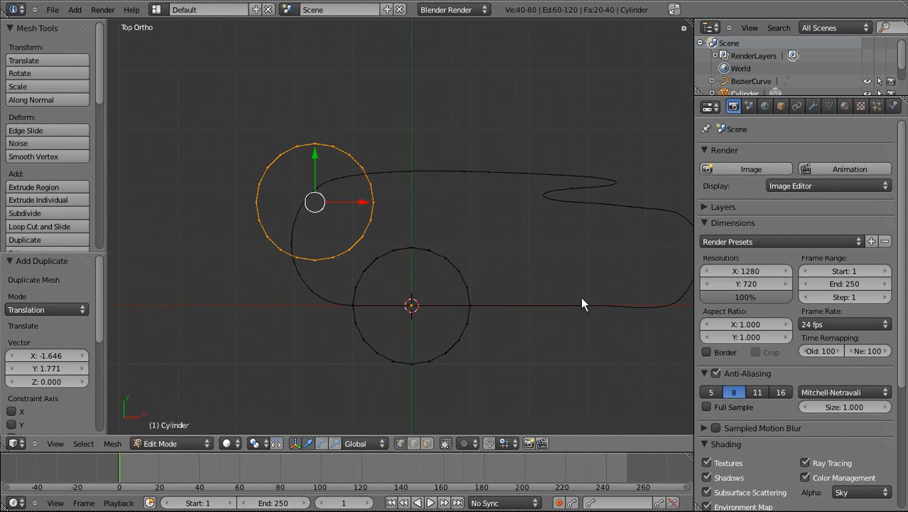
Step: Scale the copied tube to 0.43 and place a duplicate of it about 3.26 units along the X axis
key("s")
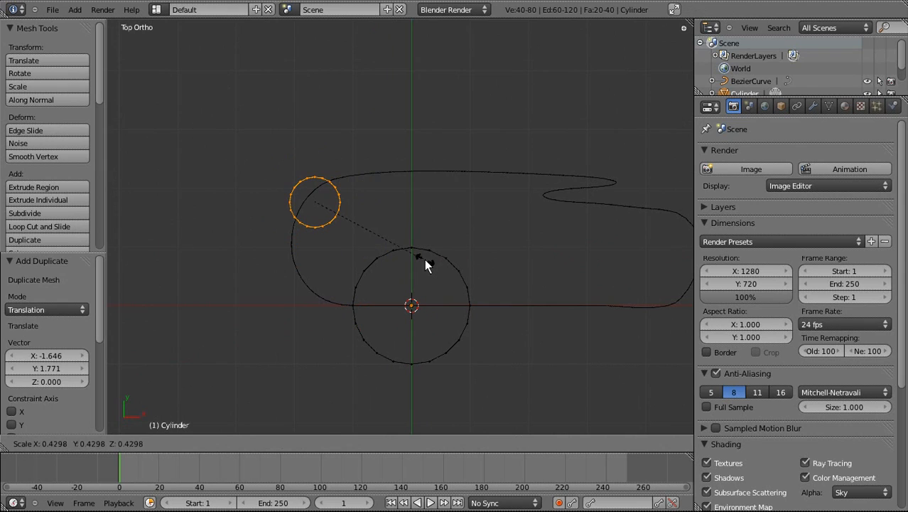
left_click(425, 259)
key("g")
key("x")
left_click(562, 270)
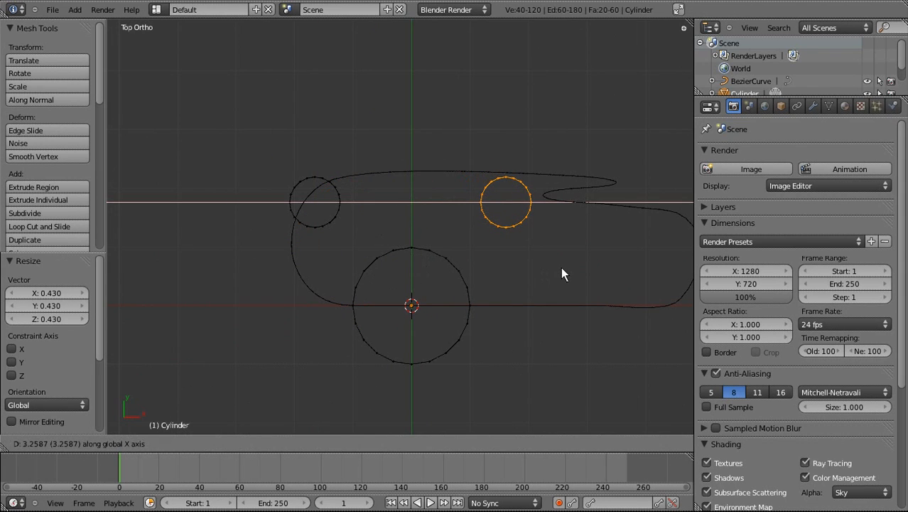
key("a")
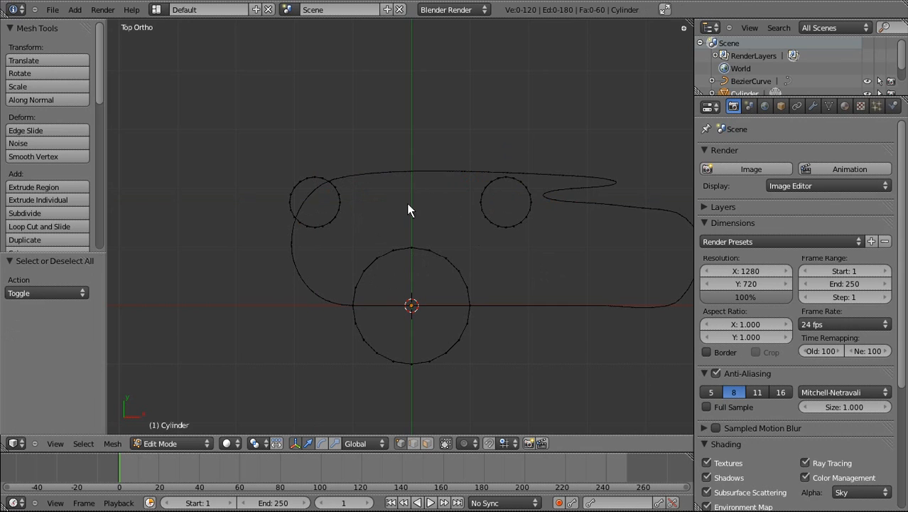
key("b")
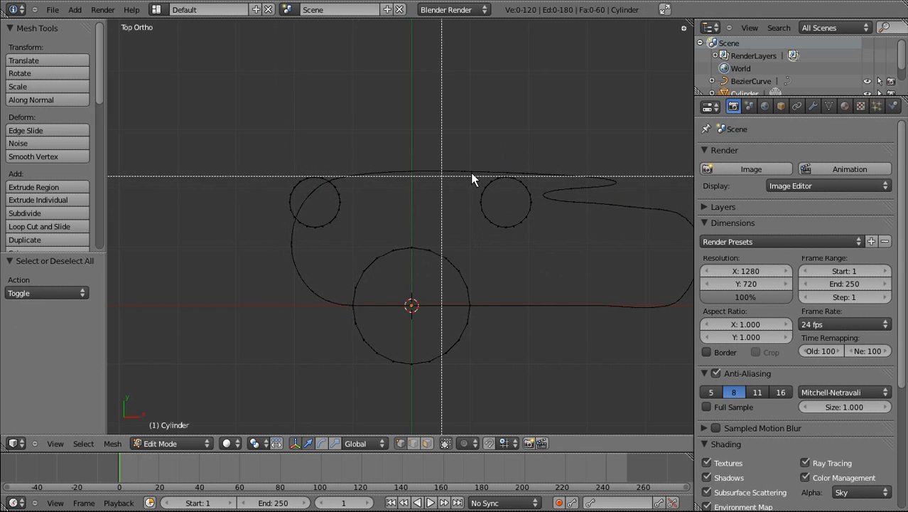
key("Escape")
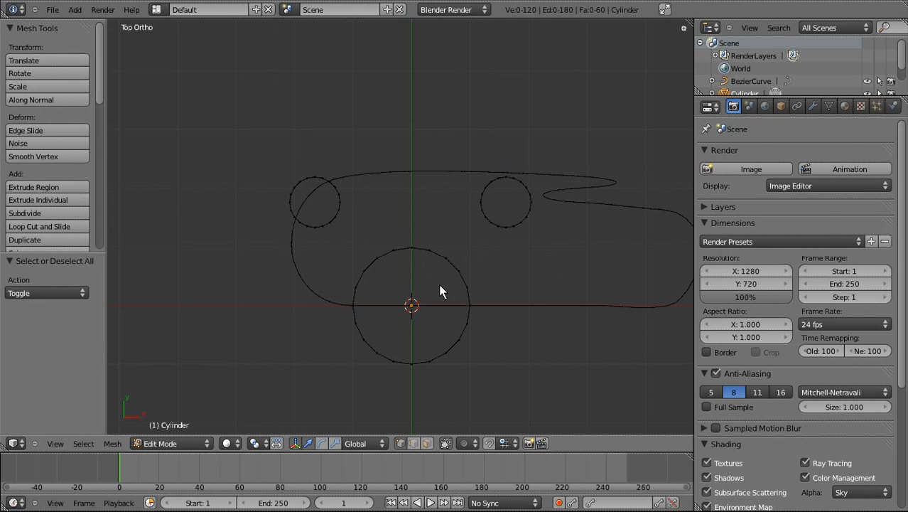
Step: Try to stretch the two small tubes by about 2.236 along Z in front view to match the large tube's height
middle_click_drag(440, 291, 358, 273)
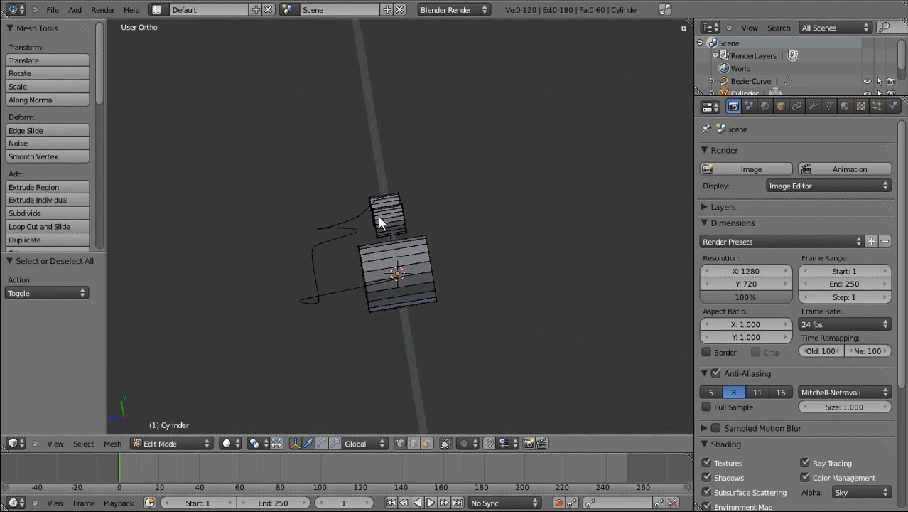
key("KP_1")
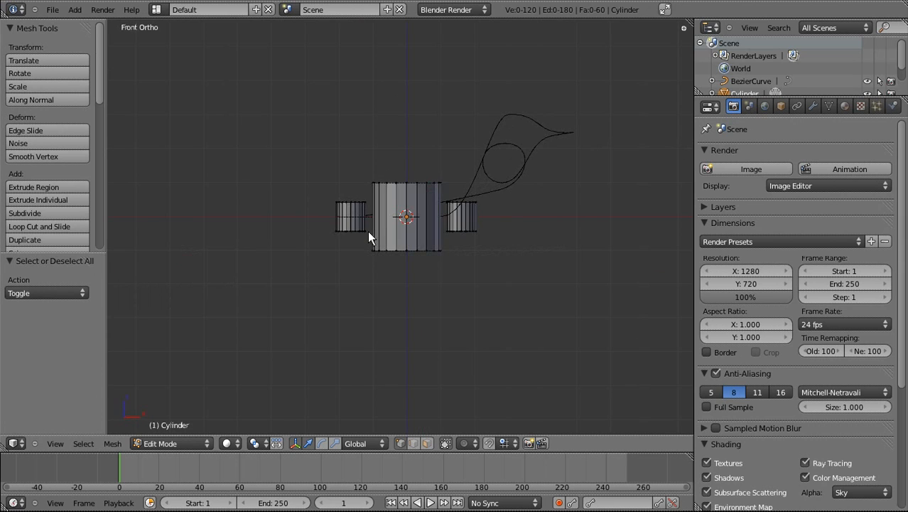
scroll(368, 230, "up", 4)
key("a")
key("a")
key("b")
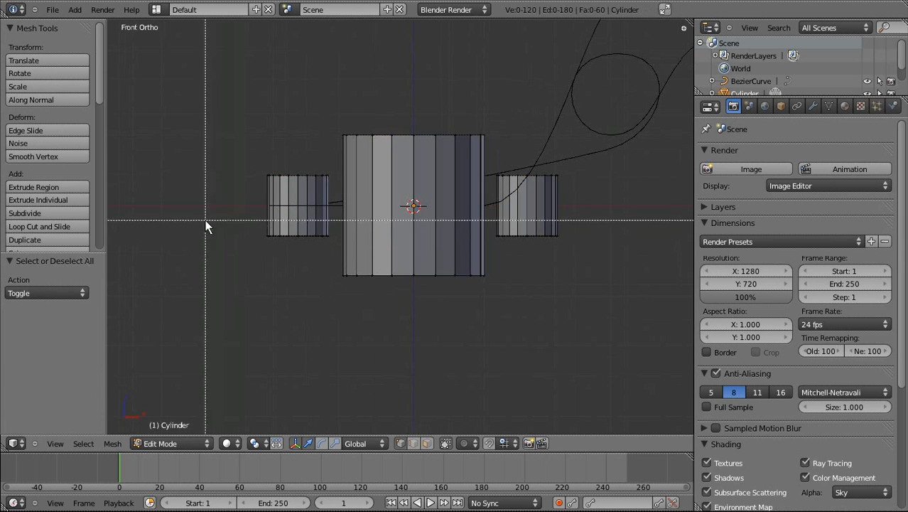
left_click_drag(206, 222, 599, 249)
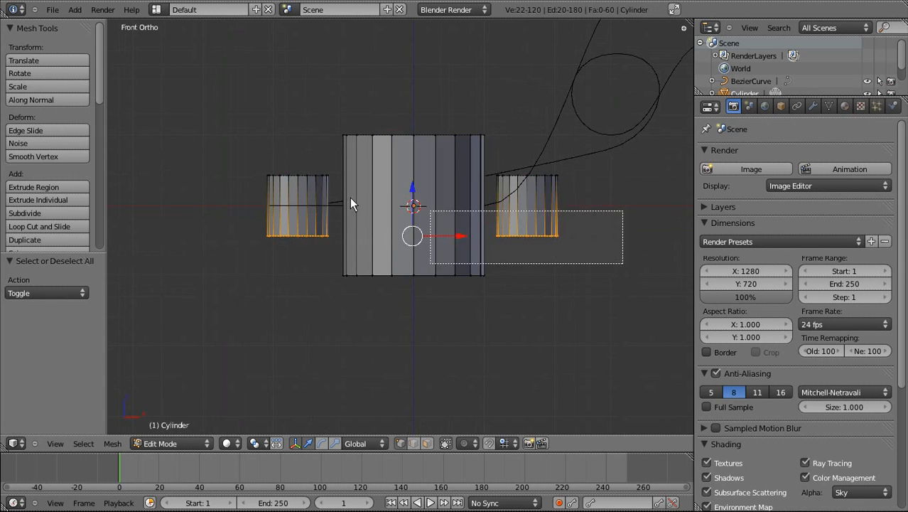
left_click_drag(350, 198, 181, 152)
key("s")
key("z")
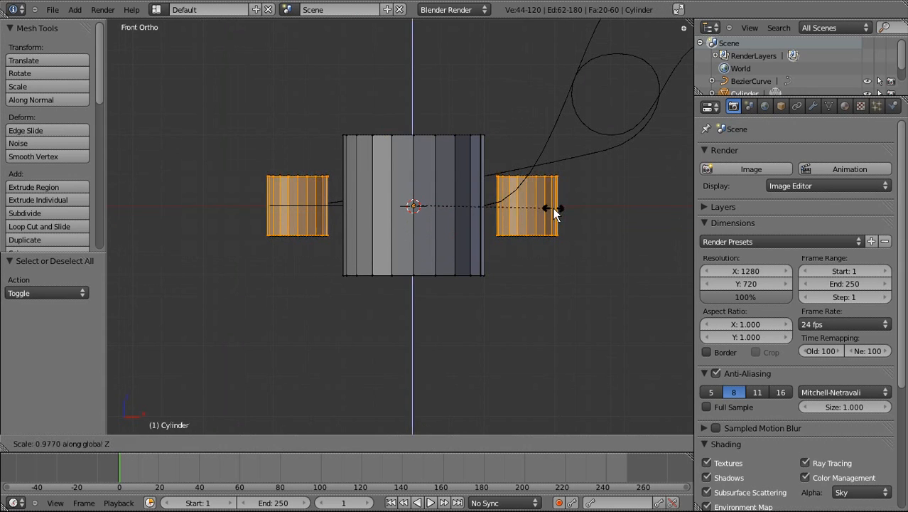
left_click(704, 72)
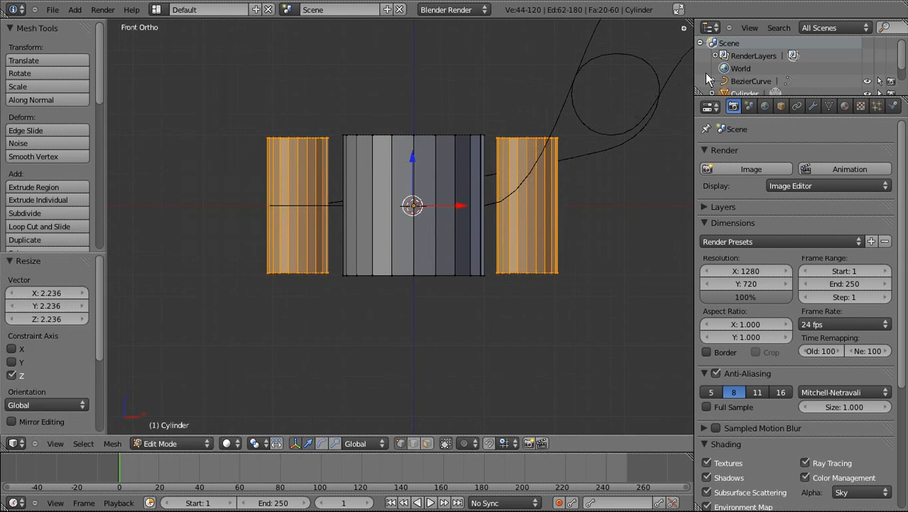
Step: Try to level the upper rims of all three tubes by scaling their vertices to 0 along Z
key("a")
key("b")
left_click_drag(154, 108, 636, 130)
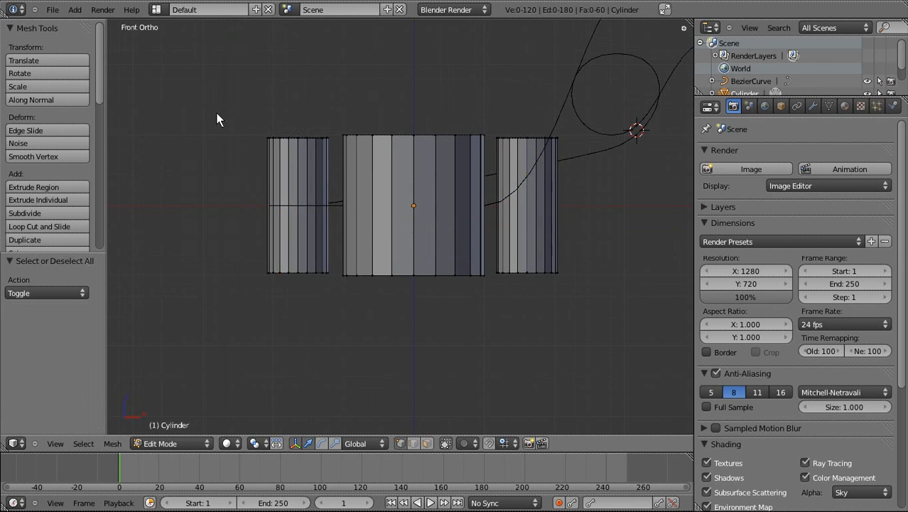
key("b")
left_click_drag(223, 106, 610, 142)
type("s")
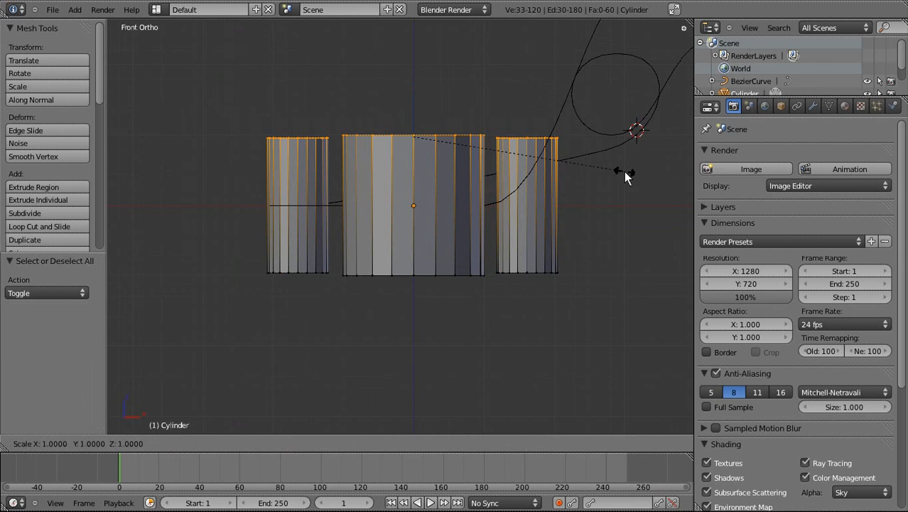
type("z")
type("0")
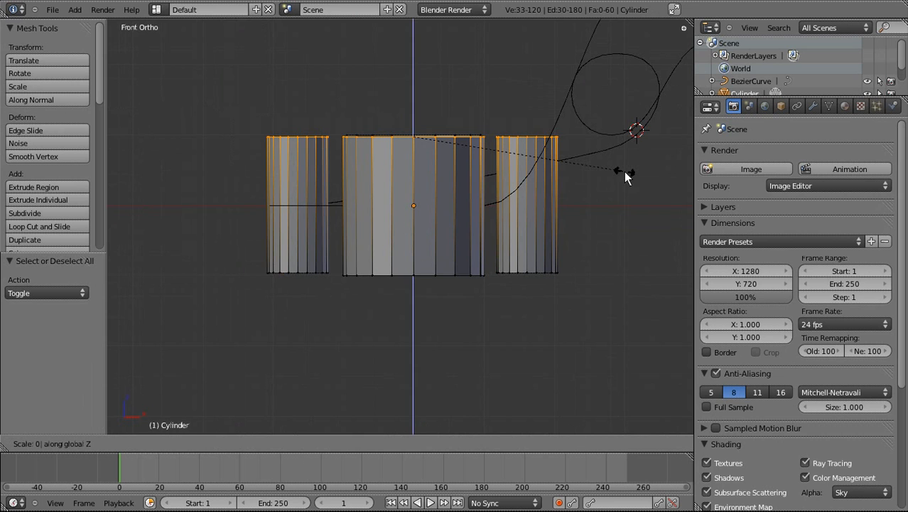
key("Return")
Step: Undo the rim levelling and the Z stretch of the small tubes
middle_click_drag(624, 171, 440, 222)
key("ctrl+z")
key("ctrl+z")
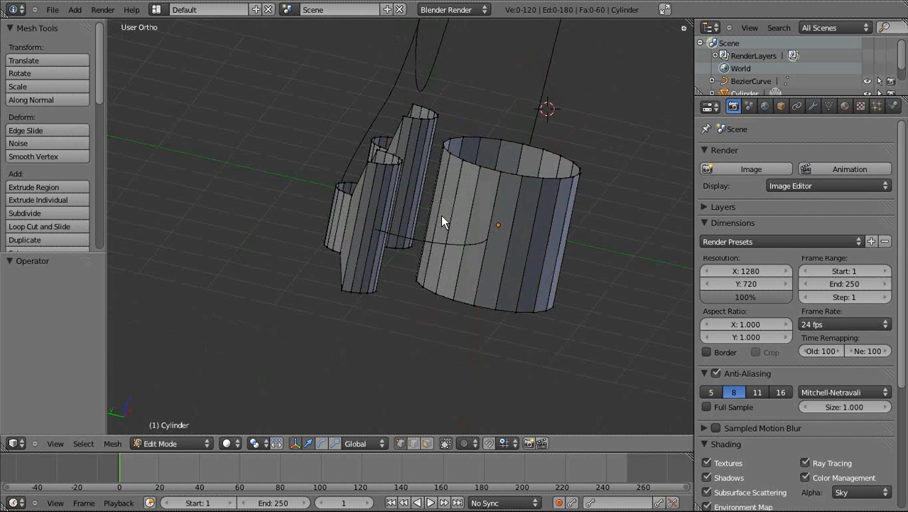
key("ctrl+z")
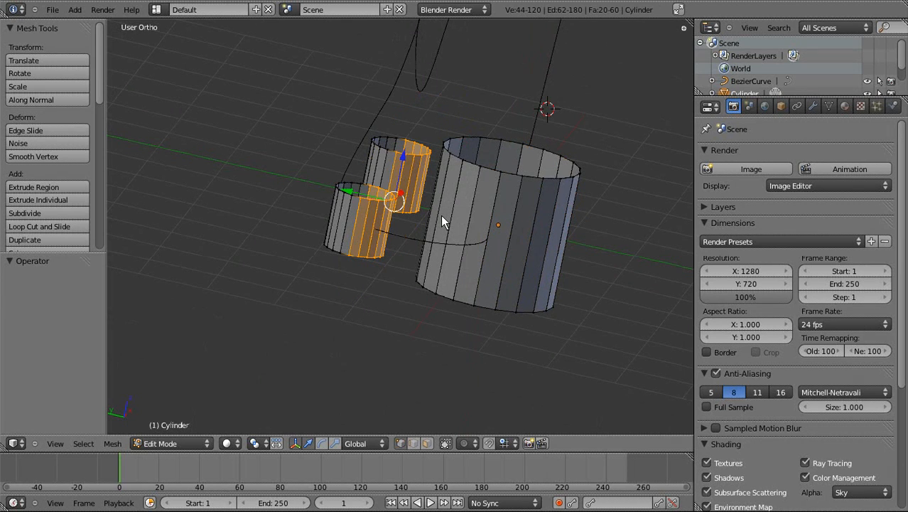
Step: Turn off limiting selection to visible and scale both whole small tubes by about 2.3 along Z to the large tube's height
left_click(446, 443)
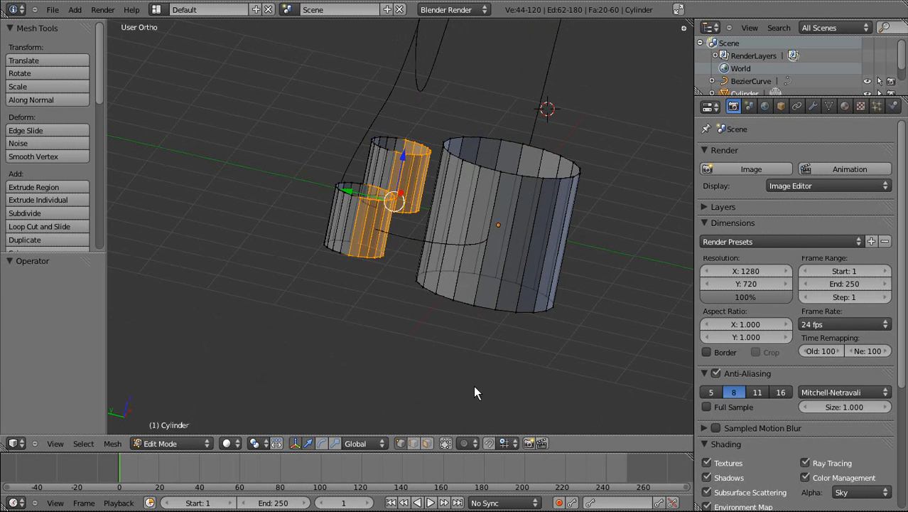
middle_click_drag(637, 254, 414, 229)
key("KP_1")
key("a")
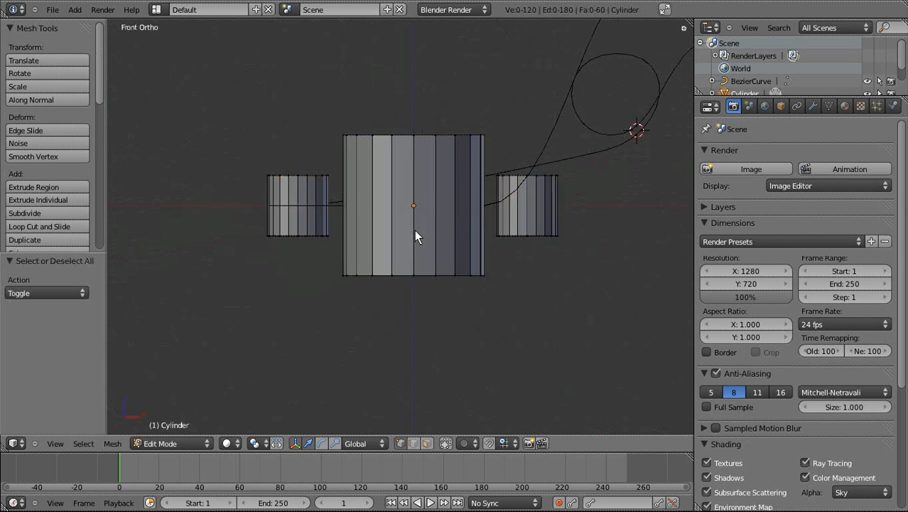
key("b")
left_click_drag(203, 165, 592, 252)
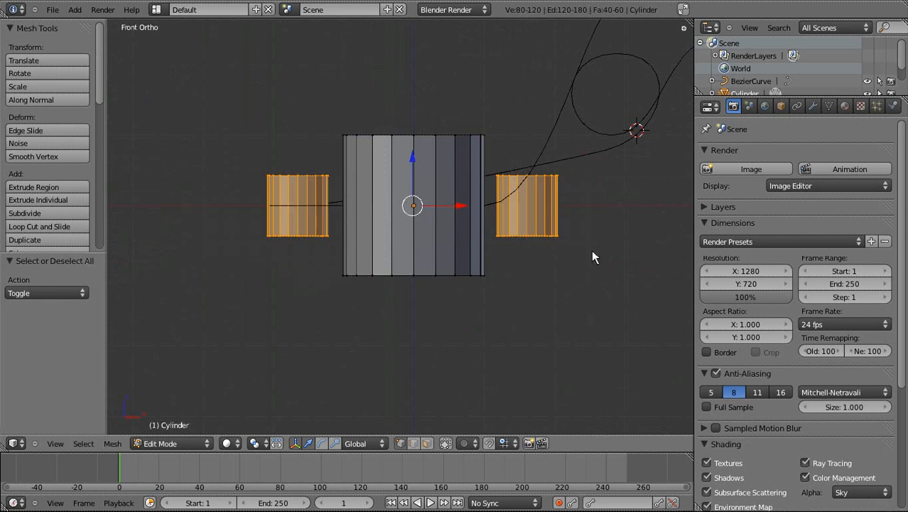
key("s")
key("z")
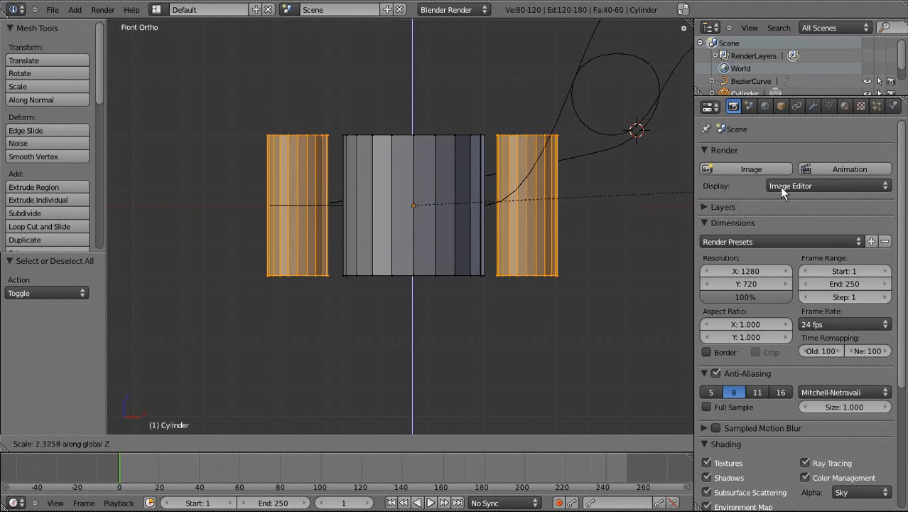
left_click(773, 193)
Step: Level the upper rims of all three tubes by scaling their vertices to 0 along Z
key("a")
key("b")
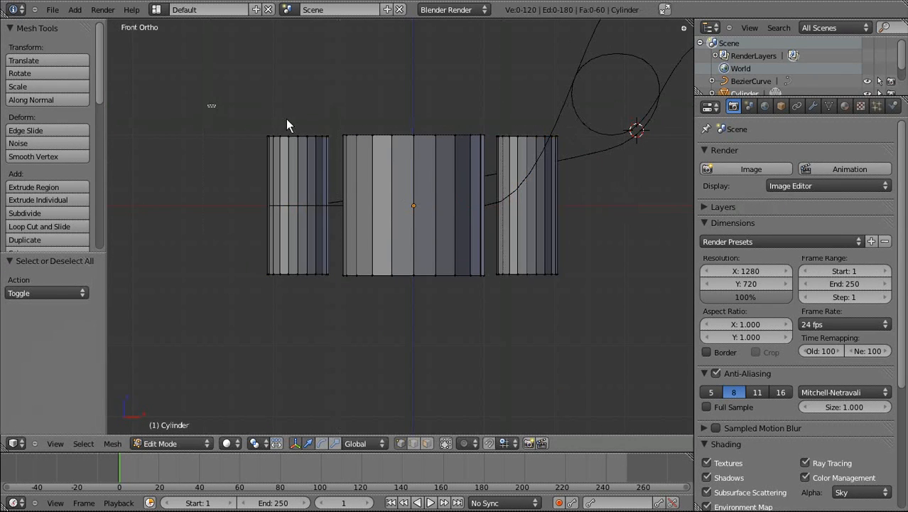
left_click_drag(208, 105, 642, 150)
type("sz")
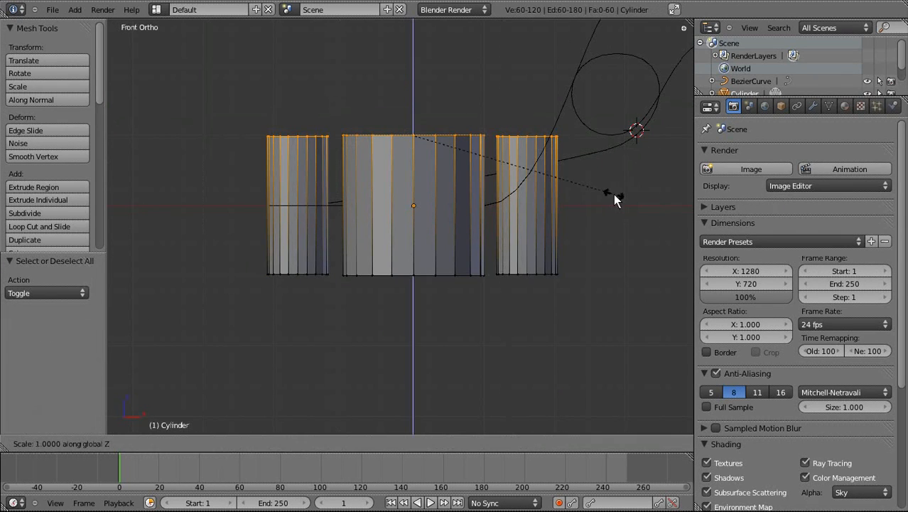
type("0")
key("Return")
Step: Level the lower rims of all three tubes by scaling their vertices to 0 along Z
key("a")
key("b")
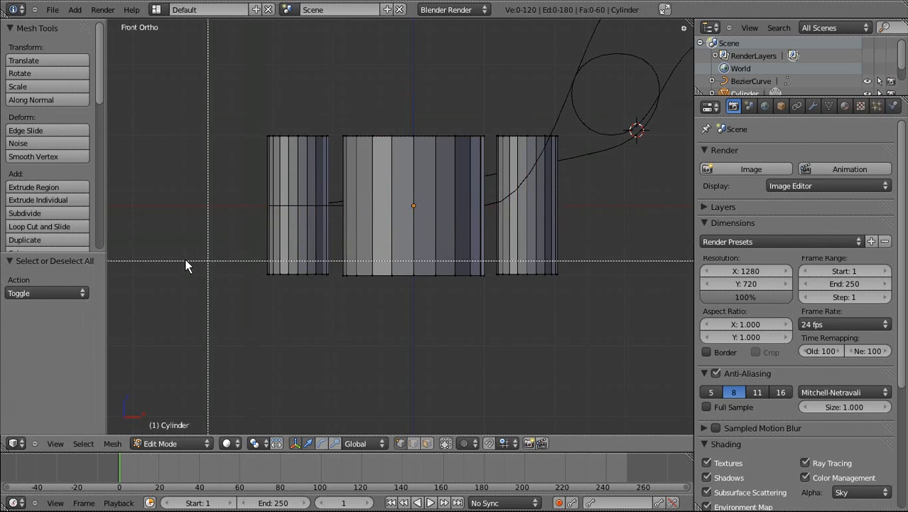
left_click_drag(193, 255, 631, 294)
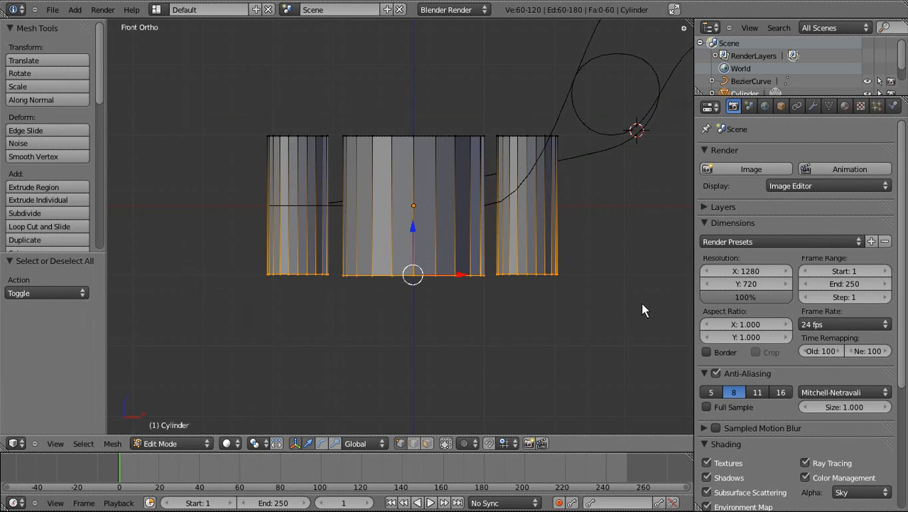
key("s")
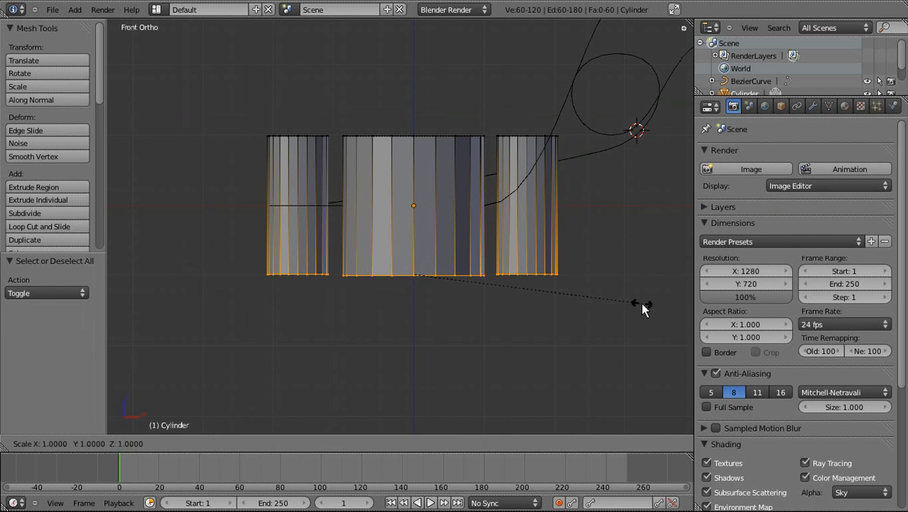
type("z")
type("0")
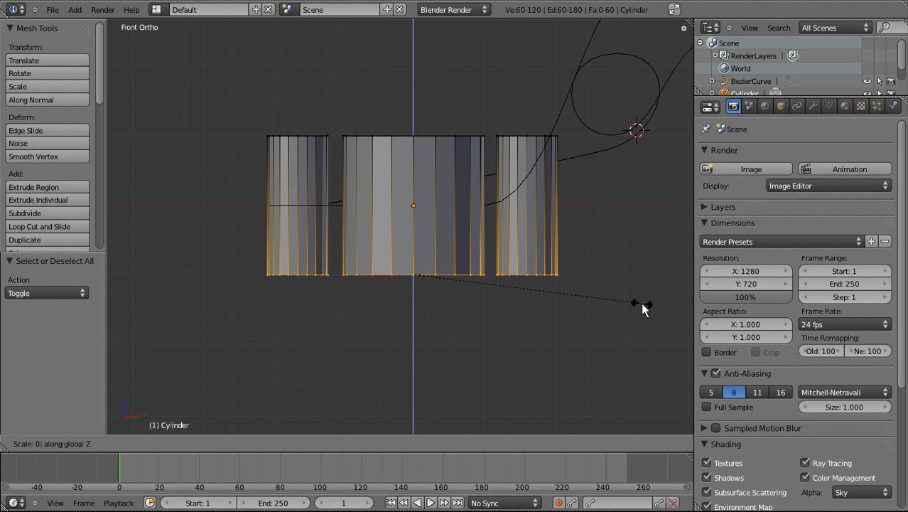
key("Return")
Step: Select the whole small tube on the positive X side and duplicate it about -0.852 units along X in top view
middle_click_drag(381, 142, 503, 246)
key("a")
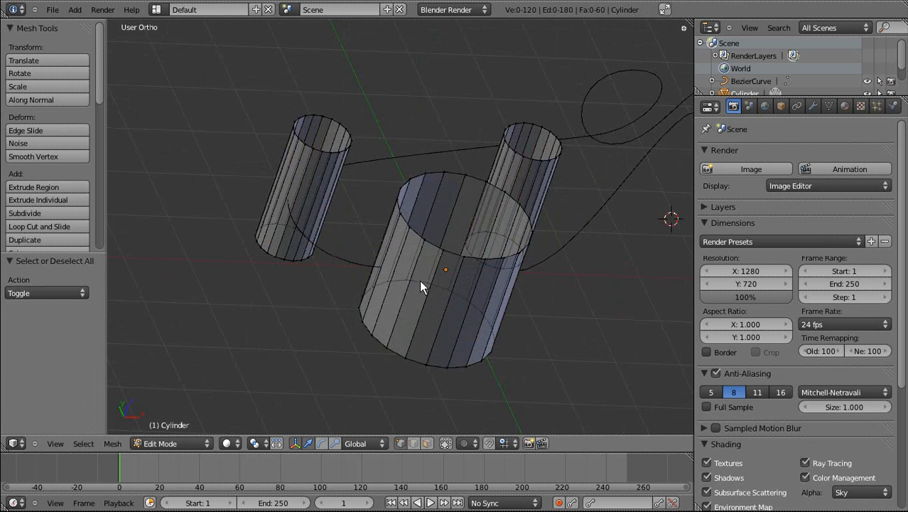
middle_click_drag(302, 197, 554, 193)
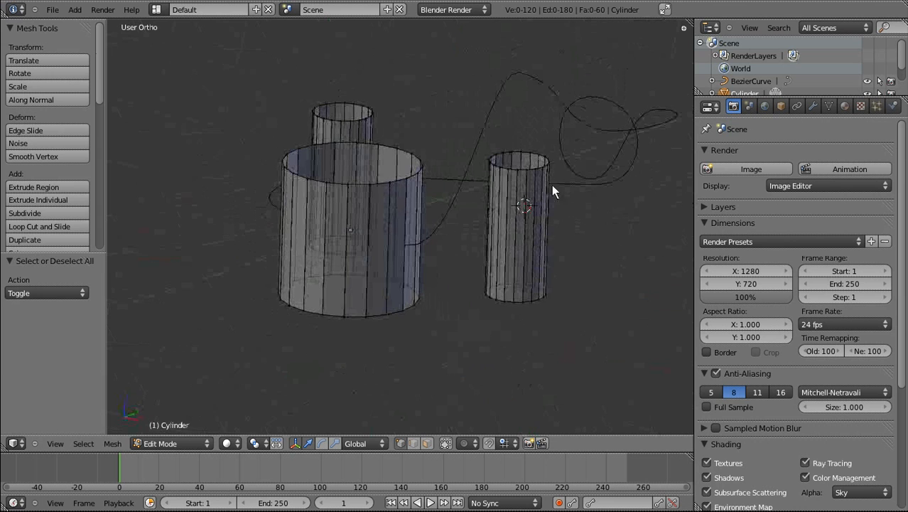
right_click(518, 176)
key("ctrl+l")
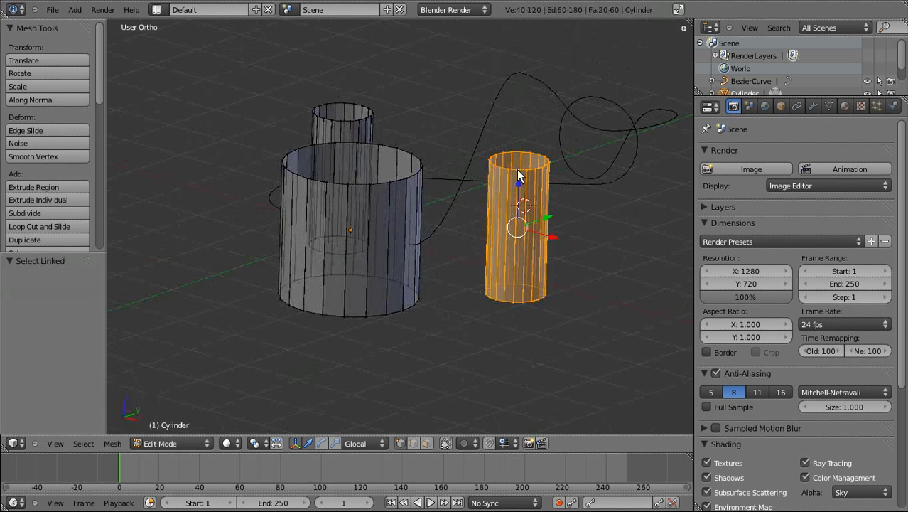
key("KP_7")
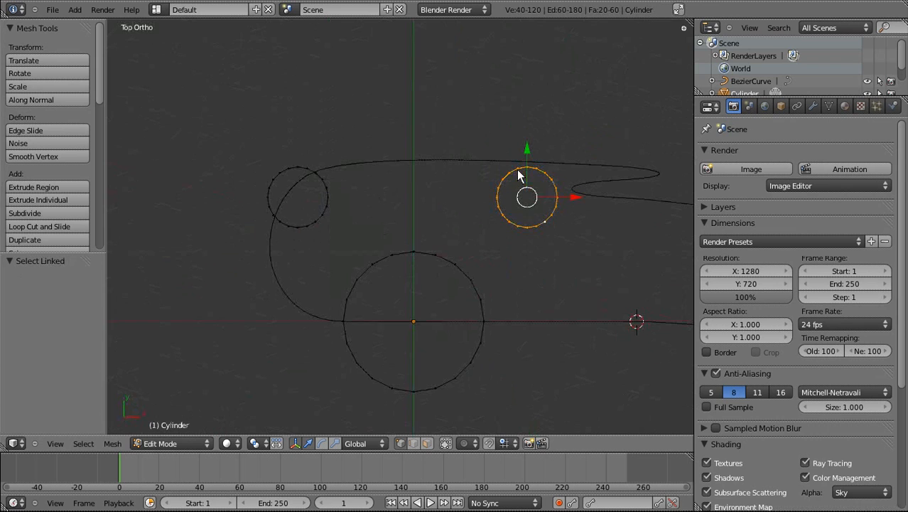
key("shift+d")
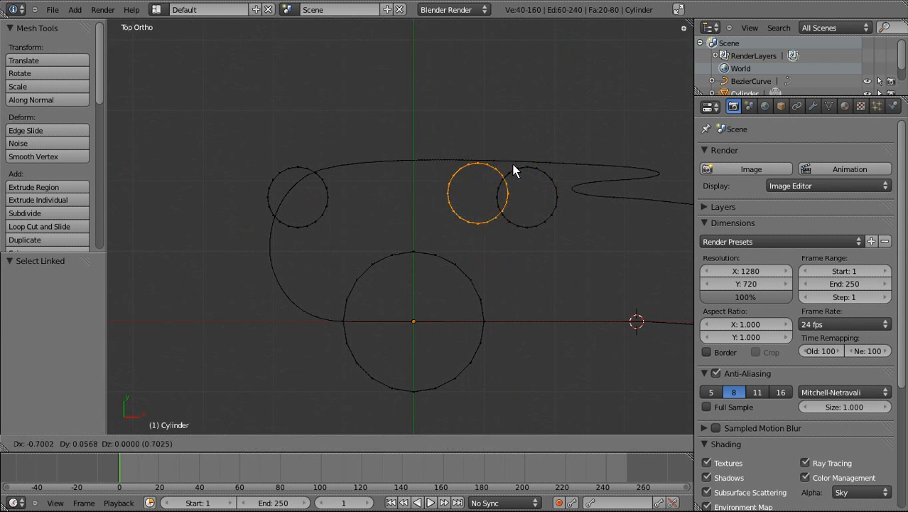
key("x")
left_click(501, 170)
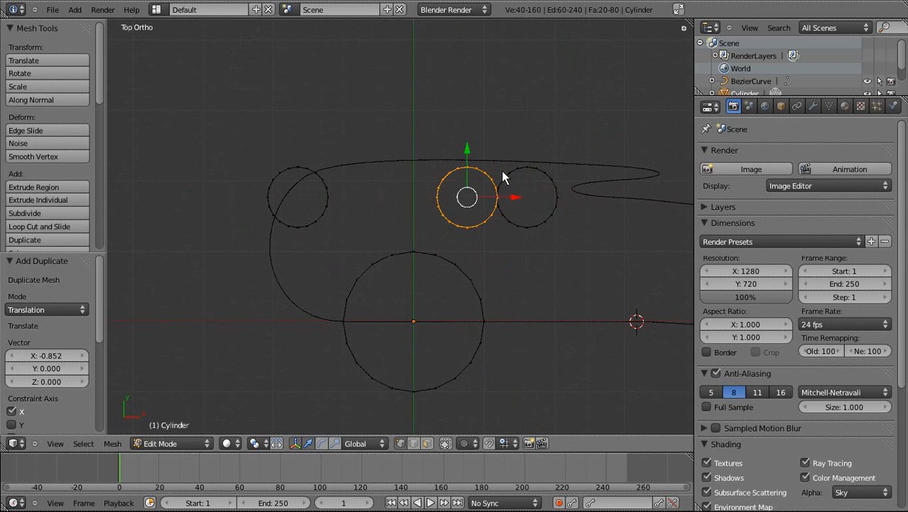
Step: Move the copy about 0.255 in X and -0.766 in Y, and scale it to about 0.273 in X and Y only
key("g")
left_click(521, 225)
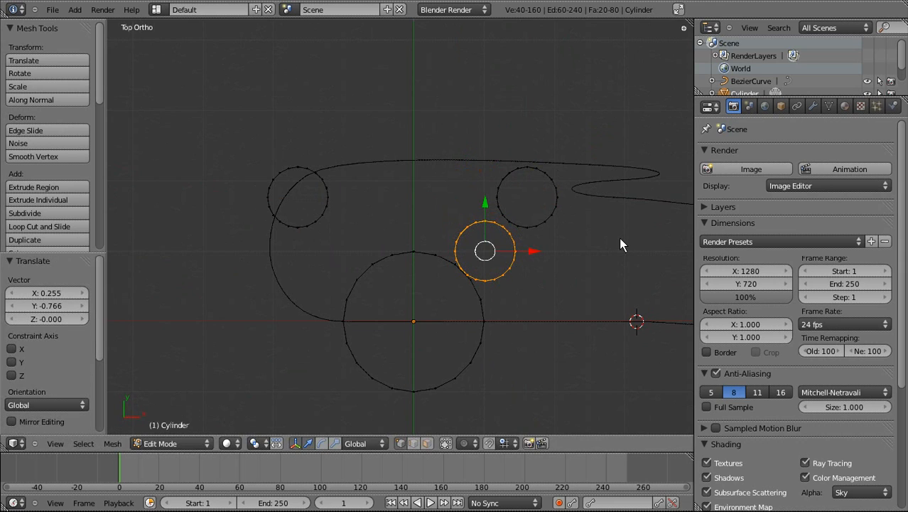
key("s")
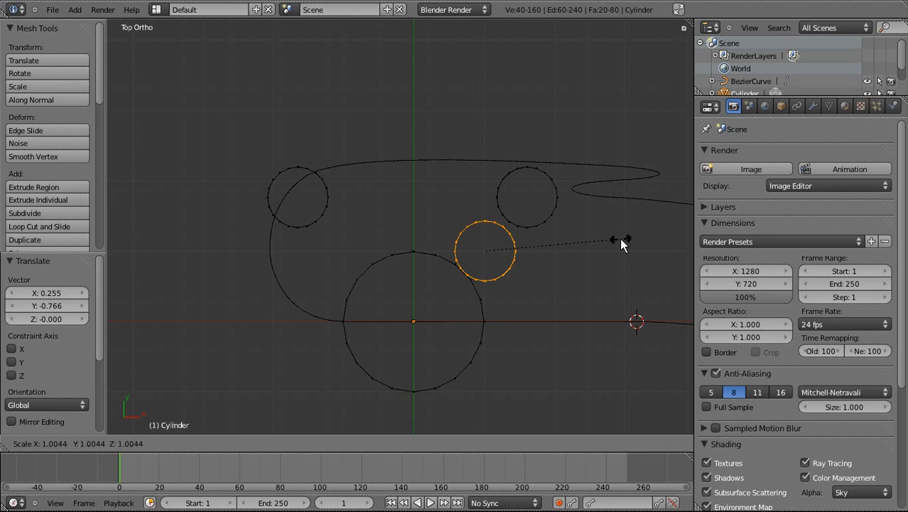
key("shift+z")
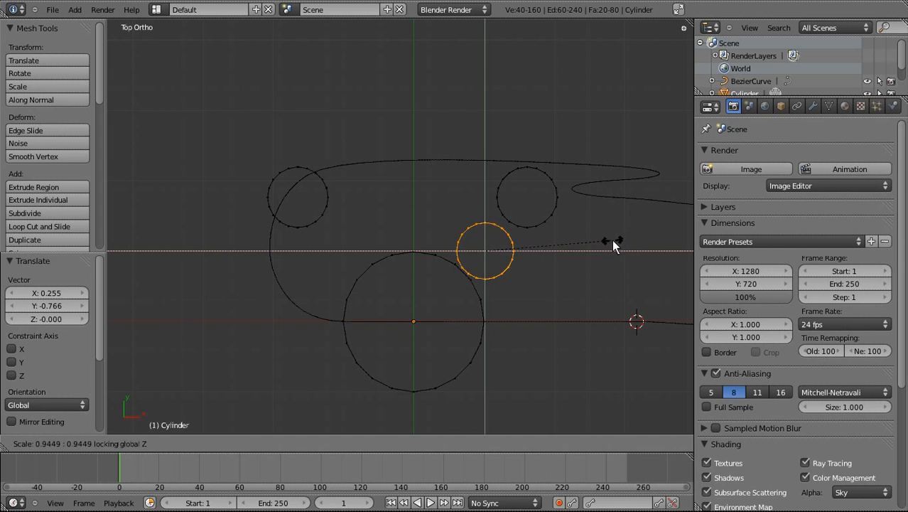
left_click(521, 245)
Step: Rotate the thin tube 90 degrees in front view to lay it horizontally
key("KP_1")
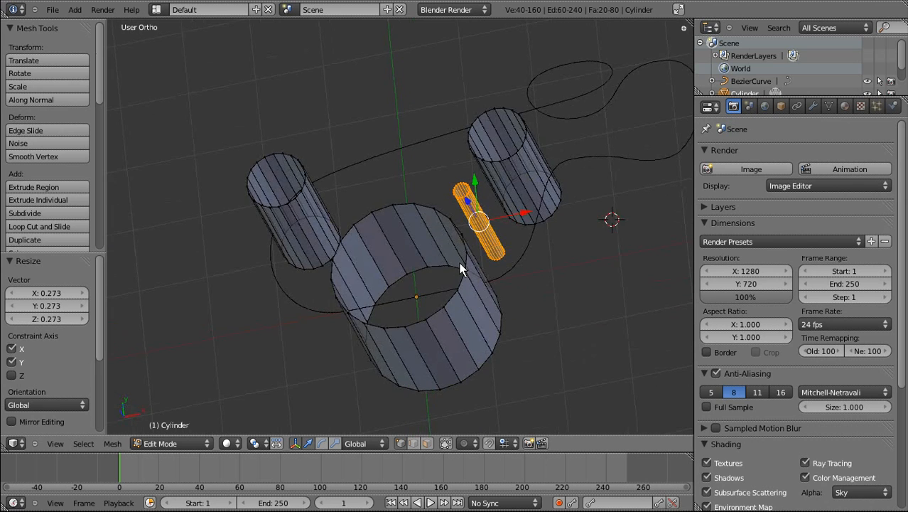
type("r")
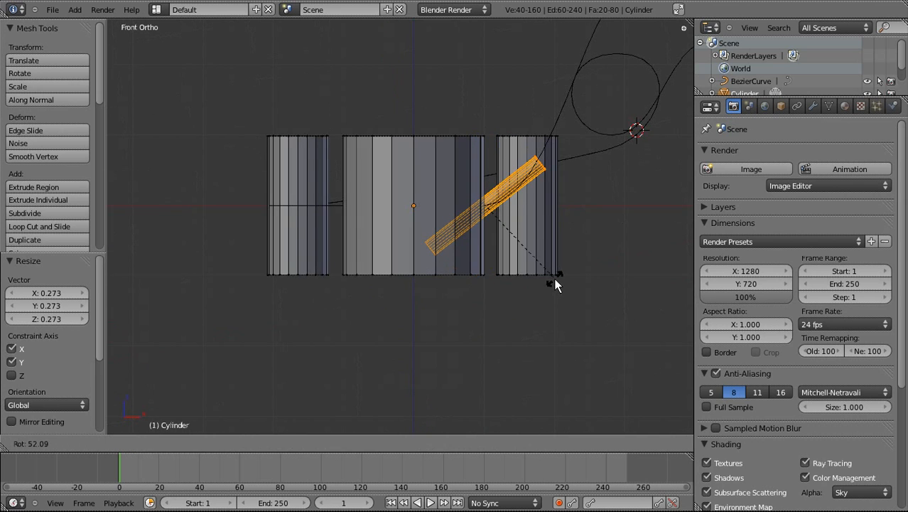
type("90")
key("Return")
Step: Rotate the thin tube -45 degrees in top view and nudge it into place between the large tube and the positive X small tube
key("KP_7")
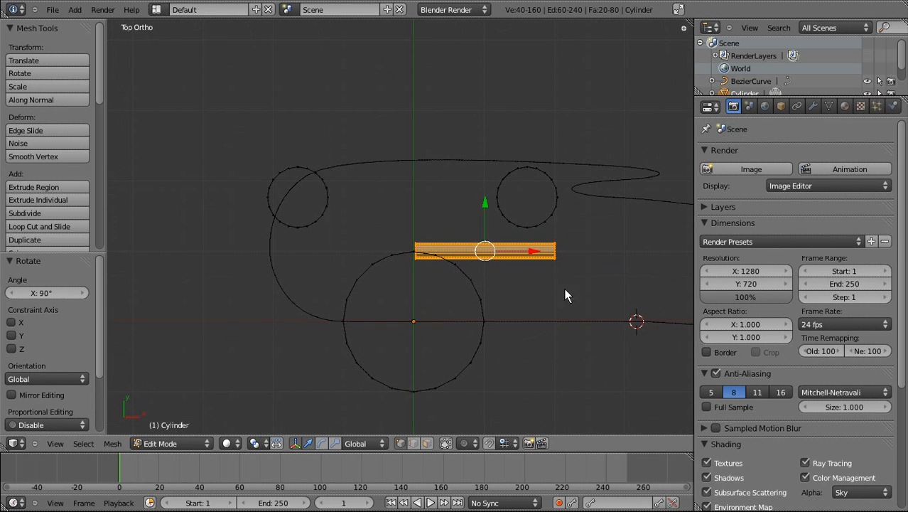
key("r")
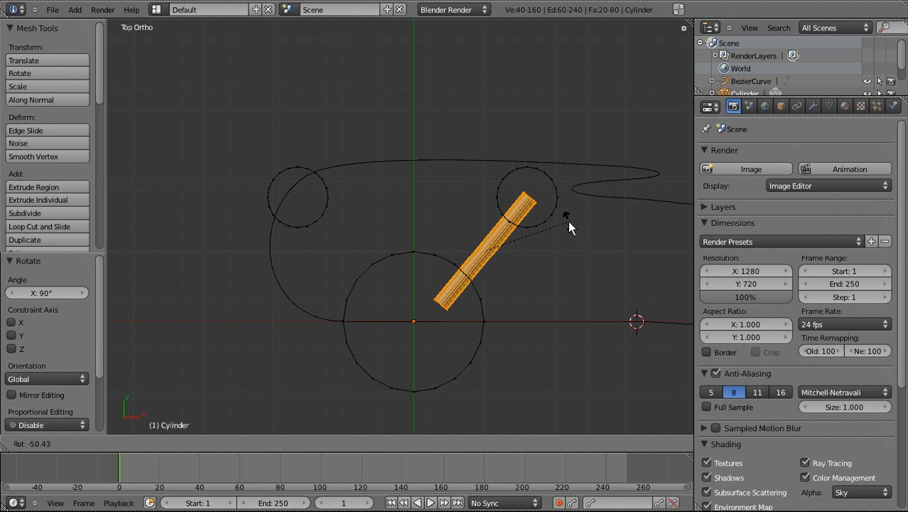
type("-45")
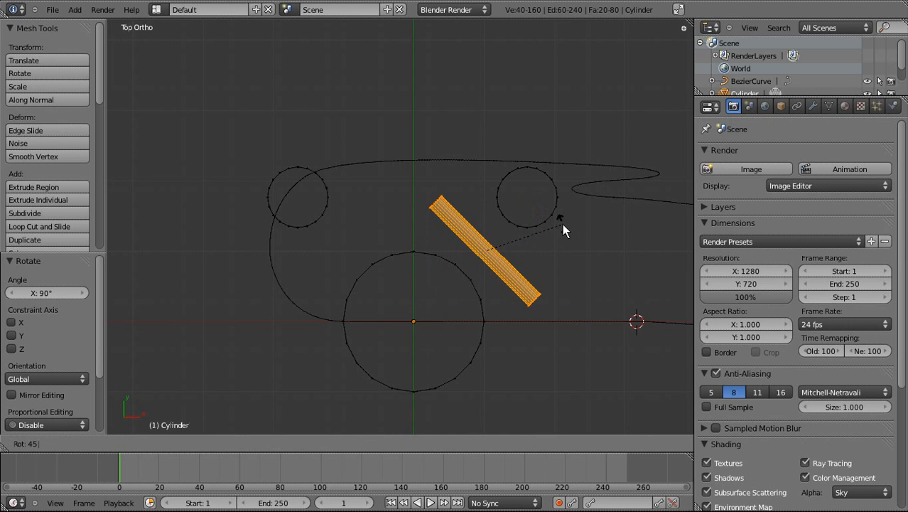
key("Return")
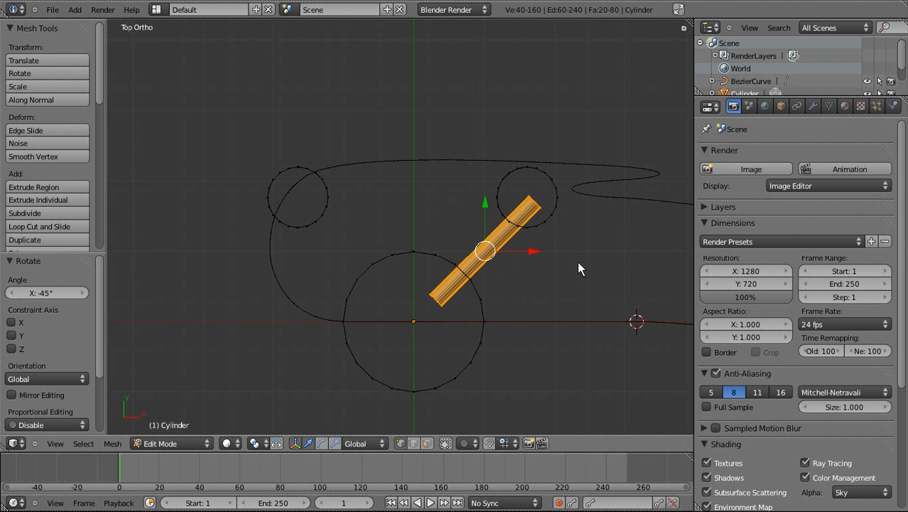
key("g")
left_click(575, 253)
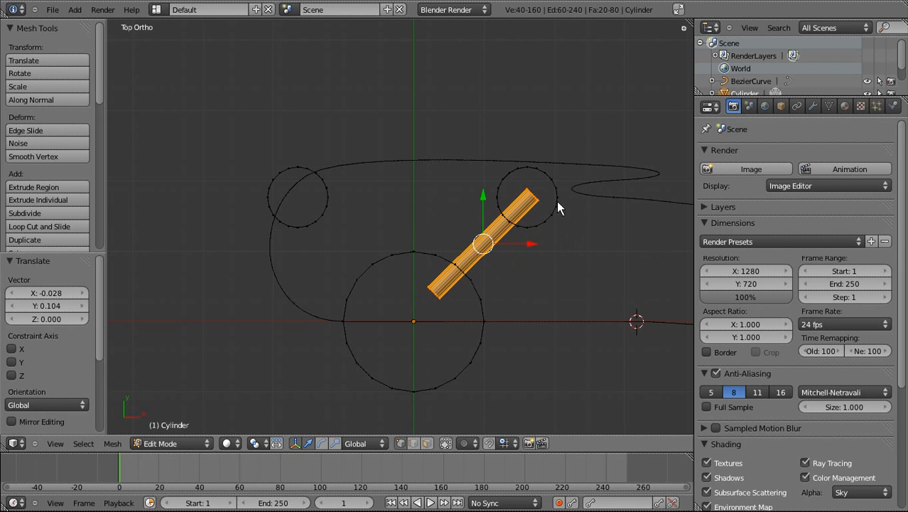
key("g")
left_click(548, 242)
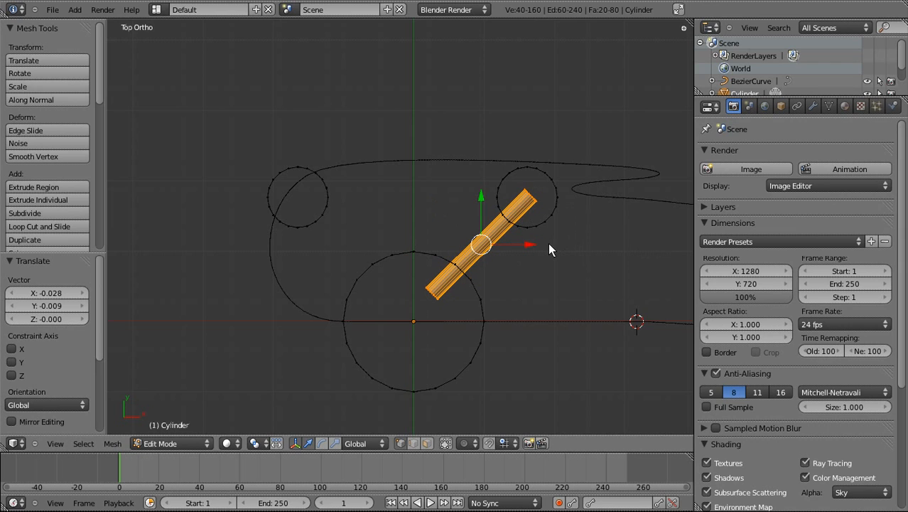
Step: Duplicate the strut about -2.044 units along X and rotate the copy 90 degrees to join the large tube with the other small tube
key("shift+d")
key("x")
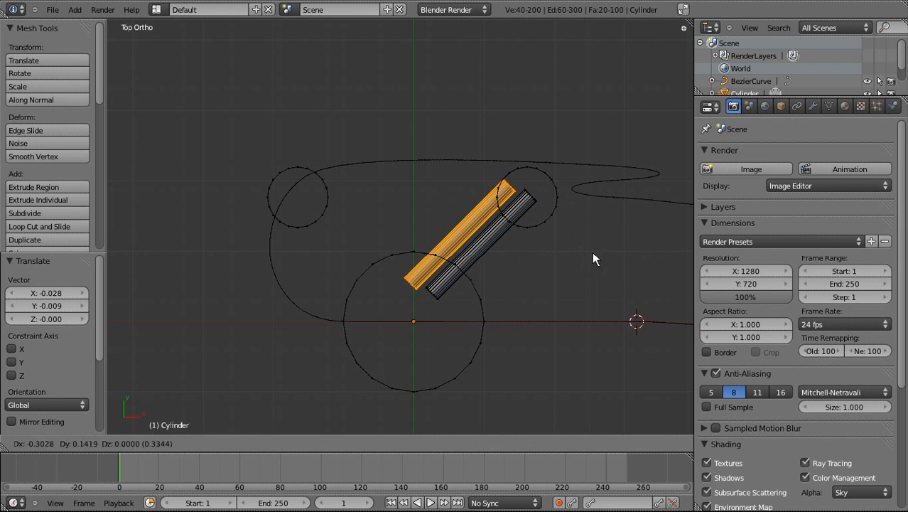
left_click(520, 280)
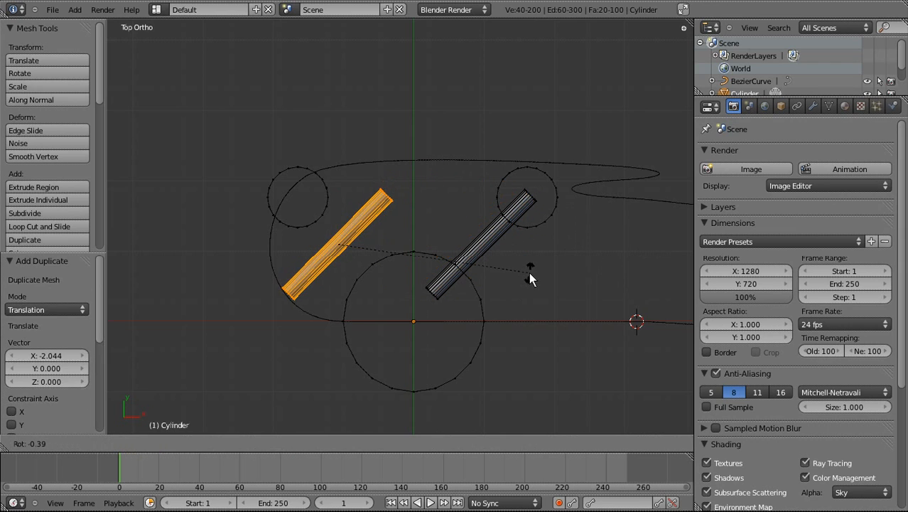
type("r90")
key("Return")
key("g")
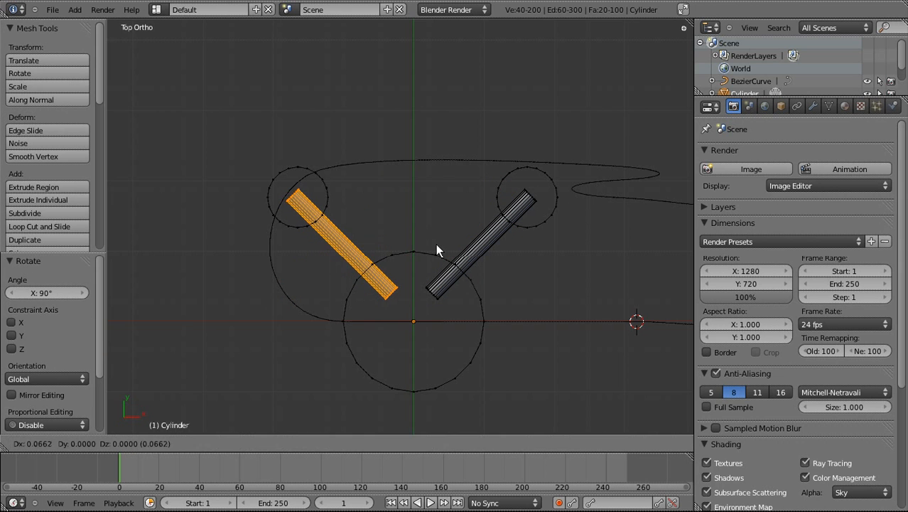
left_click(440, 241)
key("Tab")
Step: Scale the whole track section object down to about 0.039, and scale it back up by about 1.896
middle_click_drag(440, 240, 458, 166)
scroll(430, 209, "down", 4)
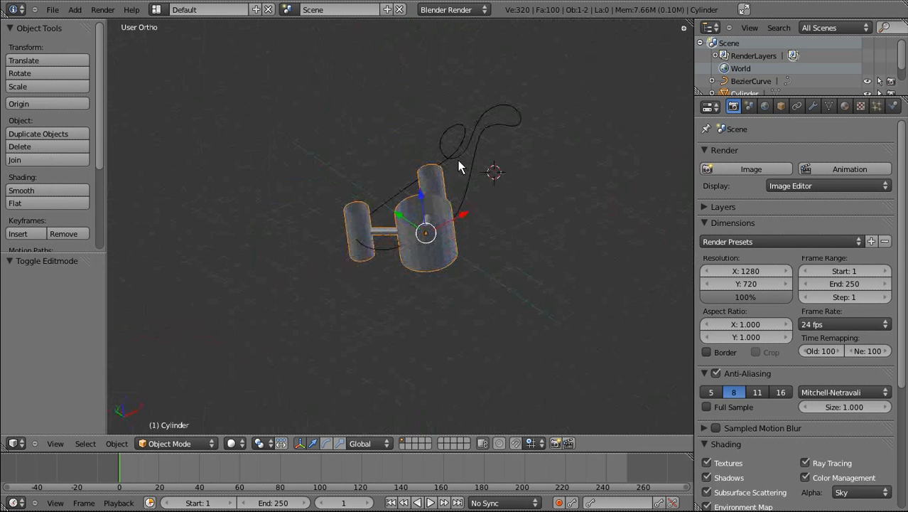
right_click(477, 148)
scroll(479, 148, "up", 5)
right_click(550, 230)
key("s")
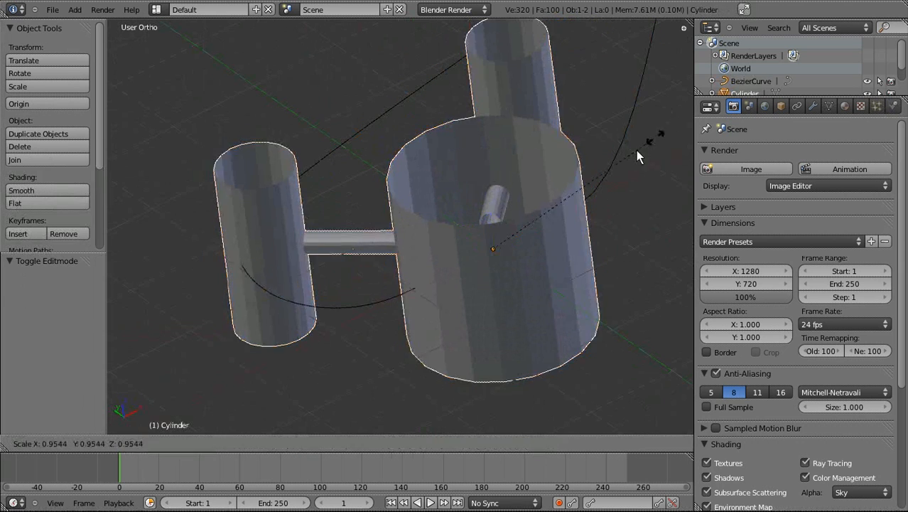
left_click(500, 247)
key("KP_Decimal")
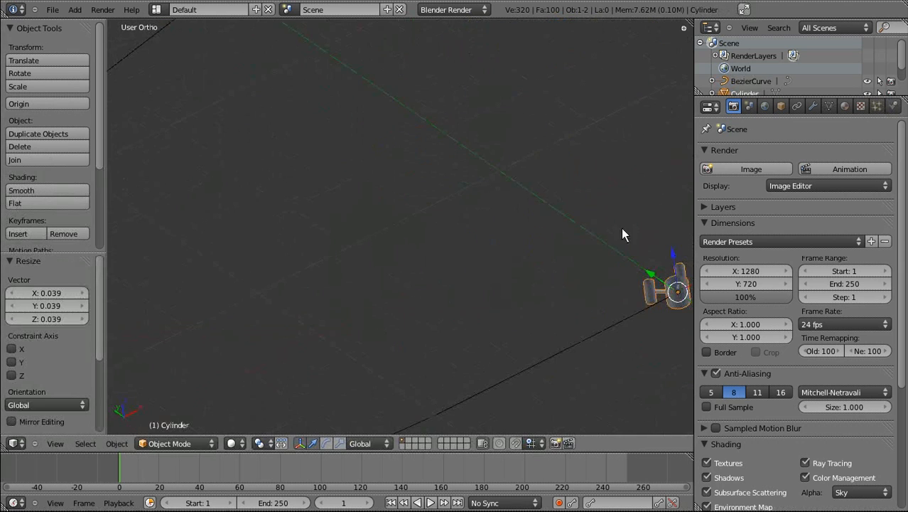
key("s")
left_click(487, 133)
scroll(469, 145, "down", 4)
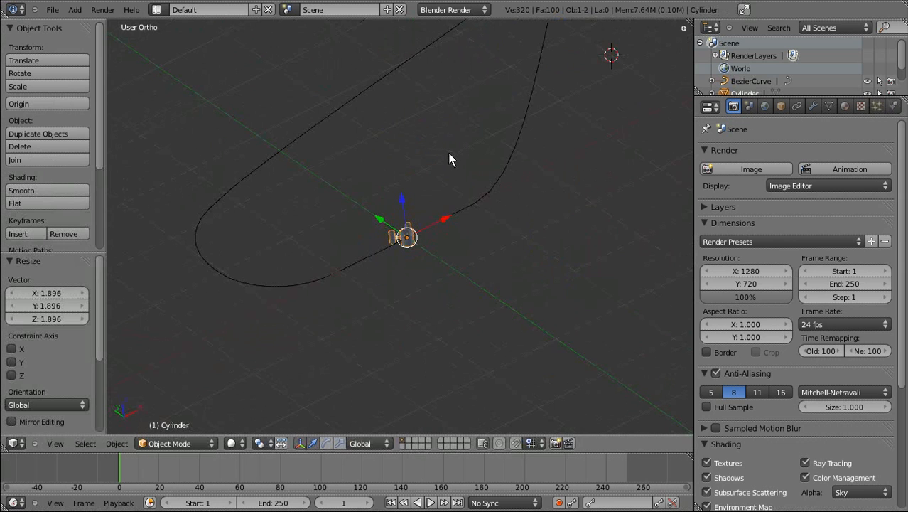
Step: Add an Array modifier to the track section
middle_click_drag(441, 295, 392, 223)
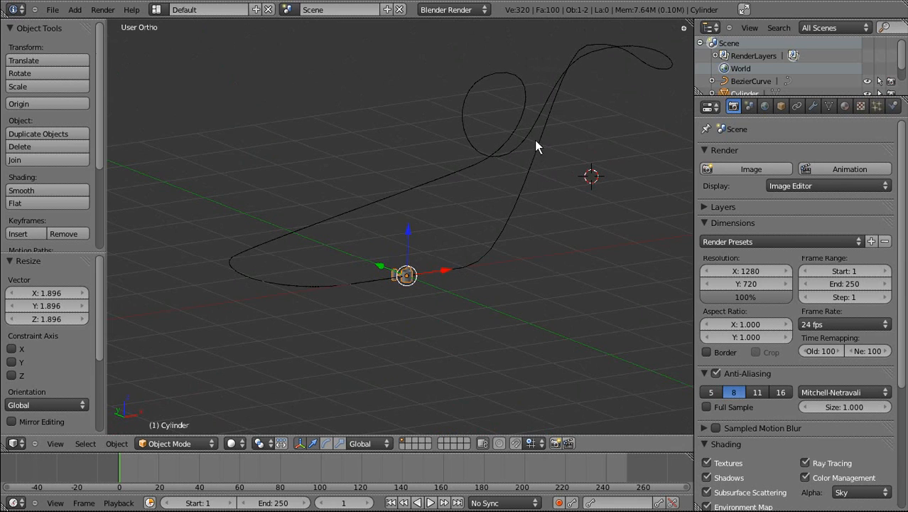
left_click(813, 106)
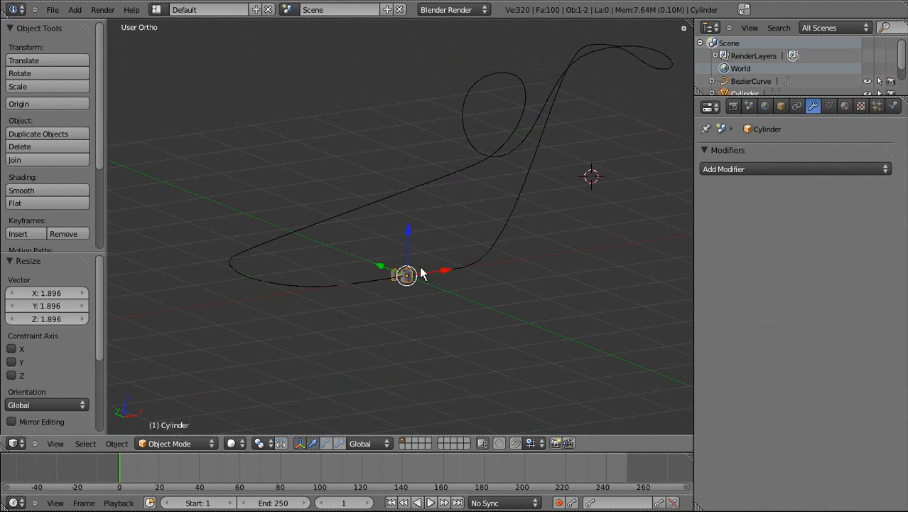
key("g")
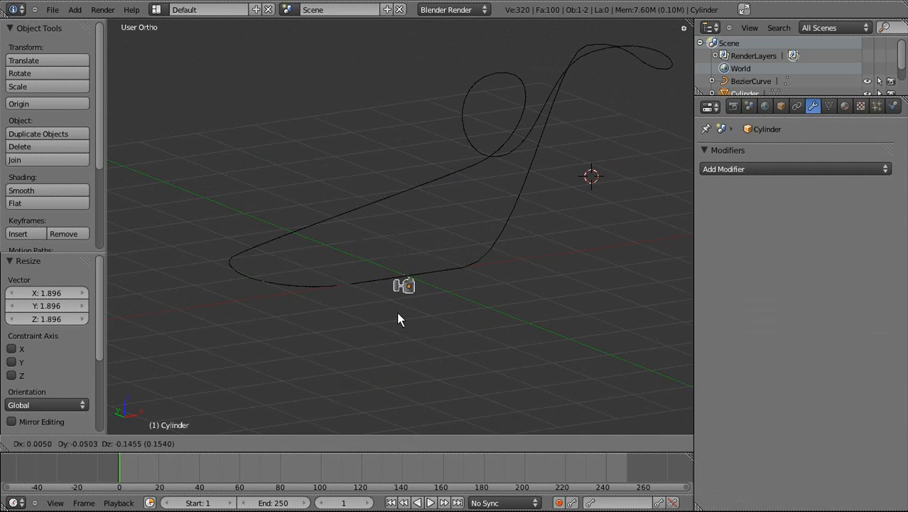
key("Escape")
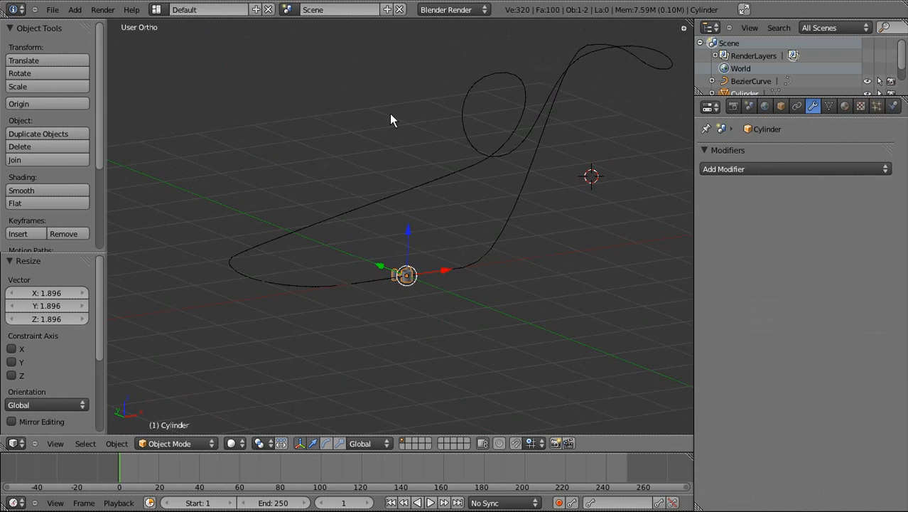
left_click(742, 176)
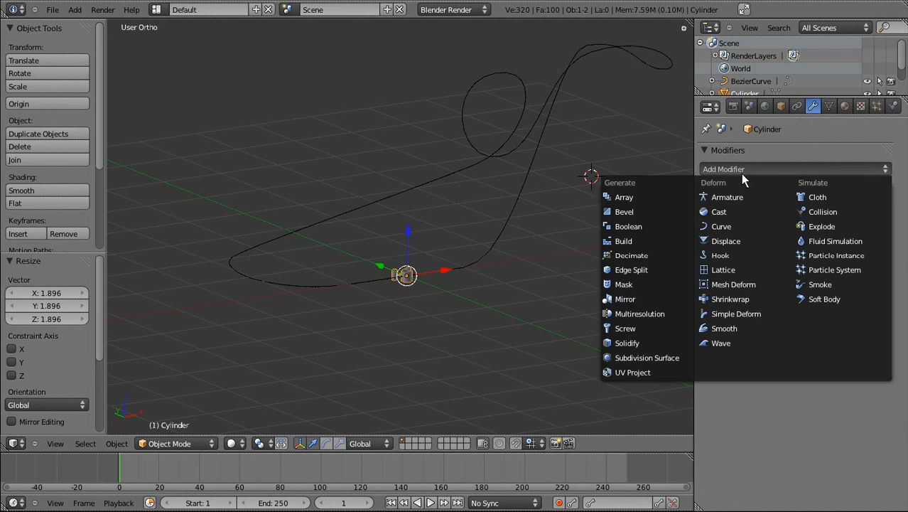
left_click(654, 203)
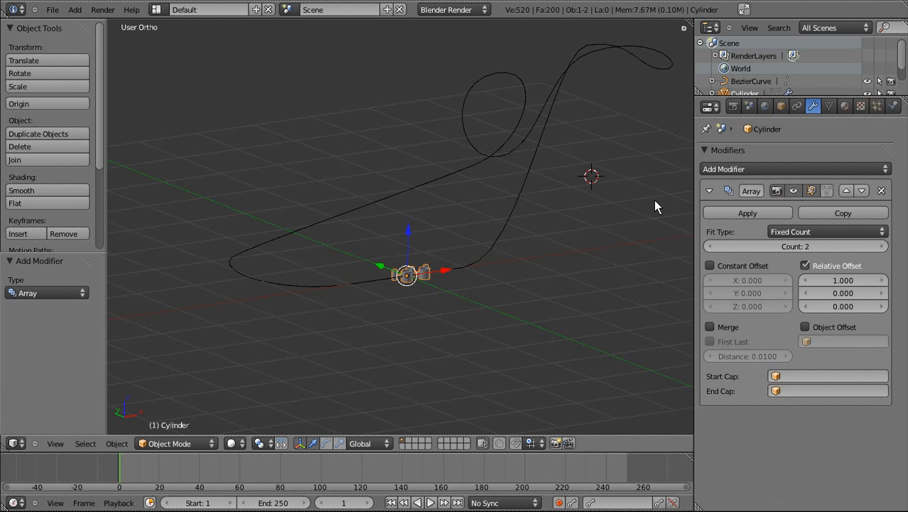
Step: Rotate the section's entire mesh 90 degrees around the global Y axis in Edit Mode so the tubes run along X
middle_click_drag(397, 224, 450, 204)
scroll(426, 256, "up", 3)
scroll(450, 205, "up", 3)
middle_click_drag(445, 132, 424, 226)
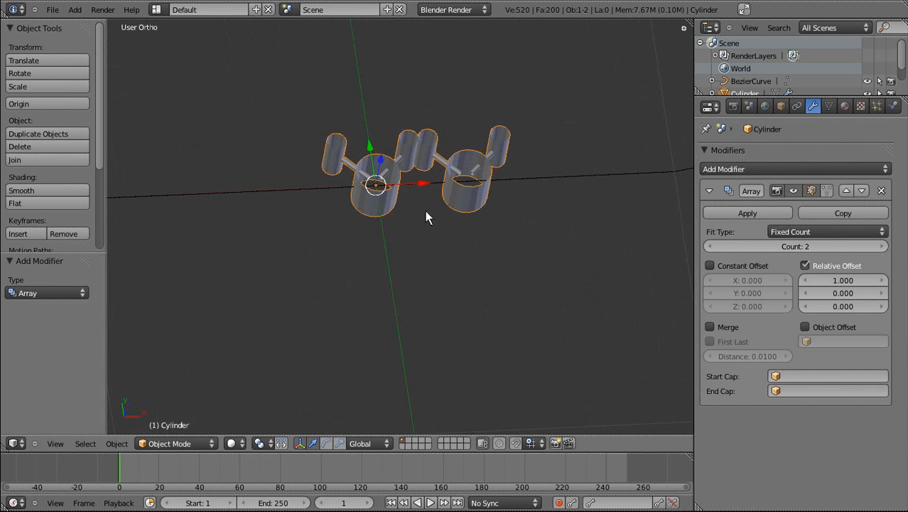
key("Tab")
key("a")
key("a")
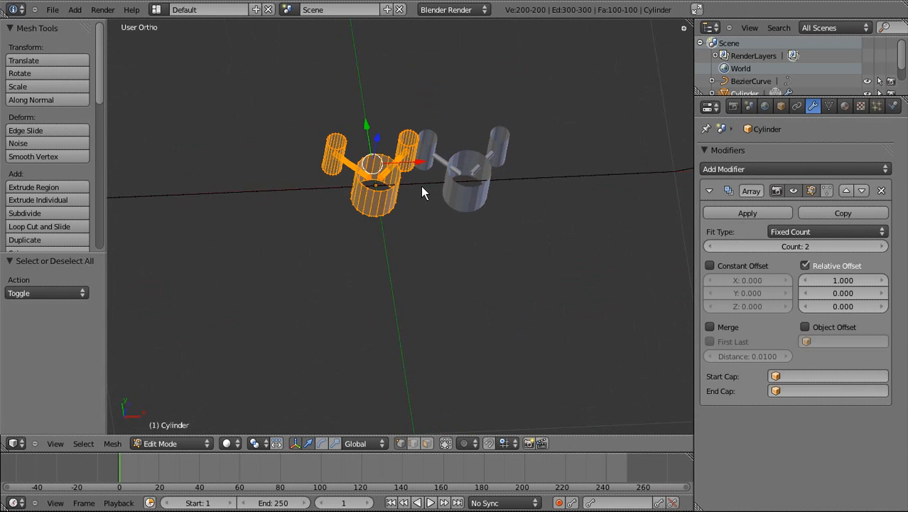
key("r")
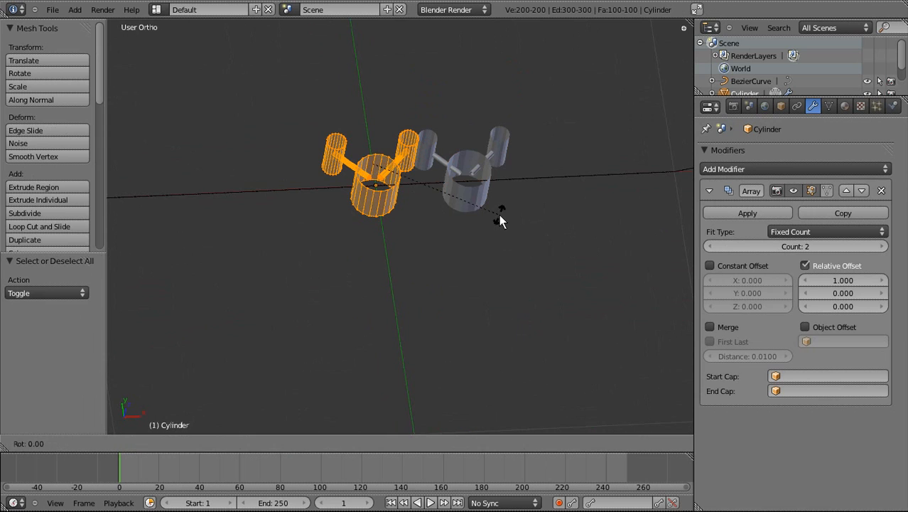
key("x")
key("y")
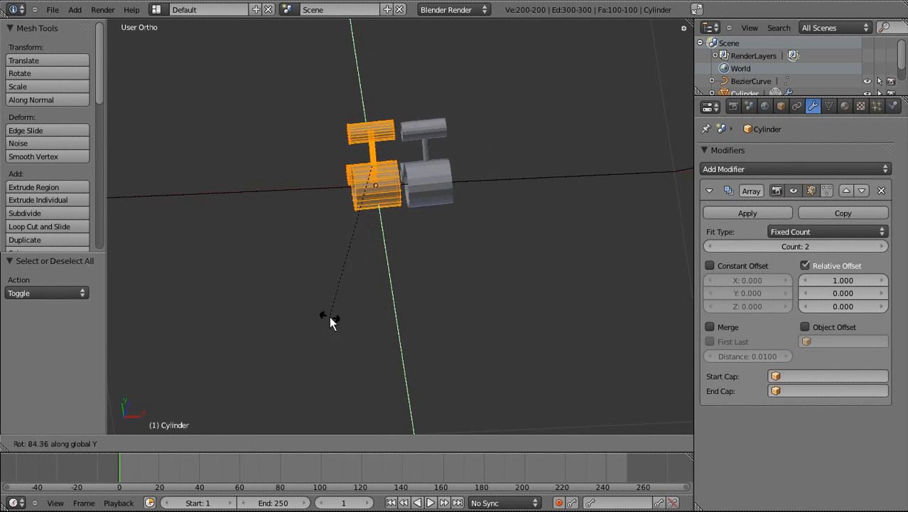
type("90")
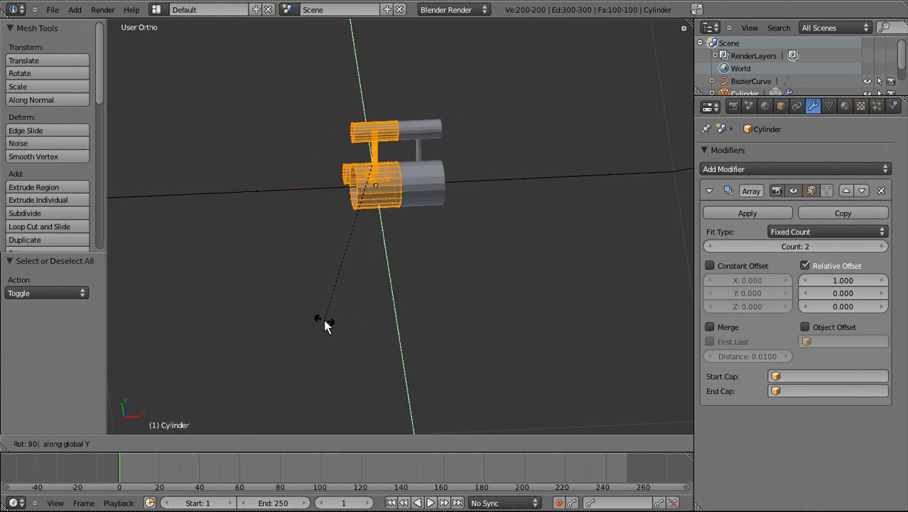
key("Return")
key("Tab")
Step: Enable Merge and First Last on the Array modifier
mouse_move(413, 245)
middle_mouse_down()
mouse_move(324, 200)
mouse_move(405, 239)
middle_mouse_up()
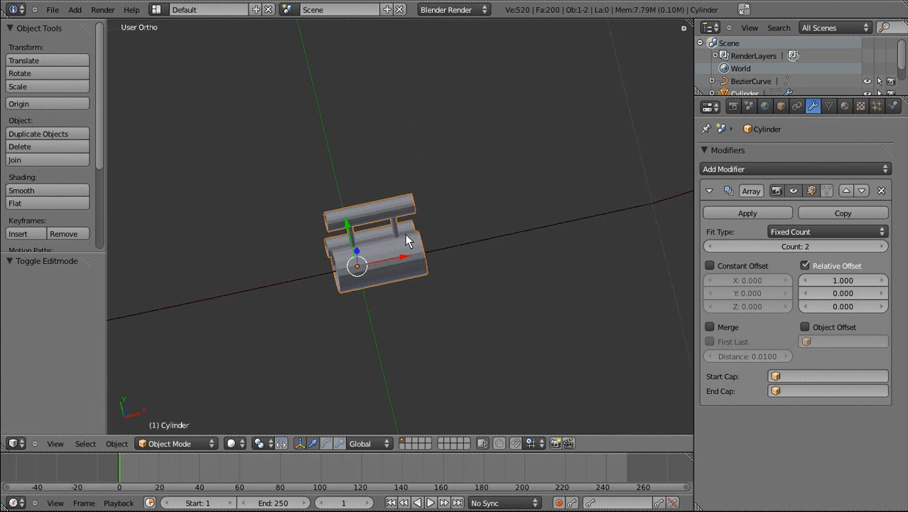
left_click(710, 327)
left_click(709, 342)
scroll(455, 260, "down", 6)
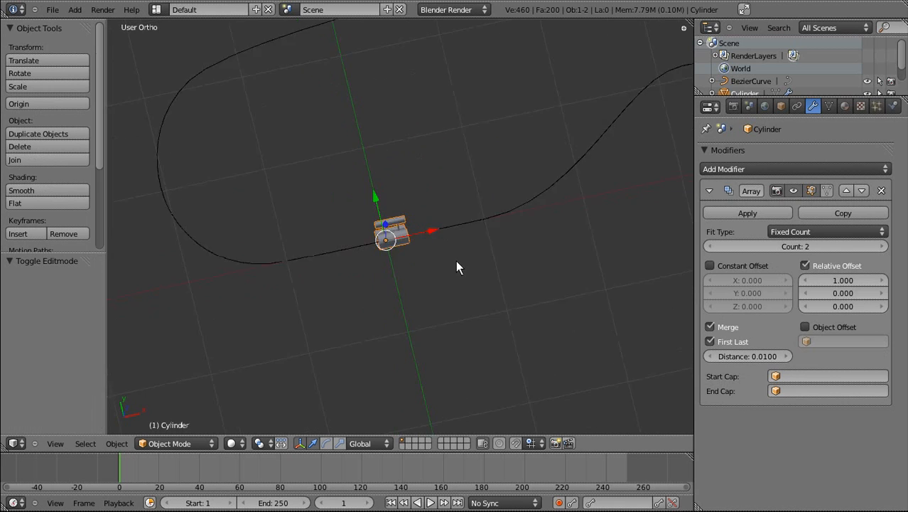
Step: Add a Curve modifier to the track section with BezierCurve as its deforming object
left_click(756, 170)
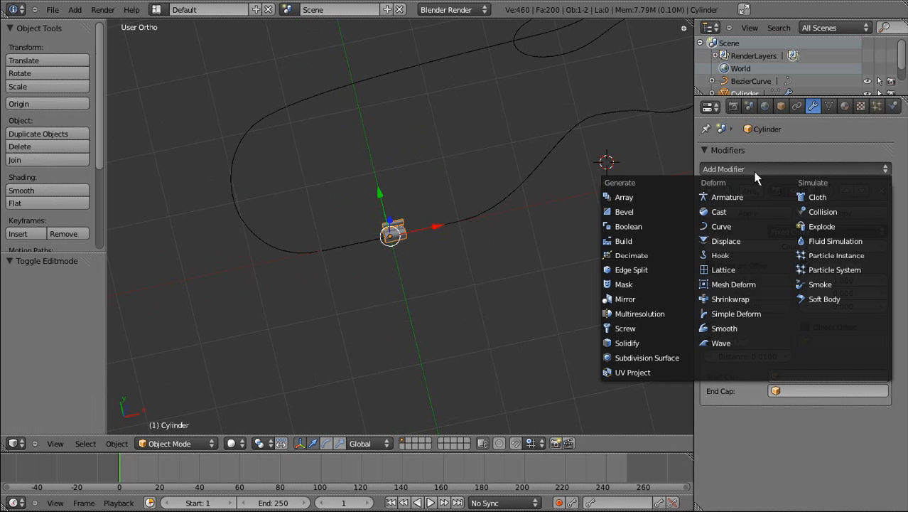
left_click(718, 225)
scroll(765, 279, "down", 1)
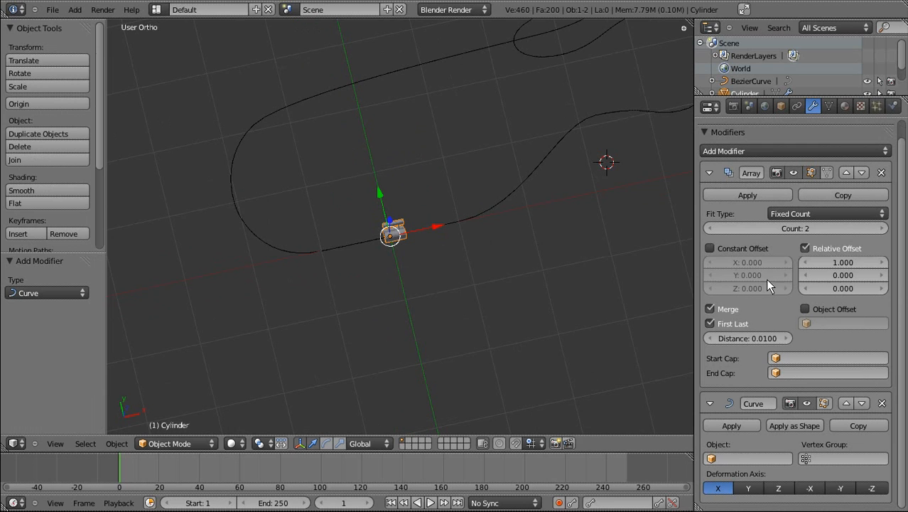
left_click(764, 460)
left_click(765, 321)
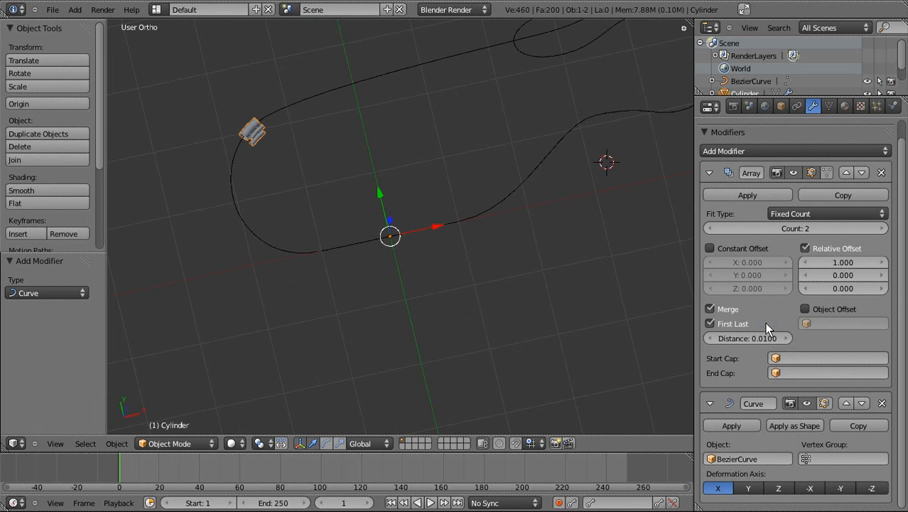
middle_click_drag(425, 304, 426, 203)
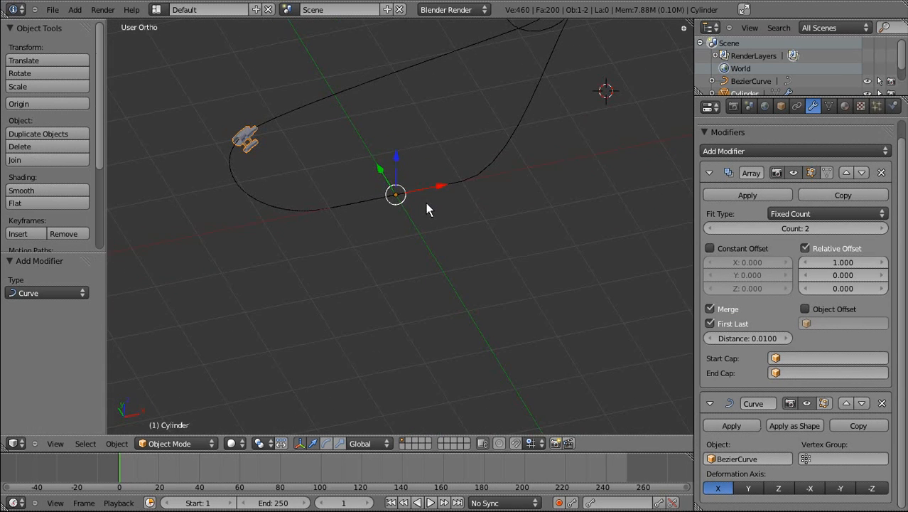
key("r")
key("x")
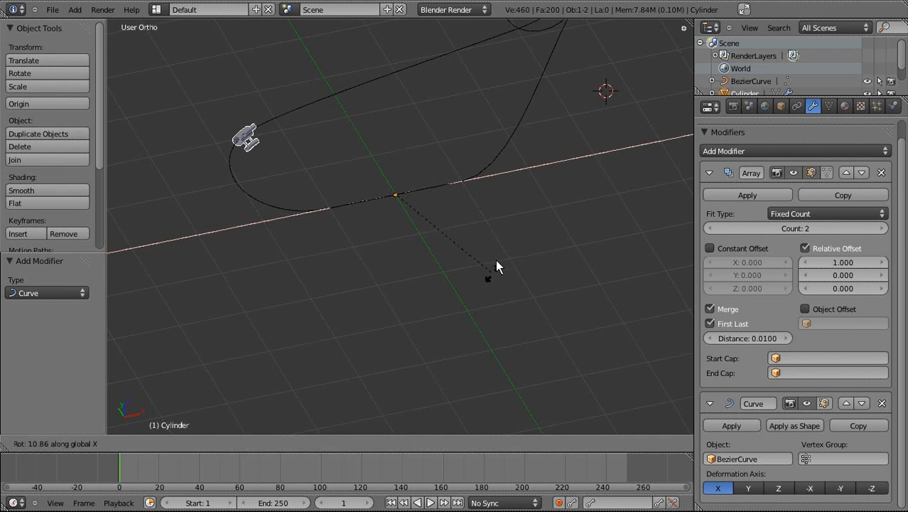
left_click(495, 267)
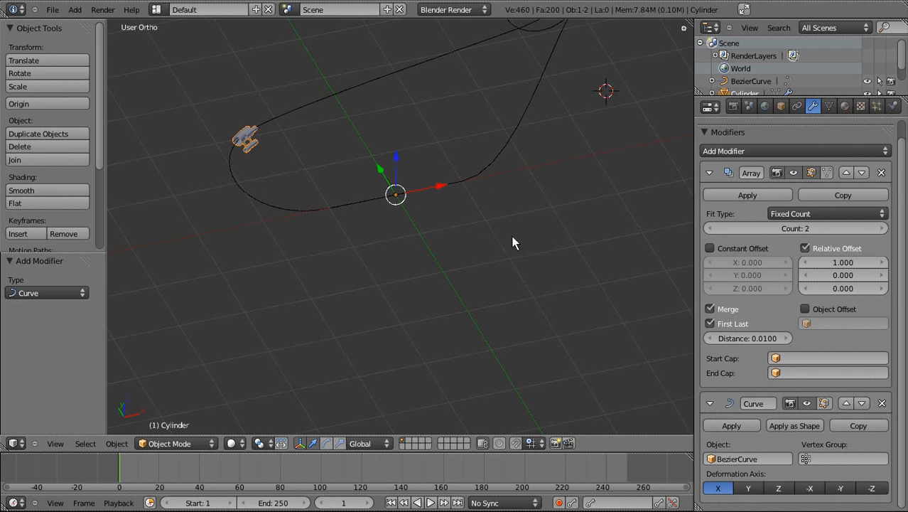
Step: Rotate the track section object 90 degrees around the global X axis
key("r")
type("x")
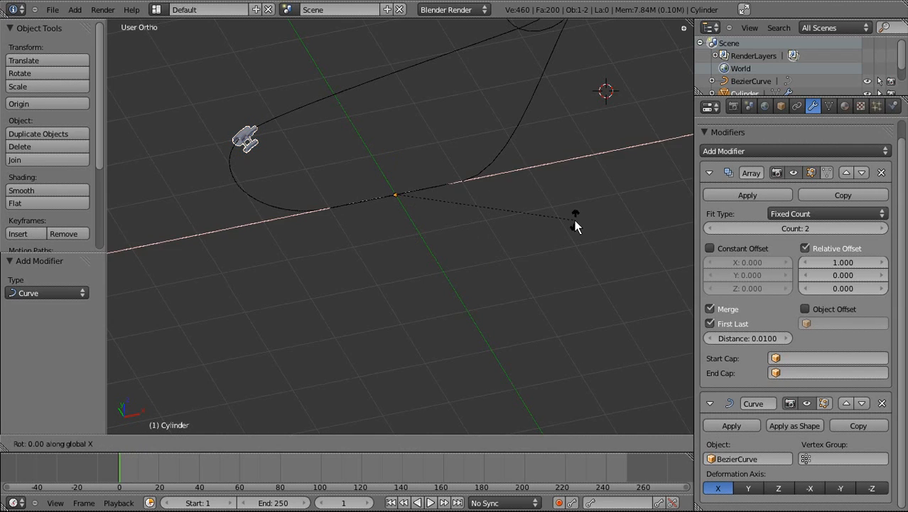
type("90")
key("Return")
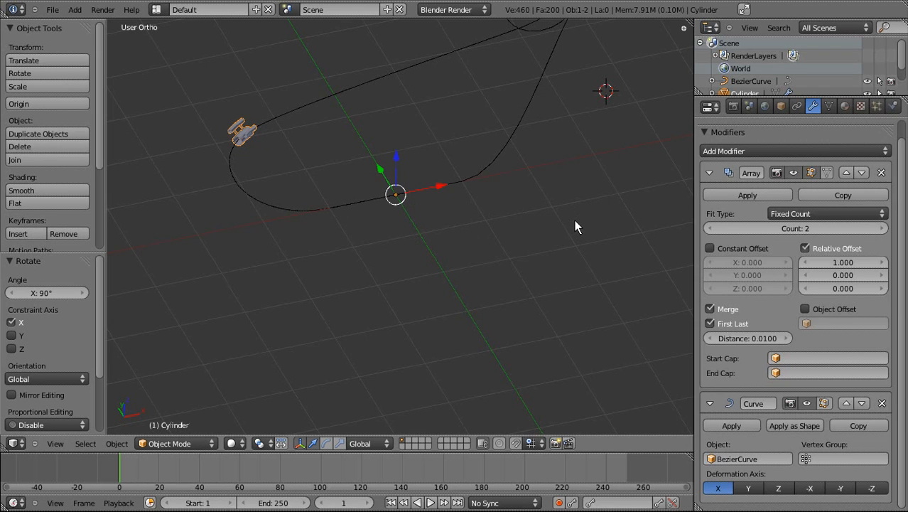
Step: Raise the Array modifier's fixed count to 34 to extend the track section along the curve
left_click(879, 228)
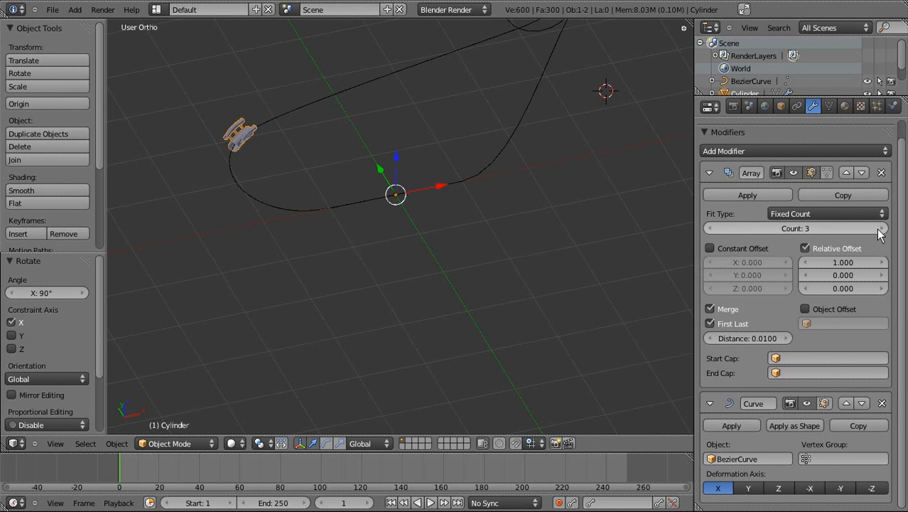
left_click(880, 228)
left_click(880, 228)
left_click(880, 228)
left_click(880, 228)
left_click(879, 228)
left_click(880, 228)
left_click(880, 228)
left_click(880, 229)
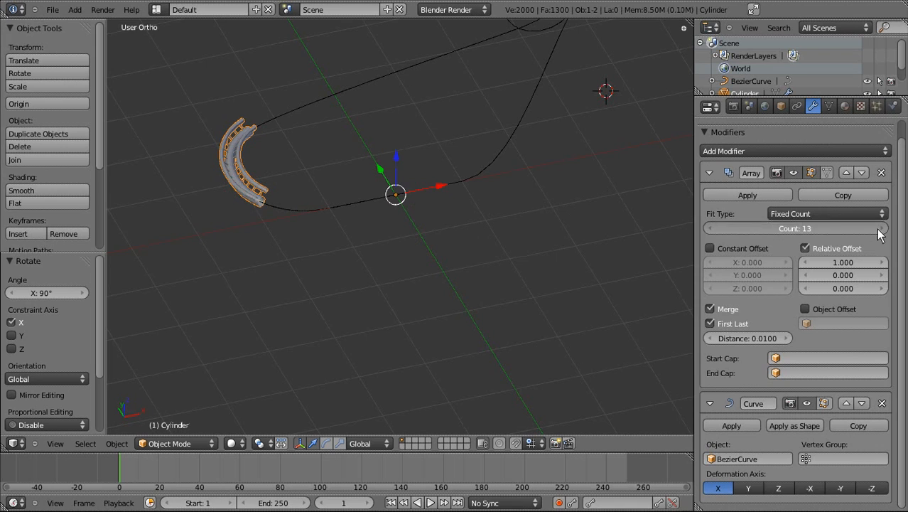
left_click(879, 228)
left_click(880, 228)
left_click(881, 228)
left_click(881, 228)
left_click(881, 228)
left_click(881, 228)
left_click(881, 228)
left_click(881, 228)
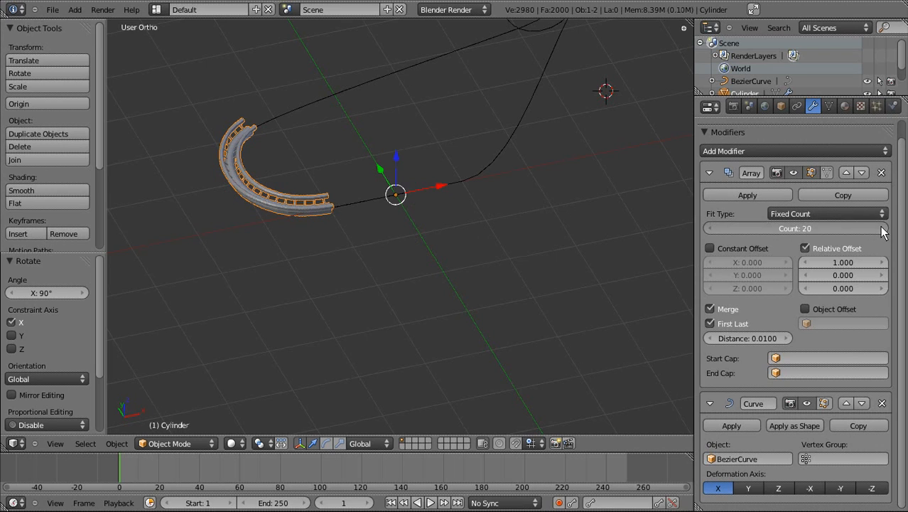
double_click(881, 229)
left_click(881, 228)
left_click(881, 229)
left_click(881, 228)
left_click(881, 228)
left_click(882, 228)
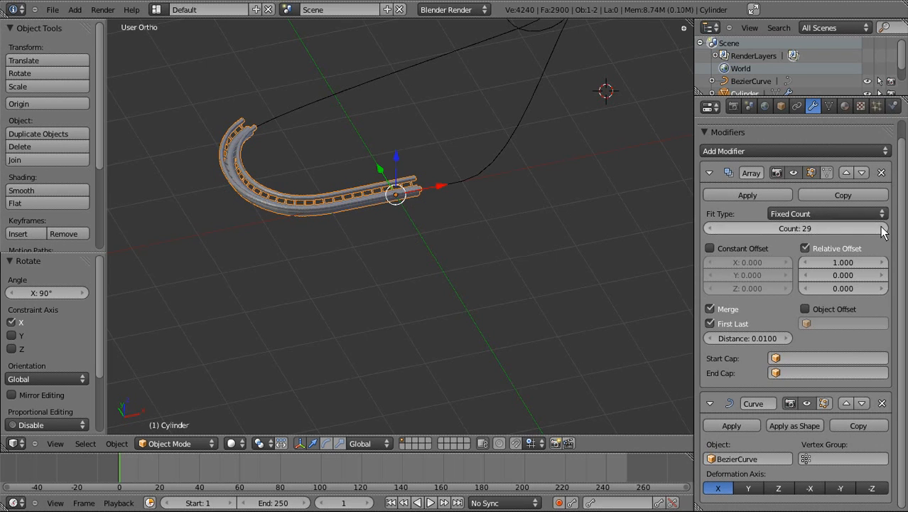
left_click(882, 228)
left_click(882, 228)
left_click(882, 228)
left_click(882, 228)
left_click(881, 228)
middle_click_drag(509, 192, 440, 289, "shift")
scroll(541, 213, "down", 3)
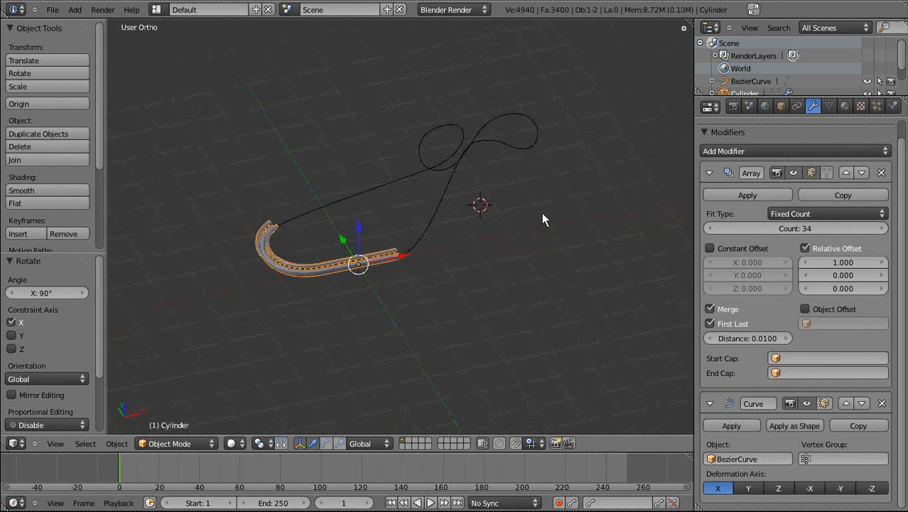
scroll(557, 218, "up", 3)
Step: Try the Fit Length and Fit Curve options on the Array modifier, using BezierCurve, and return it to Fixed Count
left_click(799, 212)
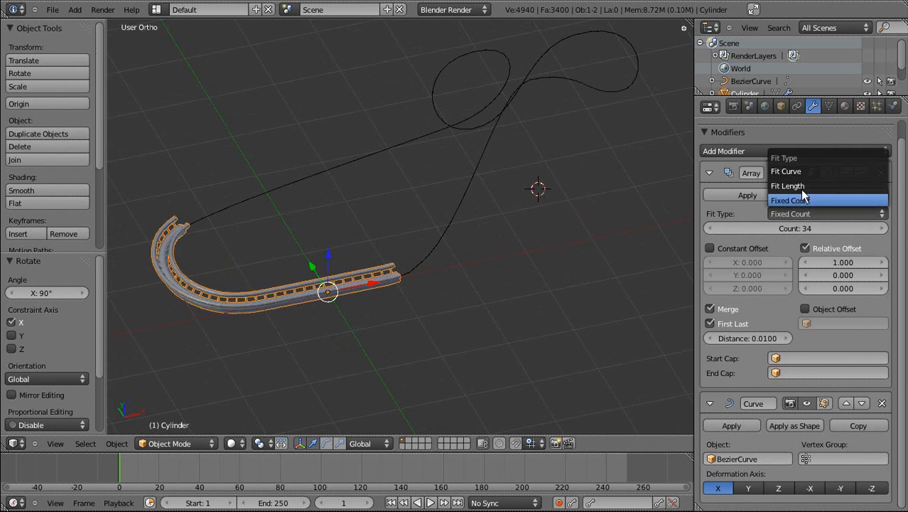
left_click(801, 185)
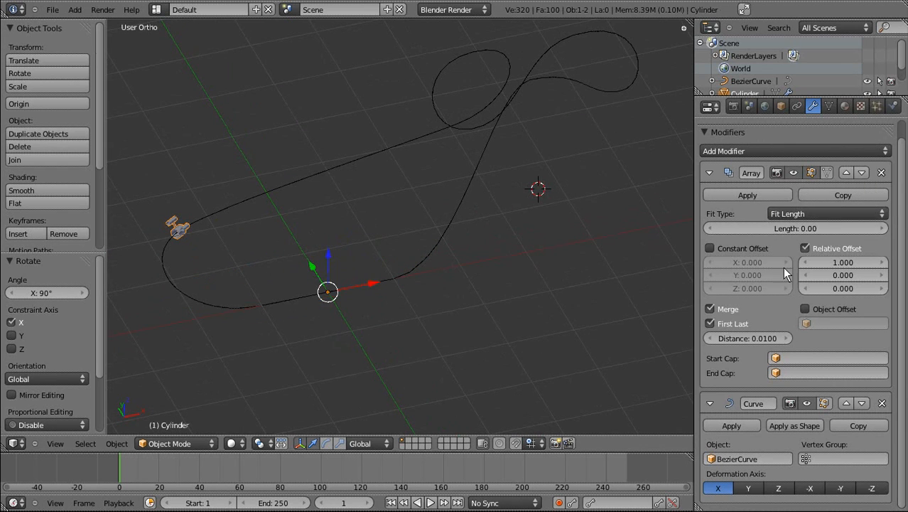
left_click(800, 213)
left_click(801, 176)
left_click(828, 228)
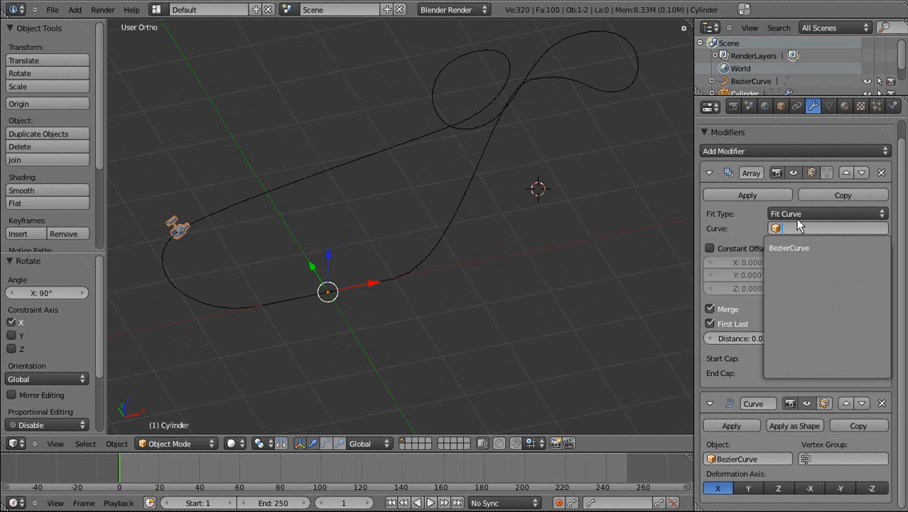
left_click(801, 249)
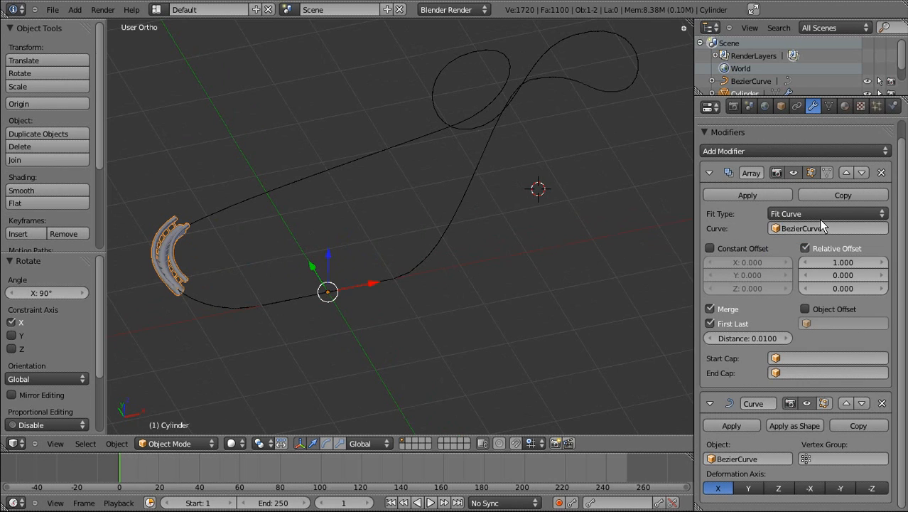
left_click(818, 215)
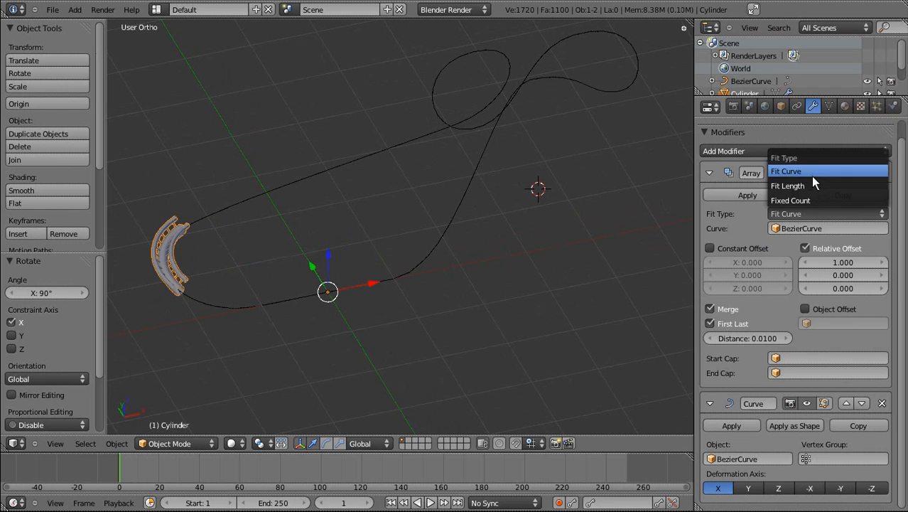
left_click(810, 200)
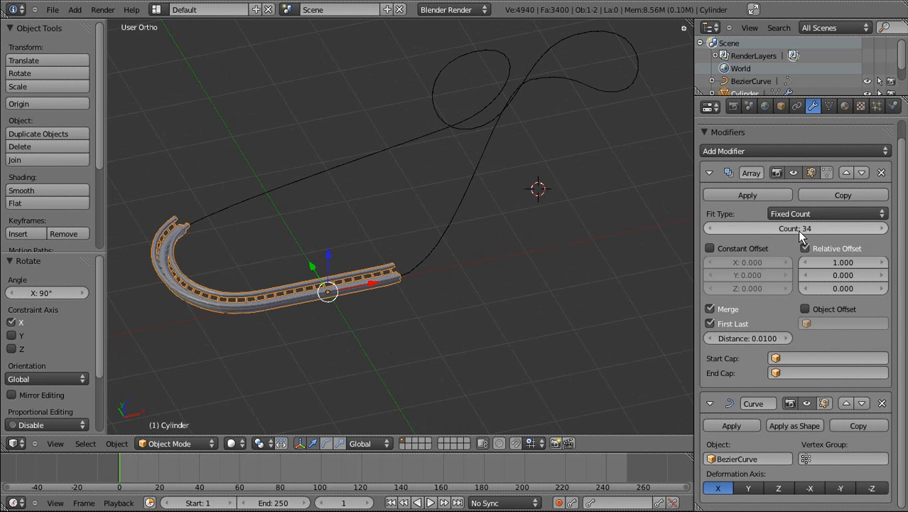
Step: Set the Array count to 155 and scale the track section down uniformly to about 0.43
left_click_drag(798, 230, 901, 221)
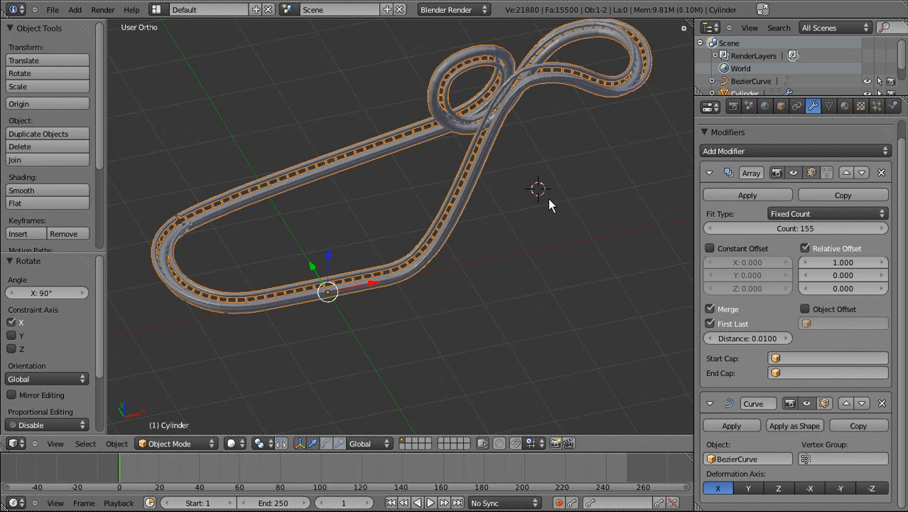
key("s")
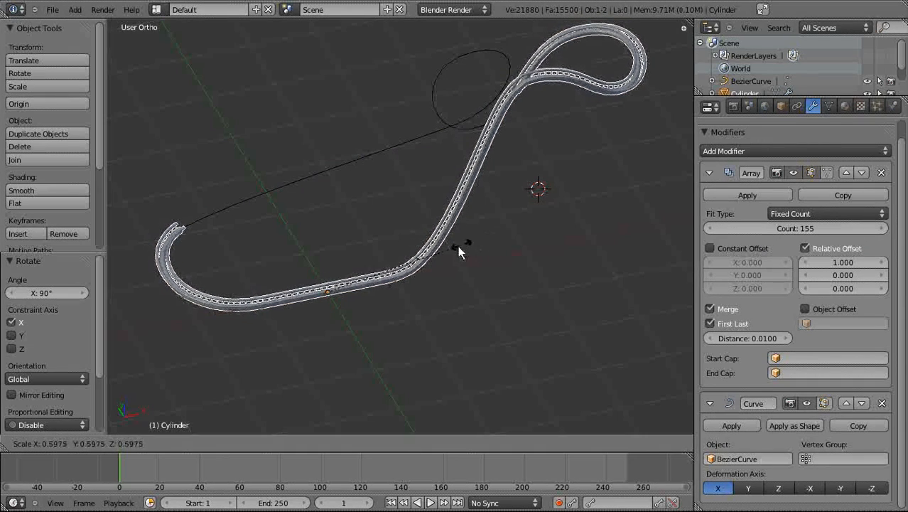
left_click(424, 258)
scroll(414, 268, "up", 2)
scroll(414, 268, "up", 4)
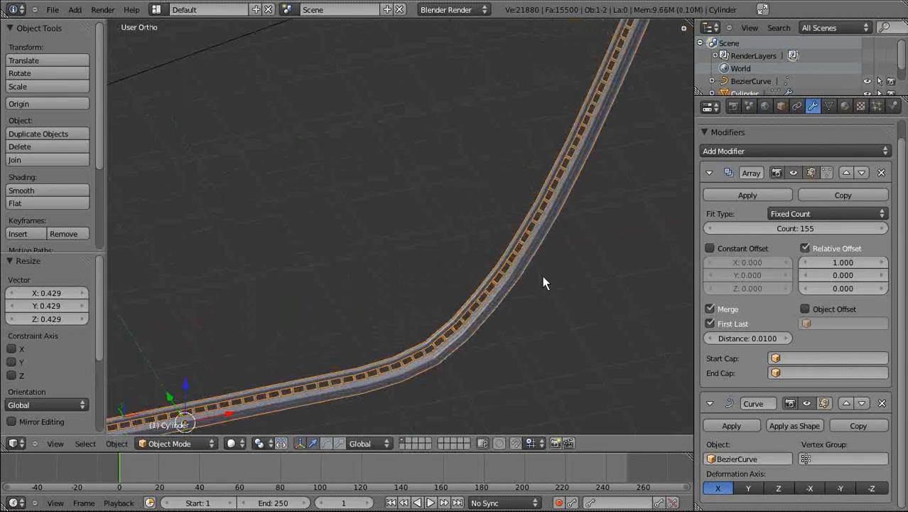
middle_click_drag(437, 324, 441, 261, "shift")
key("KP_5")
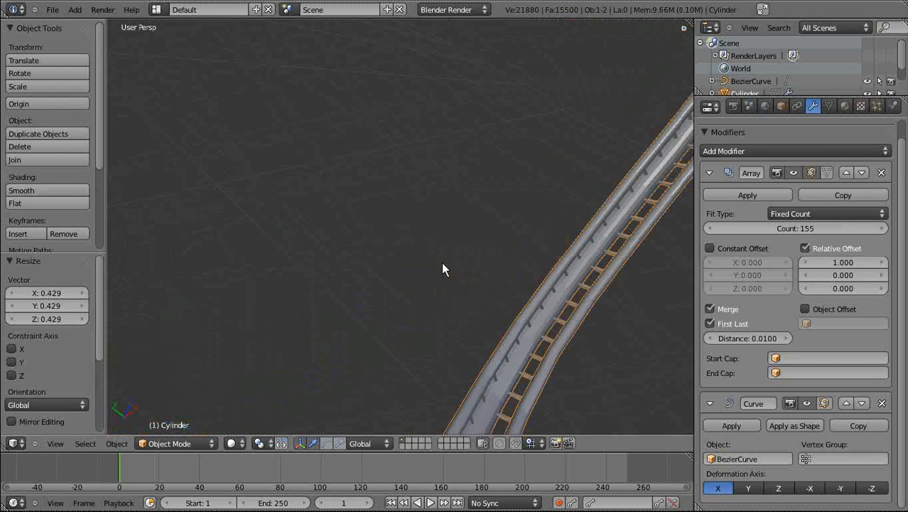
Step: Scale the track section up uniformly by a factor of about 1.04
scroll(439, 227, "down", 9)
middle_click_drag(420, 213, 362, 241)
scroll(363, 241, "up", 3)
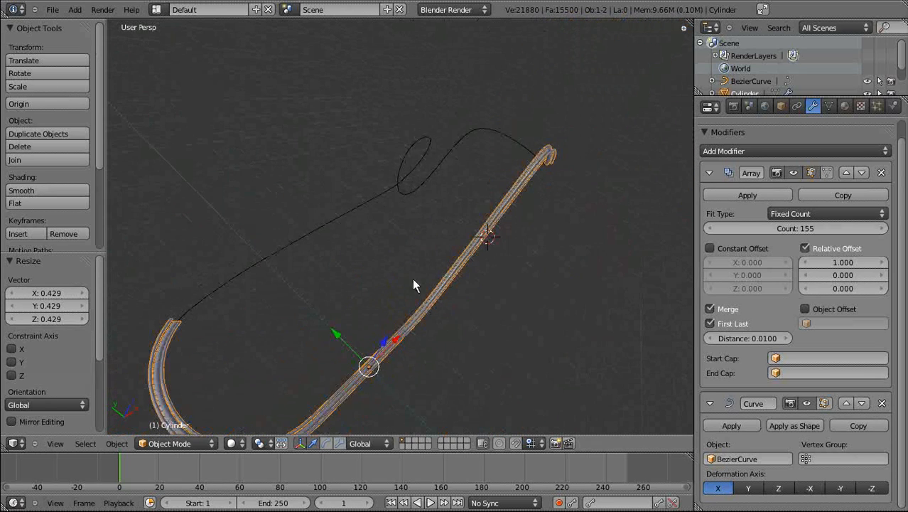
middle_click_drag(412, 278, 469, 266)
key("s")
left_click(563, 242)
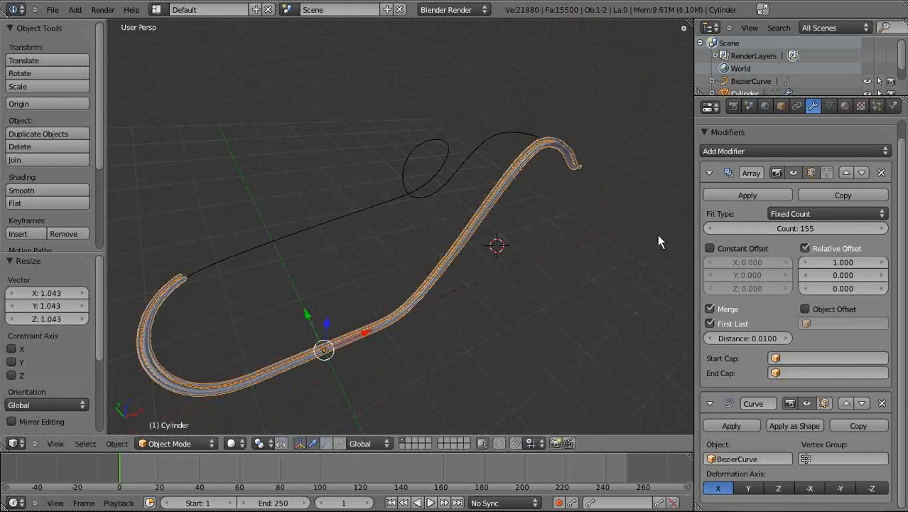
Step: Raise the Array count to 347 so the track sections close the remaining gap in the circuit
left_click_drag(792, 231, 853, 219)
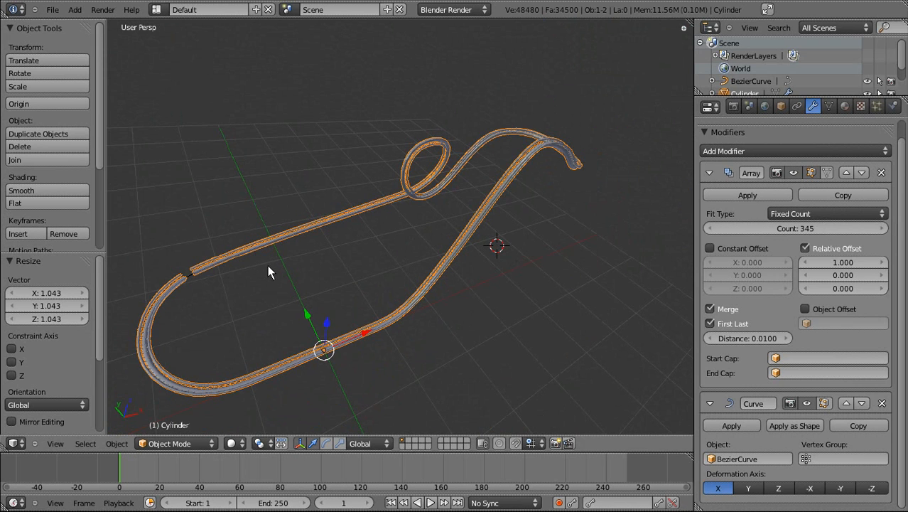
key("KP_7")
scroll(227, 196, "up", 4)
middle_click_drag(227, 196, 492, 215, "shift")
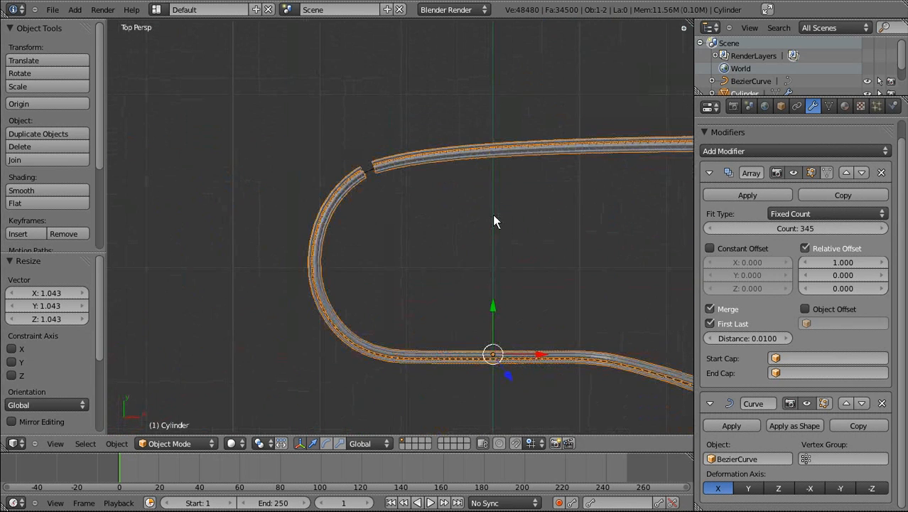
key("KP_5")
scroll(246, 216, "up", 4)
middle_click_drag(300, 233, 395, 424, "shift")
scroll(454, 269, "up", 5)
middle_click_drag(455, 269, 348, 100, "shift")
scroll(490, 296, "up", 1)
left_click(883, 228)
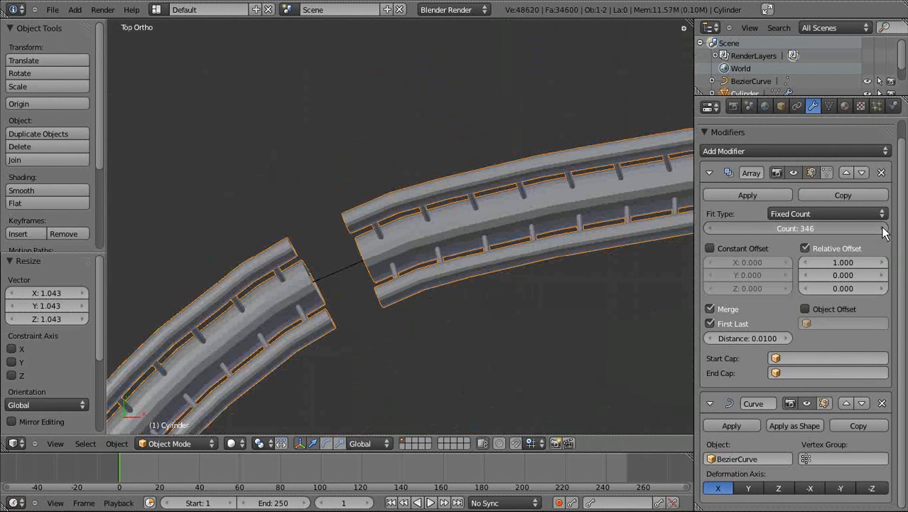
left_click(883, 228)
scroll(418, 207, "down", 2)
scroll(596, 234, "down", 6)
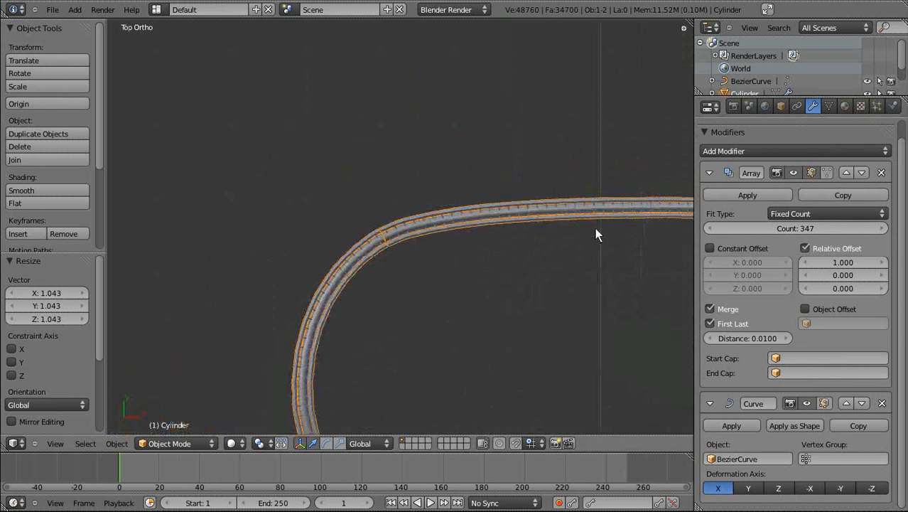
Step: Enlarge the Outliner area and select the BezierCurve object
middle_click_drag(385, 266, 408, 255)
scroll(561, 189, "up", 5)
scroll(561, 189, "down", 3)
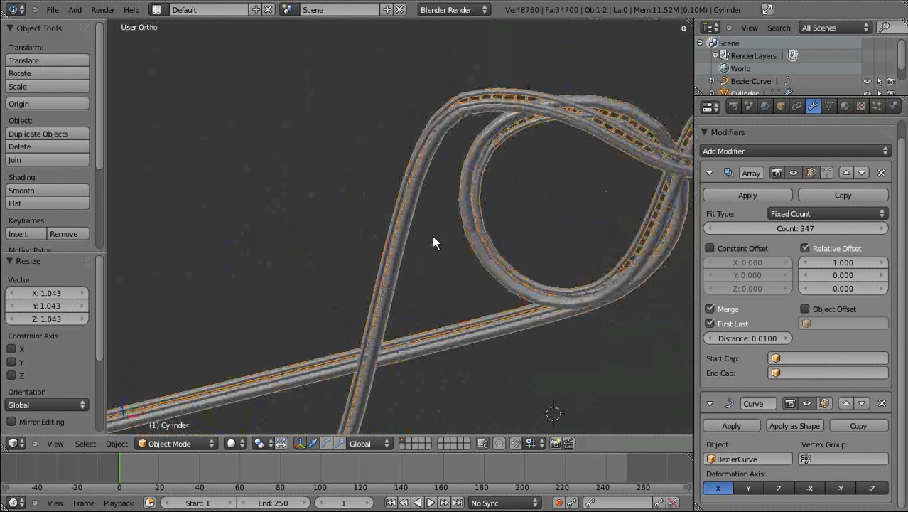
scroll(432, 245, "up", 6)
middle_click_drag(578, 282, 441, 283, "shift")
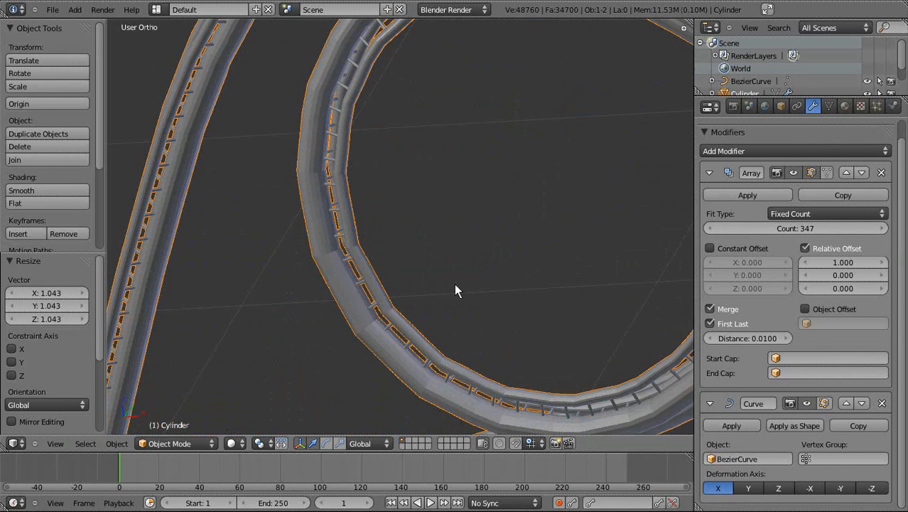
left_click(756, 111)
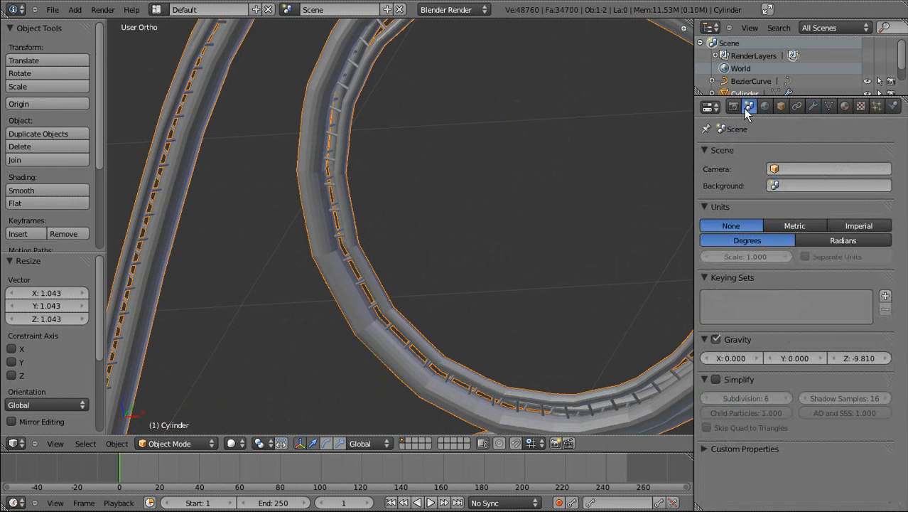
left_click(733, 106)
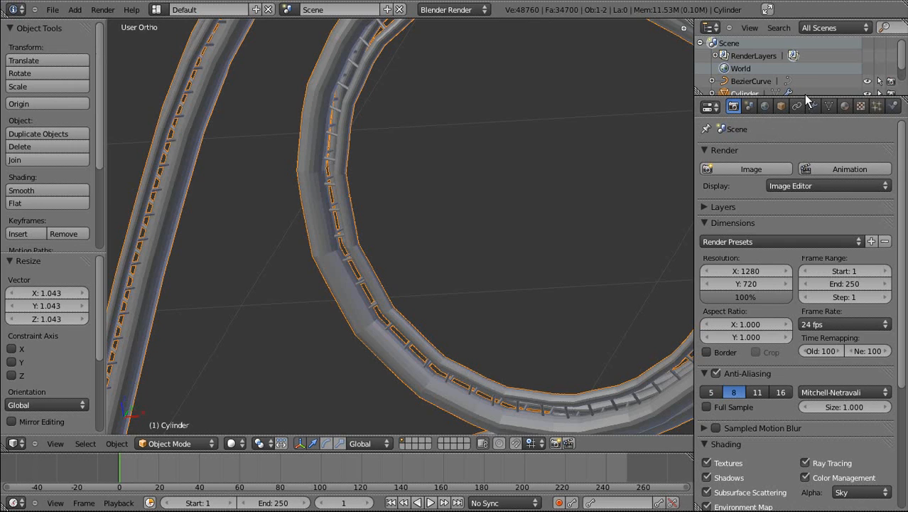
left_click_drag(803, 98, 767, 250)
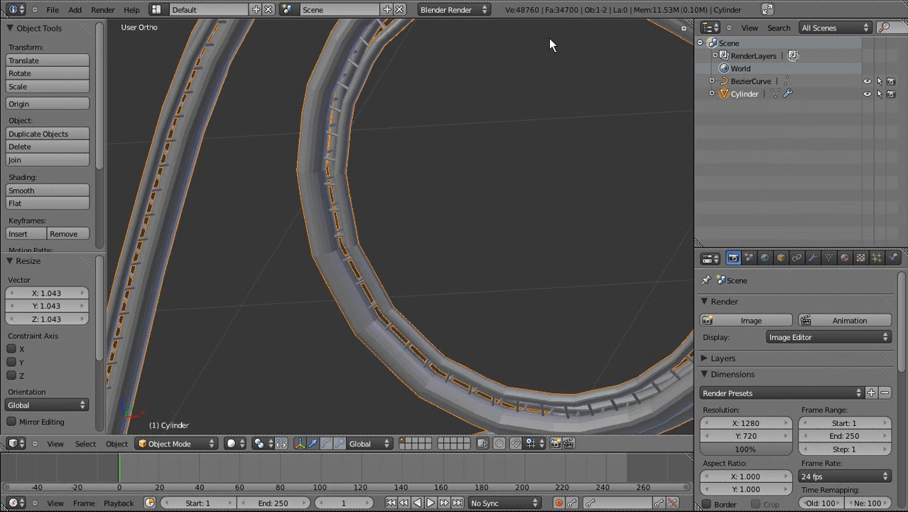
left_click(746, 87)
scroll(639, 123, "down", 5)
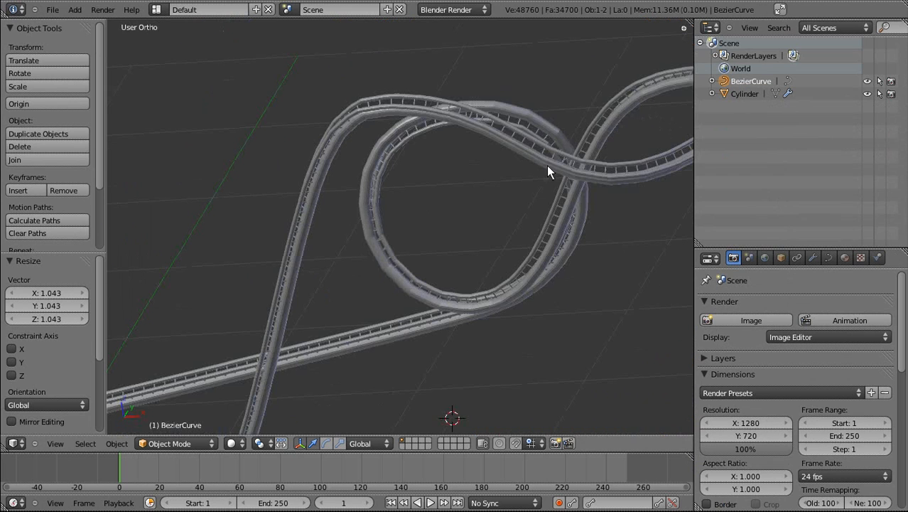
Step: Set the Preview U resolution of BezierCurve to 64 to smooth the track's bends
left_click(829, 258)
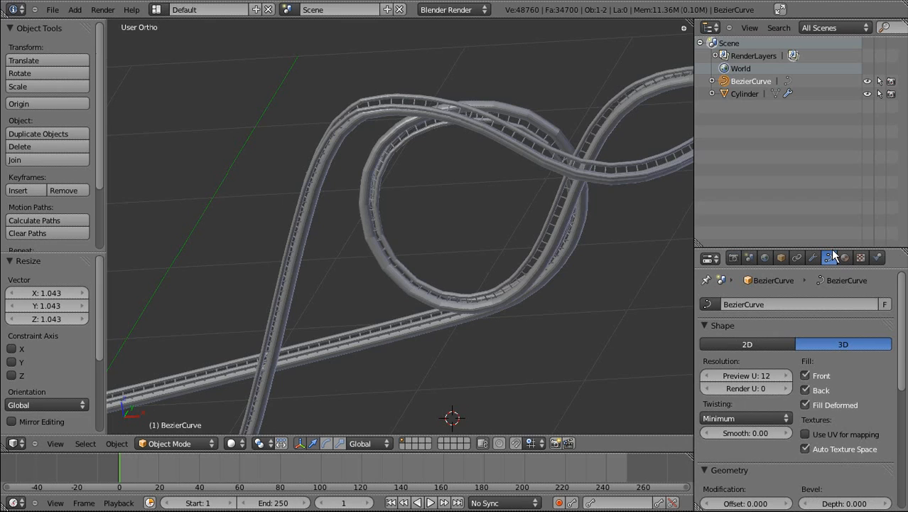
left_click_drag(796, 248, 796, 214)
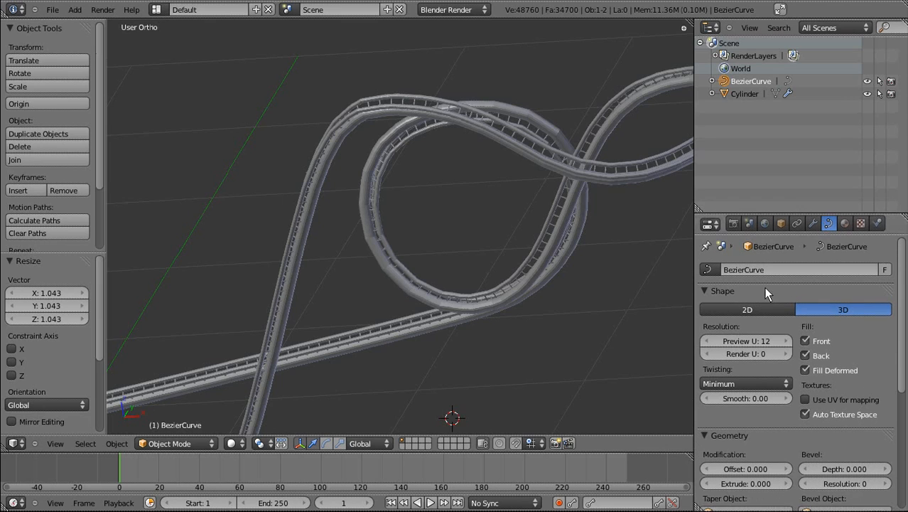
left_click(745, 344)
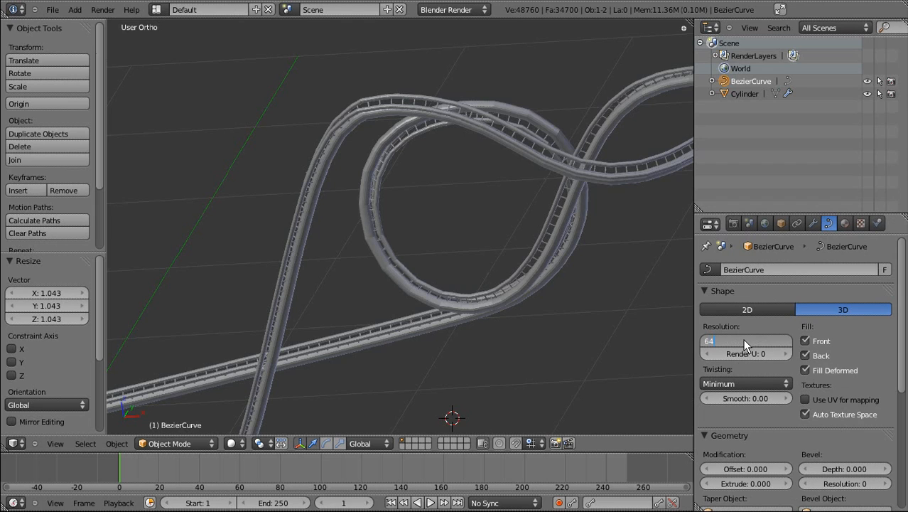
type("64")
key("Return")
scroll(490, 186, "up", 5)
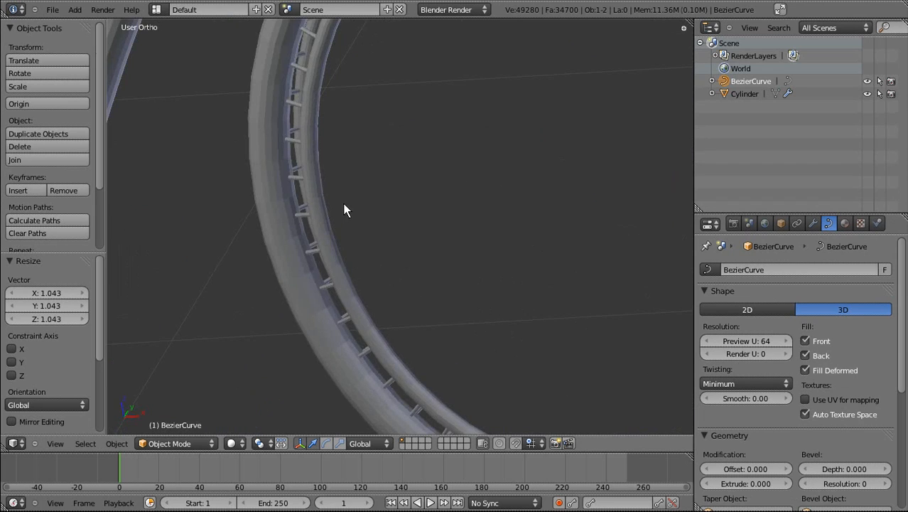
scroll(344, 211, "down", 1)
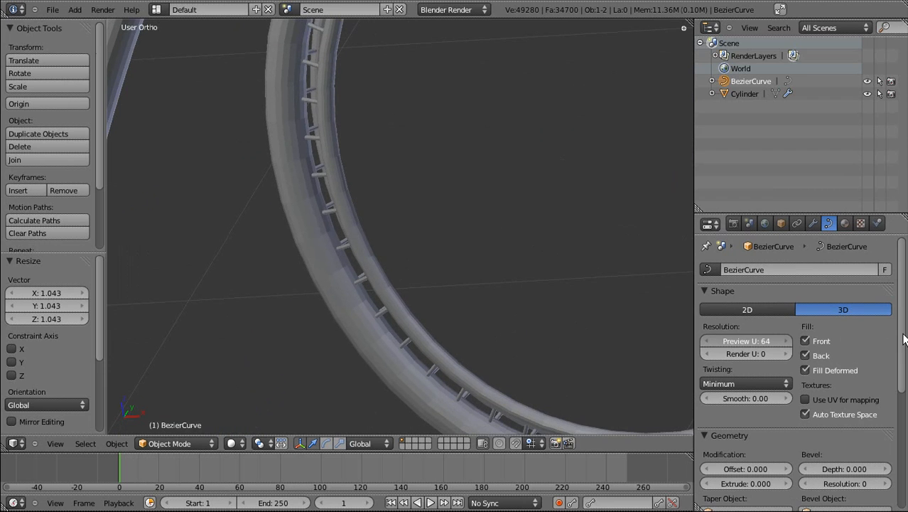
Step: Select the track mesh and set its Array modifier count to 348
scroll(412, 186, "down", 5)
scroll(504, 210, "up", 3)
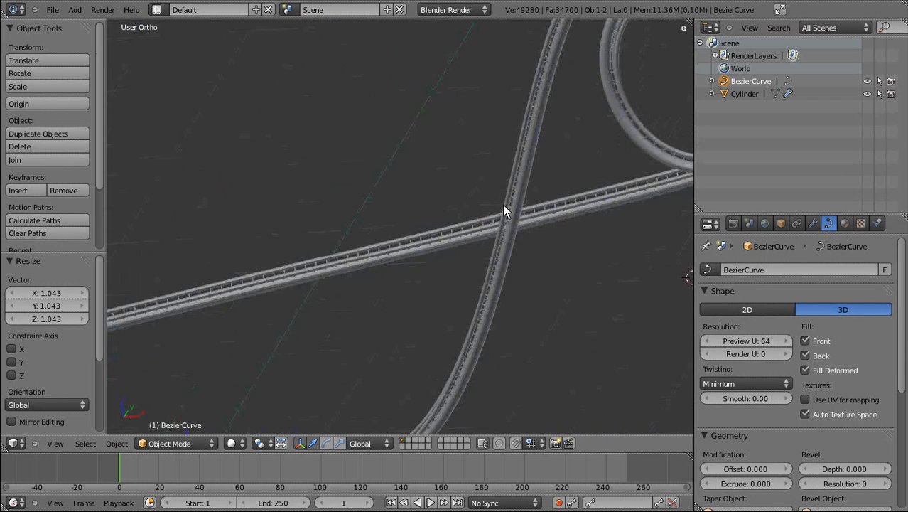
middle_click_drag(503, 210, 552, 213, "shift")
right_click(414, 217)
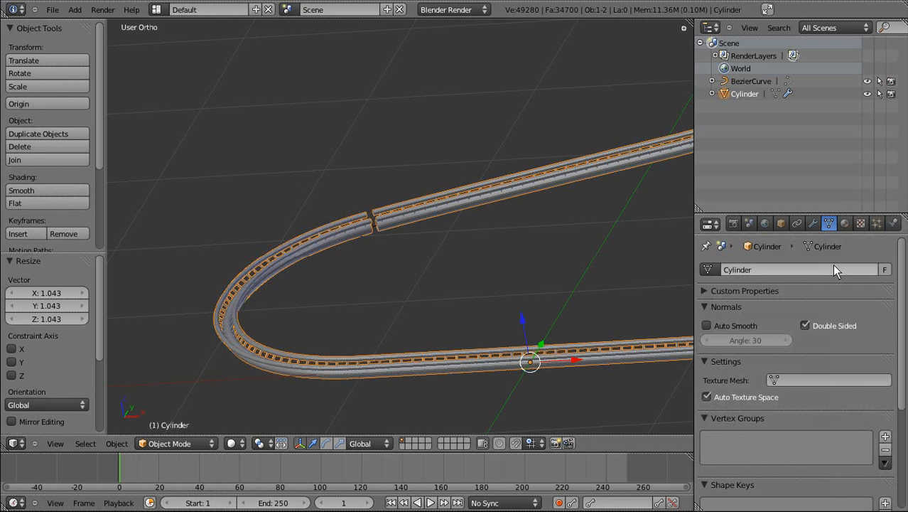
left_click(812, 223)
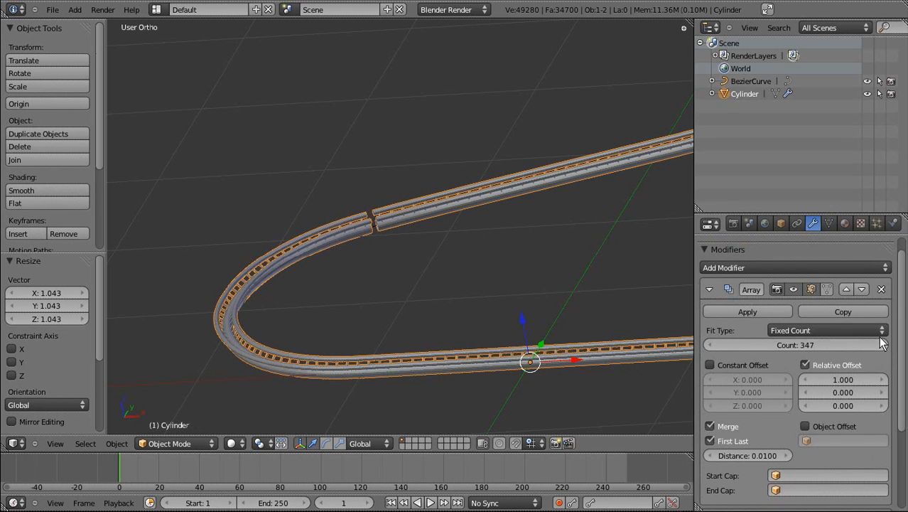
left_click(882, 344)
Step: Scale the arrayed track along the X axis by 0.999 to even out the overlapping crossbars
key("KP_7")
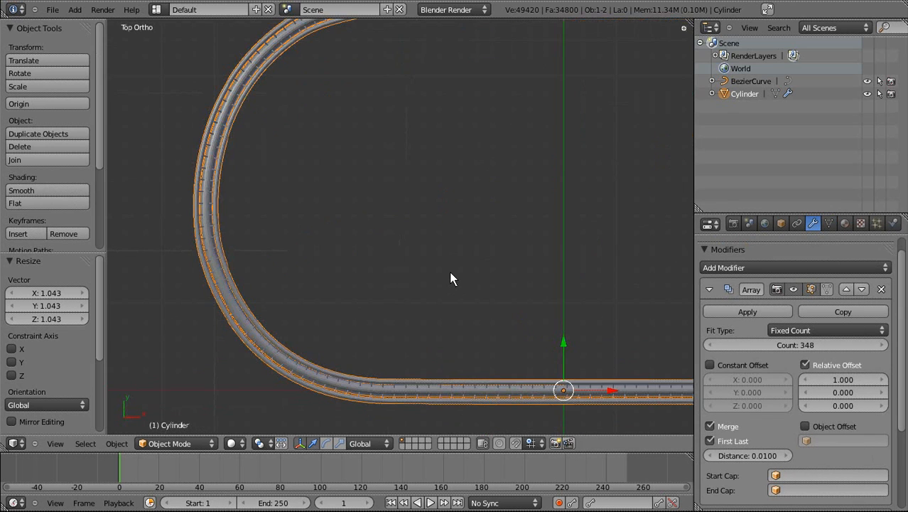
middle_click_drag(416, 178, 425, 213, "shift")
scroll(483, 375, "up", 4)
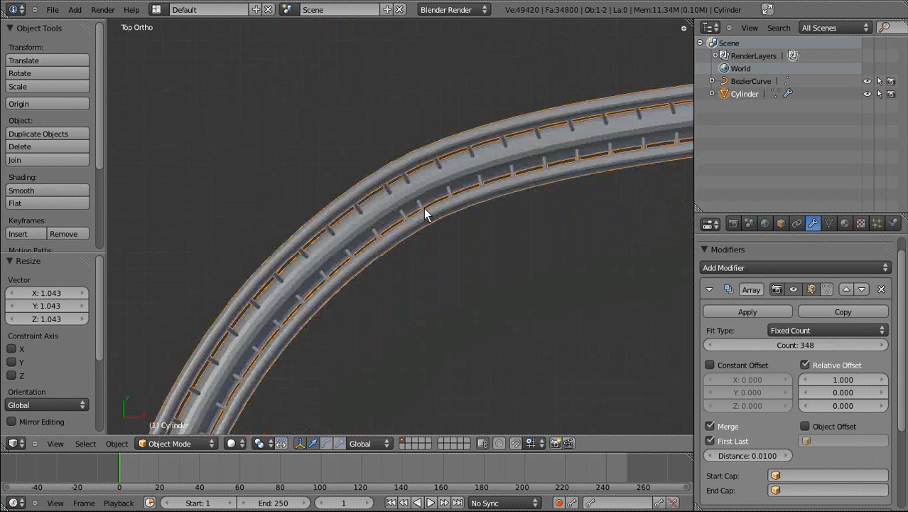
scroll(424, 214, "up", 6)
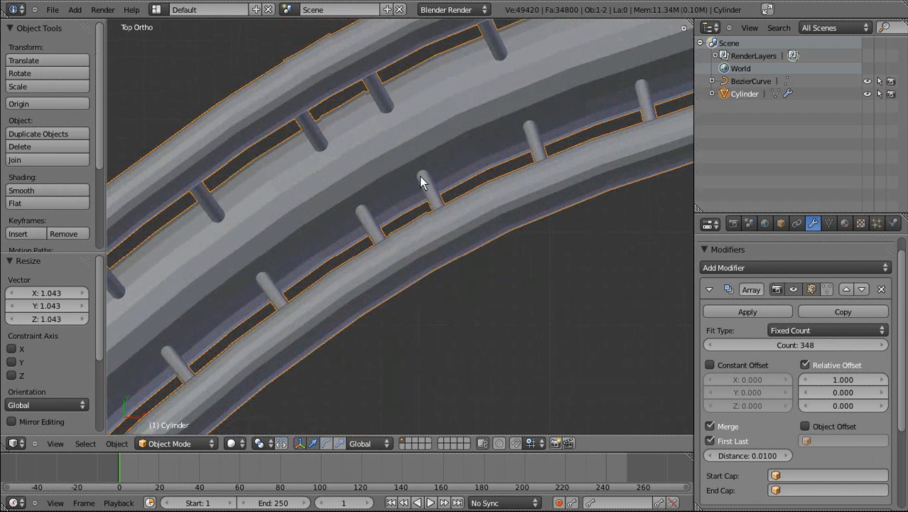
key("s")
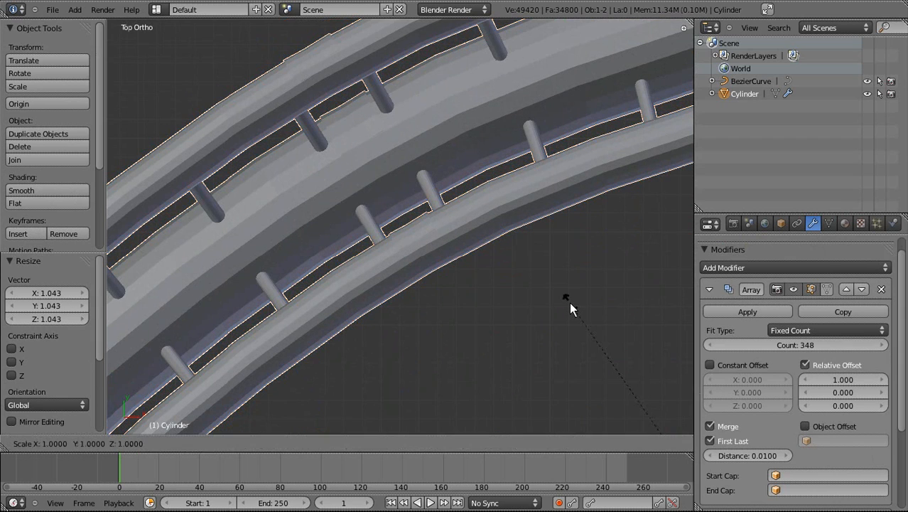
key("x")
left_click(614, 340)
scroll(376, 306, "down", 4)
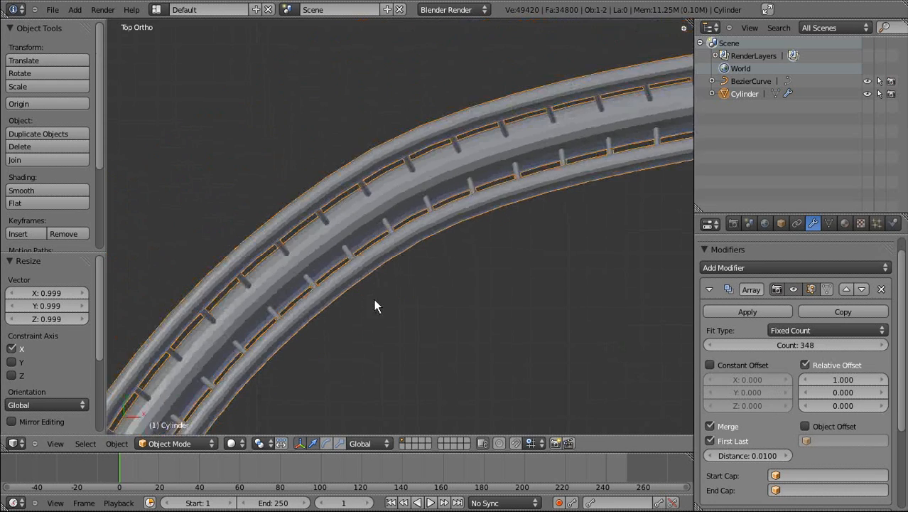
Step: Apply smooth shading to the track mesh
scroll(374, 306, "up", 3)
left_click(55, 190)
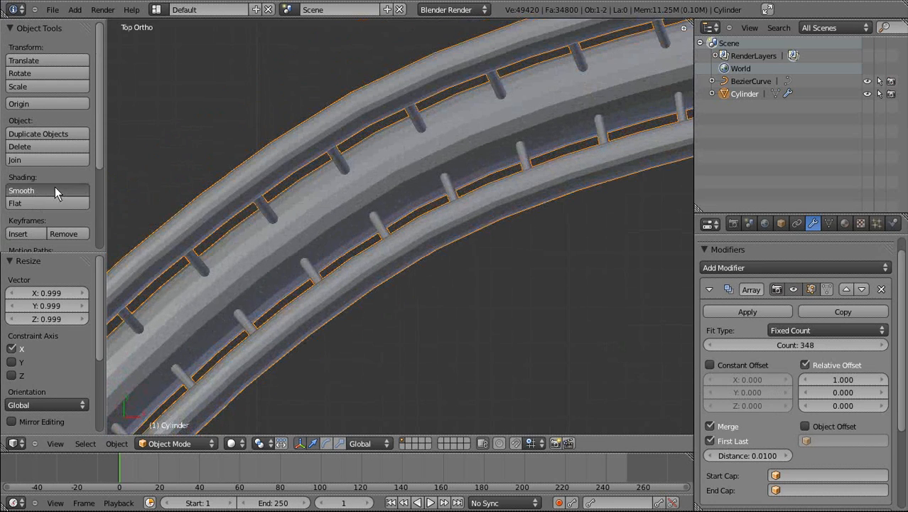
scroll(435, 225, "down", 3)
middle_click_drag(435, 224, 465, 134)
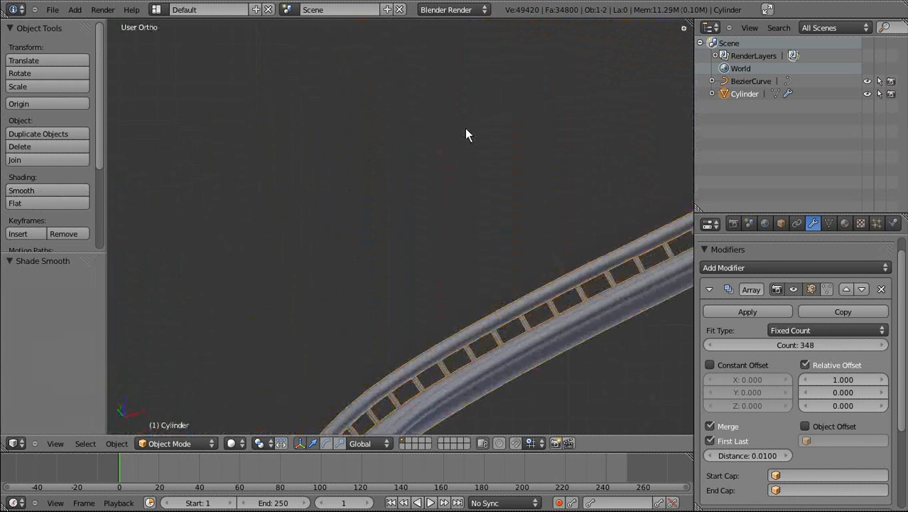
Step: Inspect the smooth-shaded track from several angles, including the loop, the bends and the crossbars
scroll(488, 119, "down", 6)
scroll(421, 224, "up", 5)
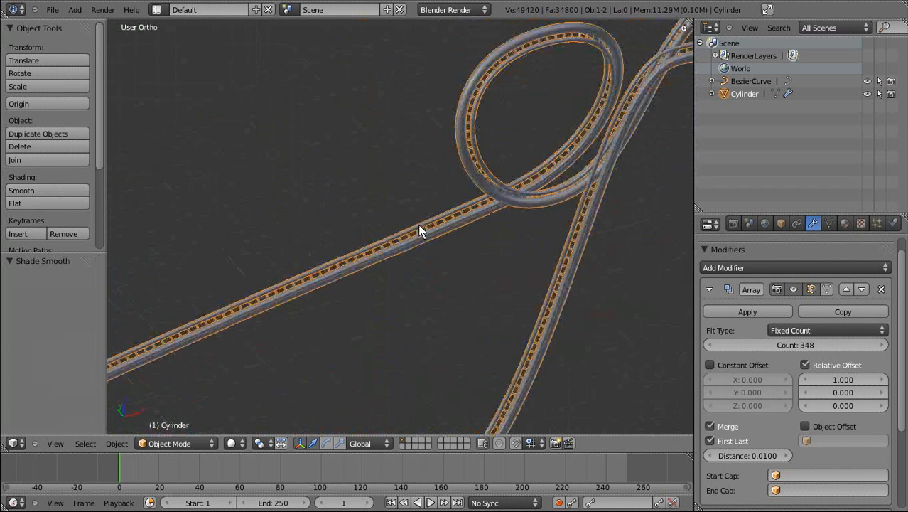
scroll(419, 231, "up", 3)
middle_click_drag(610, 225, 81, 134)
scroll(229, 237, "up", 4)
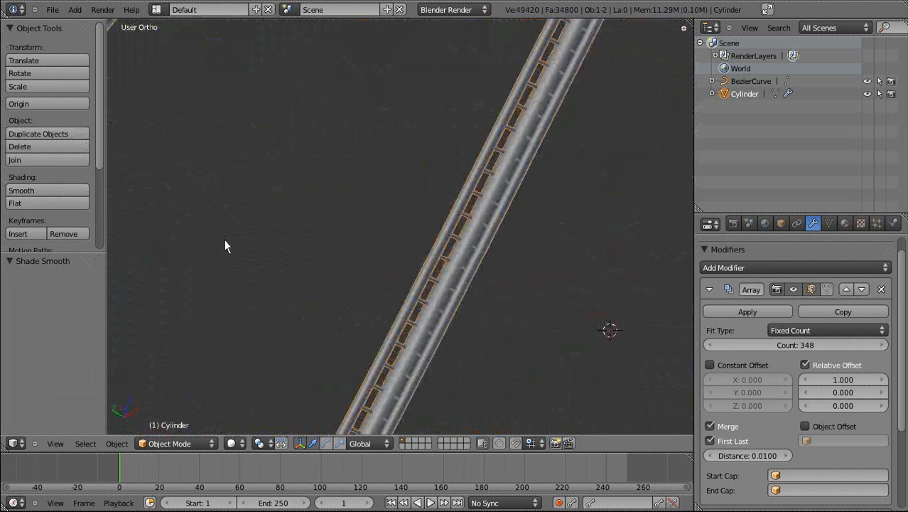
key("a")
scroll(462, 213, "down", 6)
middle_click_drag(349, 166, 399, 309)
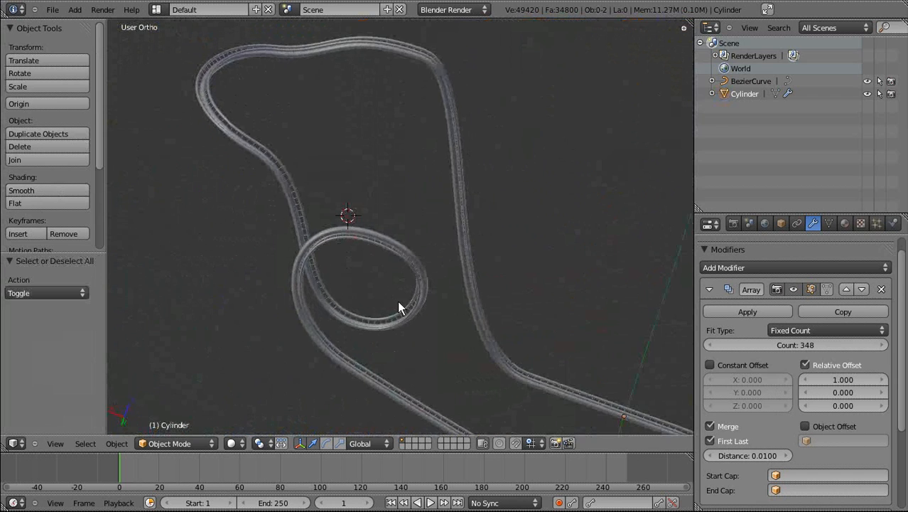
scroll(416, 324, "up", 4)
middle_click_drag(432, 339, 534, 253)
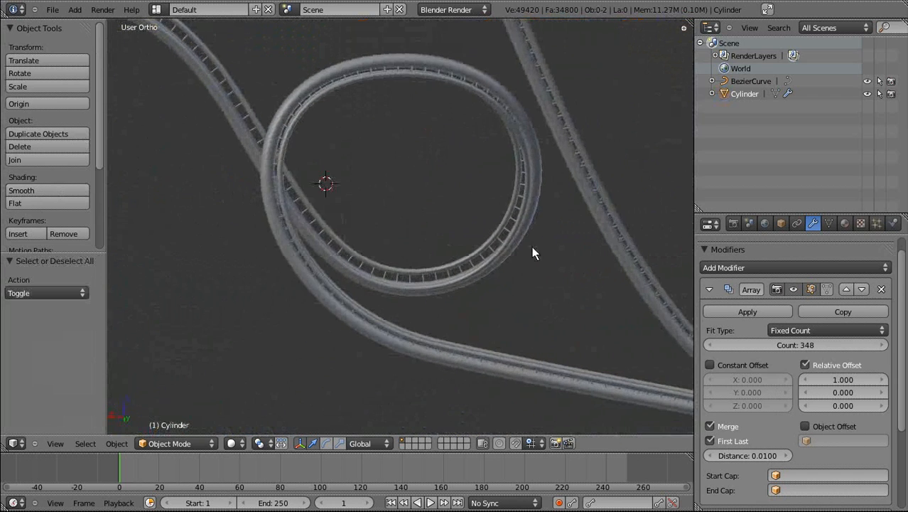
right_click(439, 69)
scroll(245, 106, "down", 4)
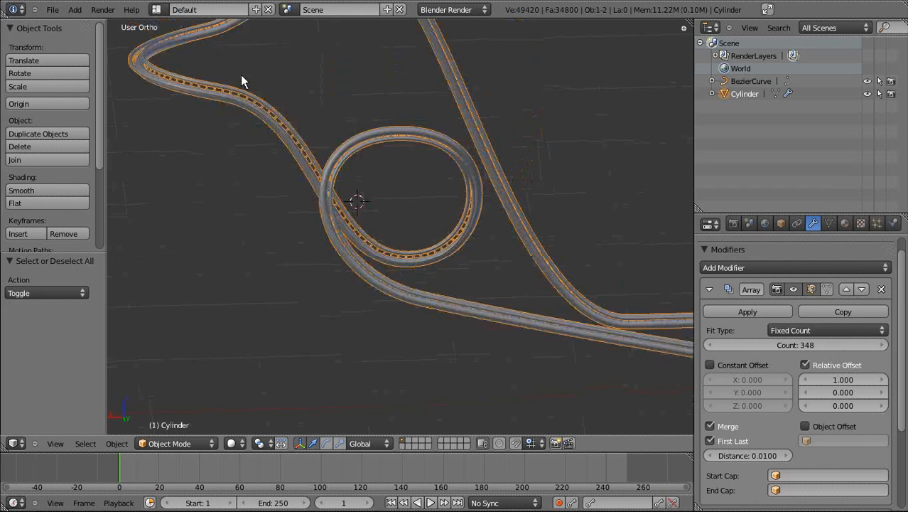
scroll(393, 228, "up", 5)
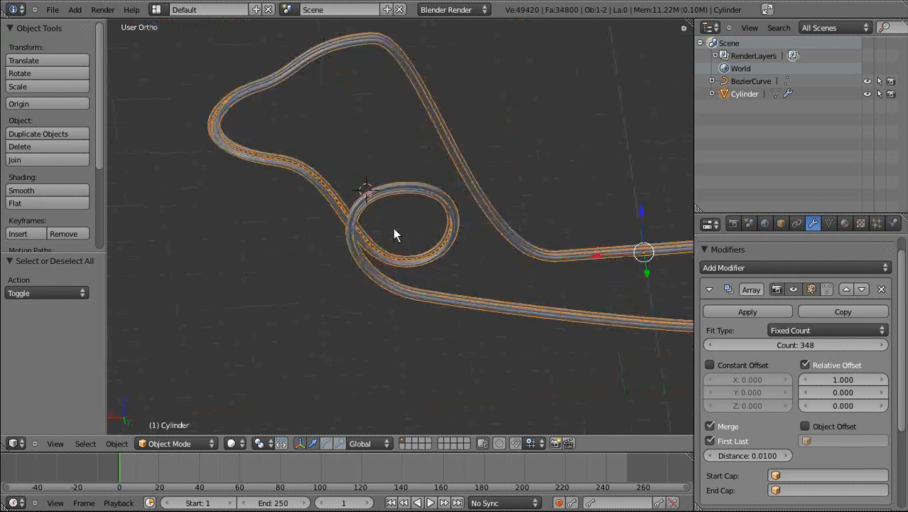
middle_click_drag(290, 224, 508, 202)
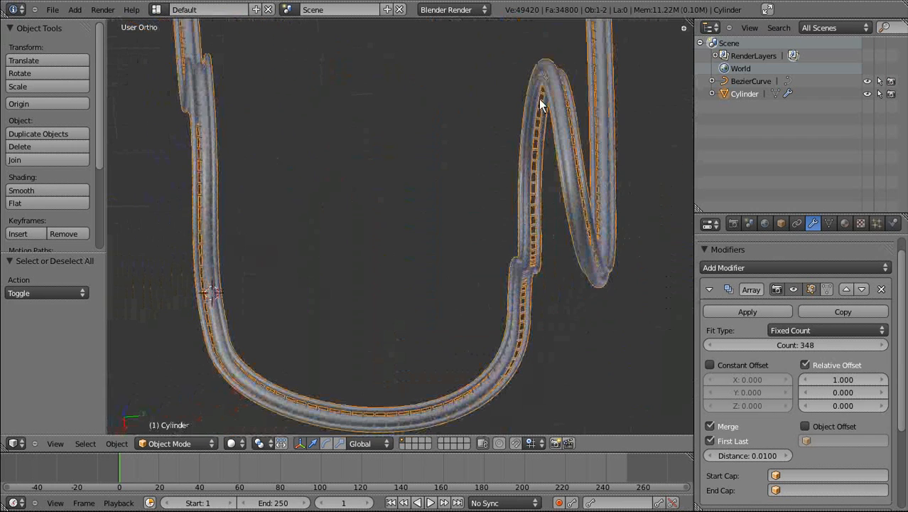
middle_click_drag(594, 89, 455, 132)
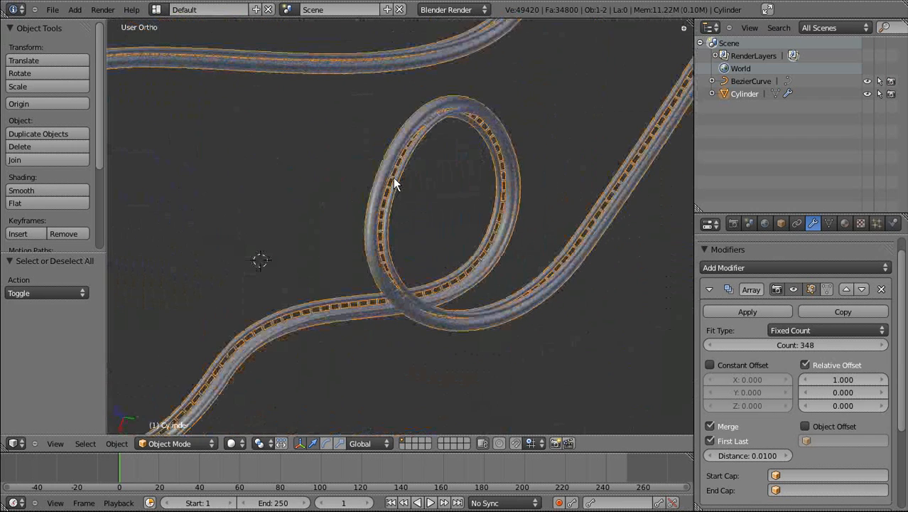
middle_click_drag(658, 152, 535, 320)
scroll(535, 320, "down", 2)
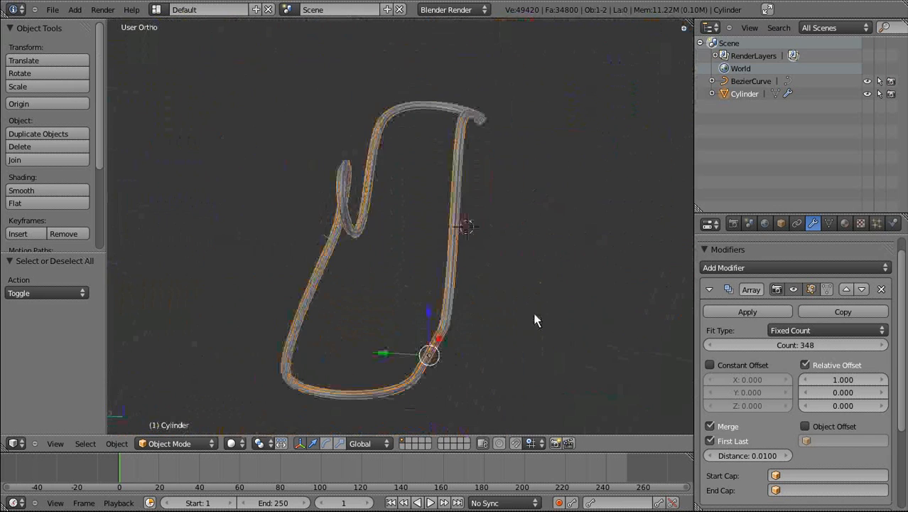
middle_click_drag(461, 348, 475, 262, "shift")
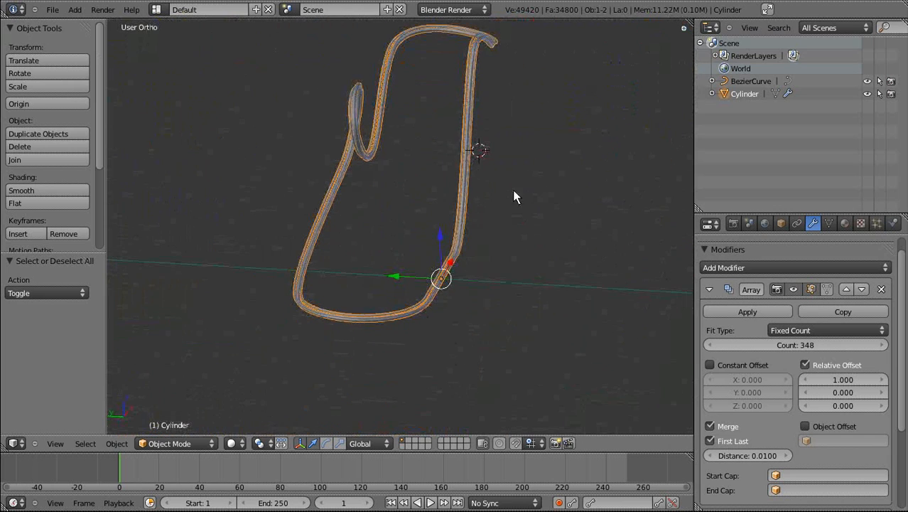
Step: Snap the 3D cursor to the selected track's origin
middle_click_drag(515, 198, 487, 260)
scroll(462, 355, "up", 6)
key("shift+s")
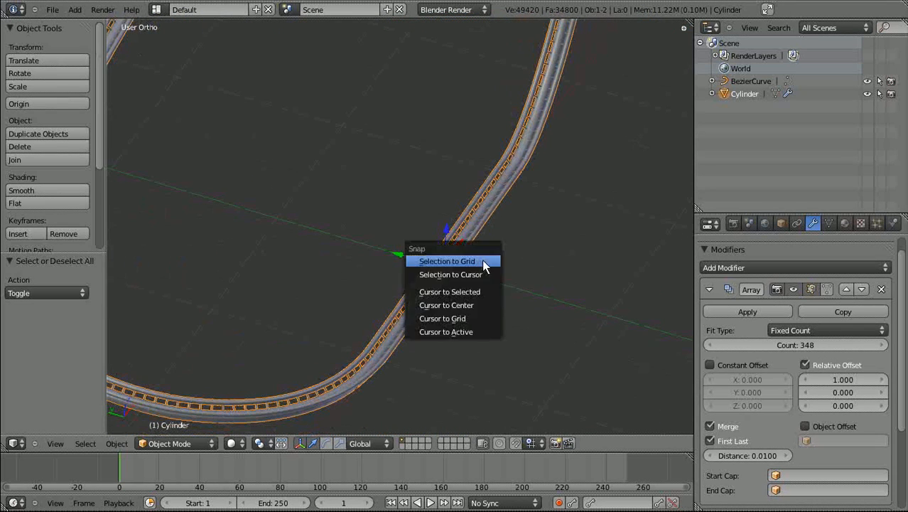
left_click(486, 289)
scroll(482, 256, "down", 3)
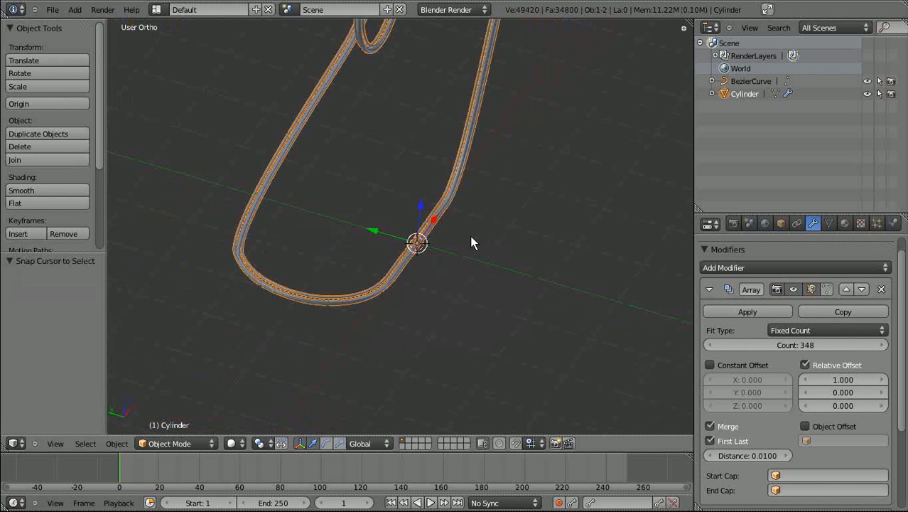
Step: Add a cube at the 3D cursor and scale it down to 0.120
scroll(468, 238, "up", 4)
key("shift+a")
mouse_move(458, 234)
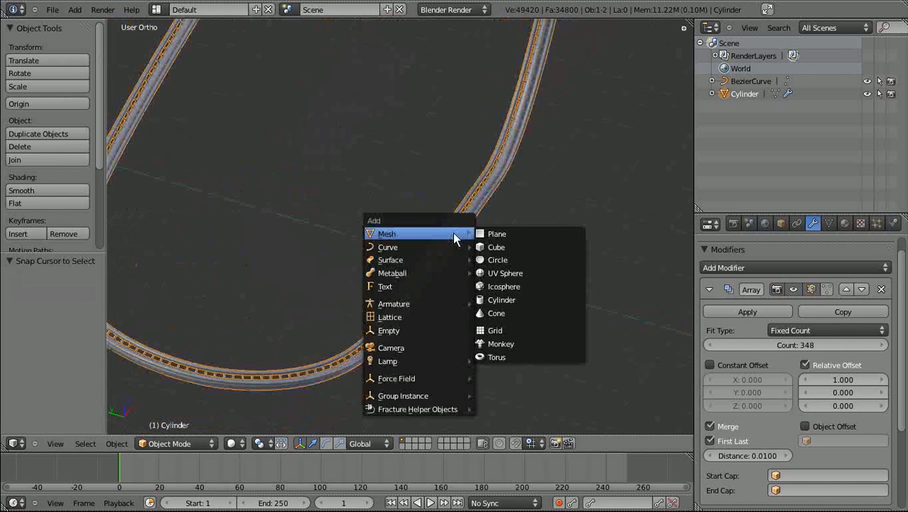
left_click(500, 245)
key("s")
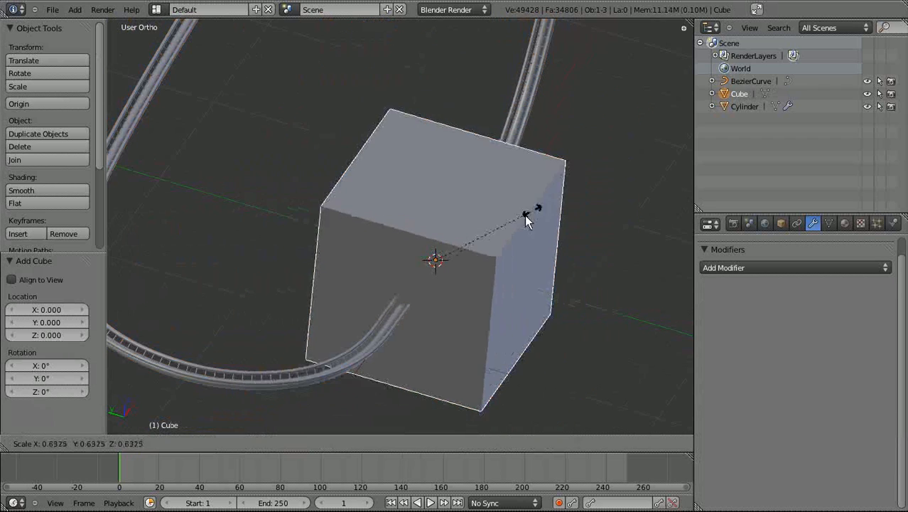
left_click(460, 263)
Step: Add a Curve modifier to the cube with BezierCurve as its object
left_click(733, 269)
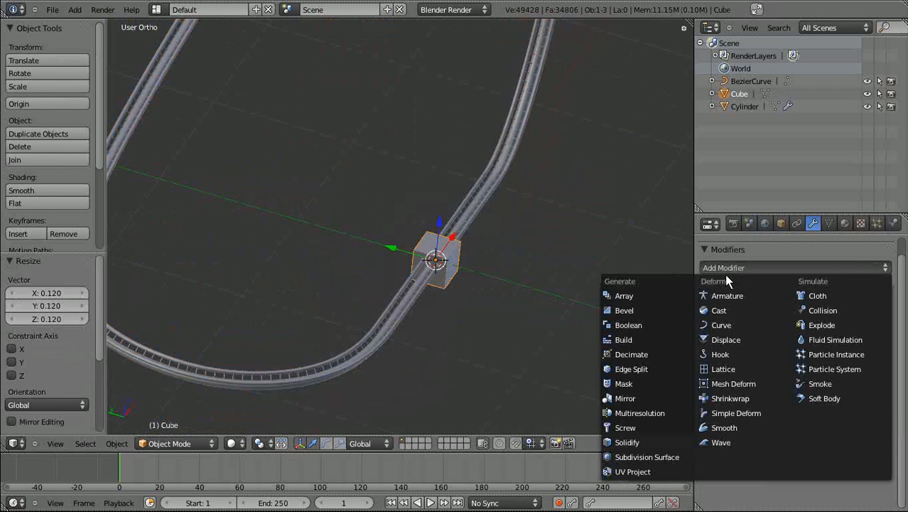
left_click(722, 321)
left_click(731, 346)
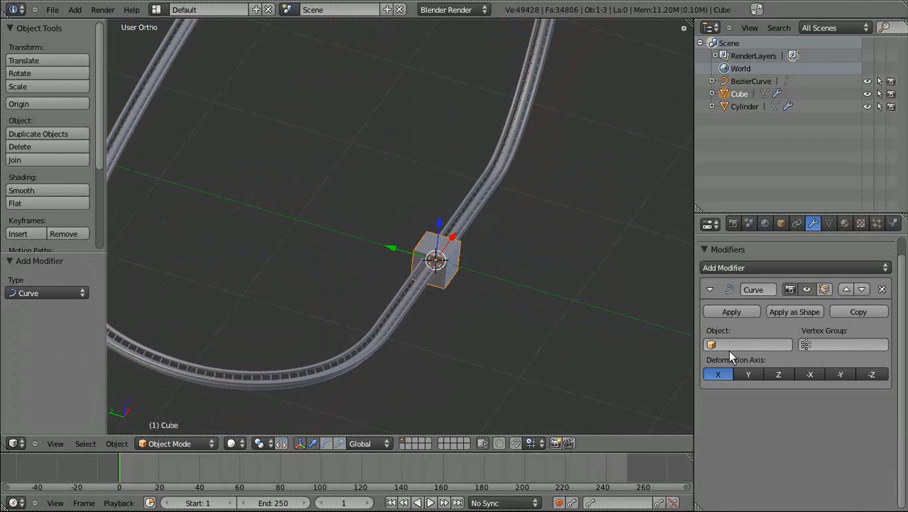
left_click(728, 364)
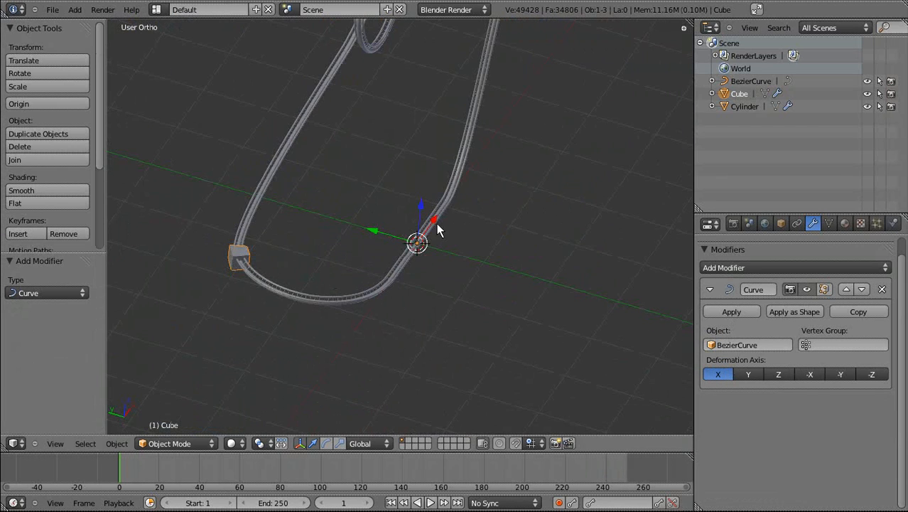
Step: Move the cube 1.924 units along the X axis so it slides along the track to the 3D cursor
left_click_drag(437, 225, 499, 163)
scroll(510, 262, "up", 5)
scroll(454, 244, "up", 8)
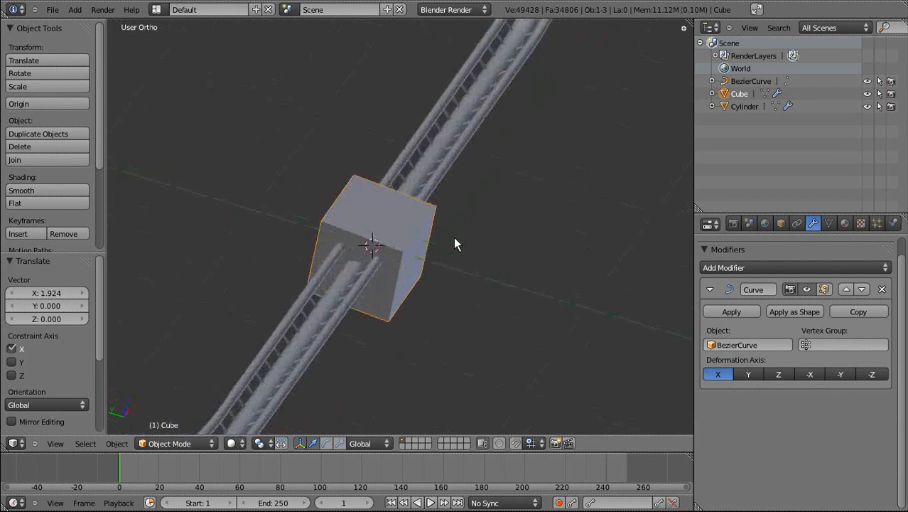
scroll(504, 222, "down", 4)
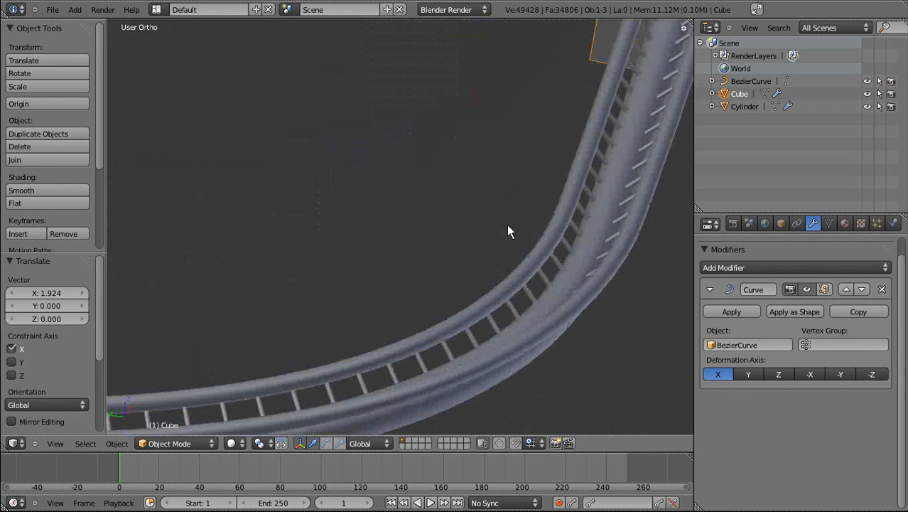
Step: Switch to perspective view and scale the cube by 0.773
key("KP_Decimal")
middle_click_drag(408, 172, 537, 223)
key("KP_5")
key("s")
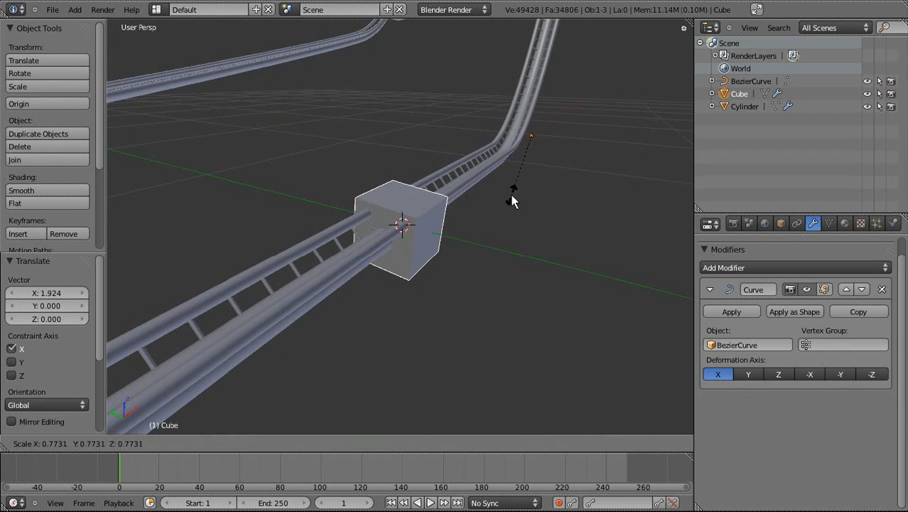
left_click(511, 195)
Step: Add a camera at the 3D cursor, where the cube sits on the track
middle_click_drag(511, 195, 420, 252)
middle_click_drag(402, 267, 407, 263)
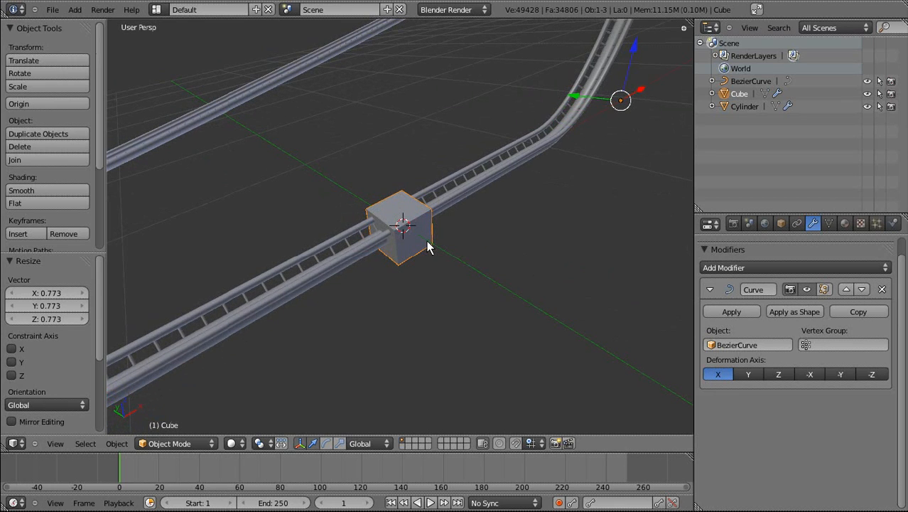
key("shift+s")
key("shift+a")
mouse_move(427, 243)
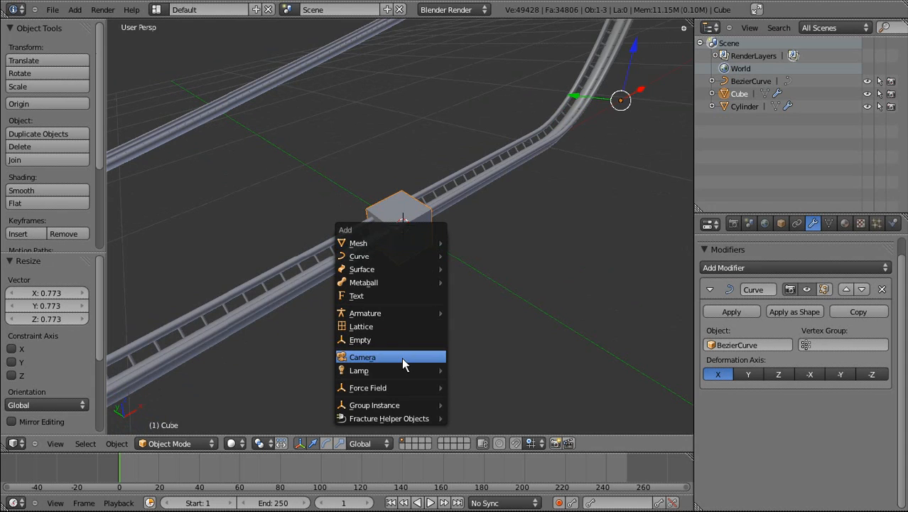
left_click(402, 358)
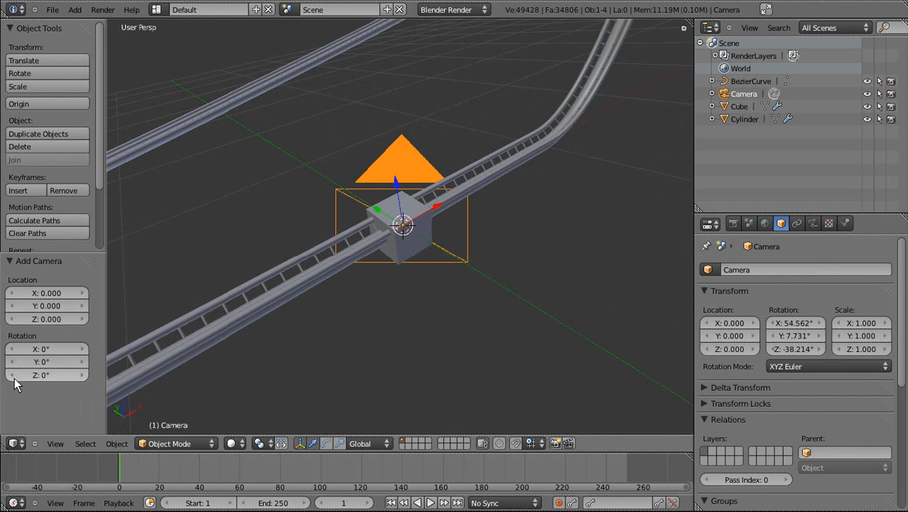
Step: Clear the camera's rotation and rotate it -90° about the global Z axis
key("alt+r")
key("r")
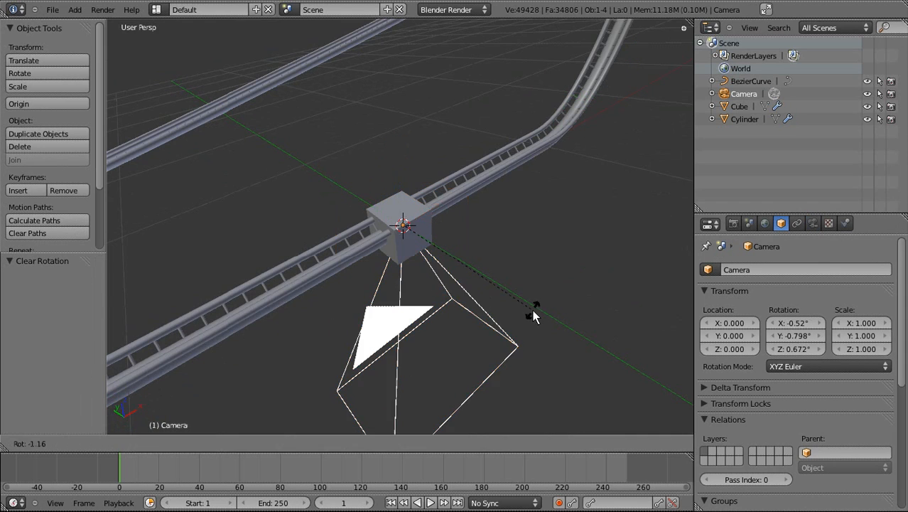
key("z")
key("9")
key("0")
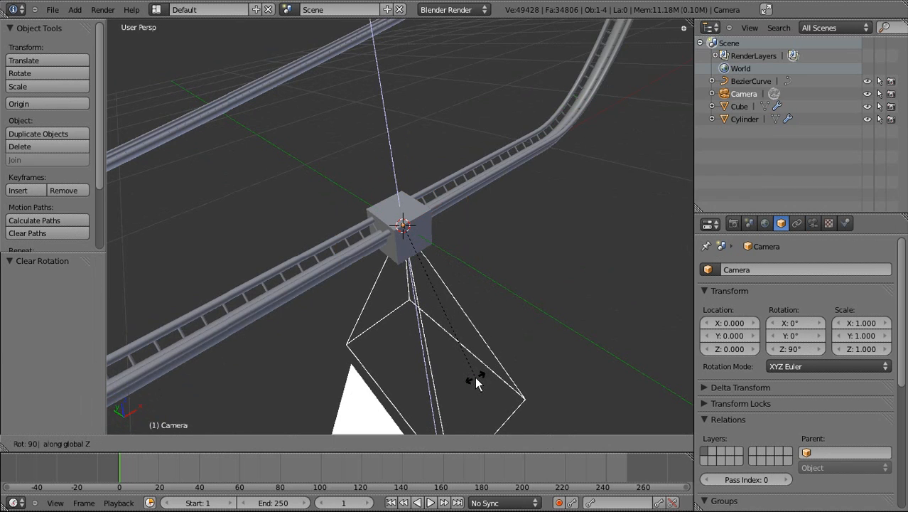
key("minus")
key("Return")
Step: Rotate the camera -90° about the global Y axis so it faces along the track
key("r")
key("y")
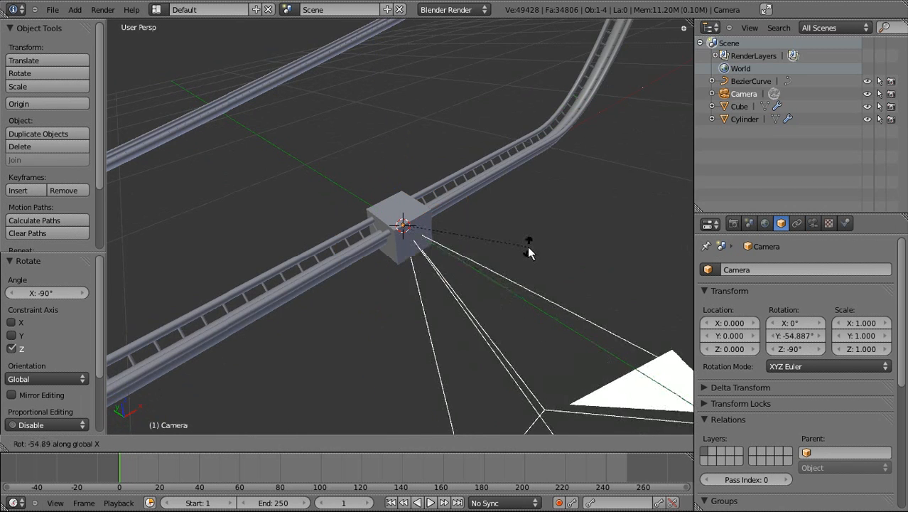
key("9")
key("0")
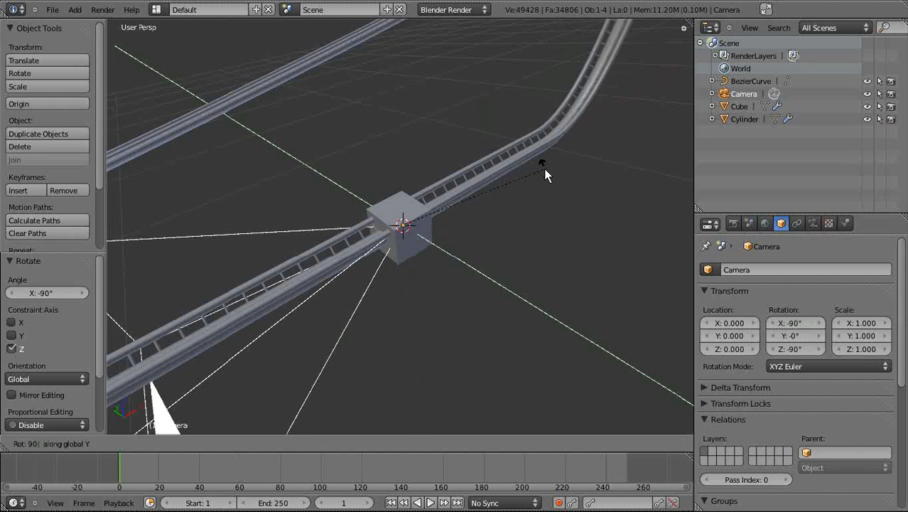
key("Return")
Step: Raise the camera 0.197 along the Z axis above the cube and scale it by 0.3
key("g")
key("z")
left_click(558, 128)
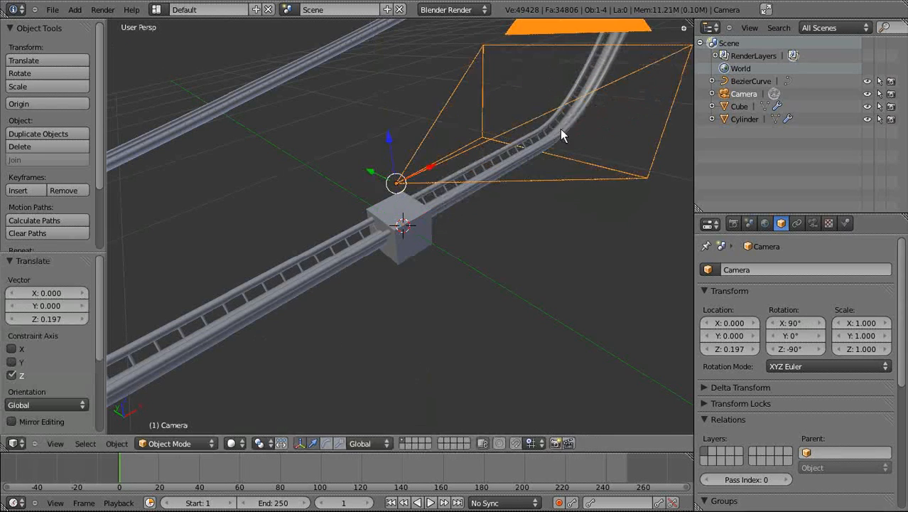
type("s.3")
key("Return")
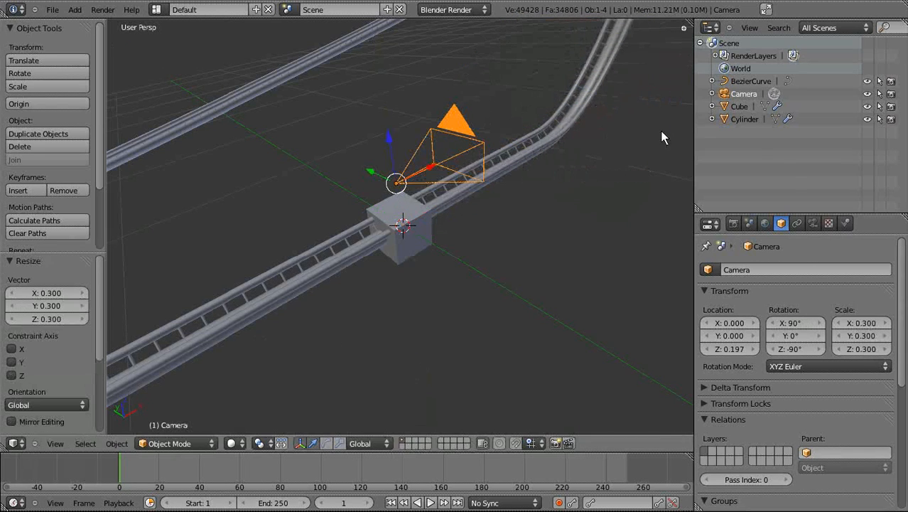
Step: Set the camera's focal length to 20 mm
left_click(813, 223)
left_click(753, 329)
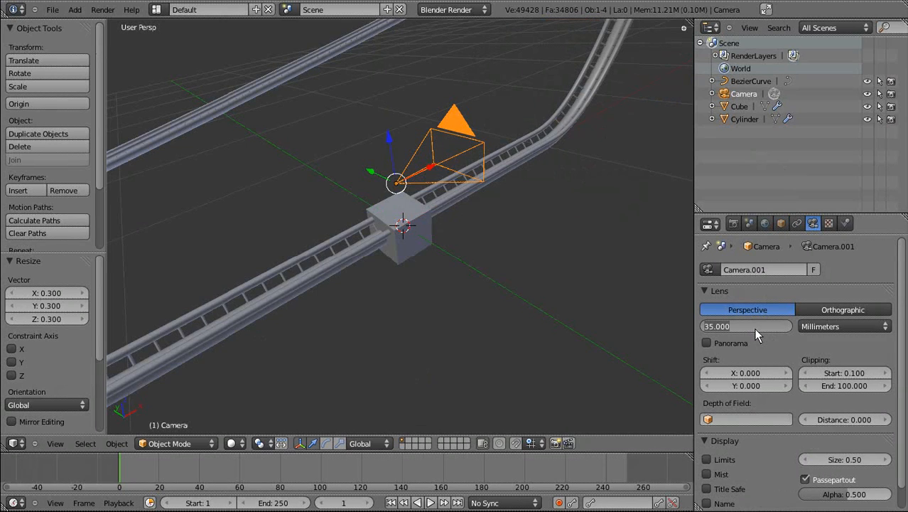
type("20")
key("Return")
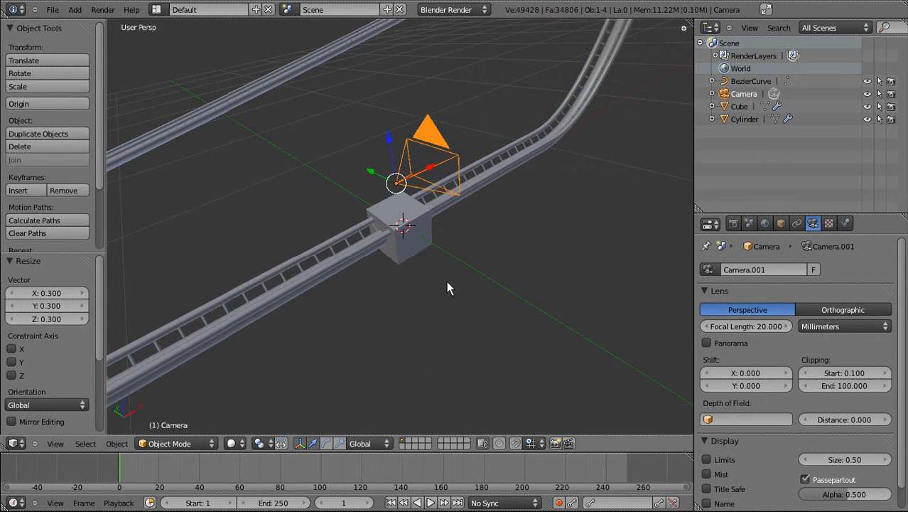
Step: Add the cube to the camera selection, enter Edit Mode on the cube and select three vertices of its top face
scroll(441, 241, "up", 3)
middle_click_drag(438, 238, 456, 104)
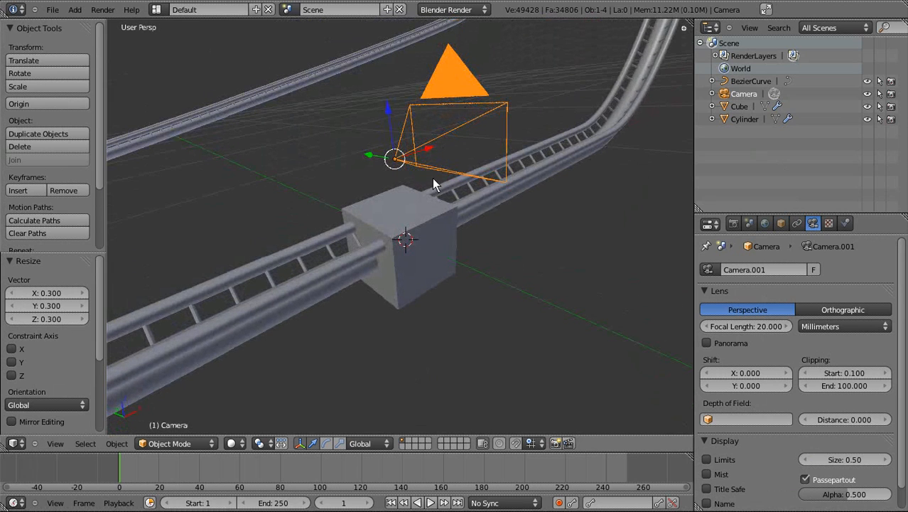
right_click(414, 220, "shift")
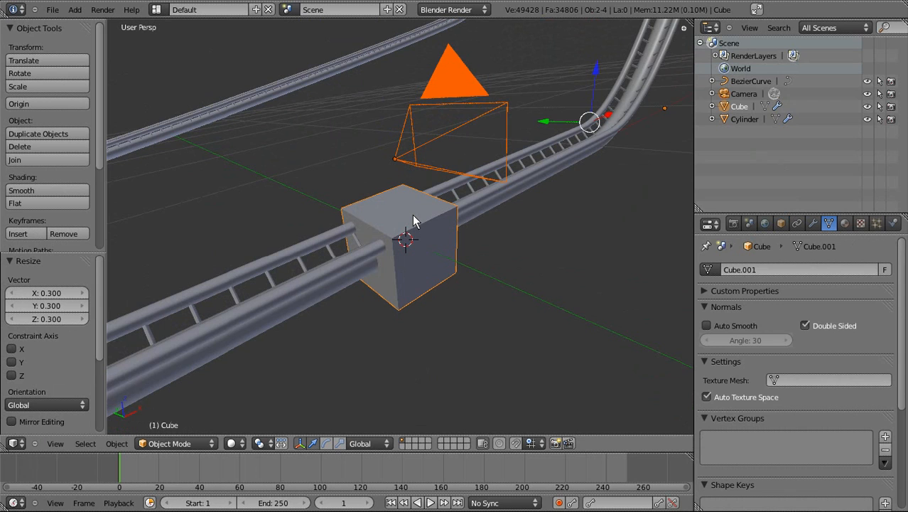
key("Tab")
scroll(412, 213, "down", 1)
middle_click_drag(653, 93, 280, 347, "shift")
scroll(457, 250, "up", 3)
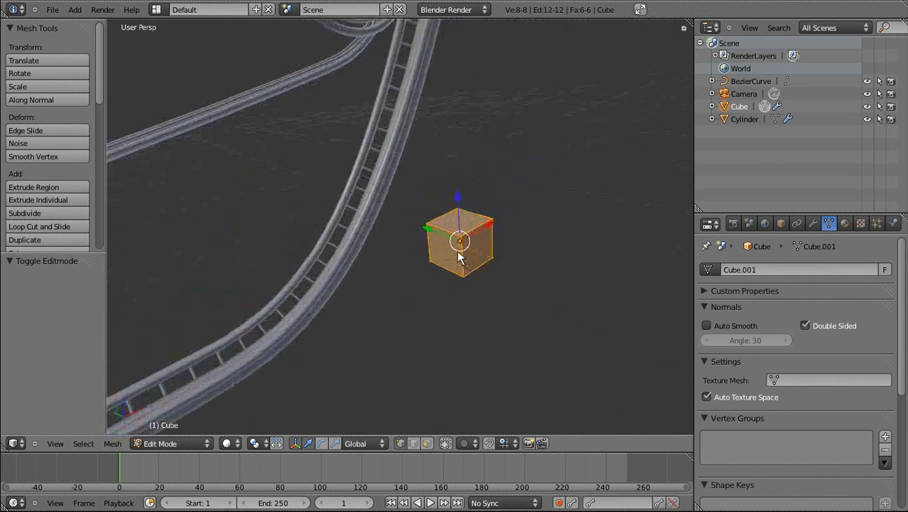
right_click(465, 206)
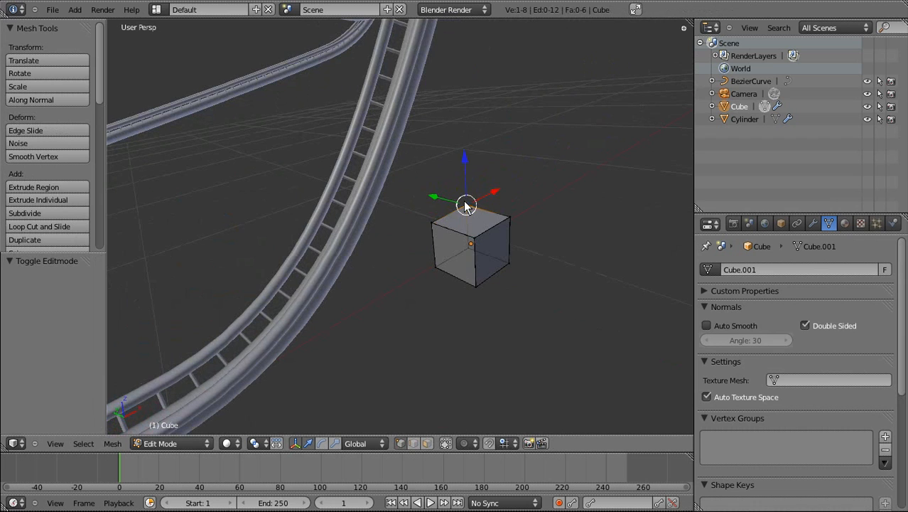
right_click(523, 218, "shift")
Step: Make the three selected cube vertices the camera's vertex parent and return to Object Mode
scroll(384, 279, "down", 5)
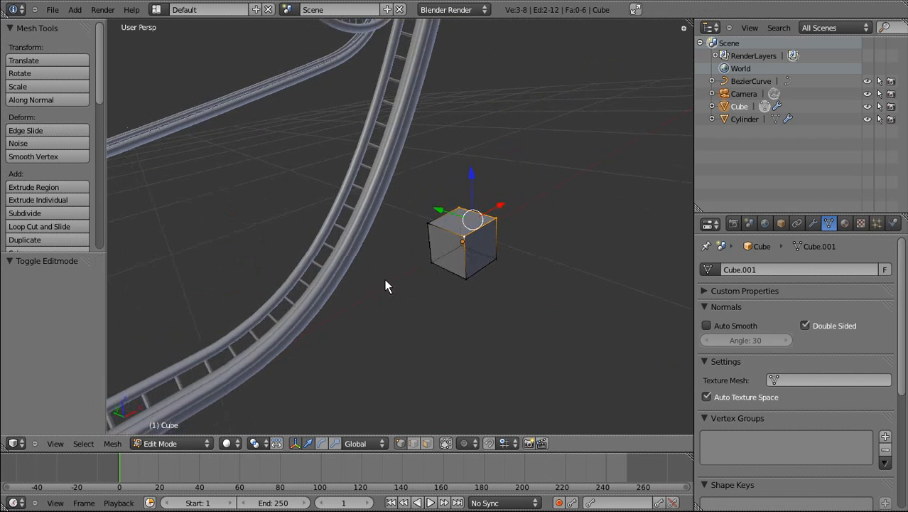
middle_click_drag(409, 238, 483, 205, "shift")
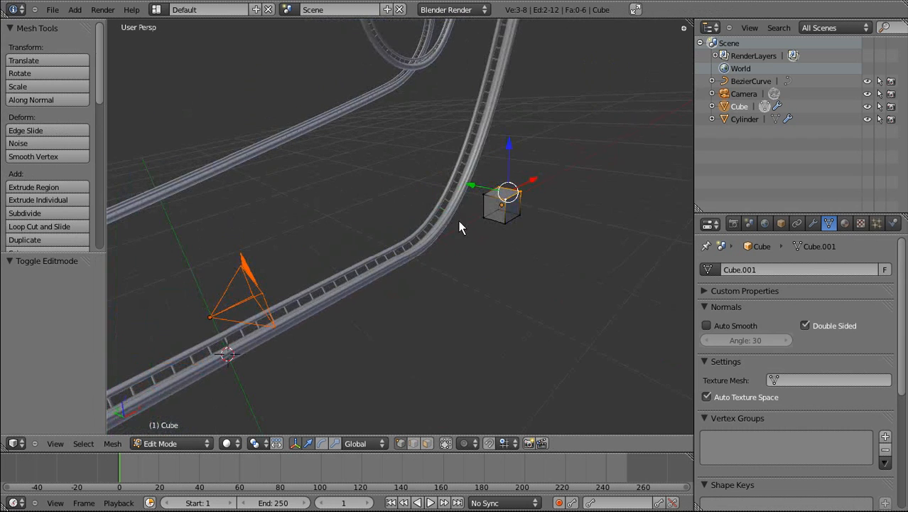
key("ctrl+p")
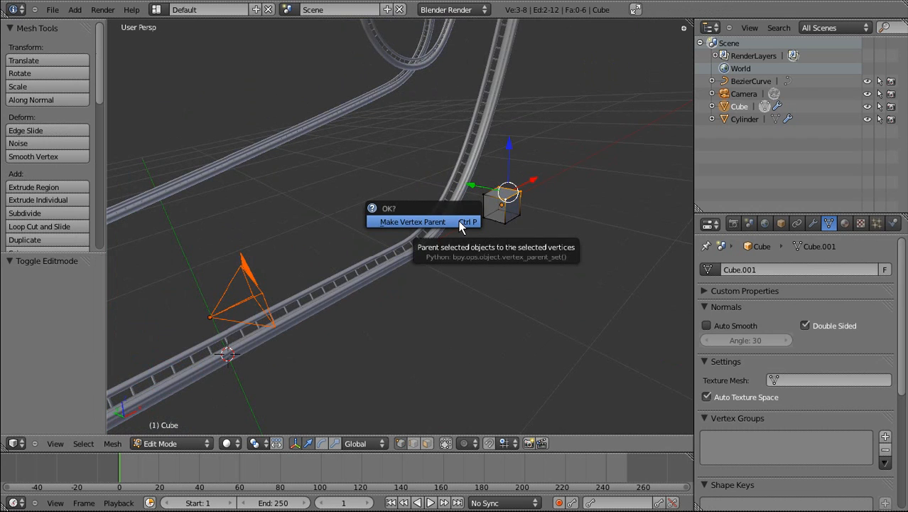
left_click(462, 223)
key("Tab")
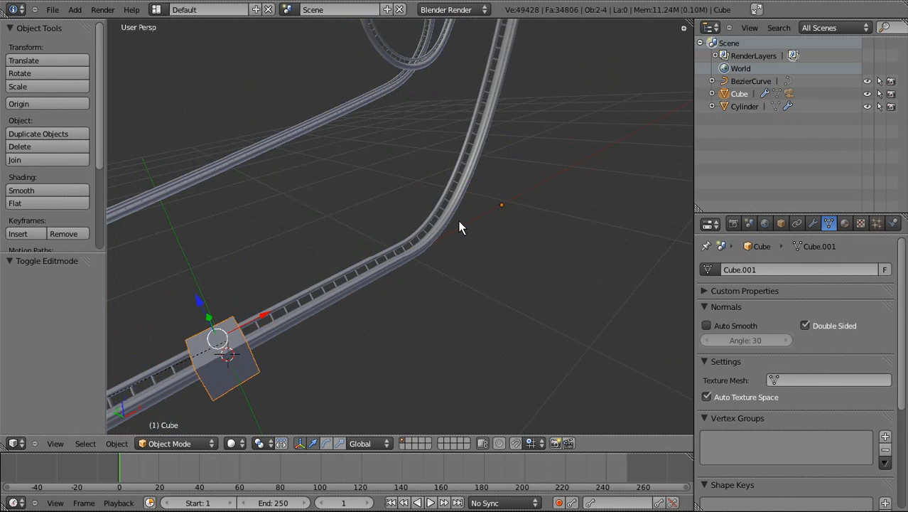
Step: Snap the 3D cursor to the shared center of the selected cube and camera
scroll(461, 227, "down", 4)
middle_click_drag(179, 366, 268, 355, "shift")
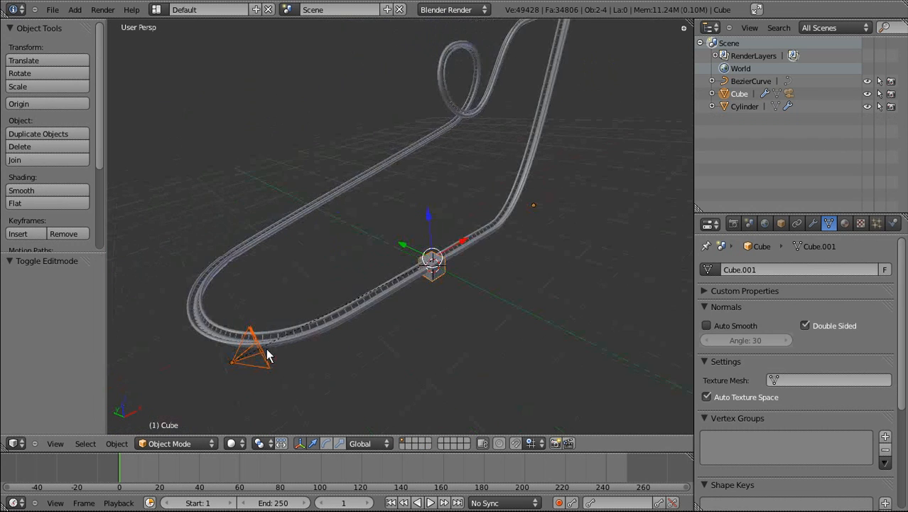
key("shift+s")
left_click(440, 286)
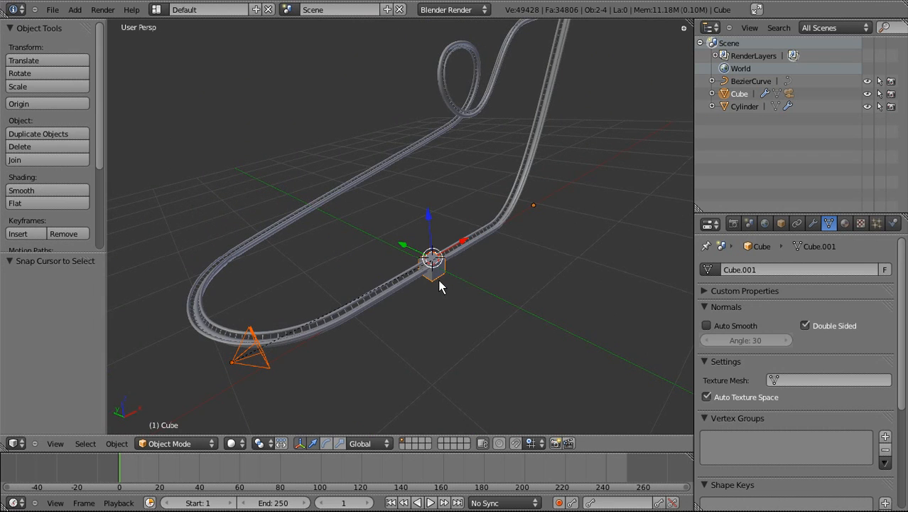
key("shift+s")
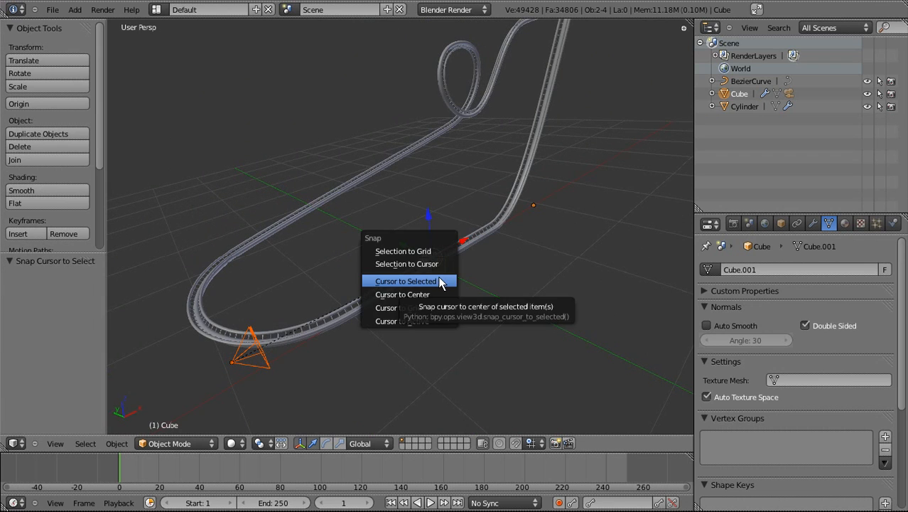
right_click(439, 266)
Step: Select only the cube and snap the 3D cursor to its origin
right_click(439, 266)
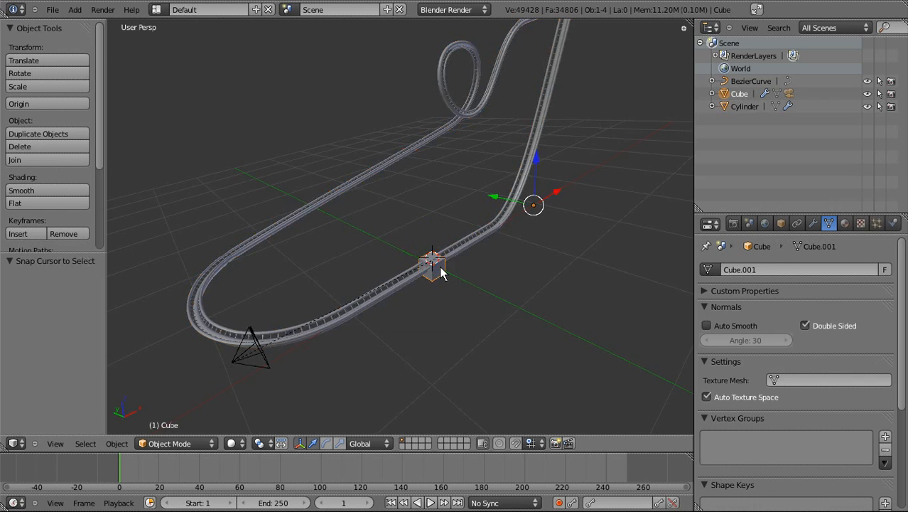
key("shift+s")
left_click(408, 307)
Step: Select the camera and snap it to the 3D cursor at the cube's origin
right_click(276, 356)
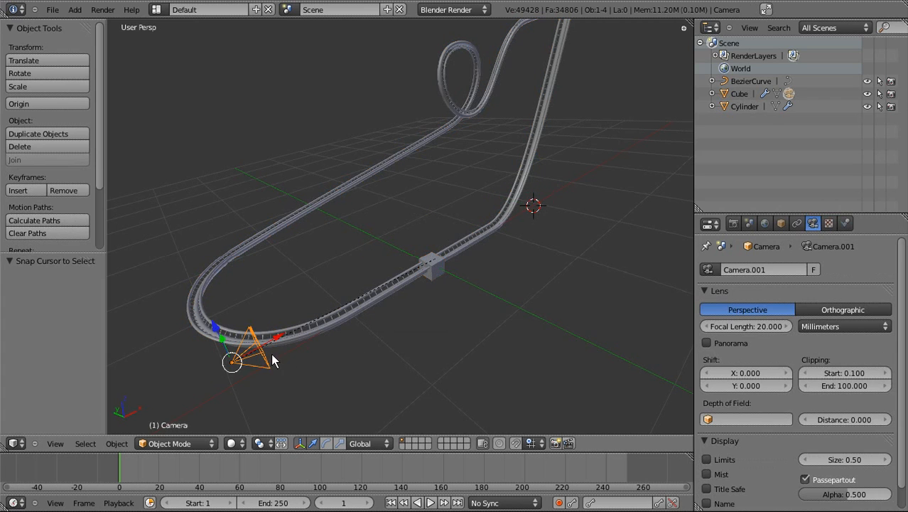
key("shift+s")
left_click(276, 338)
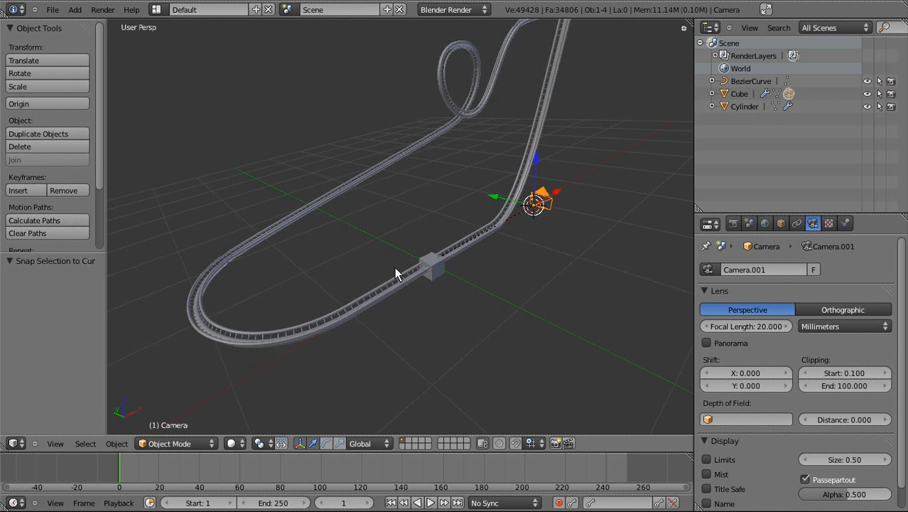
Step: Move the camera -1.913 units along the X axis onto the visible cube on the track
scroll(556, 198, "up", 3)
key("g")
key("x")
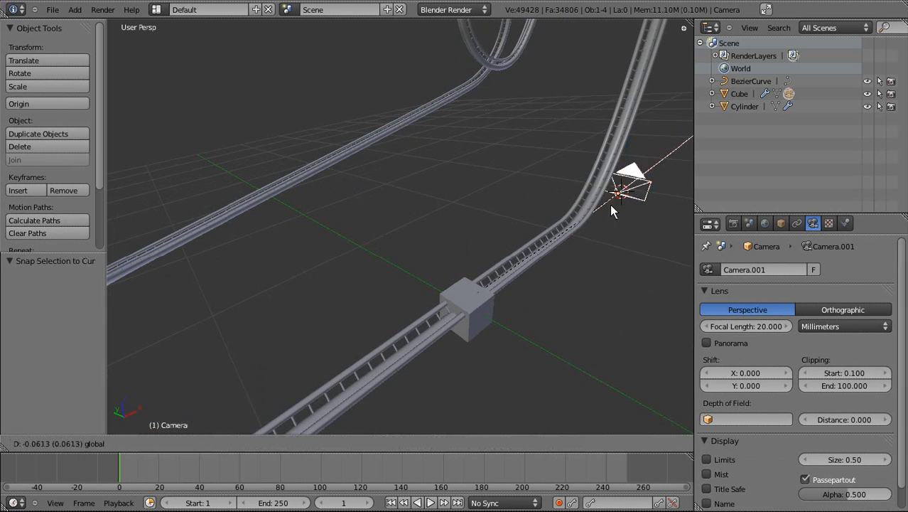
left_click(502, 311)
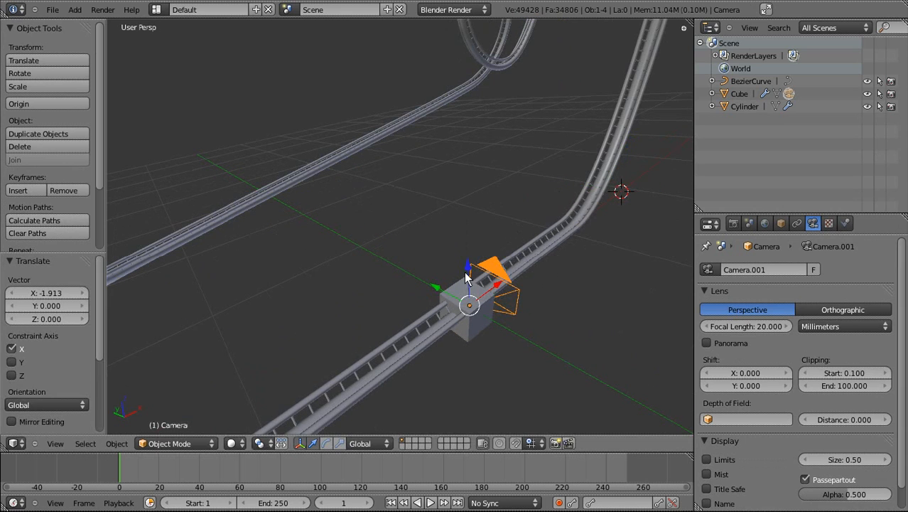
Step: Raise the camera above the cube along the Z axis by 0.135 and a further 0.057 units
key("g")
key("z")
left_click(467, 258)
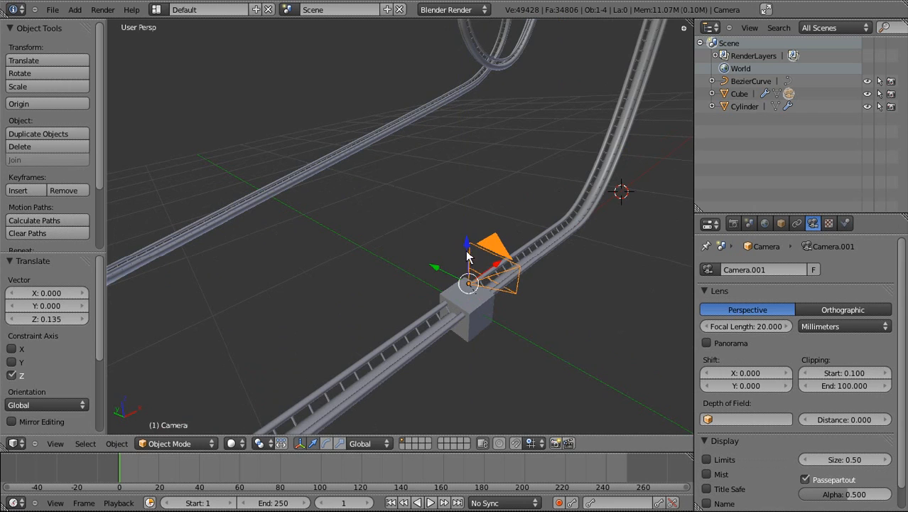
middle_click_drag(469, 256, 415, 256)
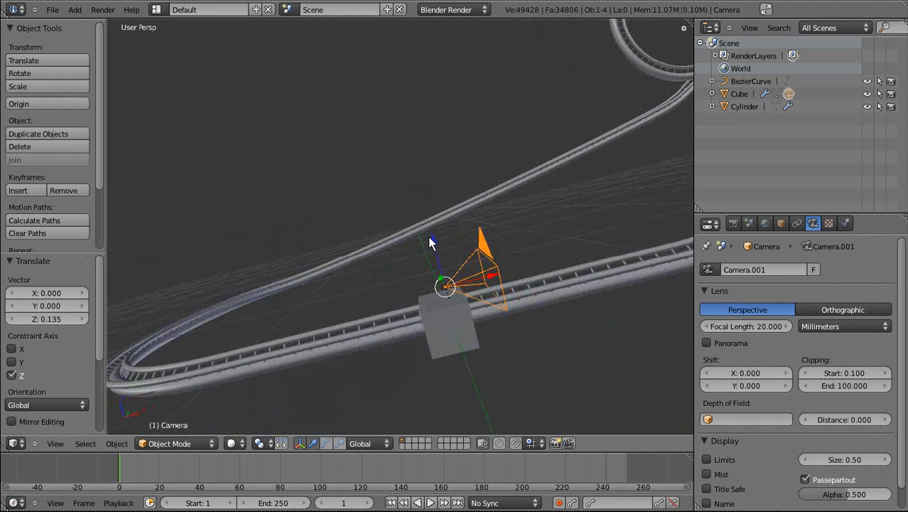
key("g")
key("z")
left_click(428, 221)
Step: Select the cube and slide it back and forth along the X axis to test the ride, placing it 0.557 units forward
right_click(449, 340)
middle_click_drag(487, 294, 348, 272)
key("g")
key("x")
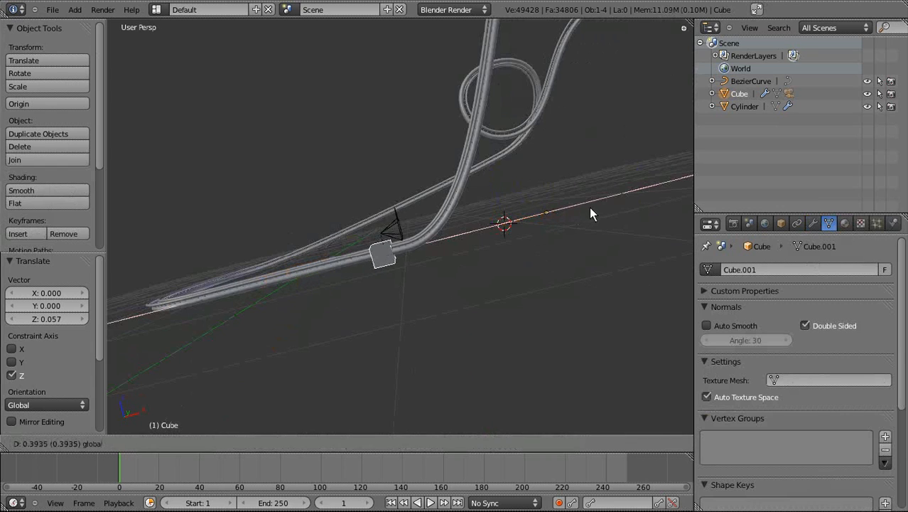
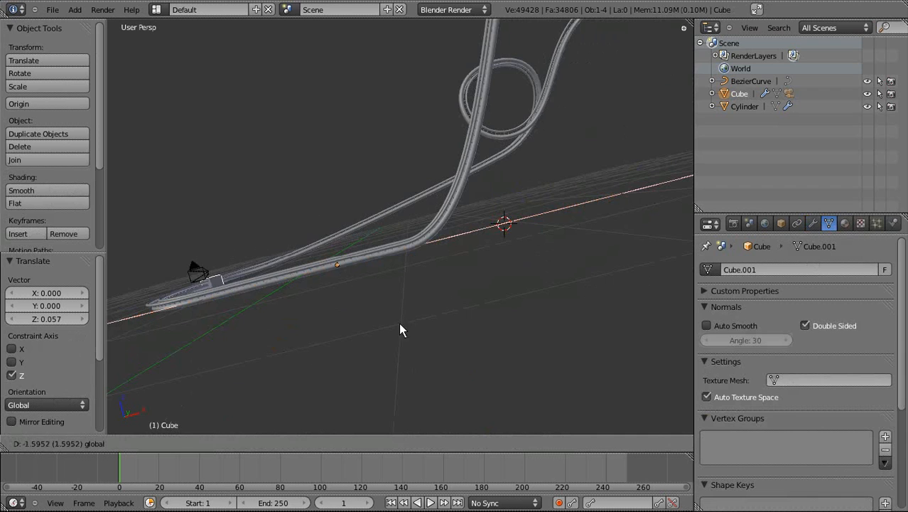
left_click(589, 237)
Step: Move the cube -0.882 units along the X axis and insert a Location keyframe at frame 1
middle_click_drag(507, 217, 389, 262)
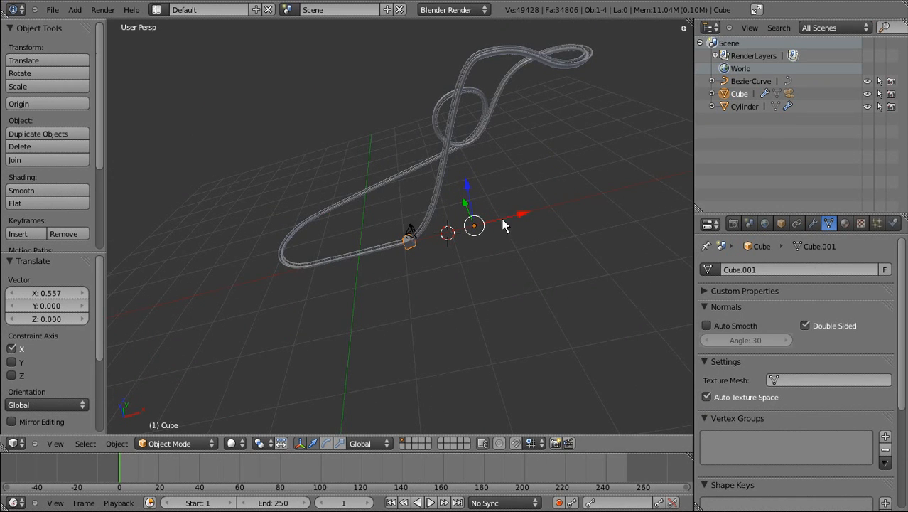
left_click_drag(512, 221, 474, 239)
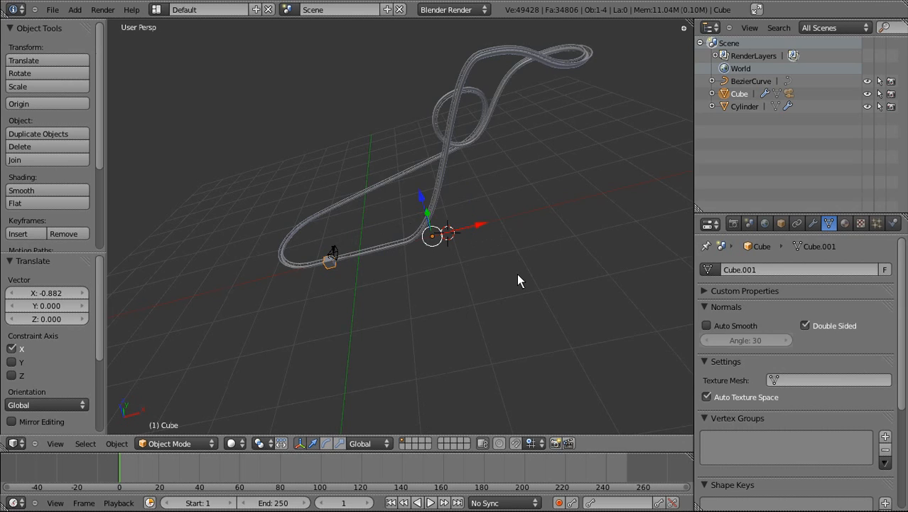
key("i")
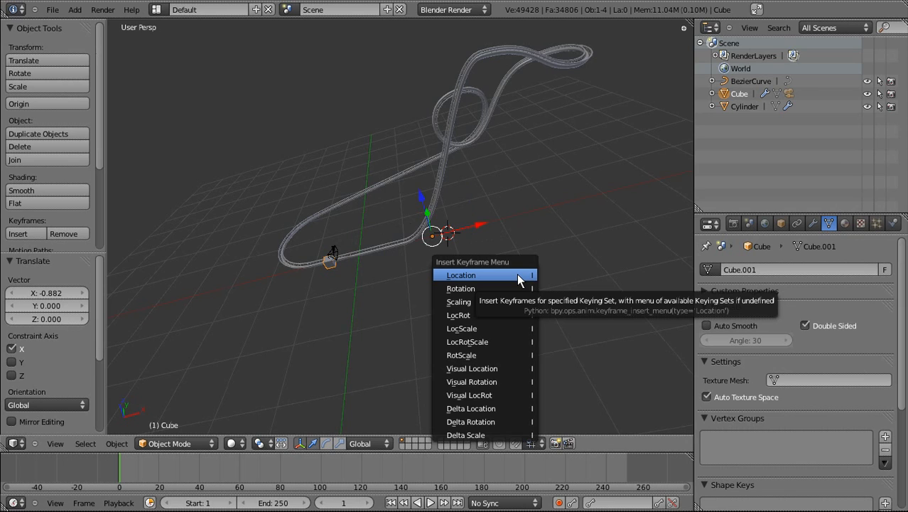
left_click(518, 279)
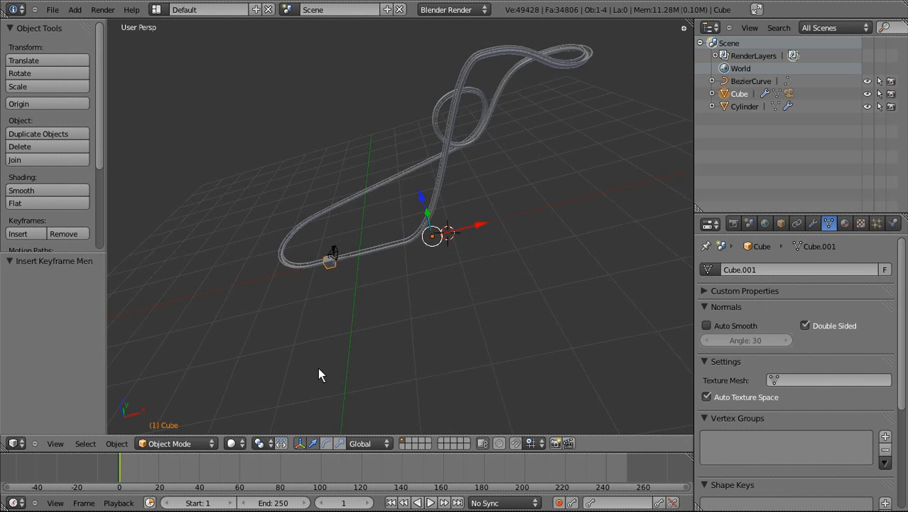
Step: Set the current frame of the animation to 50
left_click(134, 470)
left_click_drag(137, 470, 163, 476)
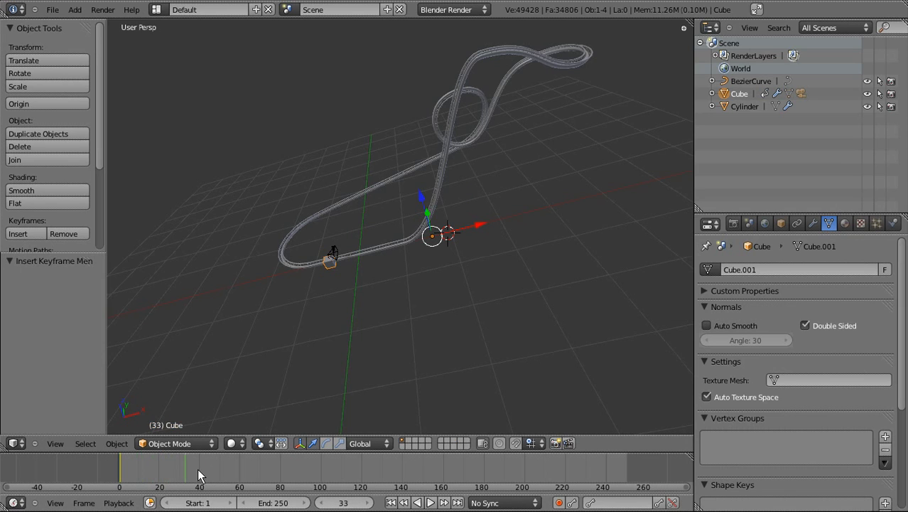
mouse_move(234, 463)
left_mouse_down()
mouse_move(209, 469)
mouse_move(242, 466)
mouse_move(229, 482)
left_mouse_up()
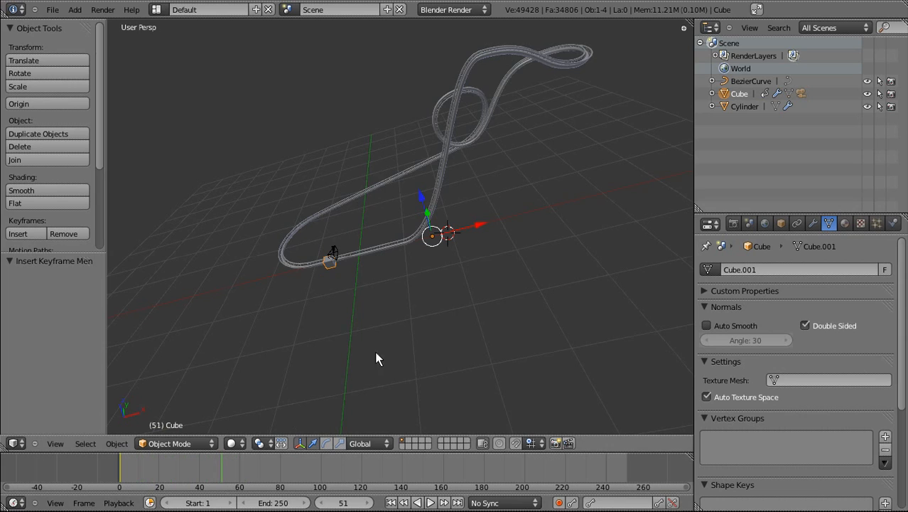
key("Left")
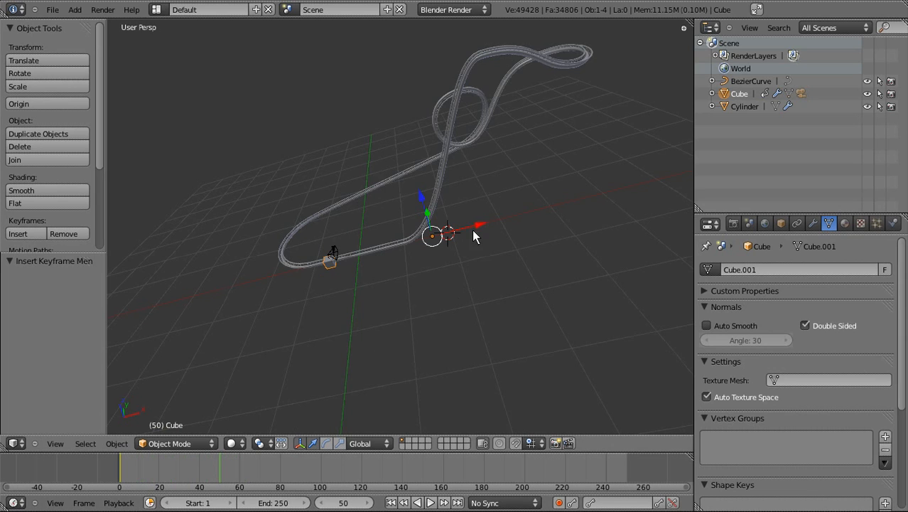
Step: Move the cube 0.917 units along the X axis and insert a Location keyframe at frame 50
left_click_drag(473, 229, 520, 225)
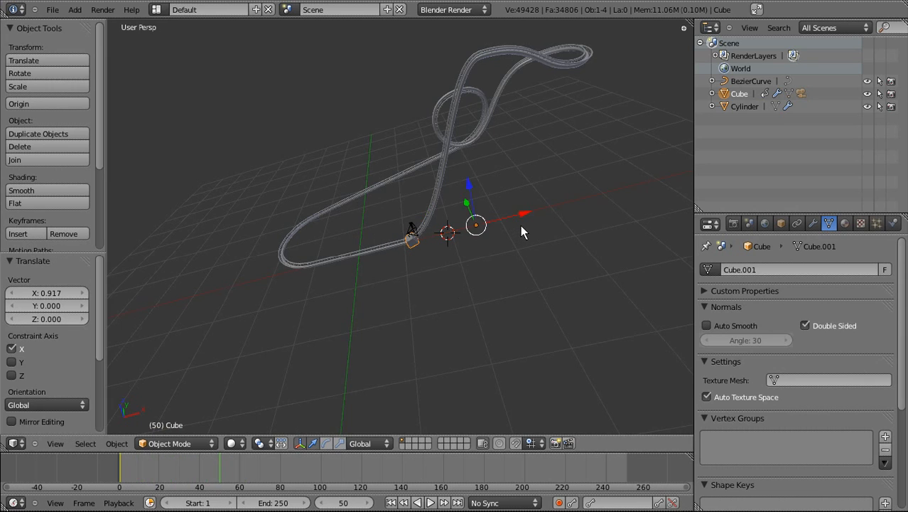
key("i")
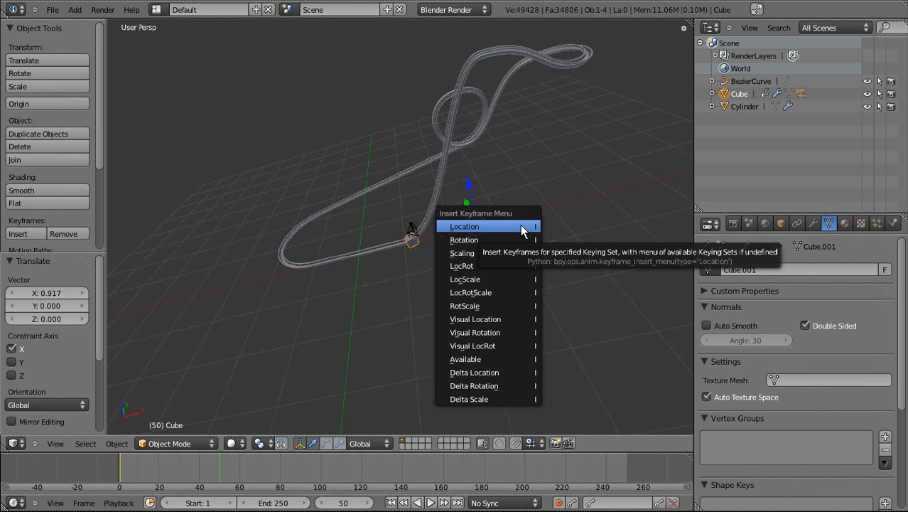
left_click(521, 227)
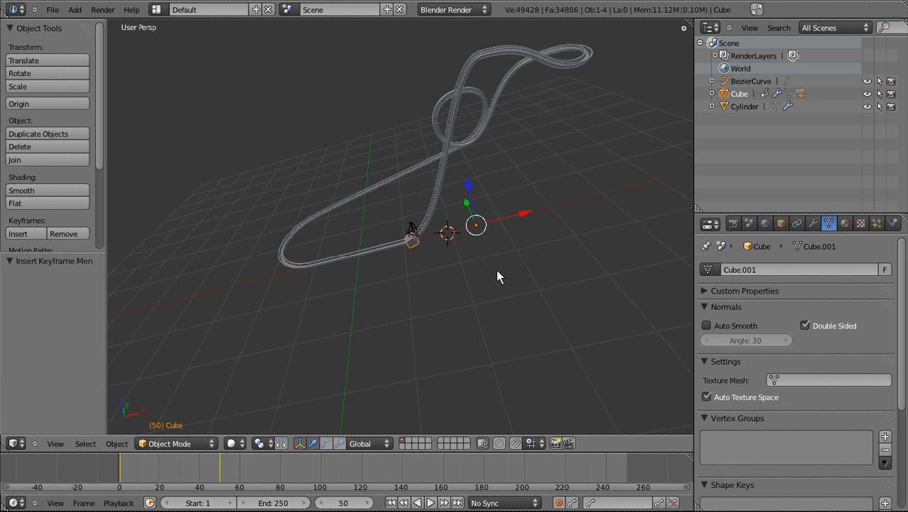
Step: Set the end frame of the animation to 500
left_click(248, 463)
left_click_drag(249, 463, 404, 459)
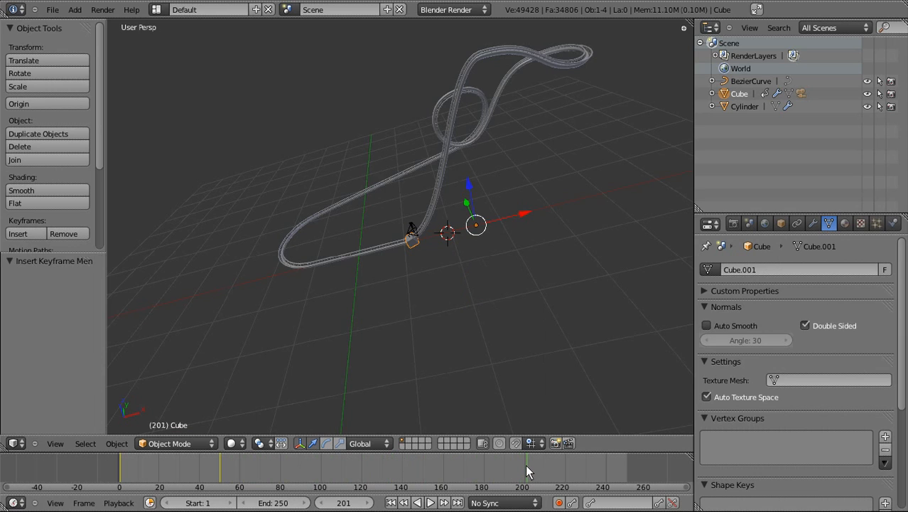
scroll(519, 469, "down", 3, "ctrl")
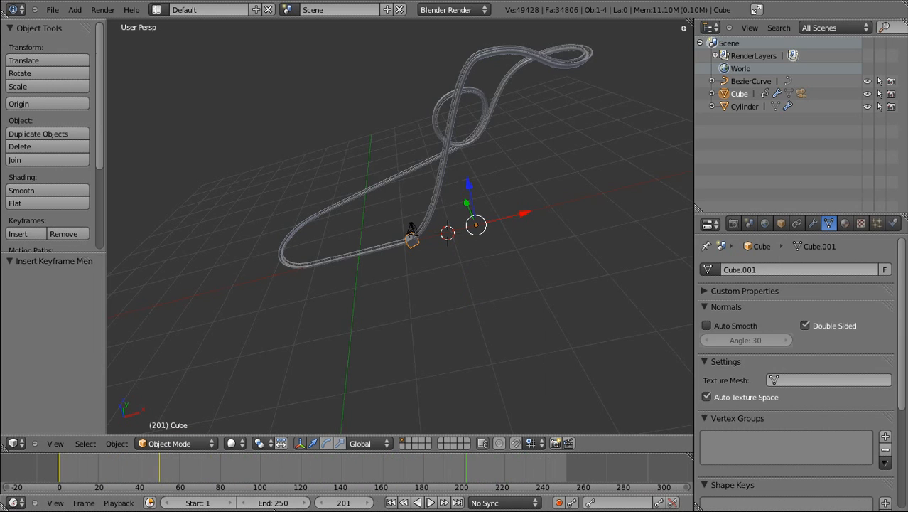
left_click(286, 505)
type("500")
key("Return")
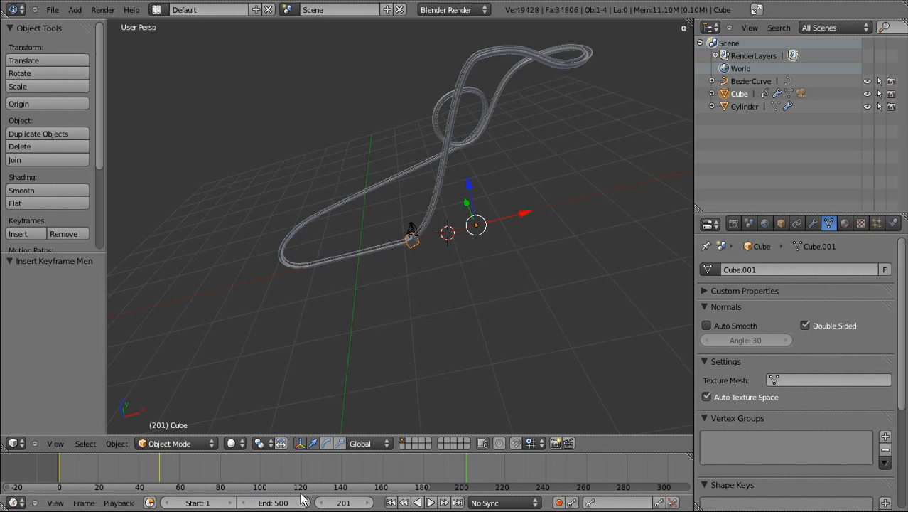
Step: At frame 300, move the cube 1.939 units along the X axis to the top of the track and insert a Location keyframe
left_click_drag(507, 481, 669, 493)
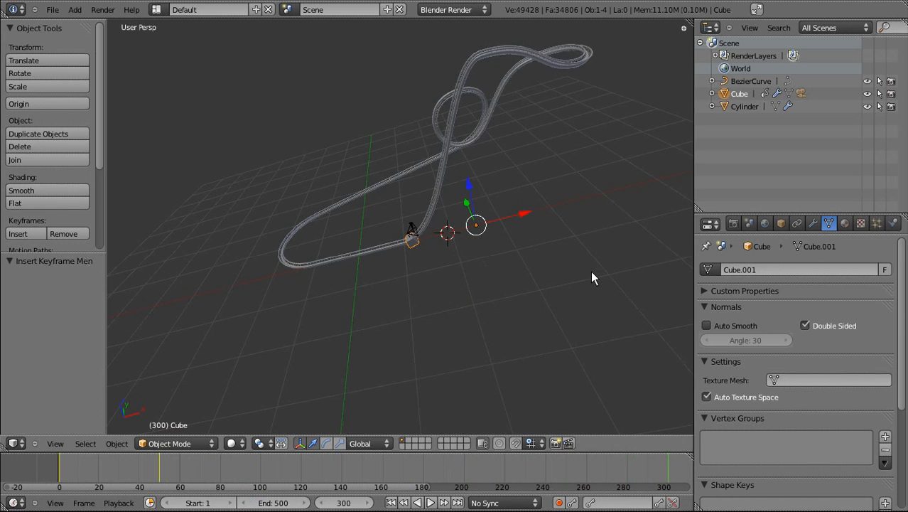
middle_click_drag(658, 481, 604, 481)
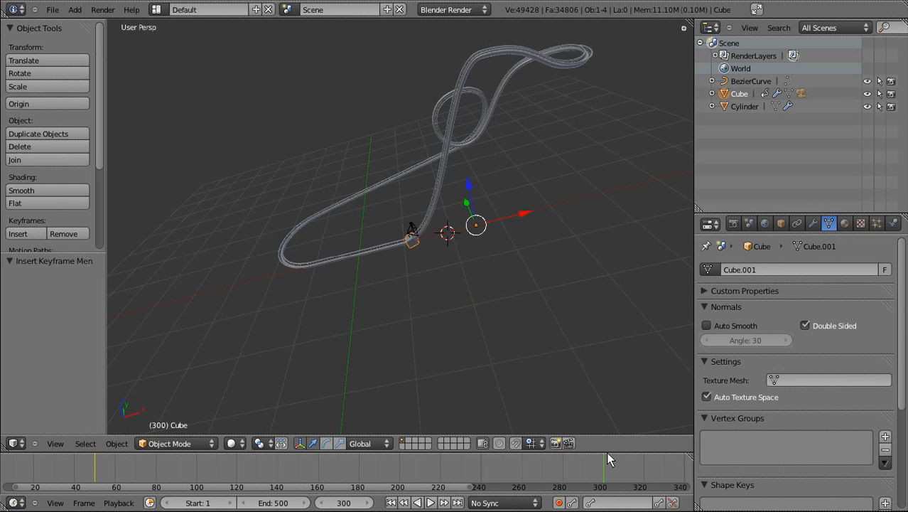
key("g")
key("x")
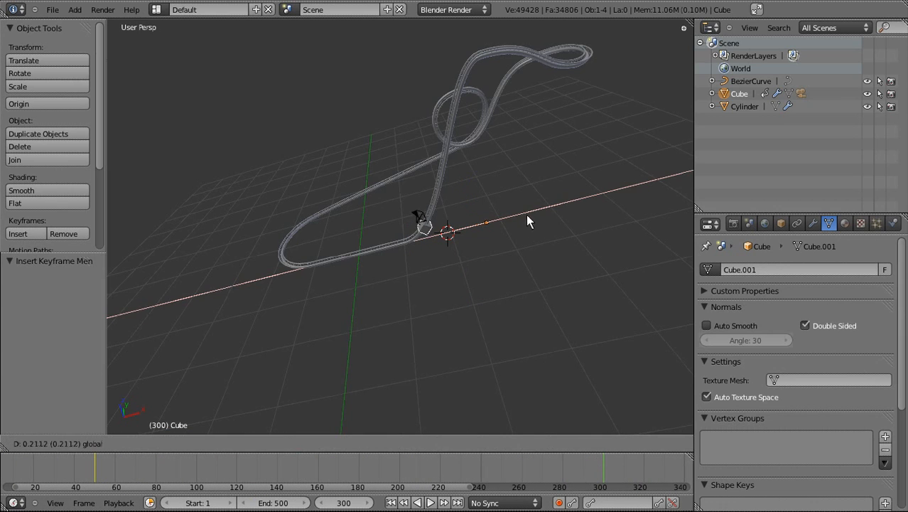
left_click(604, 168)
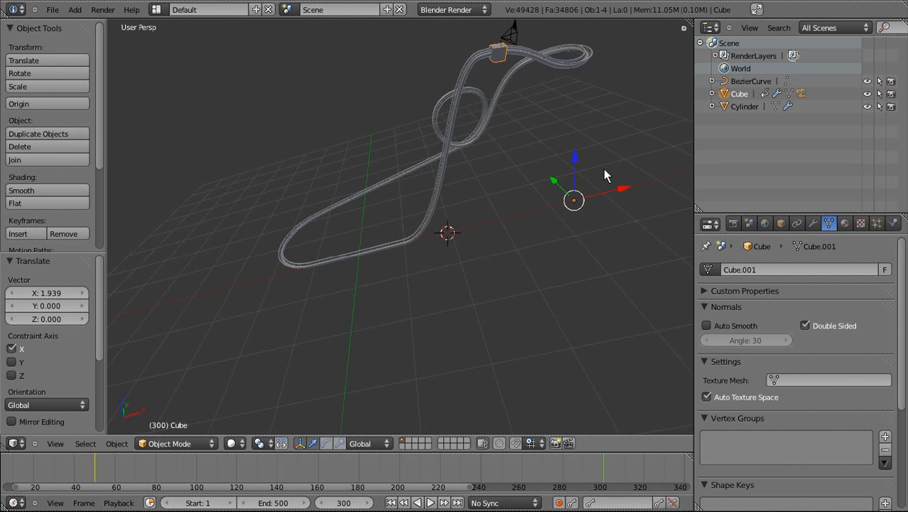
key("i")
left_click(602, 169)
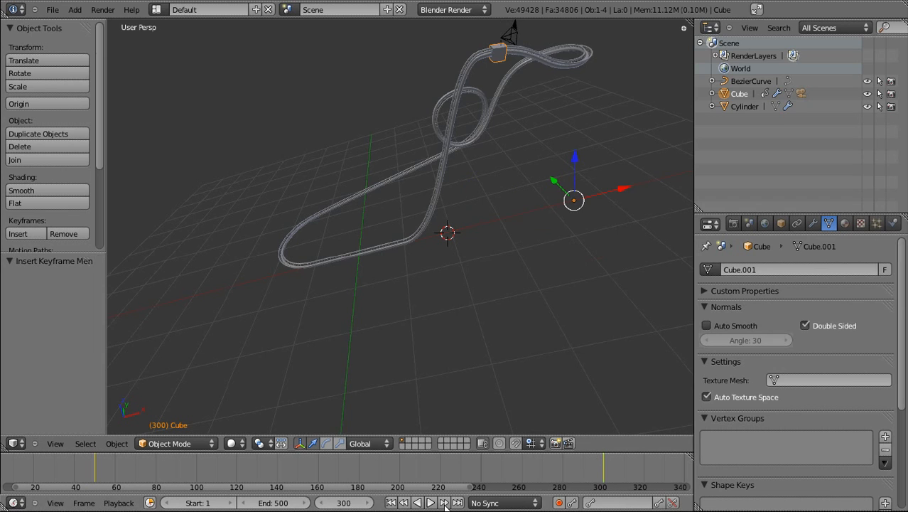
Step: Play the animation from the first frame to check the cube's climb up the track, then stop it
left_click(390, 502)
left_click(430, 502)
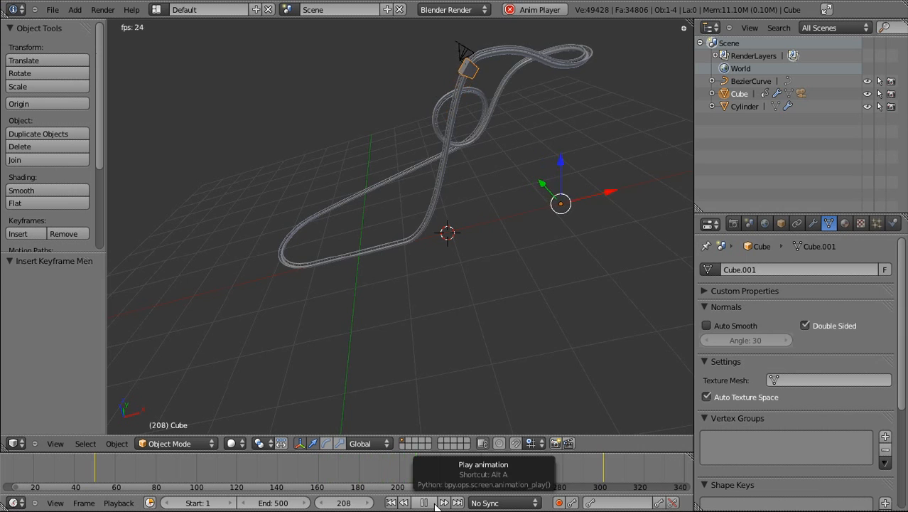
left_click(435, 503)
Step: Try moving the cube 0.634 units along the X axis at frame 330, then scrub back through the earlier frames
middle_click_drag(551, 481, 176, 452)
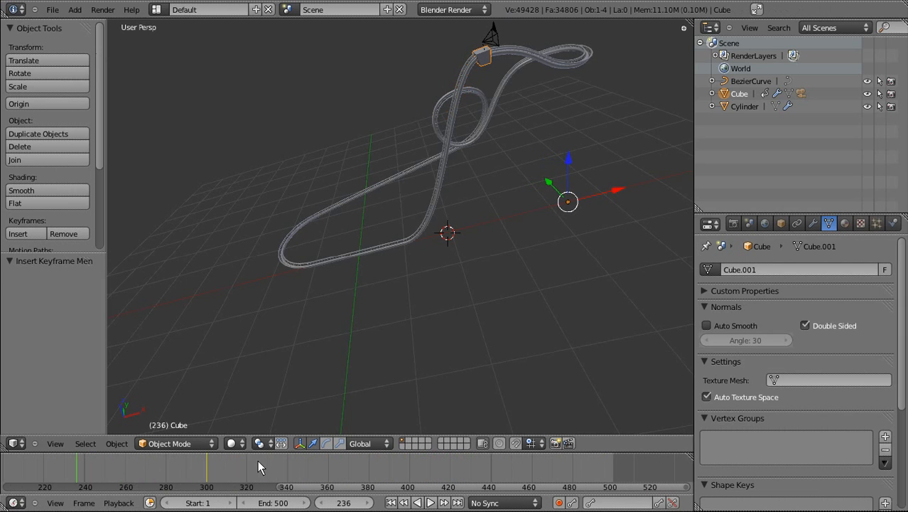
left_click(221, 472)
left_click_drag(222, 472, 262, 475)
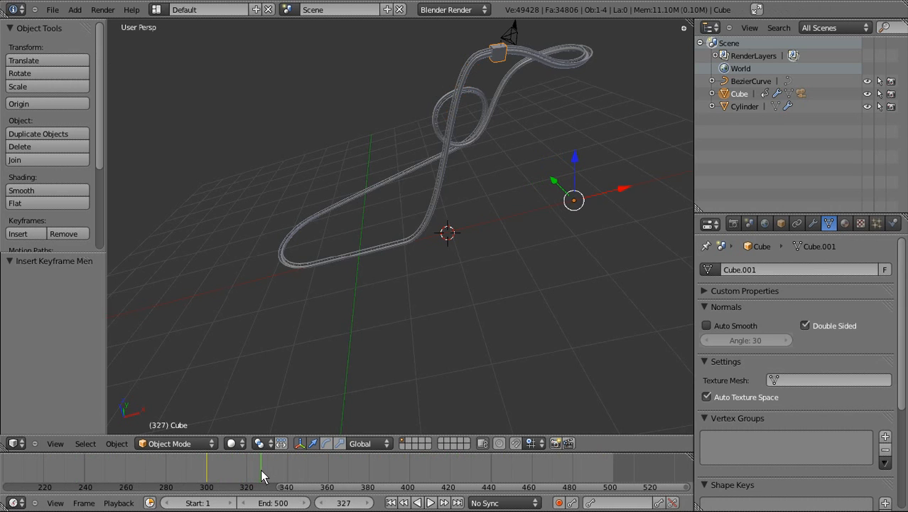
middle_click_drag(498, 213, 538, 291)
left_click_drag(544, 295, 580, 297)
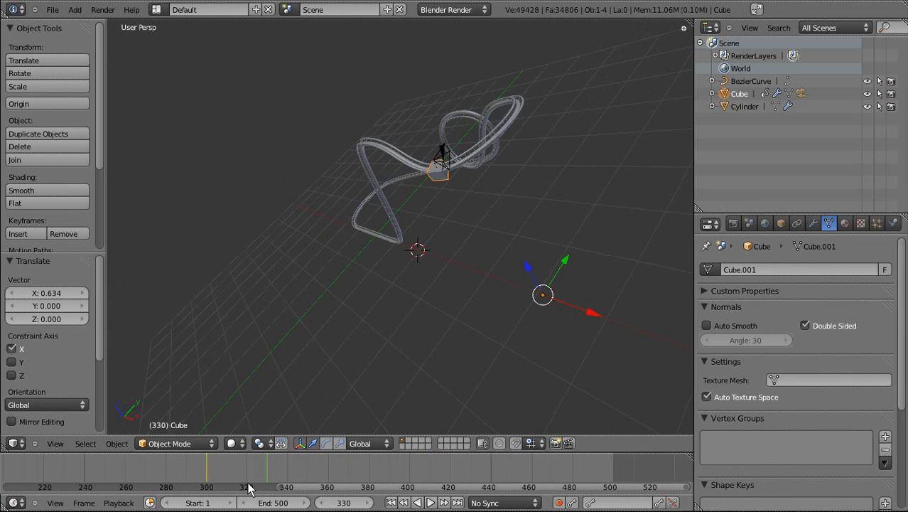
scroll(266, 474, "left", 8, "ctrl")
left_click_drag(244, 477, 258, 480)
scroll(275, 469, "right", 8, "ctrl")
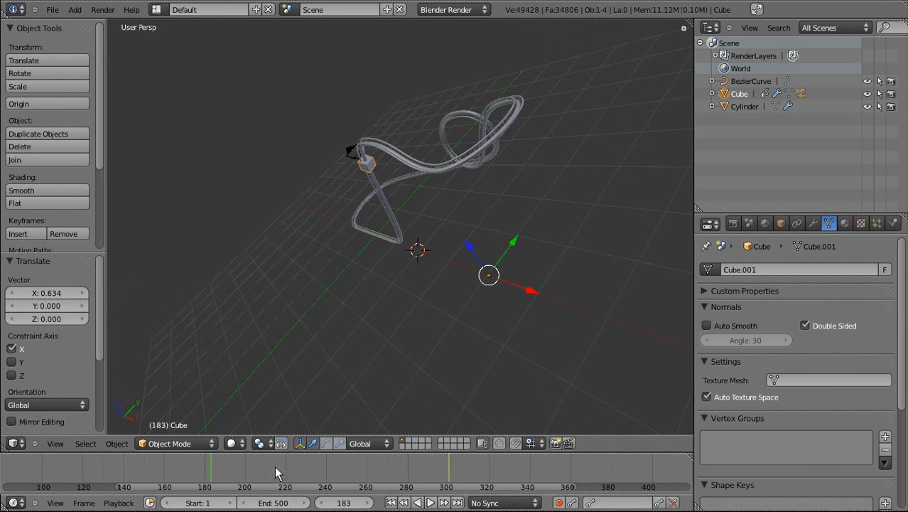
Step: At frame 320, move the cube 0.530 units along the X axis down the first drop and insert a Location keyframe
left_click(395, 470)
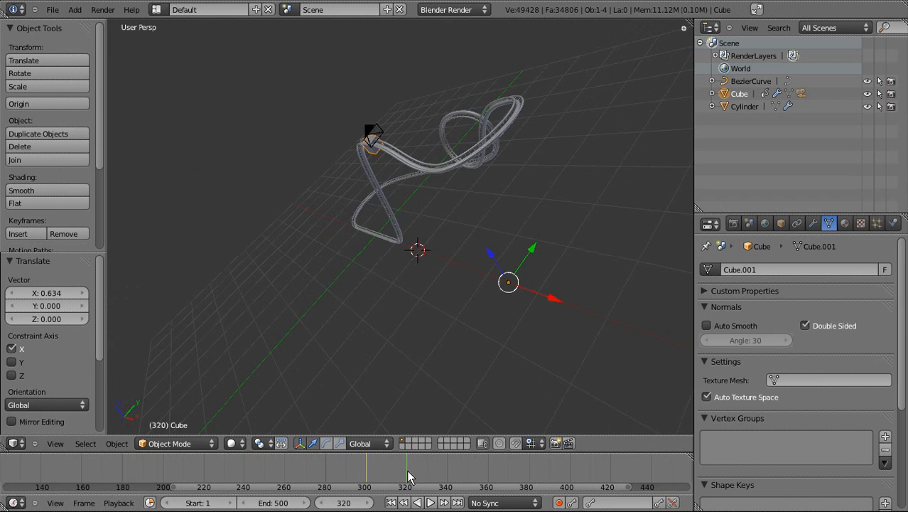
left_click_drag(553, 300, 581, 295)
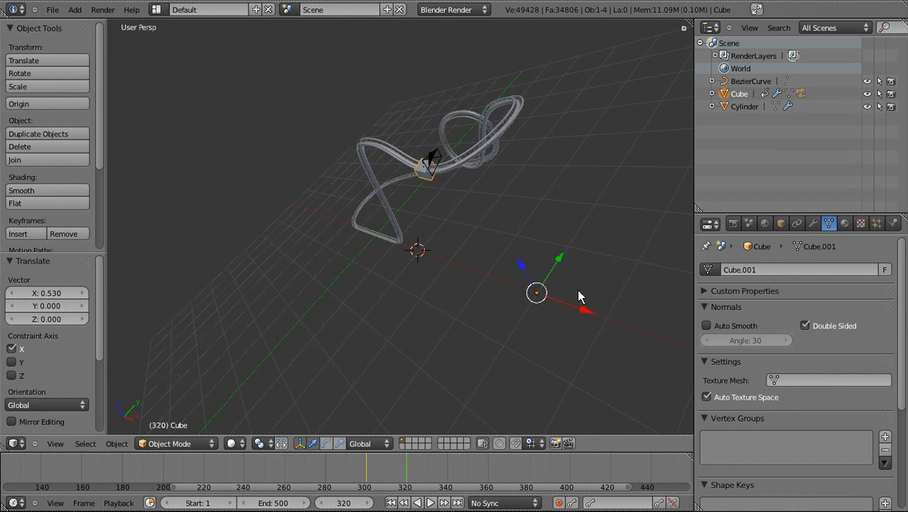
key("i")
left_click(582, 296)
Step: At frame 350, move the cube 1.229 units along the X axis and insert a Location keyframe
left_click(431, 476)
left_click_drag(441, 477, 460, 482)
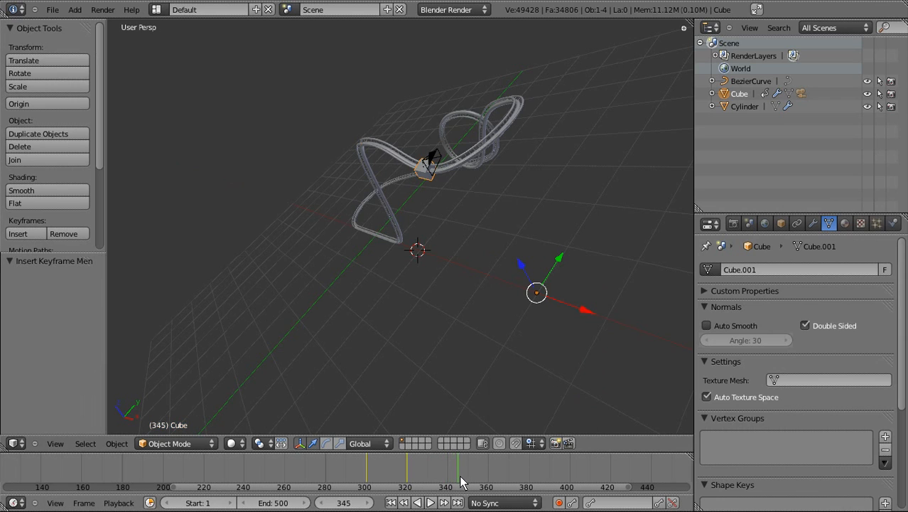
left_click(468, 467)
left_click_drag(590, 317, 699, 274)
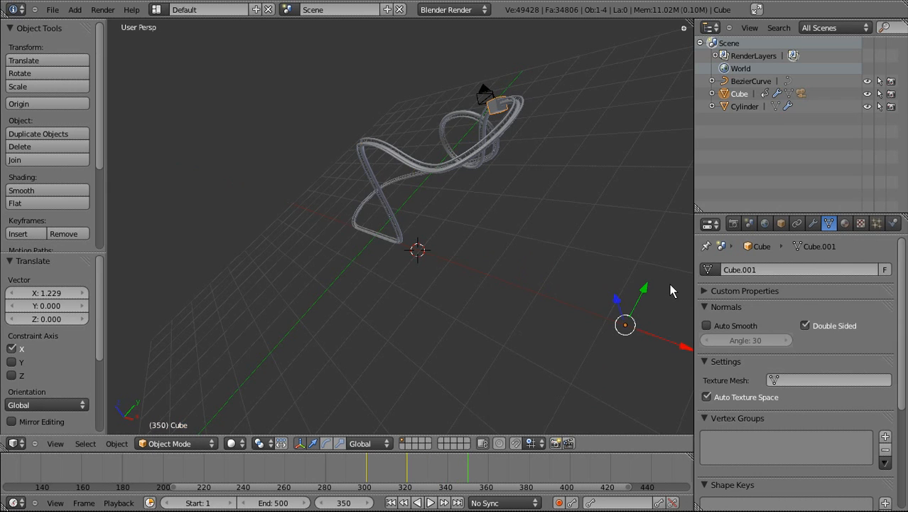
key("i")
left_click(669, 283)
Step: Play the animation from frame 275 to check the cube's speed through the drop, then stop it
left_click_drag(397, 474, 331, 474)
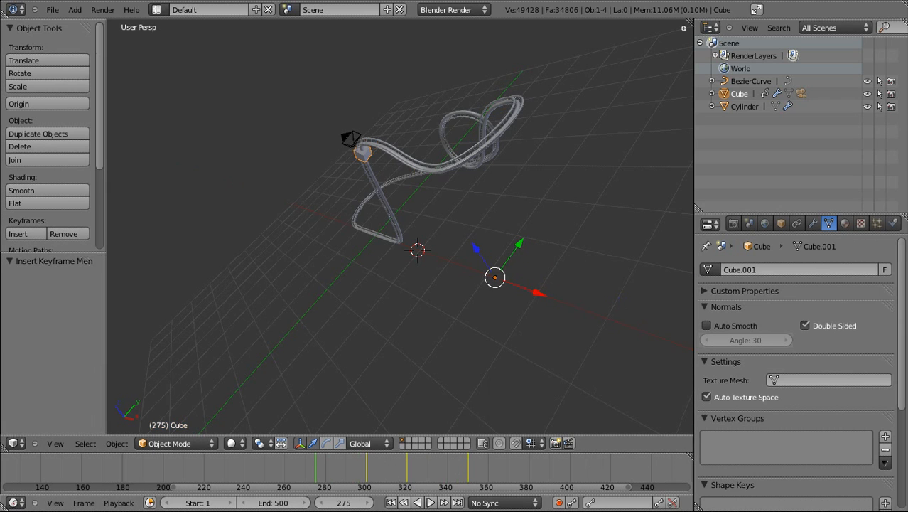
left_click(431, 503)
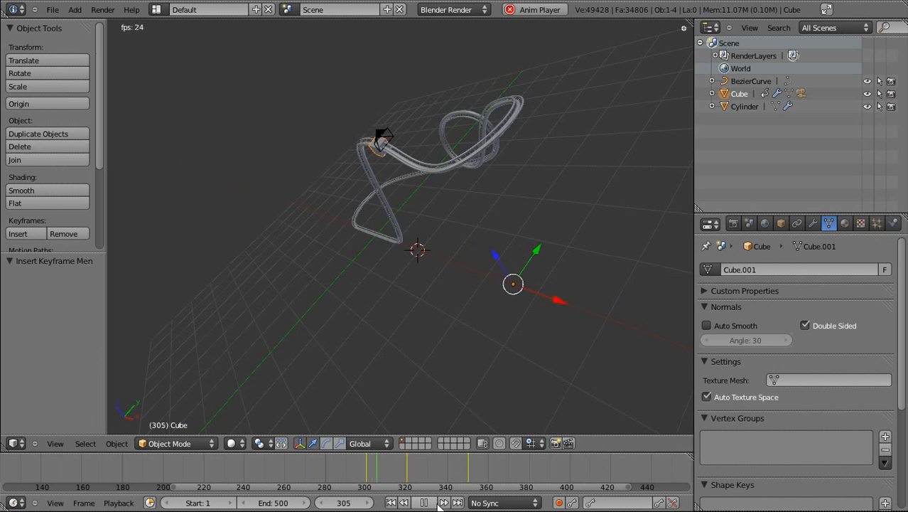
left_click(430, 502)
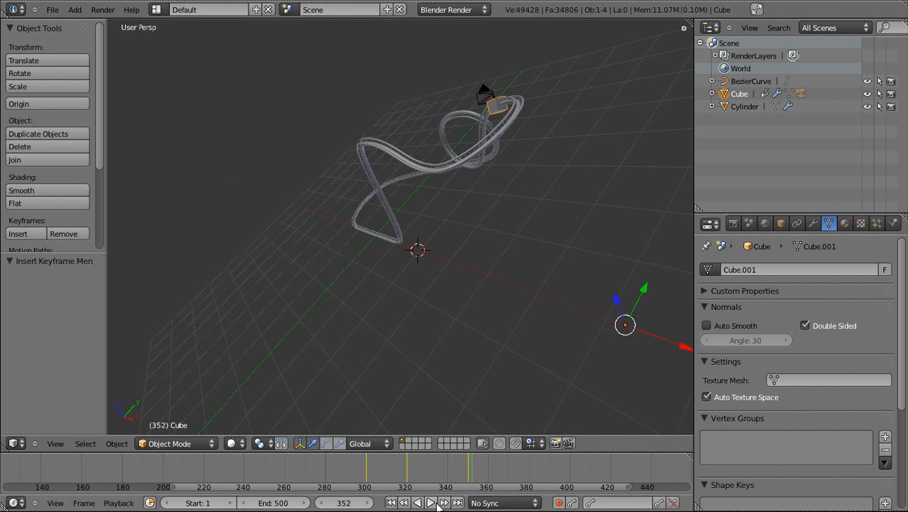
Step: Insert a Location keyframe for the cube at frame 370 and delete its keyframe at frame 350
left_click_drag(468, 482, 509, 476)
key("i")
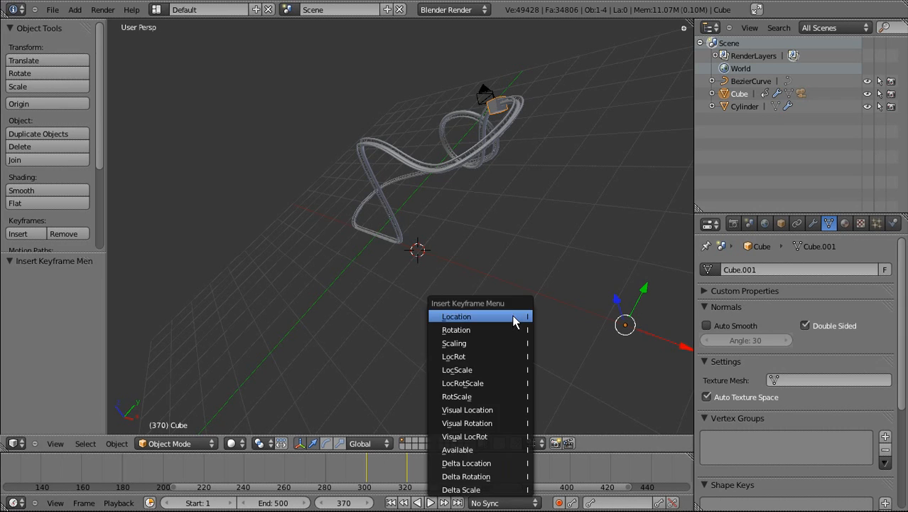
left_click(514, 318)
key("alt+i")
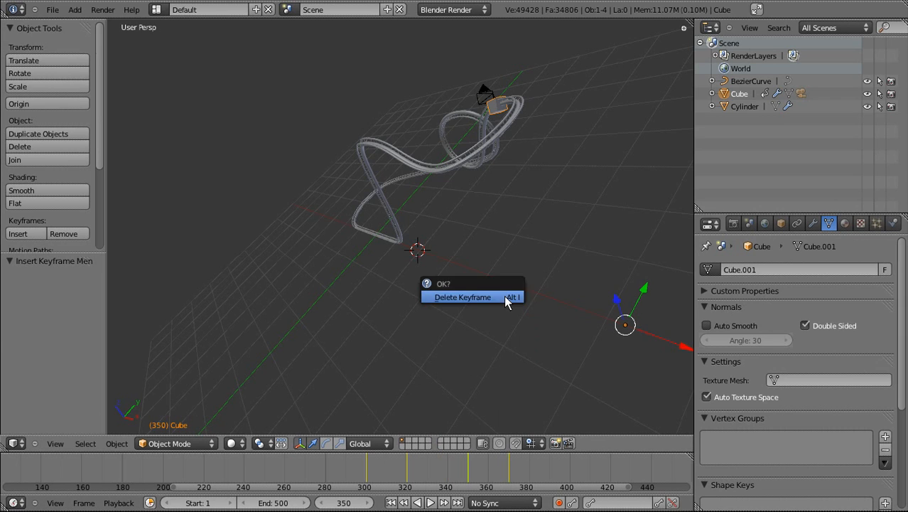
left_click(505, 301)
Step: Play the animation from frame 281 to check the retimed section up to frame 370
left_click_drag(460, 464, 327, 473)
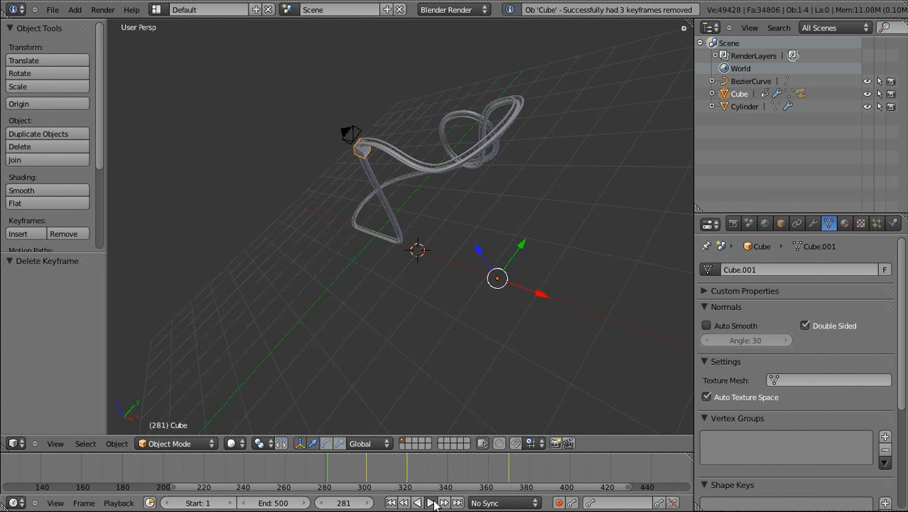
left_click(431, 503)
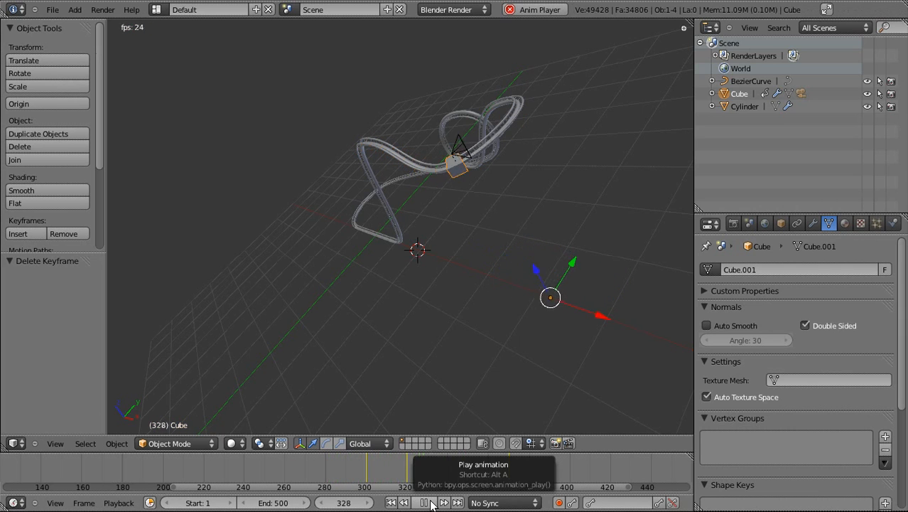
left_click(432, 503)
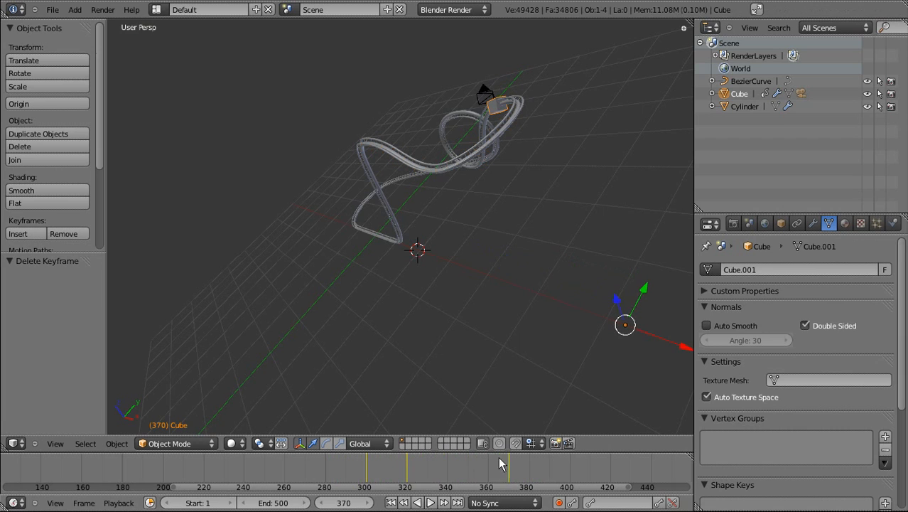
Step: At frame 440, move the cube 3.563 units along the X axis past the loop and insert a Location keyframe
middle_click_drag(462, 472, 345, 473)
left_click(340, 475)
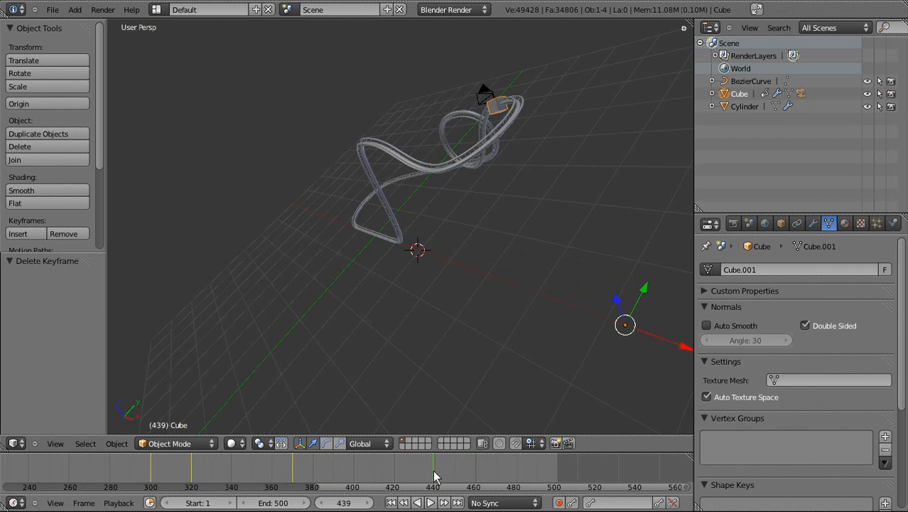
middle_click_drag(426, 409, 560, 245)
left_click_drag(560, 245, 571, 240)
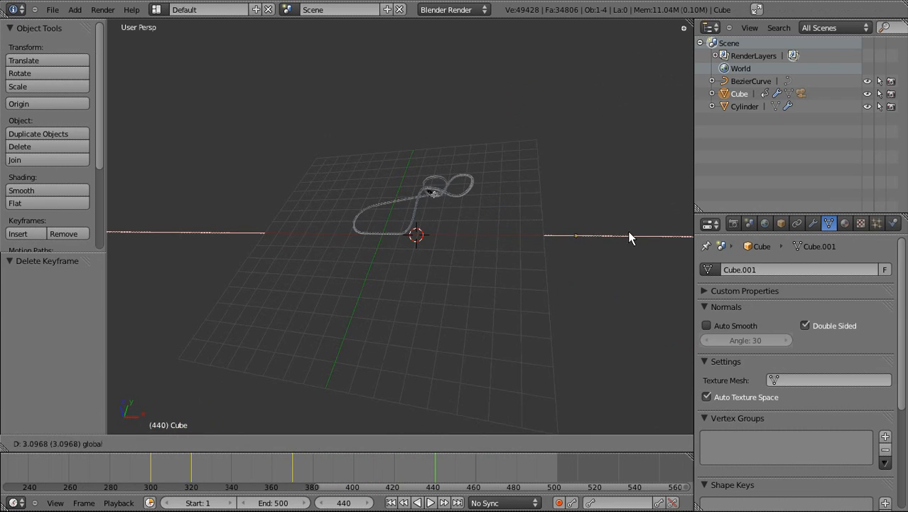
left_click_drag(643, 237, 630, 234)
key("i")
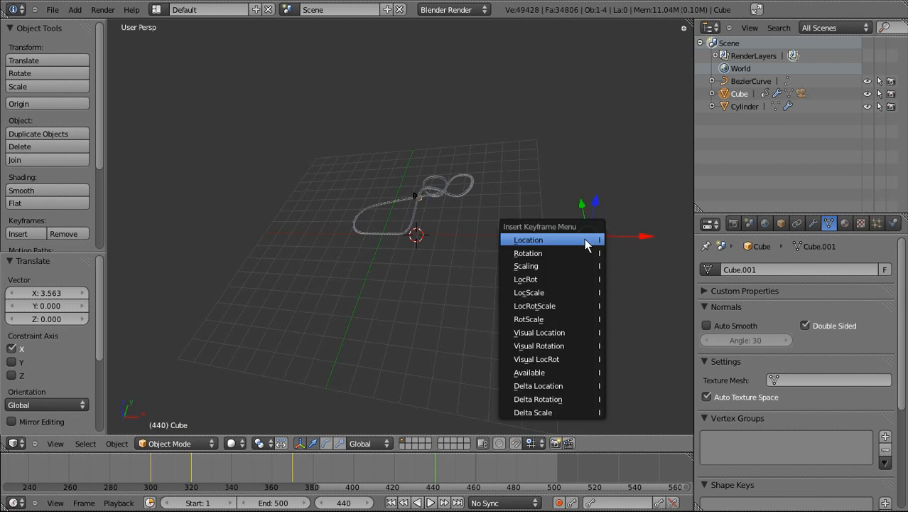
left_click(584, 240)
Step: Play the animation from frame 302 to check the cube's ride through the loop, stopping around frame 440
scroll(247, 479, "up", 5, "ctrl")
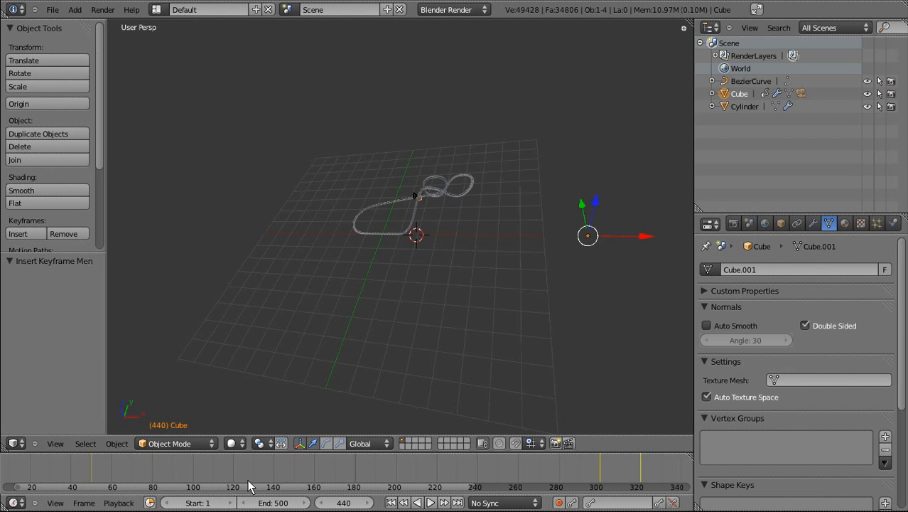
scroll(587, 467, "down", 5, "ctrl")
left_click(256, 466)
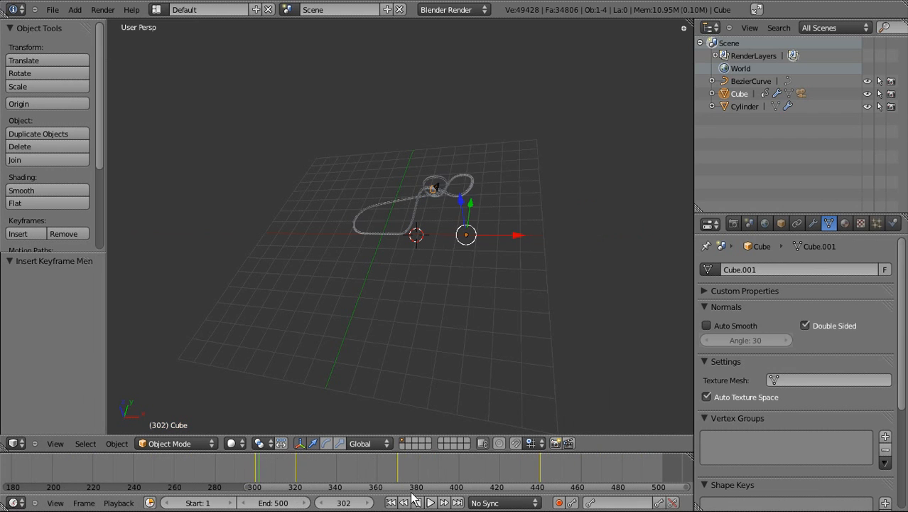
left_click(430, 503)
scroll(464, 304, "up", 6)
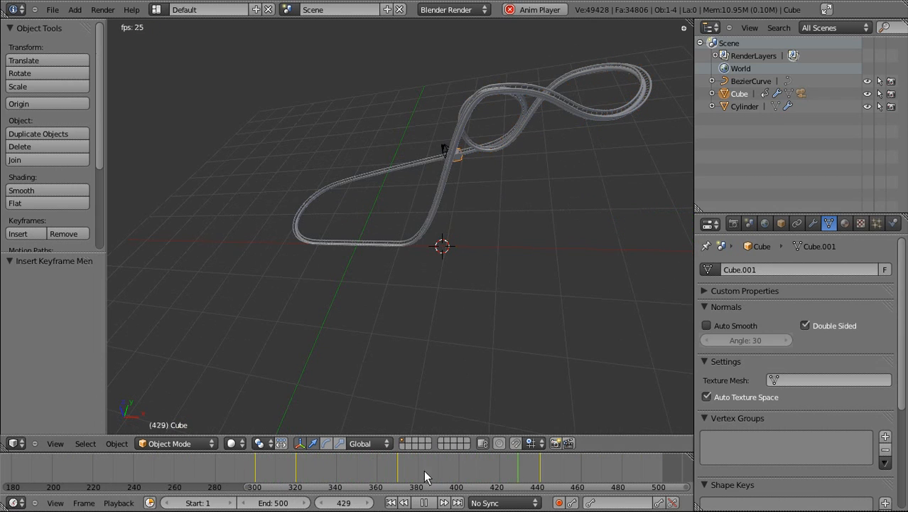
left_click(423, 502)
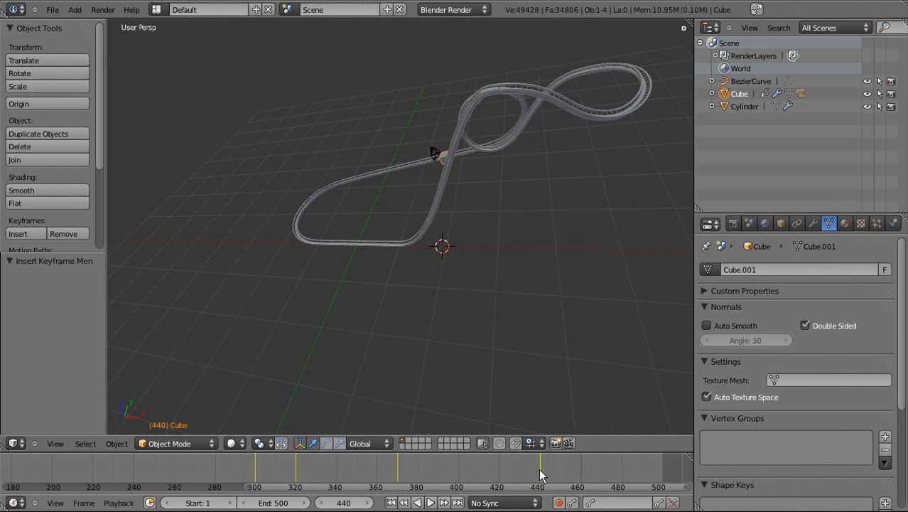
Step: At frame 500, move the cube about 2.55 units along the X axis toward the track's end and insert a Location keyframe
middle_click_drag(612, 310, 533, 449)
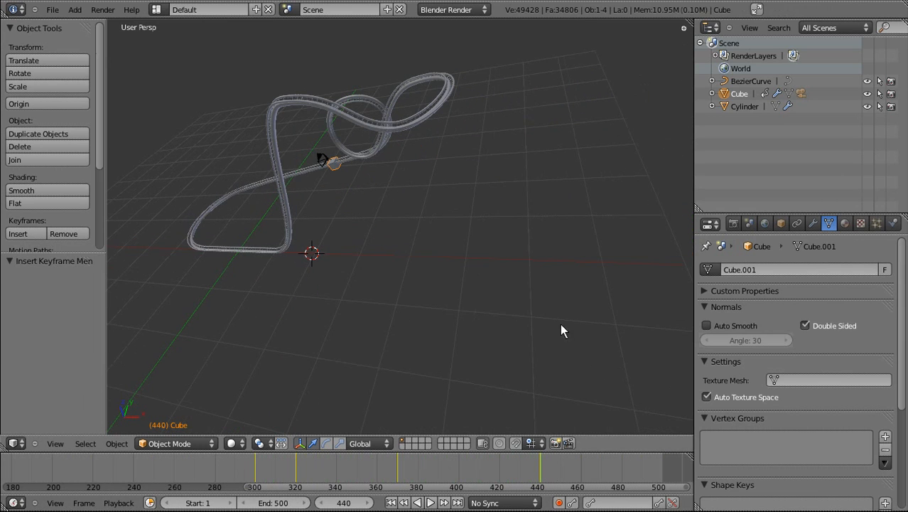
middle_click_drag(560, 323, 519, 398)
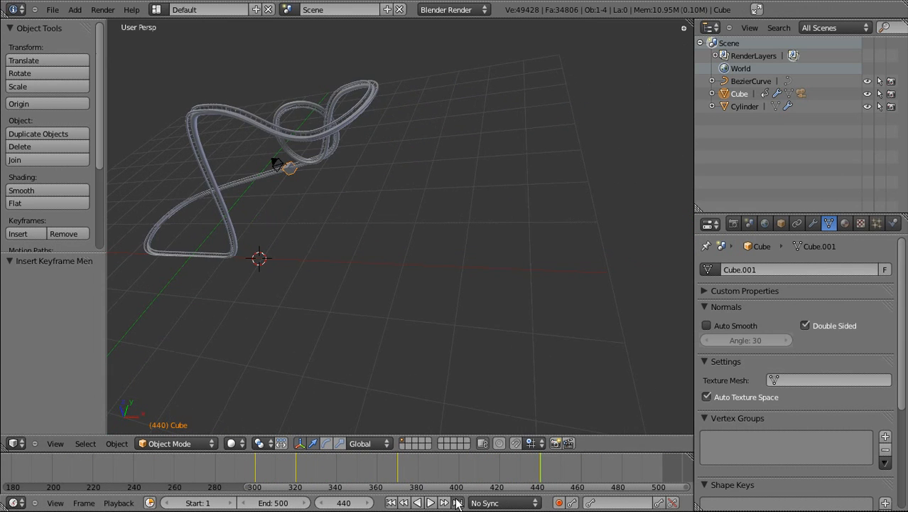
left_click(457, 503)
scroll(488, 312, "down", 2)
left_click_drag(646, 261, 661, 255)
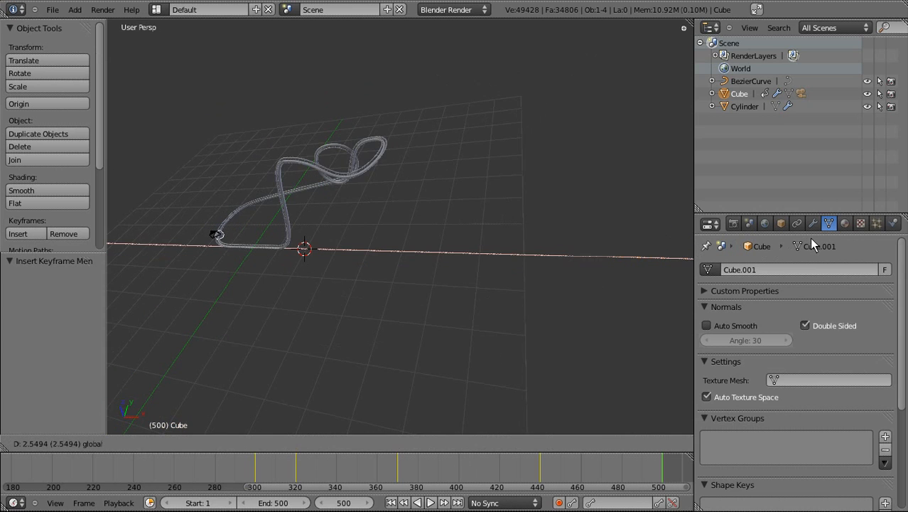
left_click(479, 283)
key("i")
left_click(480, 284)
Step: Play the animation from frame 377 past the last frame to check the cube's ride along the final section
left_click(411, 470)
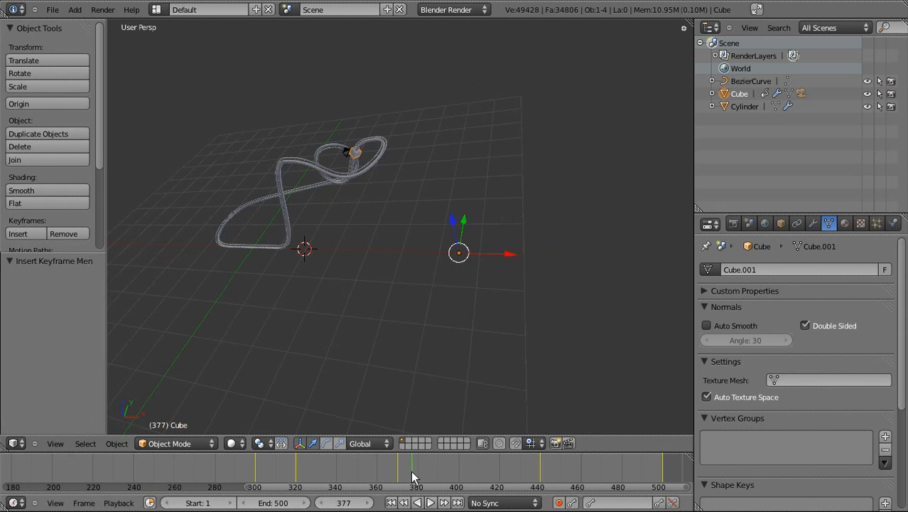
left_click(429, 502)
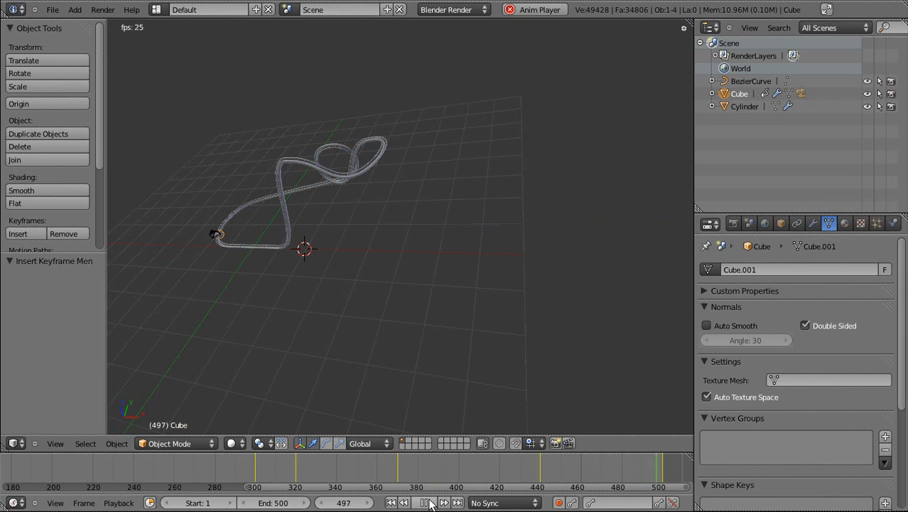
left_click(429, 502)
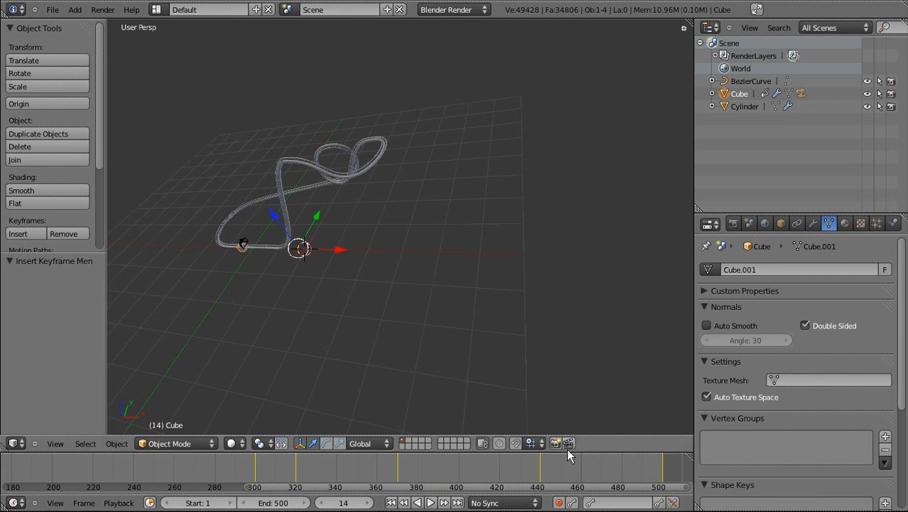
Step: At frame 500, move the cube slightly further along the X axis past the last bend and reinsert its Location keyframe
left_click(457, 503)
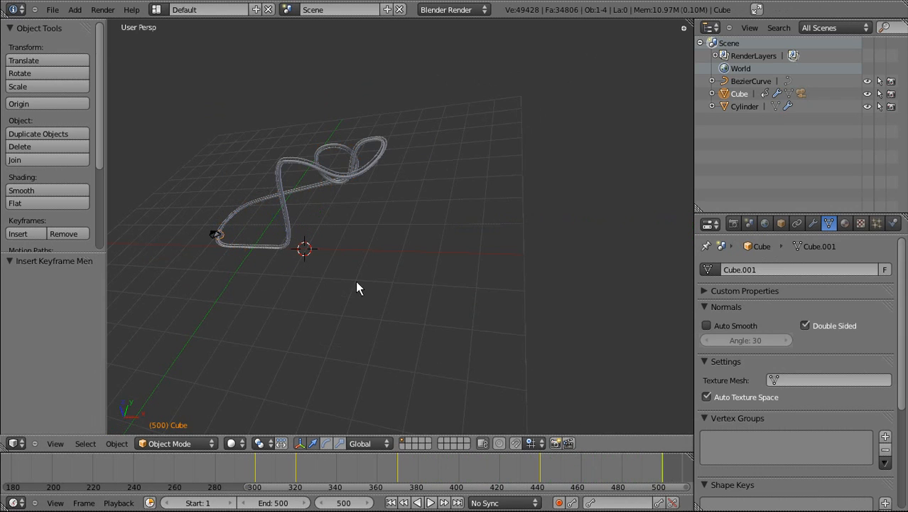
key("g")
key("x")
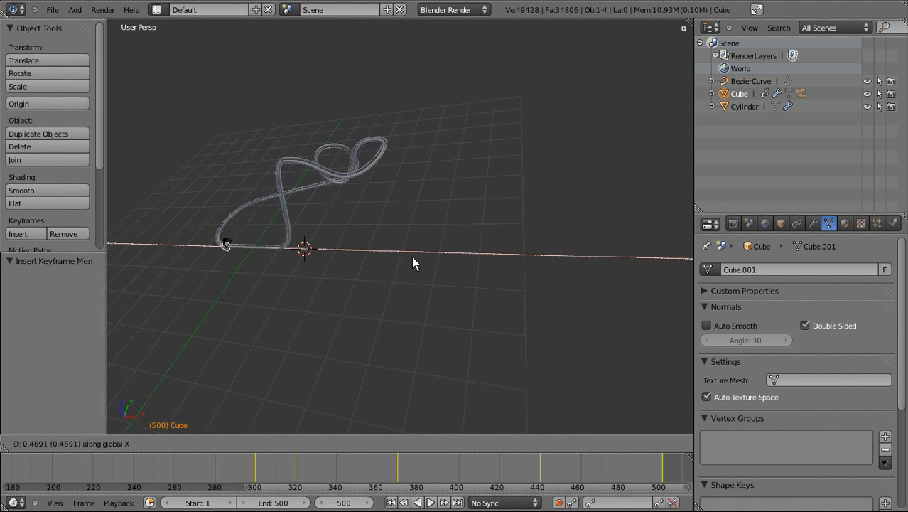
left_click(419, 253)
key("i")
left_click(419, 254)
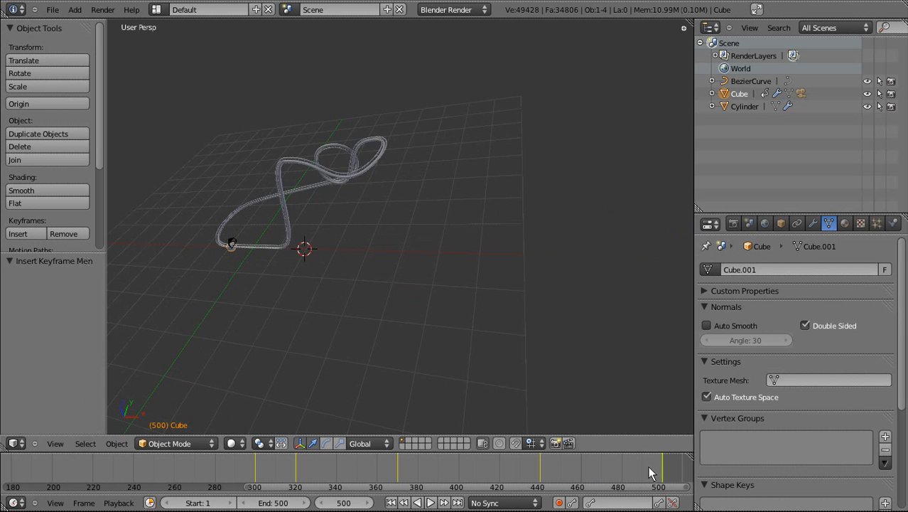
Step: At frame 421, move the cube about 0.99 units along X, insert a Location keyframe, and delete the keyframe at frame 440
left_click(628, 474)
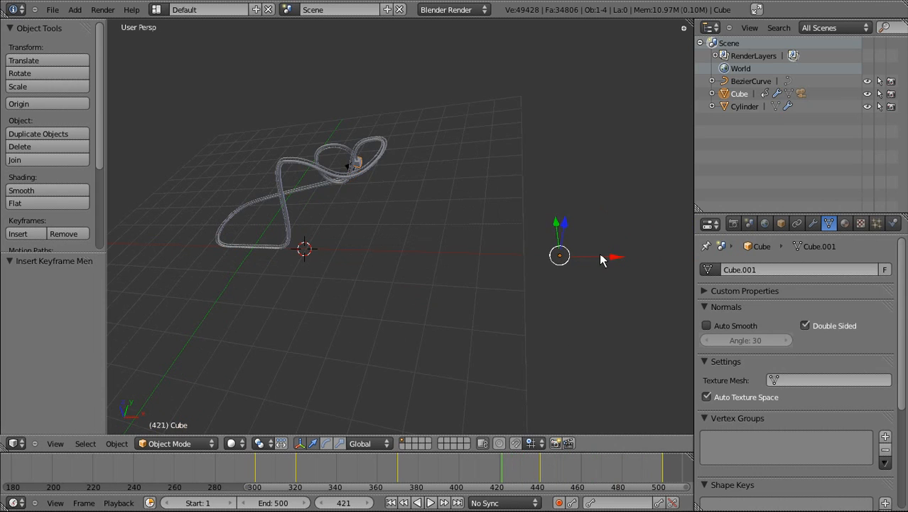
key("g")
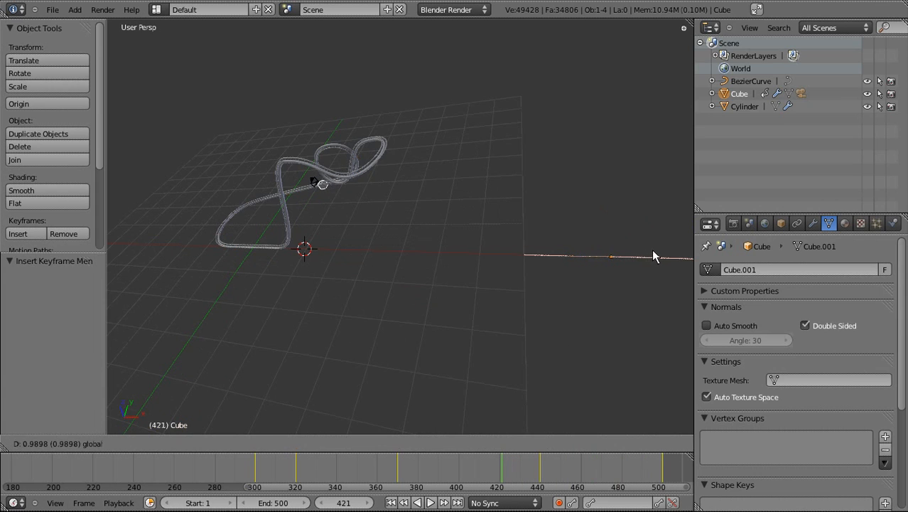
left_click(653, 256)
key("i")
left_click(636, 250)
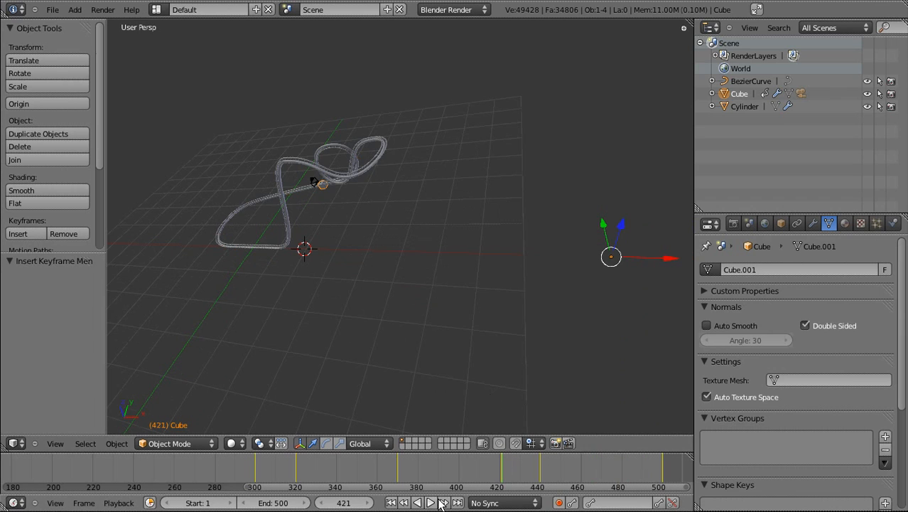
left_click(442, 502)
key("alt+i")
left_click(523, 299)
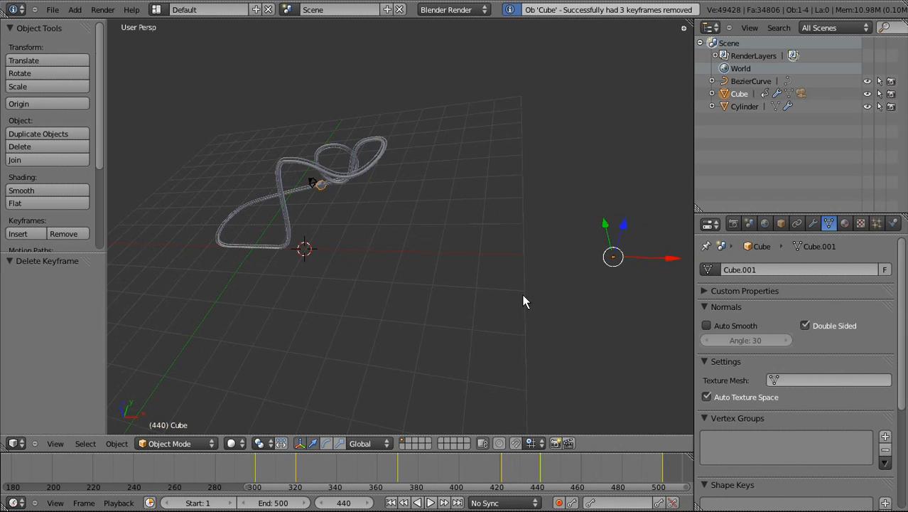
Step: Play the animation from frame 301 to the end to check the retimed ride after the loop
left_click(488, 474)
left_click_drag(489, 474, 257, 474)
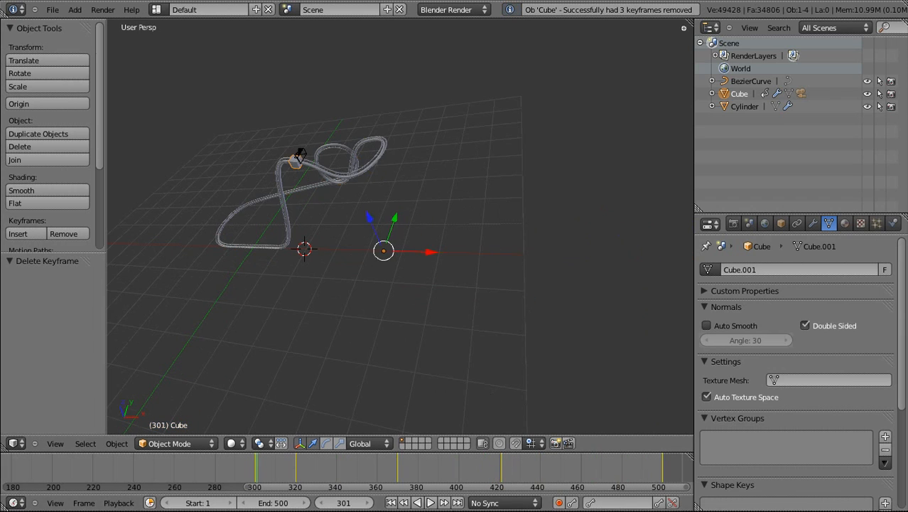
left_click(431, 503)
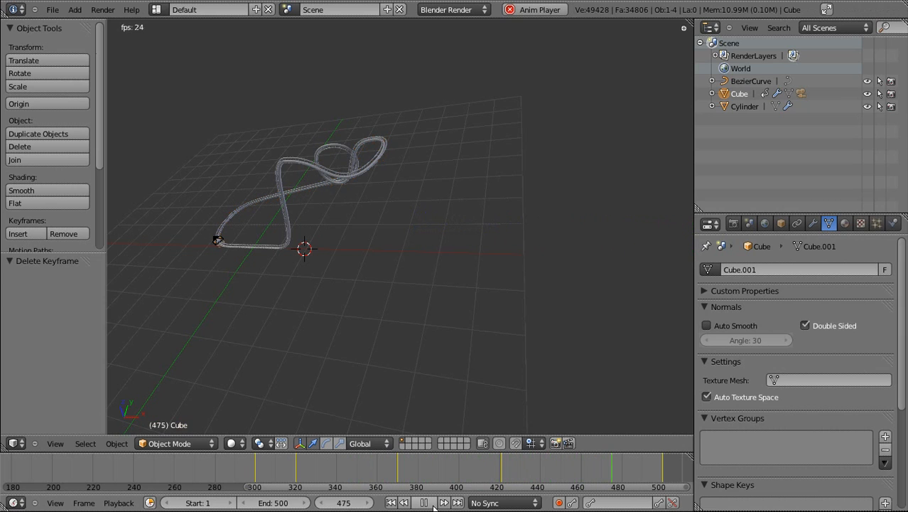
left_click(431, 504)
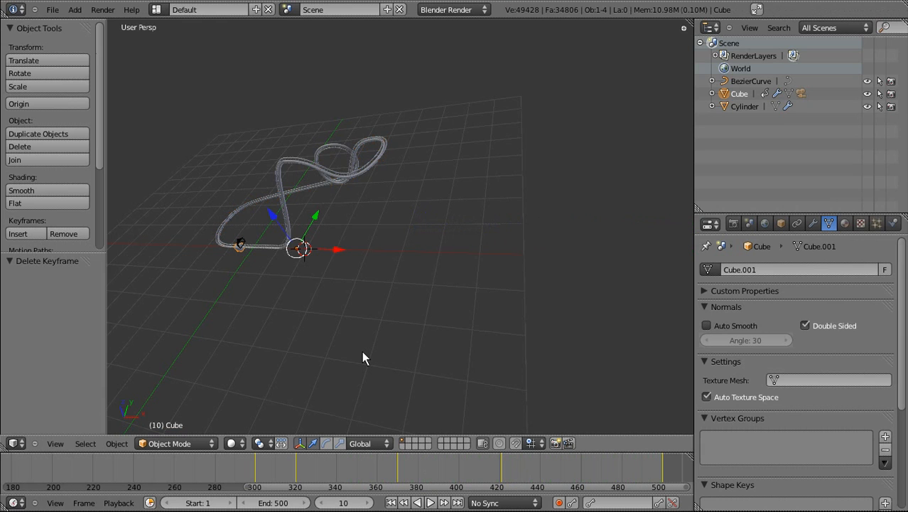
Step: Switch to the camera view and play the whole animation from frame 10 to review the ride
key("KP_0")
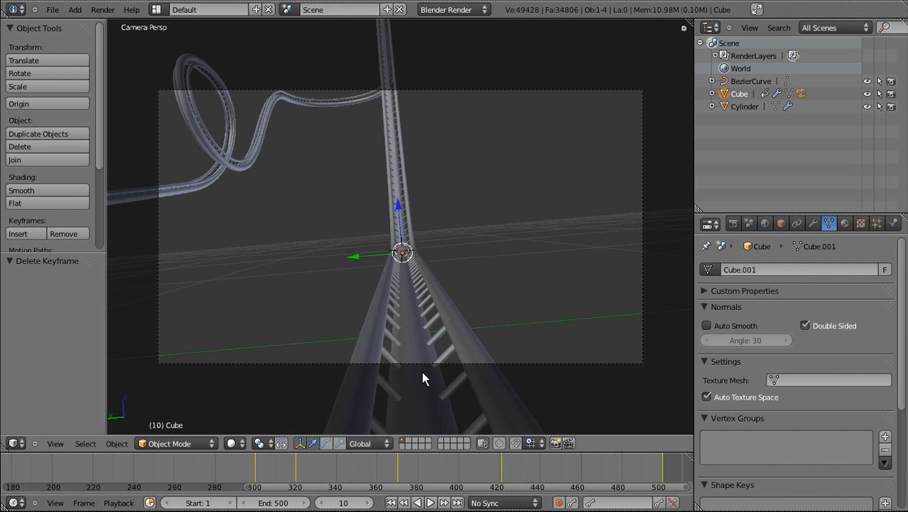
left_click(432, 503)
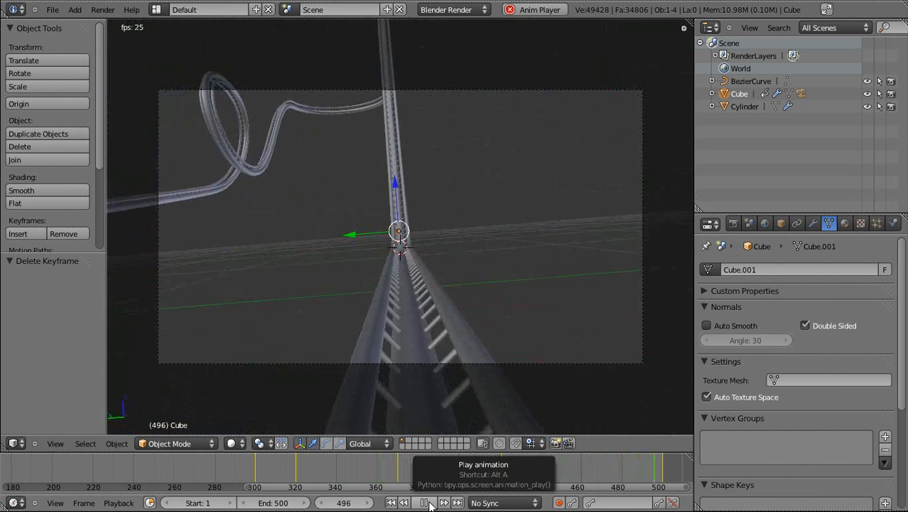
key("alt+a")
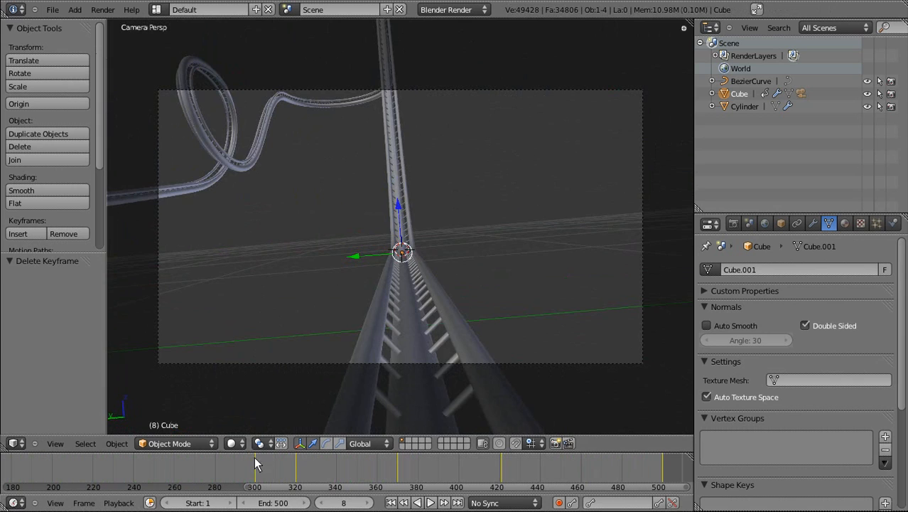
Step: At frame 24, select the BezierCurve and tilt its control point at the start of the track by -7.402° in Edit Mode
left_click_drag(254, 456, 83, 468)
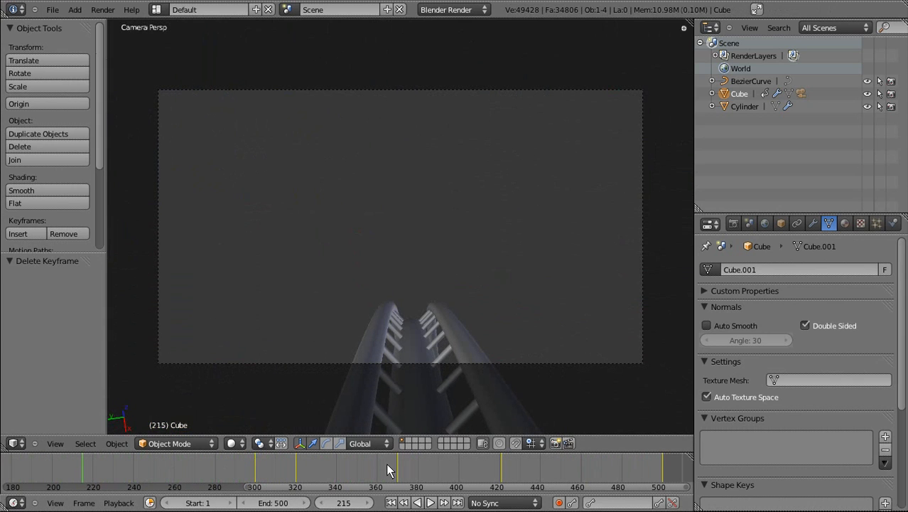
scroll(386, 463, "left", 3)
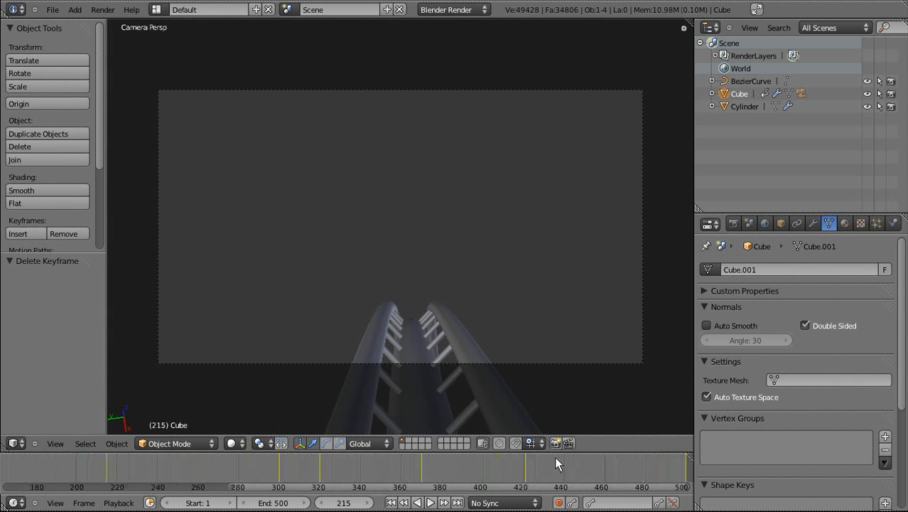
scroll(557, 463, "right", 8)
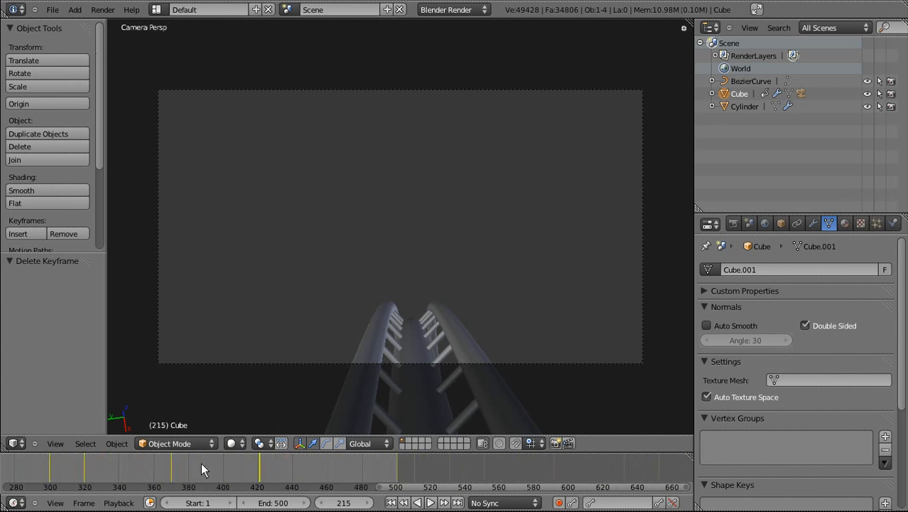
middle_click_drag(305, 471, 229, 472, "ctrl")
middle_click_drag(165, 472, 308, 469)
left_click_drag(307, 468, 231, 466)
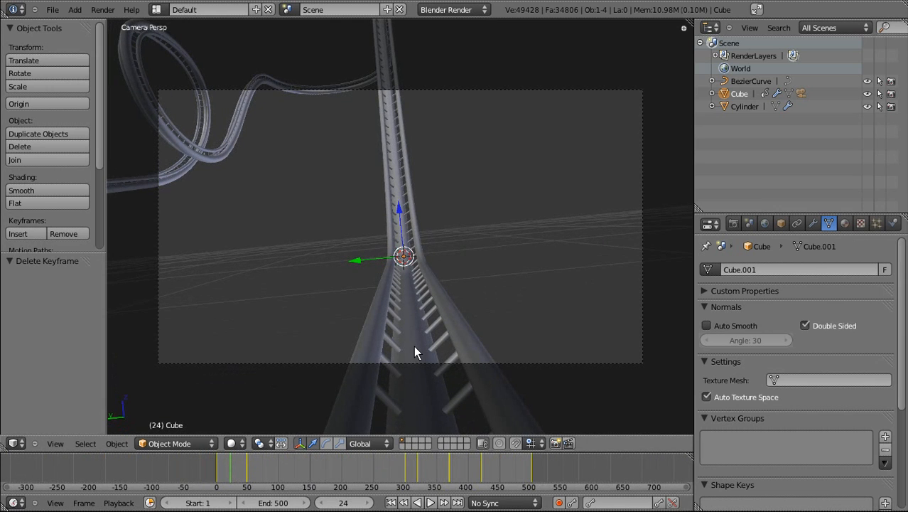
left_click(747, 81)
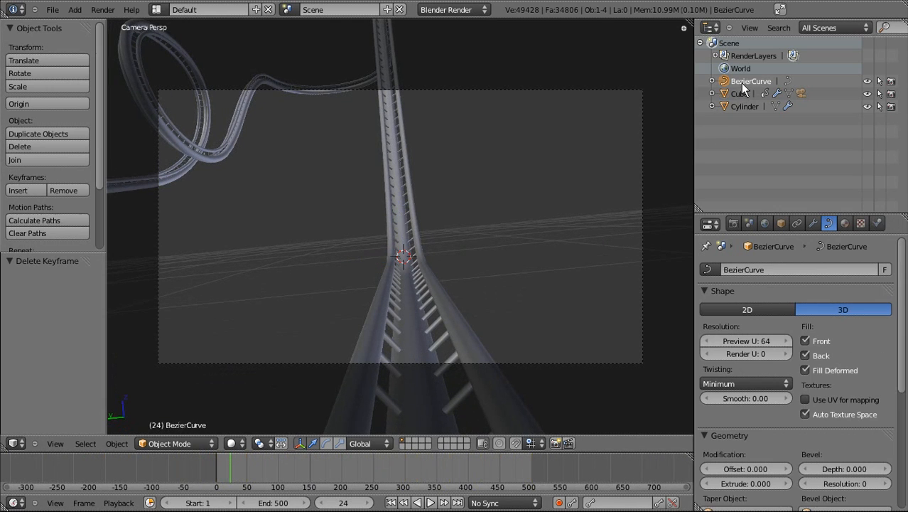
key("Tab")
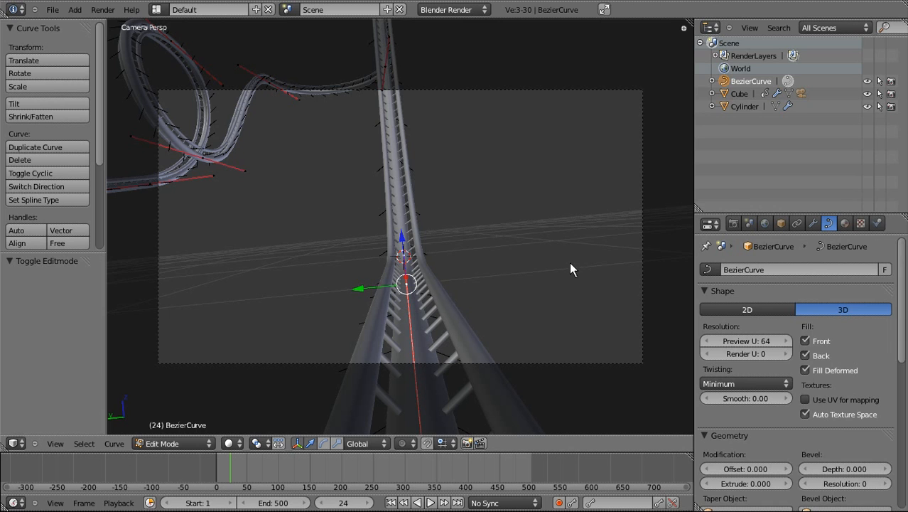
key("ctrl+t")
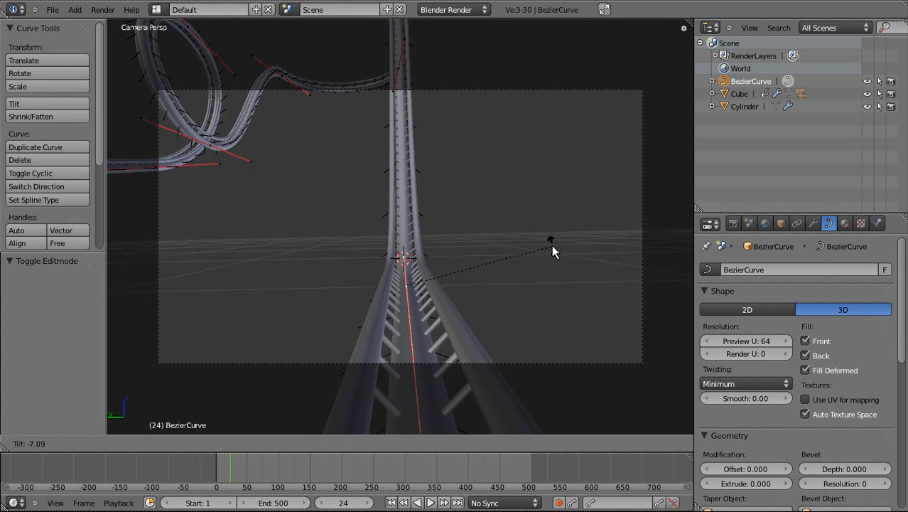
left_click(551, 244)
Step: At frame 210, select the curve point just ahead of the camera and tilt it by -4.245°
left_click_drag(234, 468, 347, 460)
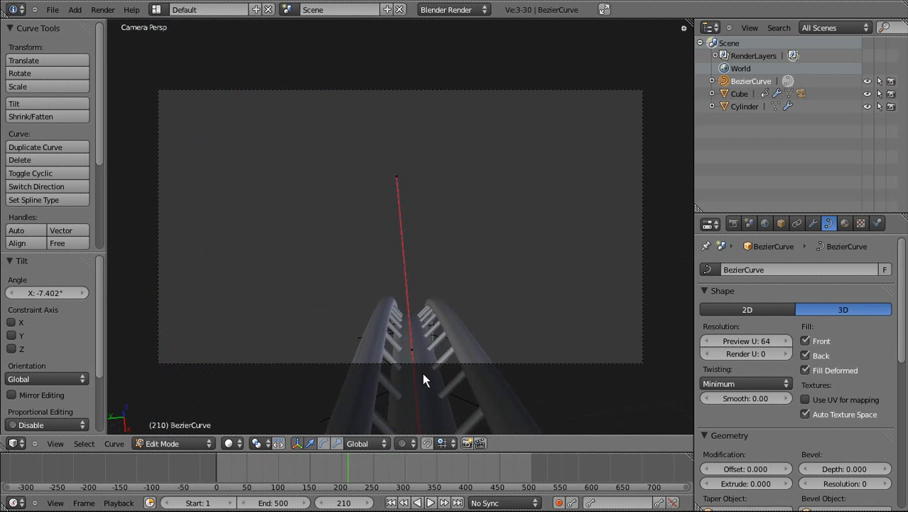
key("ctrl+t")
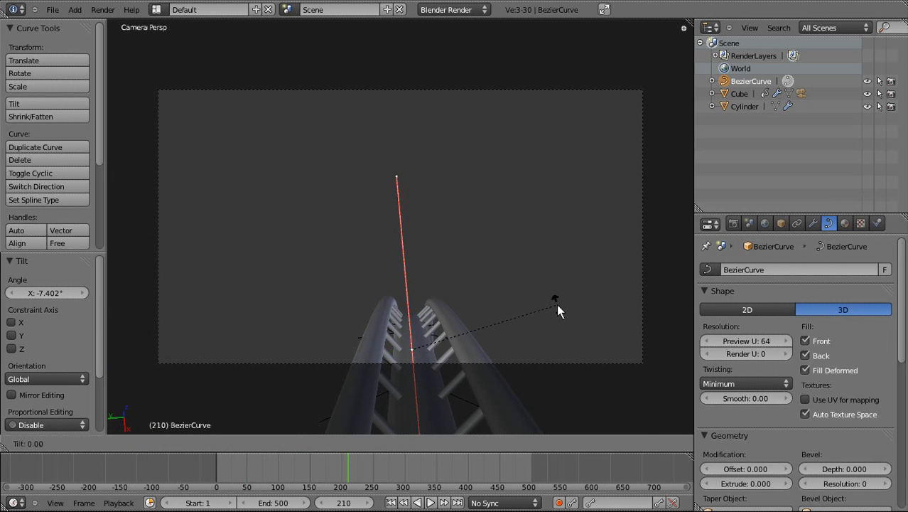
left_click(502, 333)
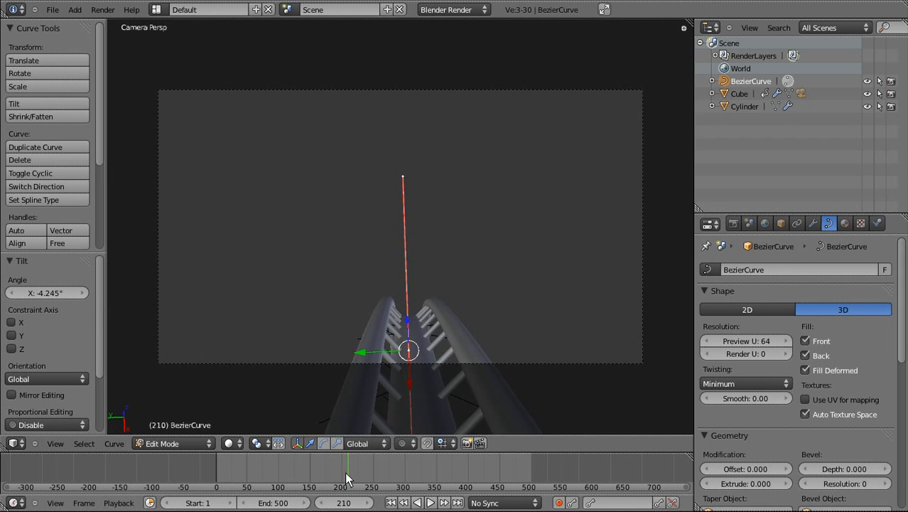
Step: At frame 308, select the curve point before the bend and tilt it by -31.595° to bank the track
left_click_drag(348, 472, 407, 457)
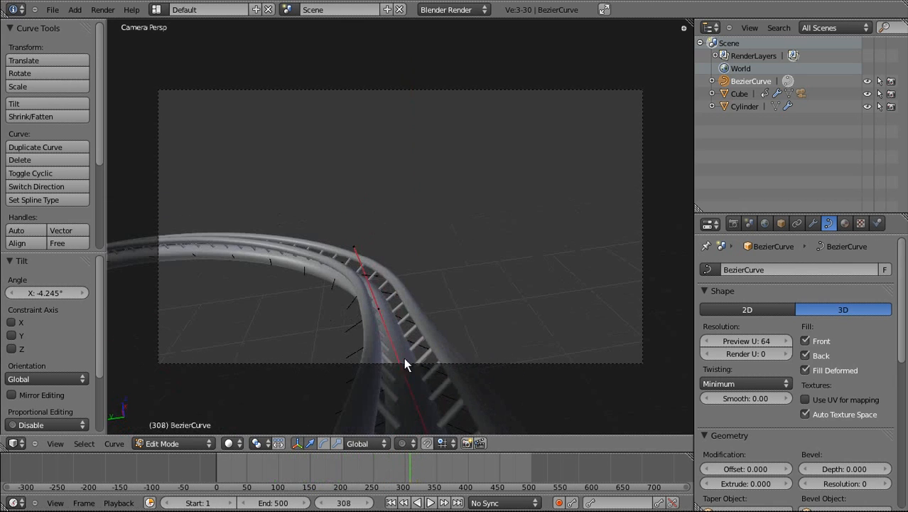
key("ctrl+t")
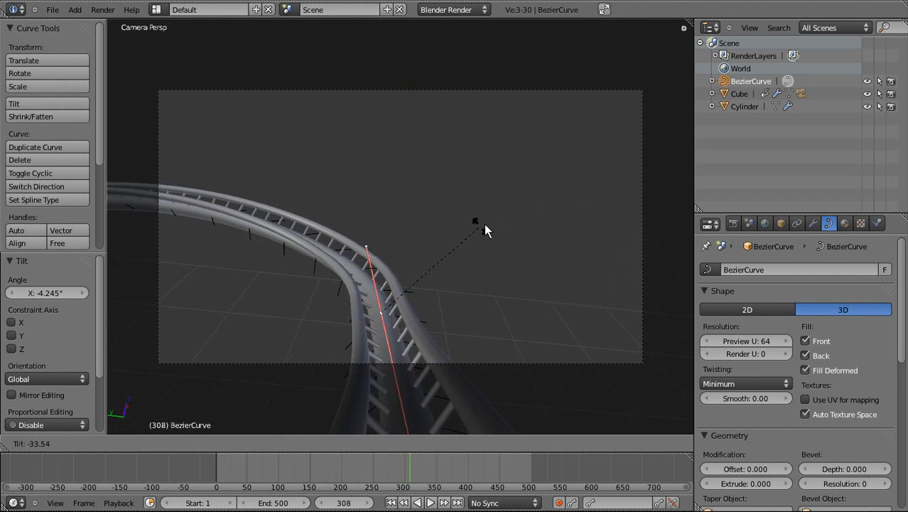
left_click(490, 224)
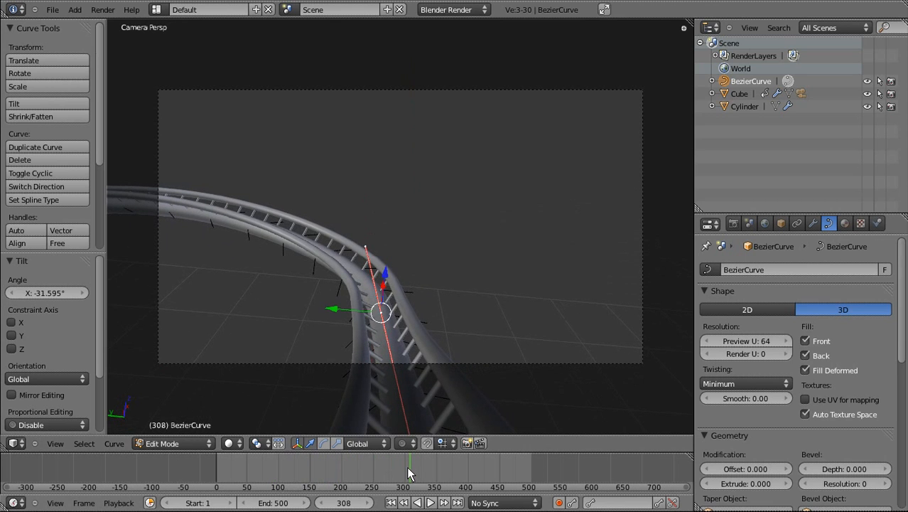
Step: At frame 353, select the curve point in the bend and tilt it by -83.764°
left_click_drag(406, 467, 438, 452)
right_click(160, 378)
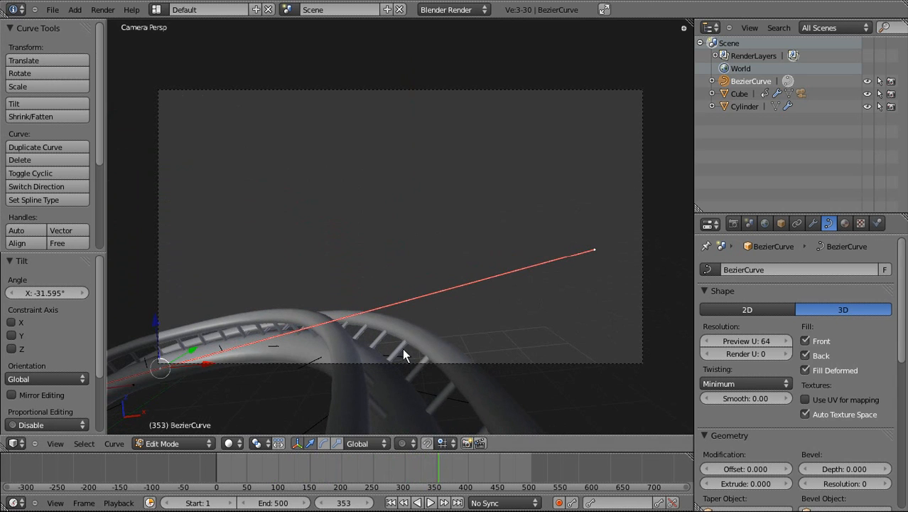
key("ctrl+t")
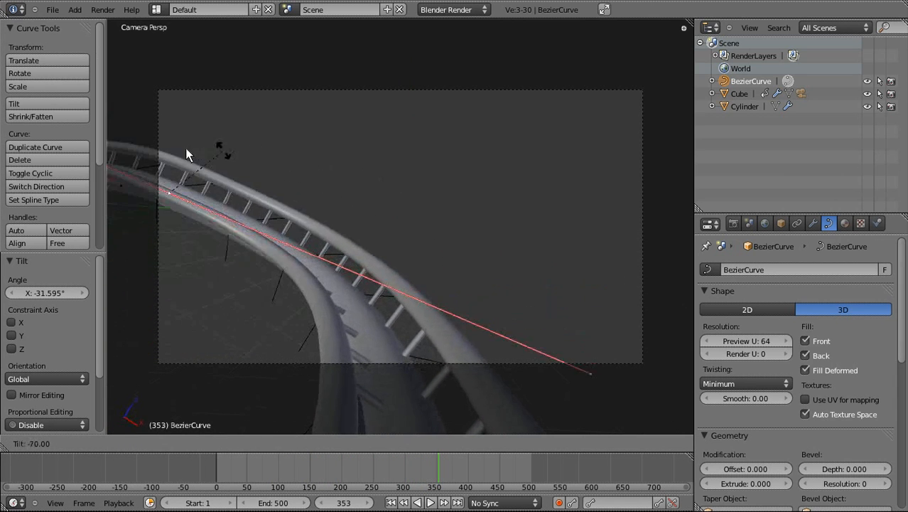
left_click(162, 147)
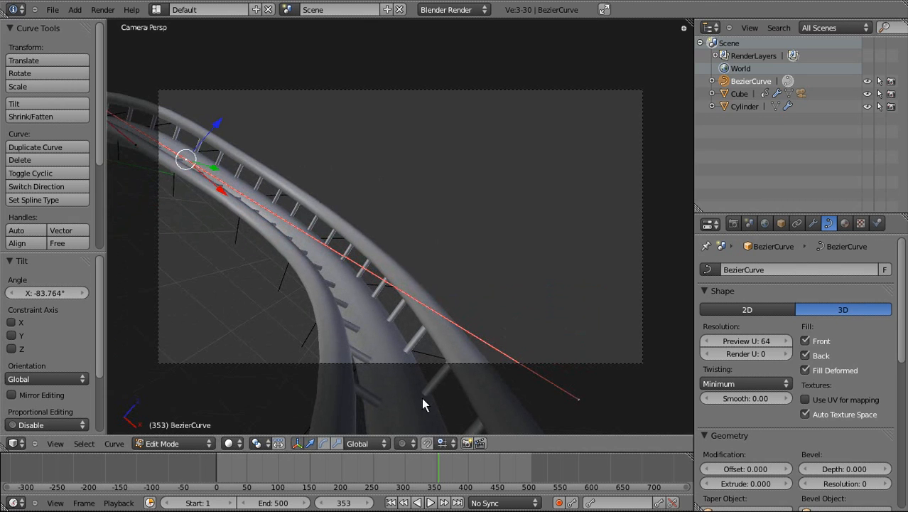
Step: At frame 440, select the curve point ahead of the camera in the bend and tilt it by -18.255°
left_click_drag(422, 462, 493, 458)
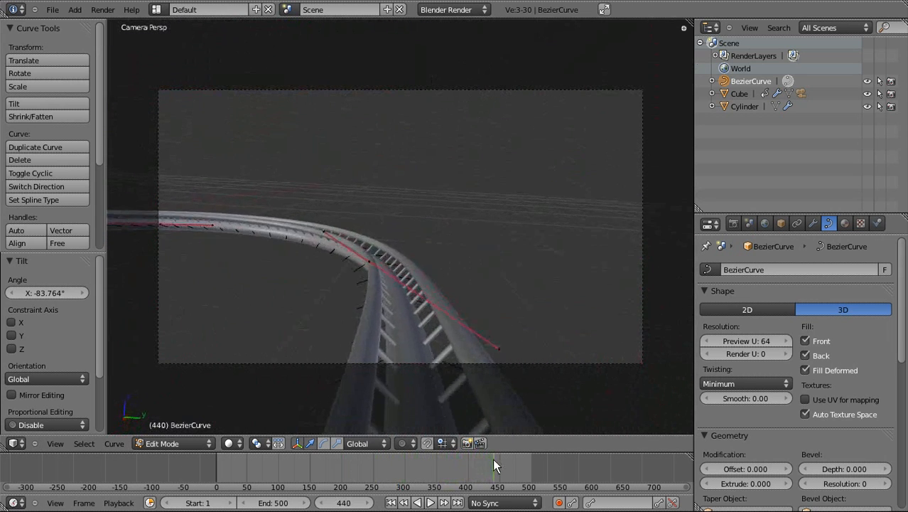
key("ctrl+t")
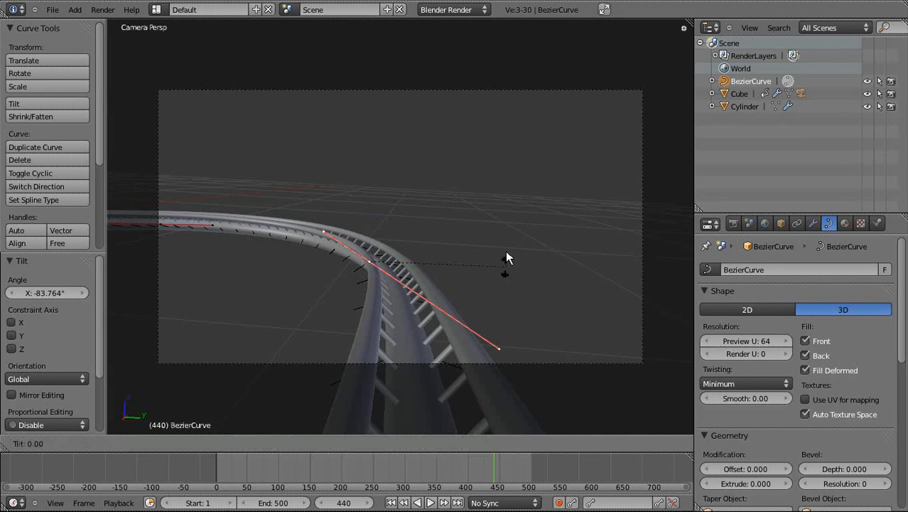
left_click(502, 217)
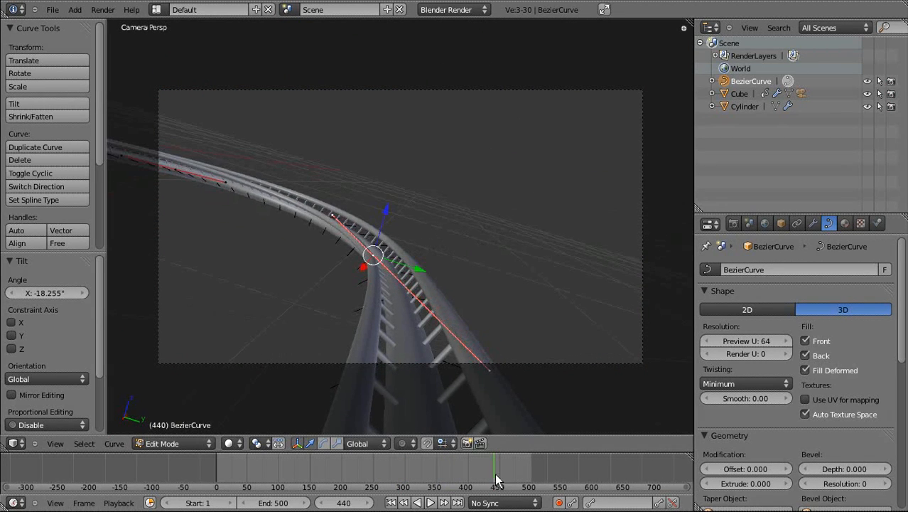
Step: At frame 460, select the next curve point in front of the camera and tilt it by -16.236°
left_click_drag(495, 475, 507, 474)
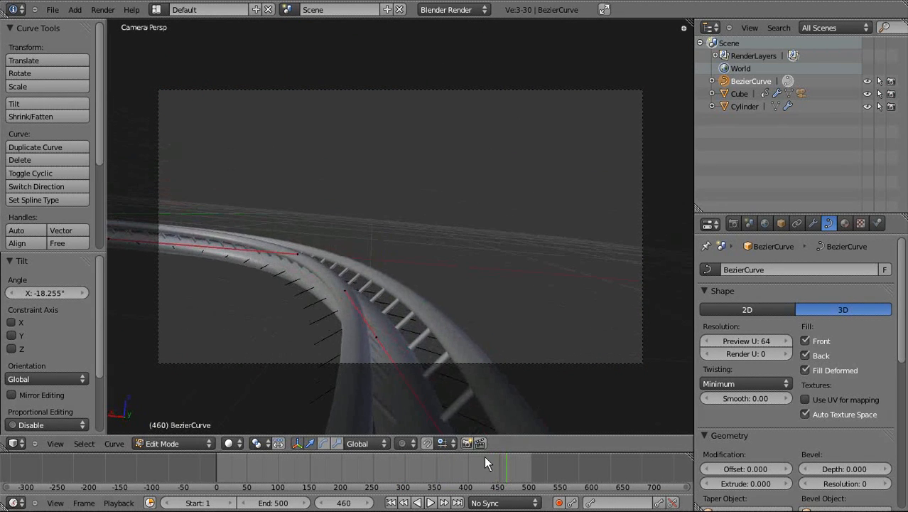
key("ctrl+t")
left_click(499, 338)
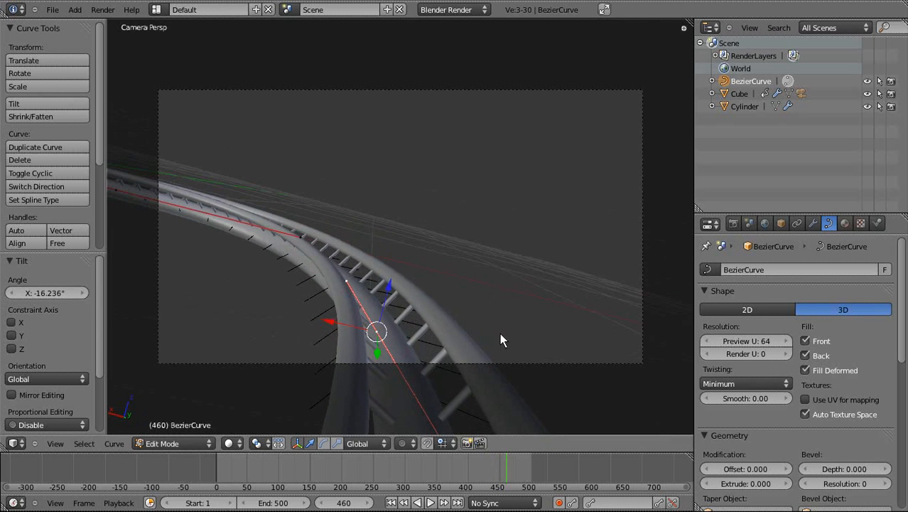
Step: Go to frame 496, return to Object Mode outside the camera view, and add a Sun lamp
left_click_drag(507, 472, 528, 466)
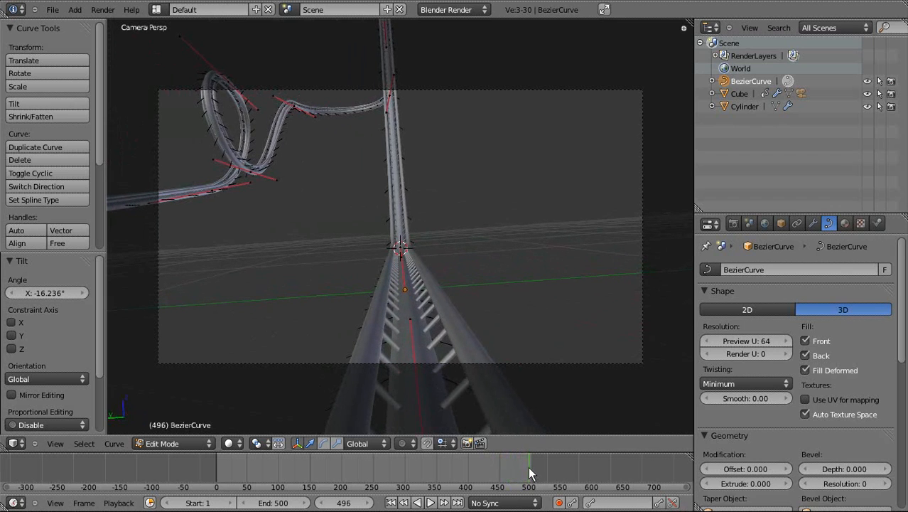
key("Tab")
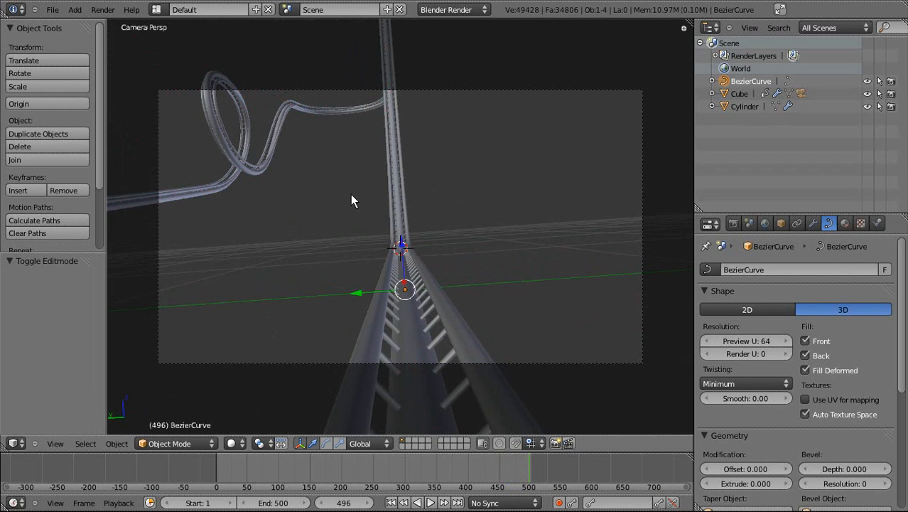
scroll(304, 219, "down", 3)
middle_click_drag(304, 219, 405, 274)
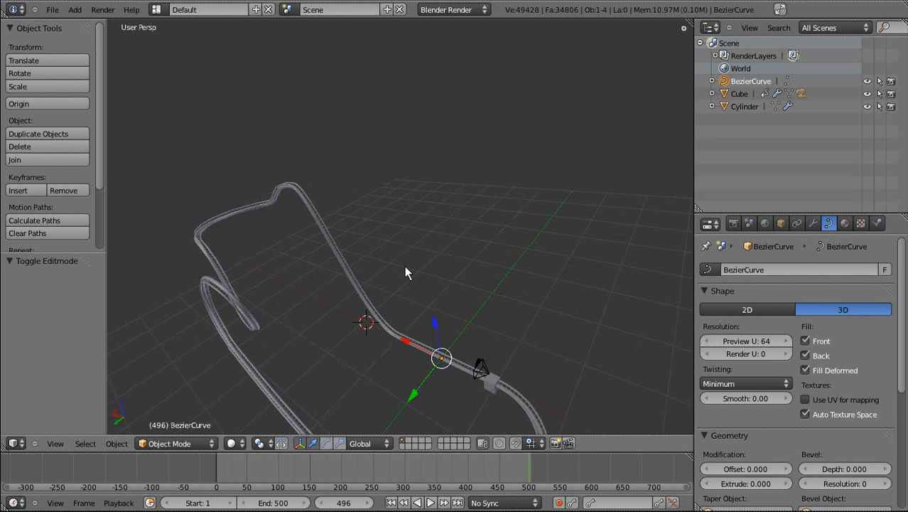
scroll(405, 273, "down", 3)
key("shift+a")
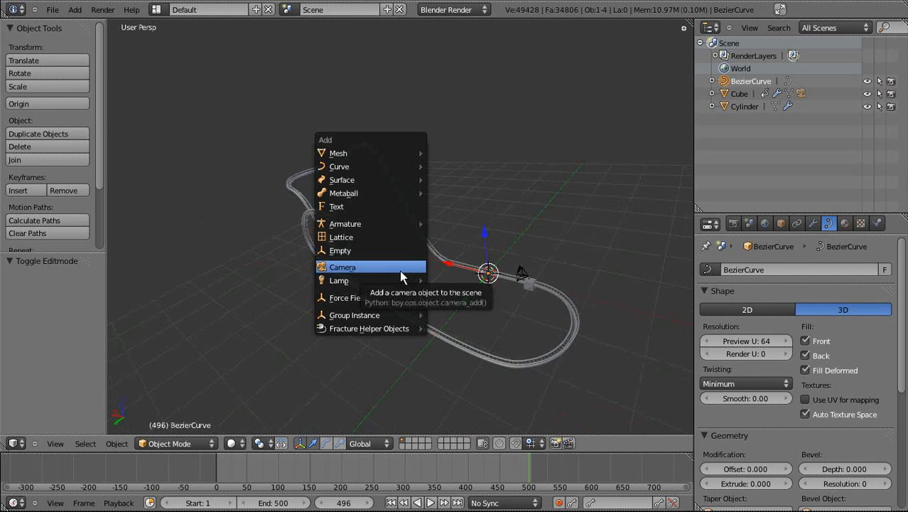
mouse_move(383, 282)
left_click(478, 296)
Step: Raise the Sun lamp 3.813 units along Z above the track and rotate it 61.308° about X
middle_click_drag(547, 292, 493, 322, "shift")
key("g")
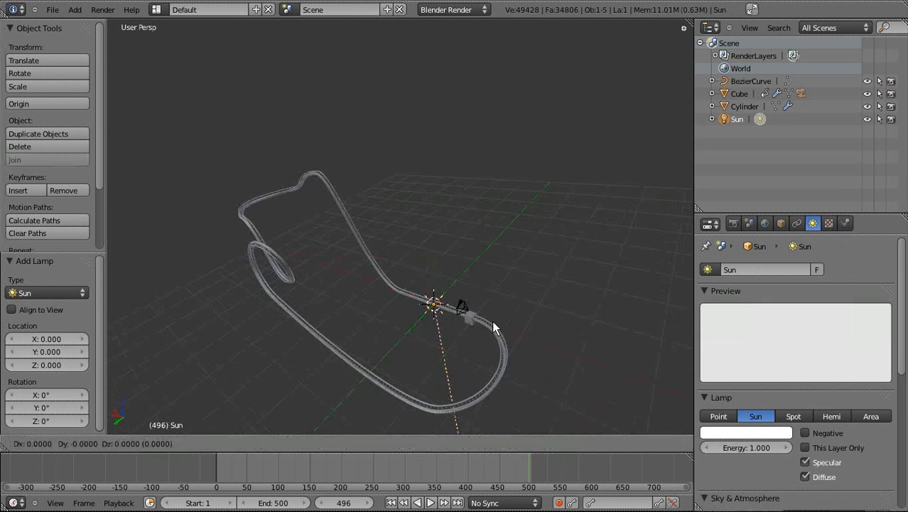
key("z")
left_click(532, 160)
key("r")
key("x")
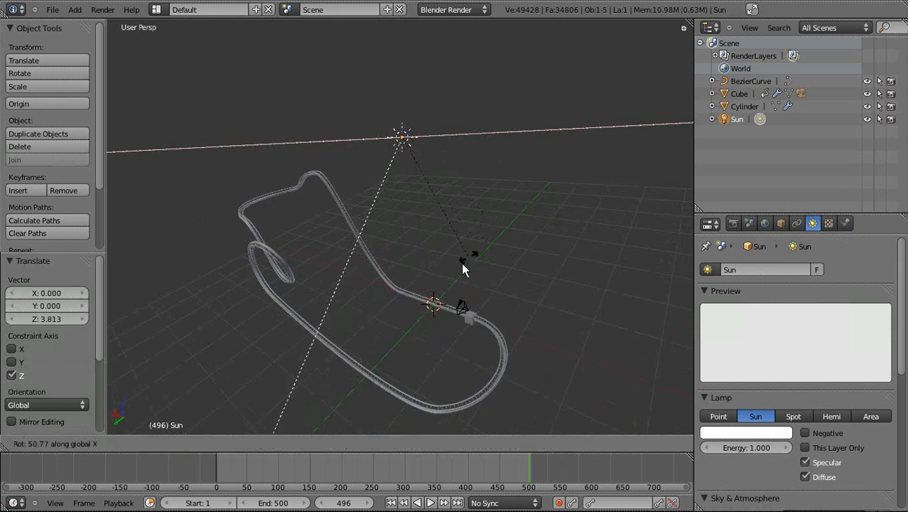
left_click(450, 284)
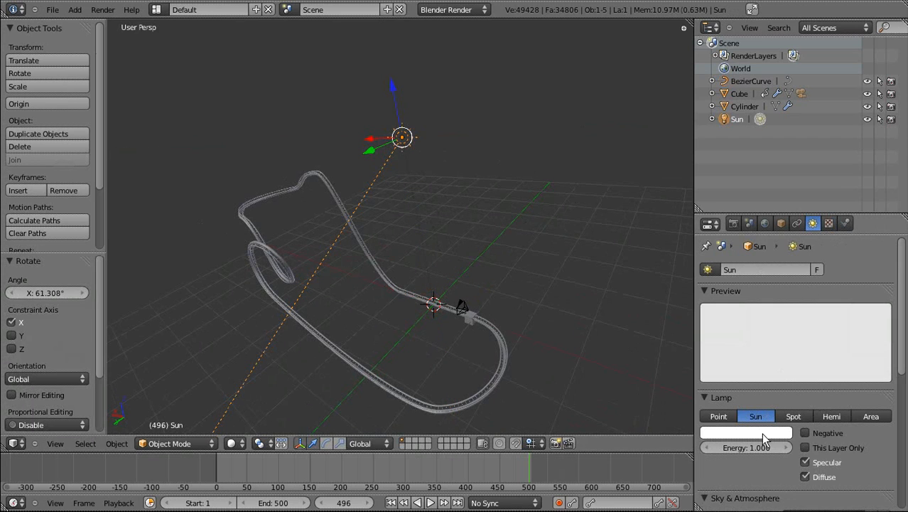
Step: Enable Sky on the Sun lamp with the Mountain preset and set the lamp's energy to 0.7
scroll(773, 406, "down", 3)
left_click(805, 438)
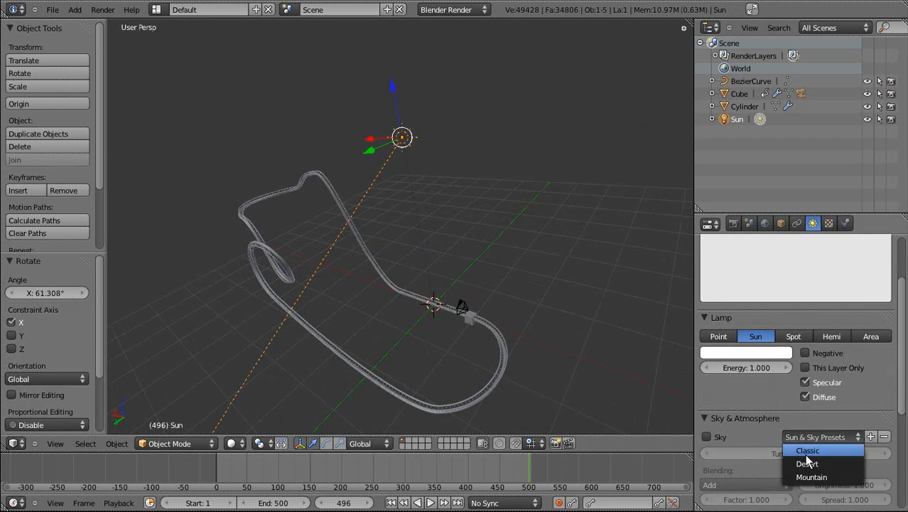
left_click(811, 476)
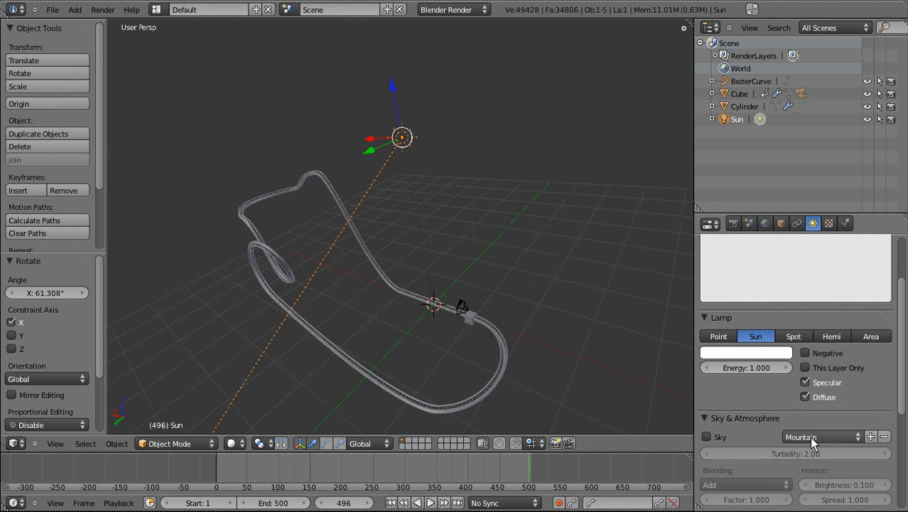
left_click(707, 437)
left_click_drag(737, 382, 716, 392)
Step: Render frame 496 and tint the Sun lamp's color light pink
key("F12")
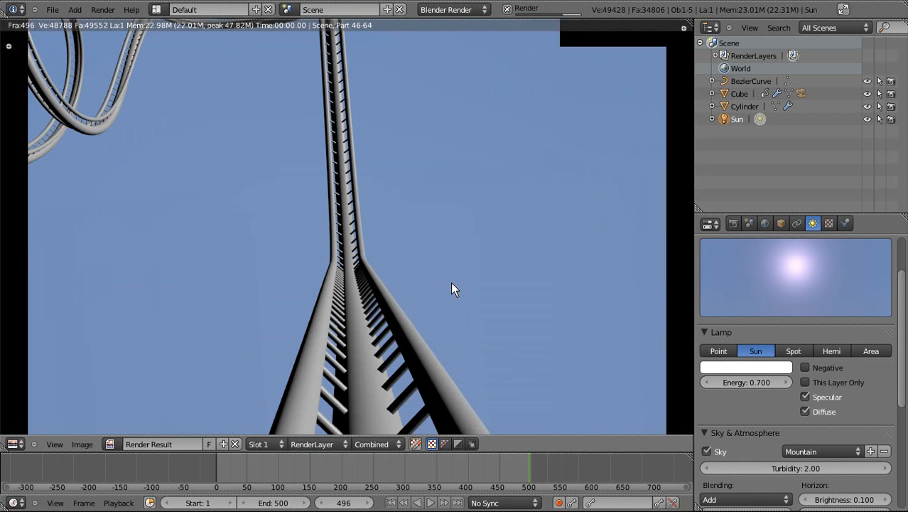
left_click(15, 445)
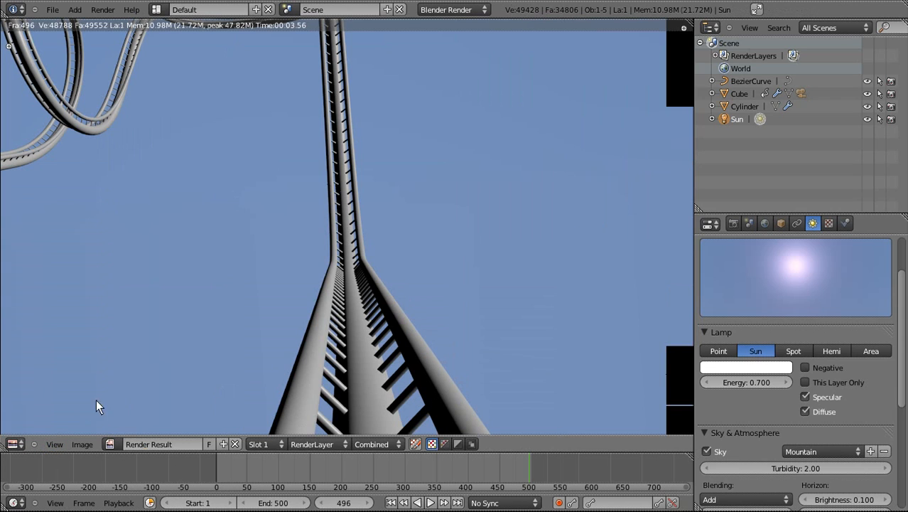
left_click(707, 369)
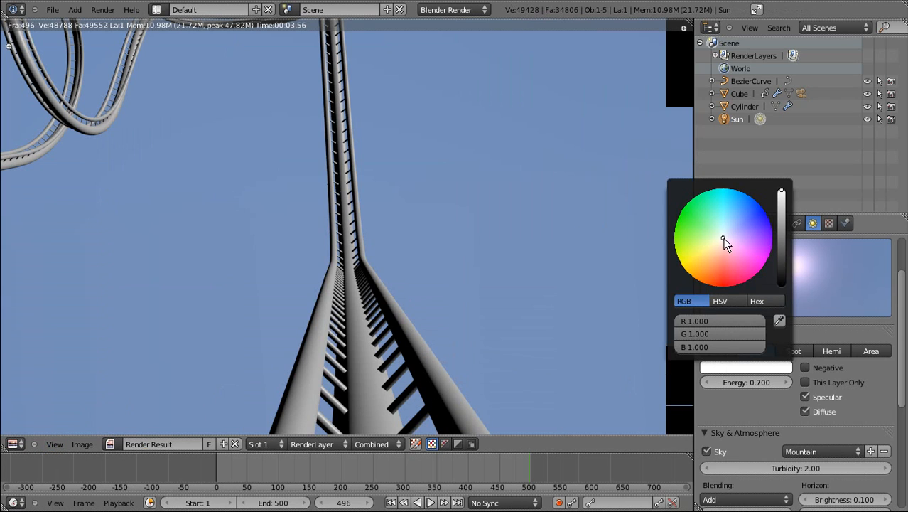
left_click_drag(724, 240, 733, 248)
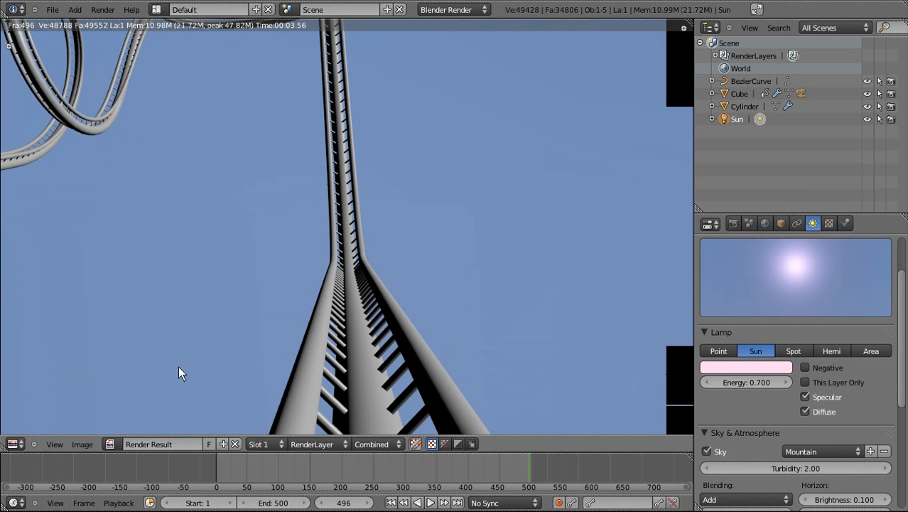
Step: Return to the 3D view, add a Hemi lamp at the origin, and rotate it -109.888° about X
left_click(13, 444)
left_click(28, 428)
key("shift+a")
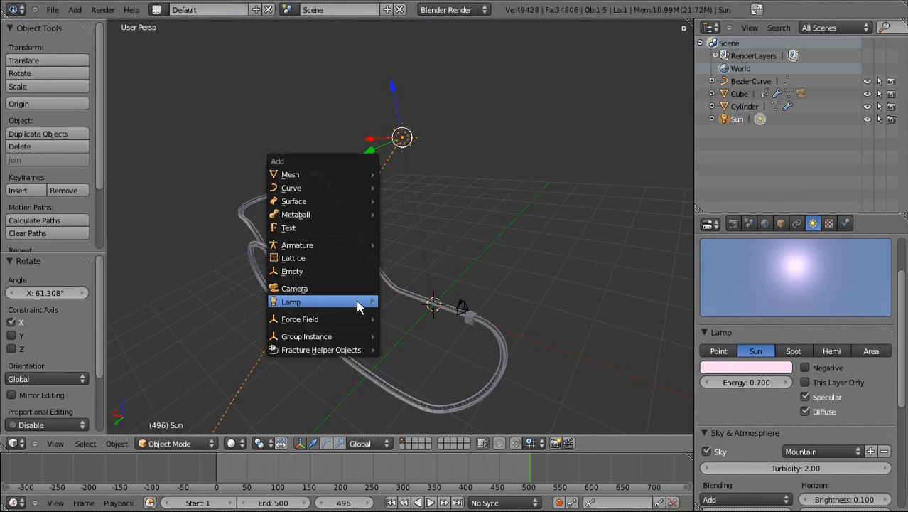
mouse_move(357, 302)
left_click(408, 352)
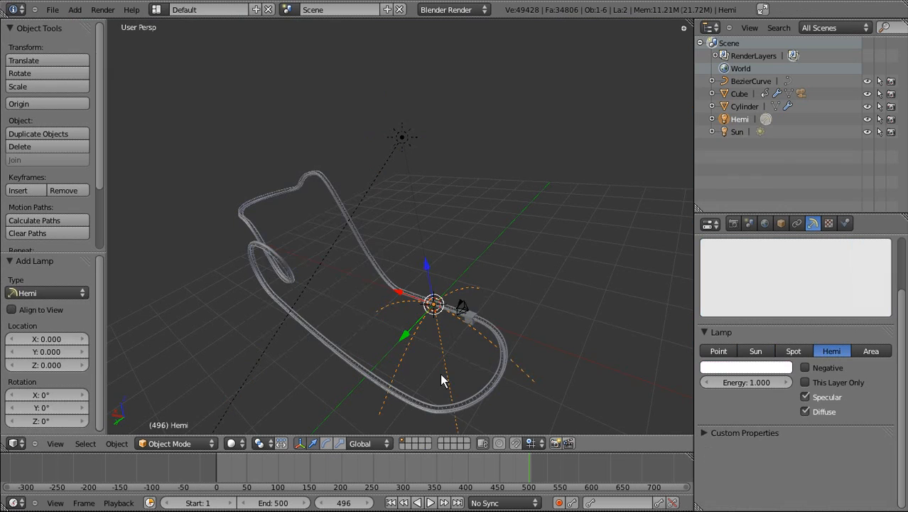
key("r")
key("x")
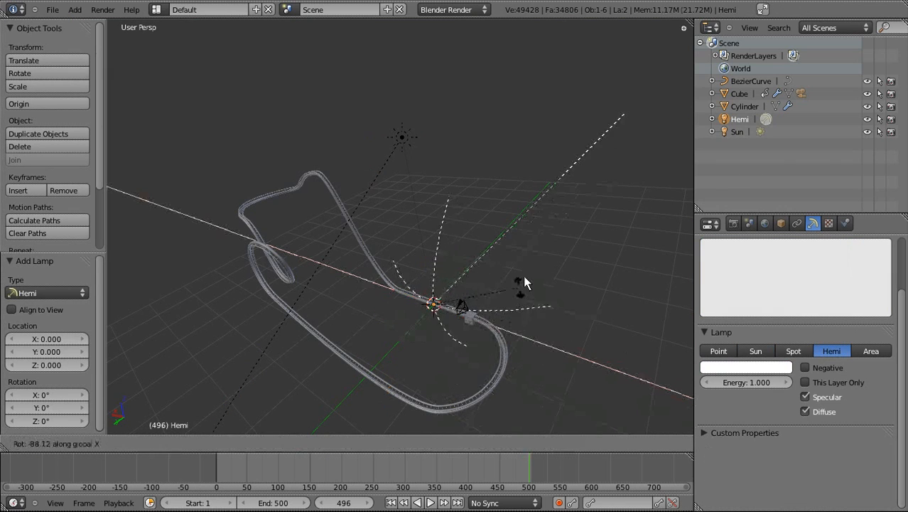
left_click(526, 244)
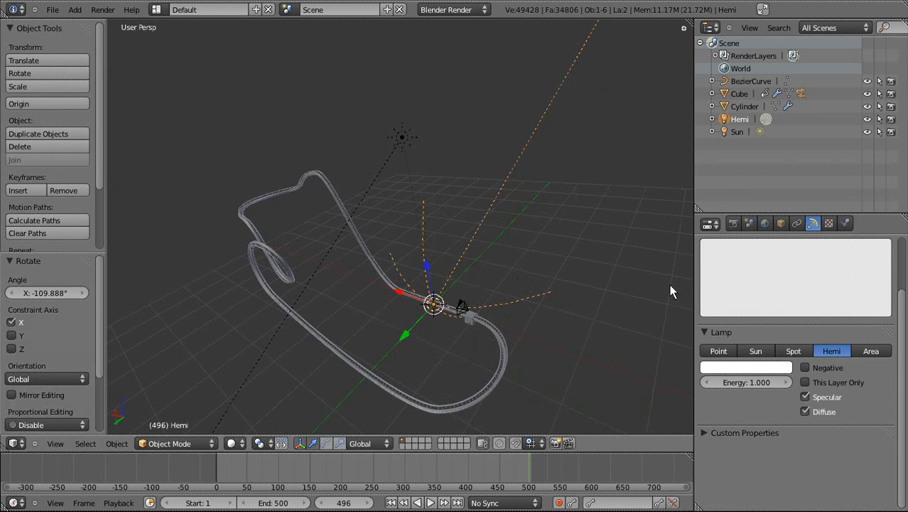
Step: Set the Hemi lamp's energy to 0.1 and render the frame
left_click(745, 386)
type("0.1")
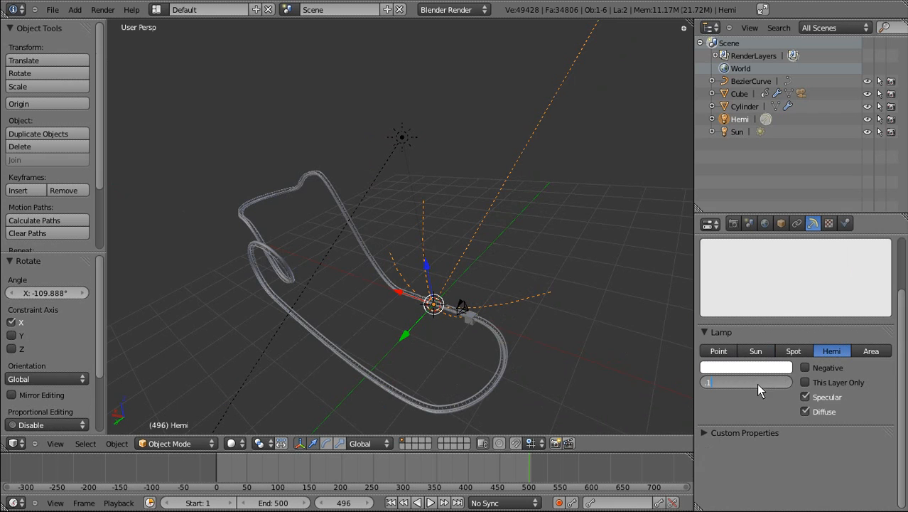
key("Return")
key("F12")
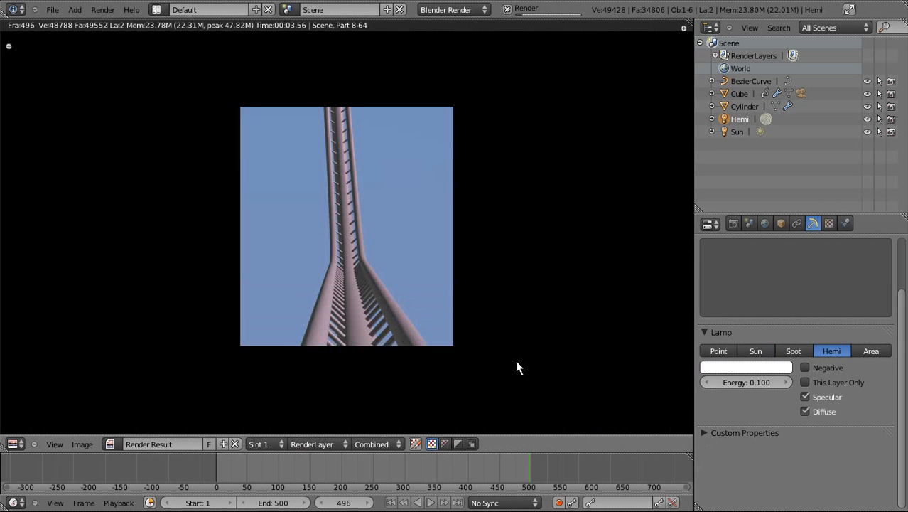
Step: Select the Sun lamp and lighten its color to a paler pink
left_click(737, 130)
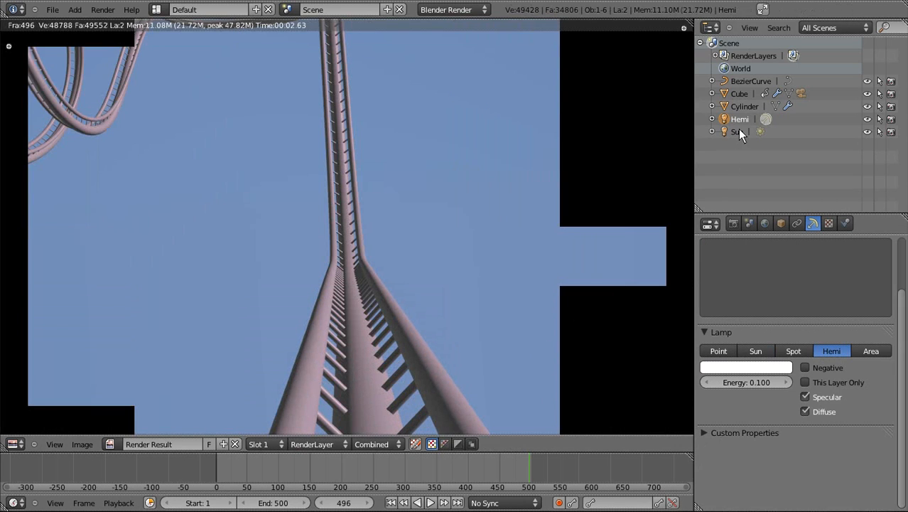
scroll(834, 384, "down", 3)
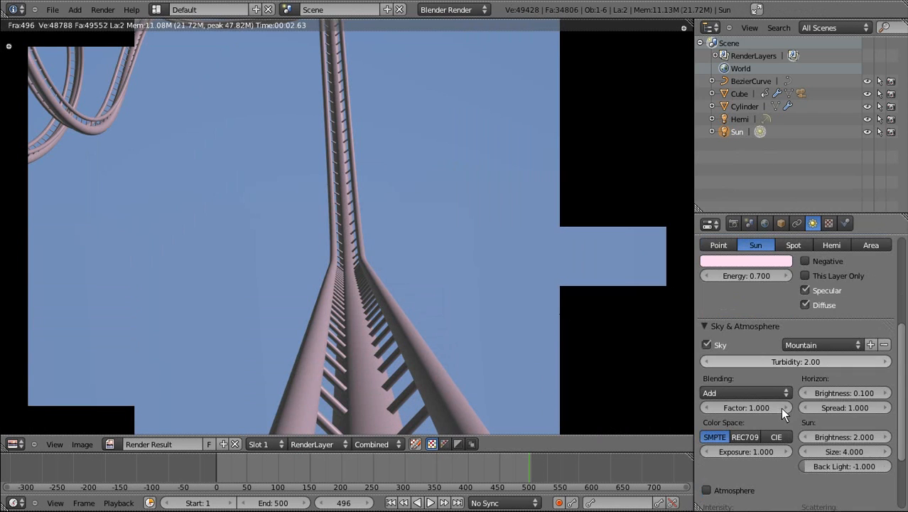
scroll(854, 415, "up", 3)
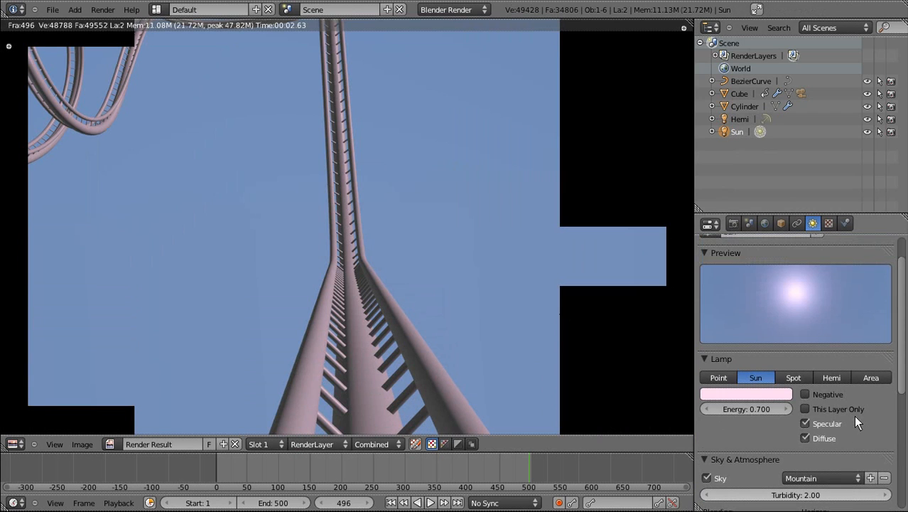
left_click(746, 394)
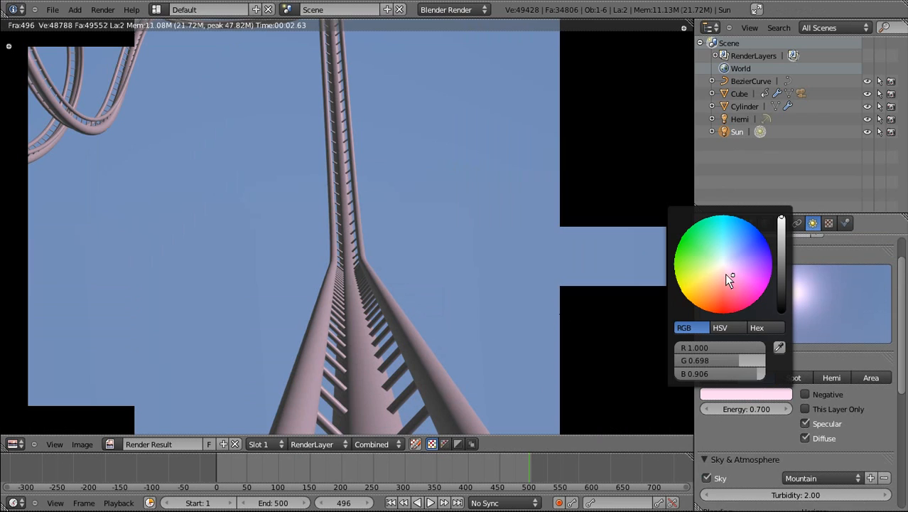
Step: Set the Sun lamp's energy to 0.4 and render the frame
left_click(711, 412)
left_click(711, 412)
left_click(712, 412)
left_click(713, 412)
left_click(753, 410)
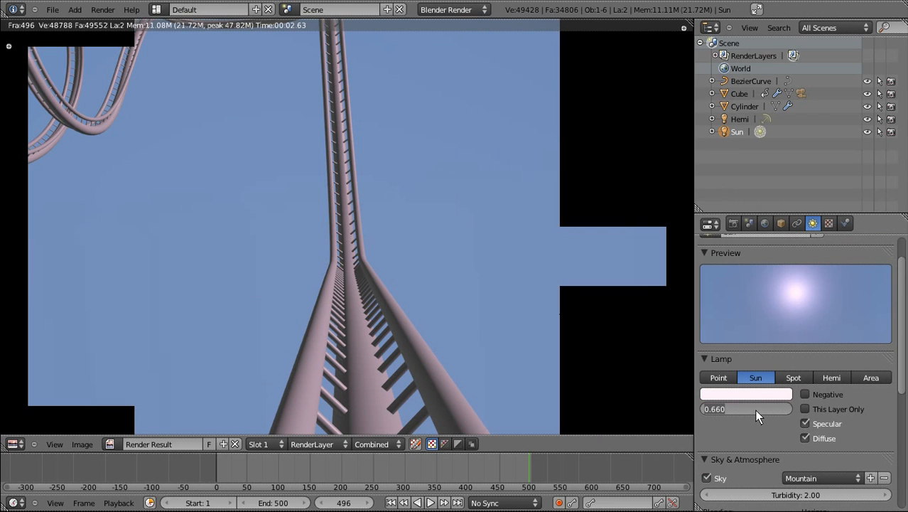
type("0.4")
key("Return")
key("F12")
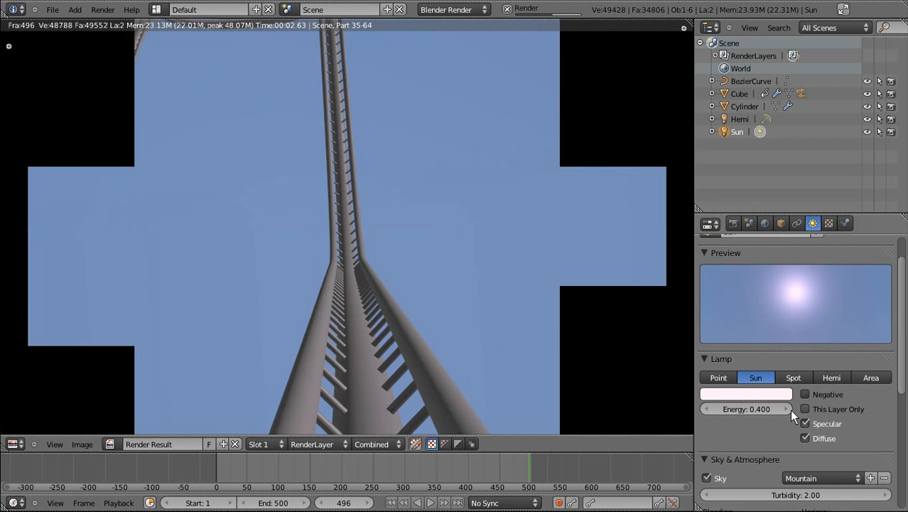
Step: Set the Sun lamp's energy to 1 and render the frame again
left_click(761, 412)
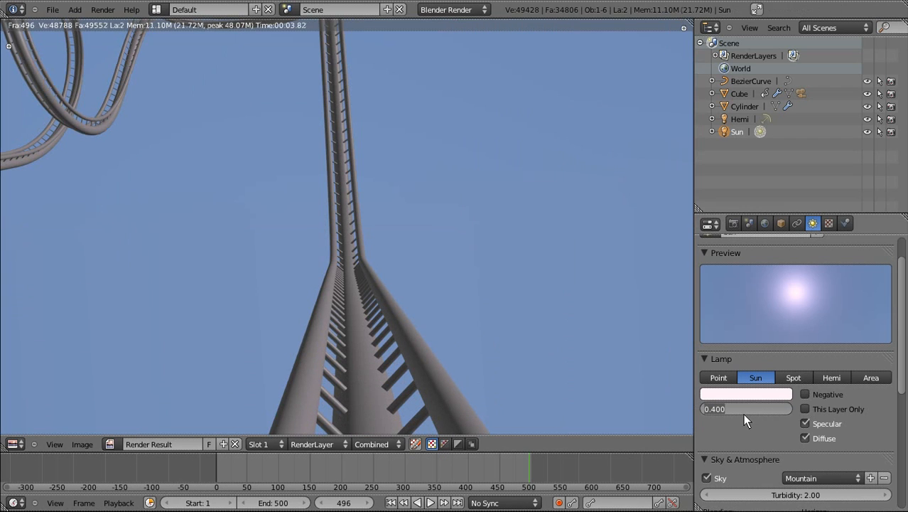
type("1")
key("Return")
key("F12")
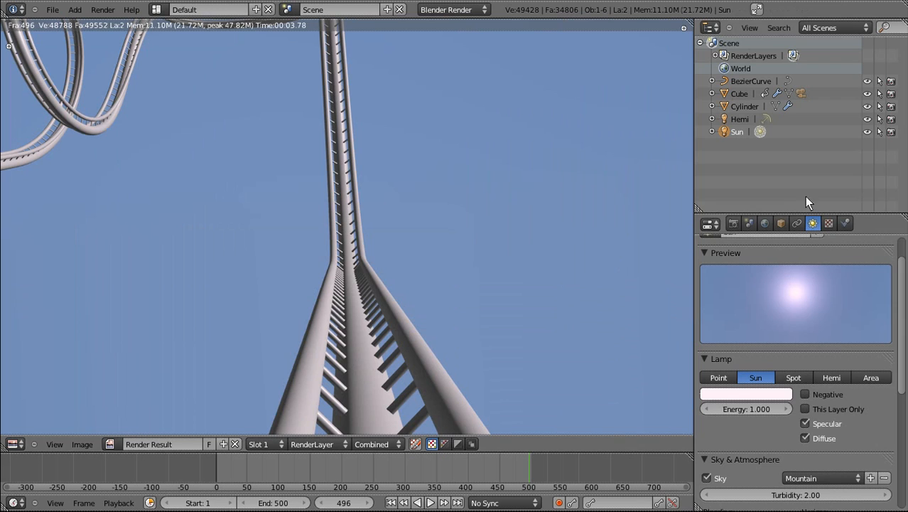
Step: In the World settings, set Ambient Occlusion blending to Multiply with a factor of 0.9
left_click(764, 224)
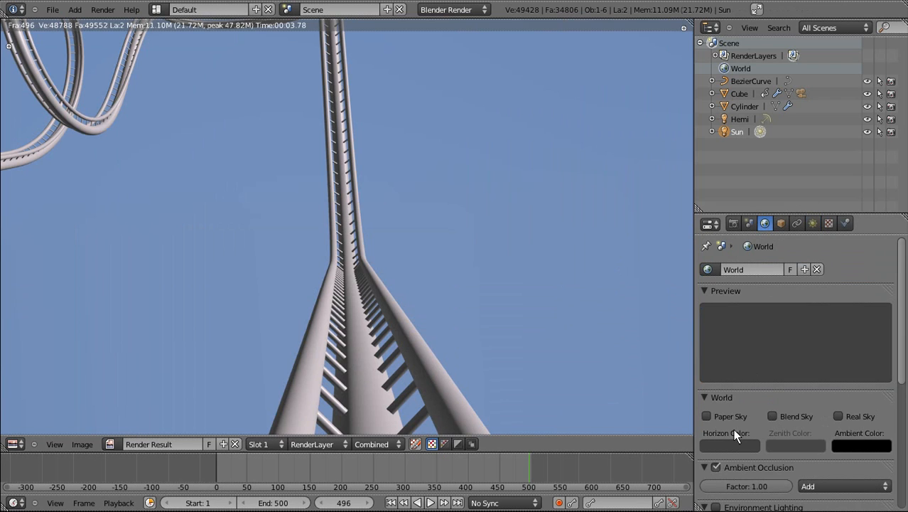
scroll(789, 405, "down", 3)
left_click(857, 380)
left_click(853, 363)
left_click(757, 381)
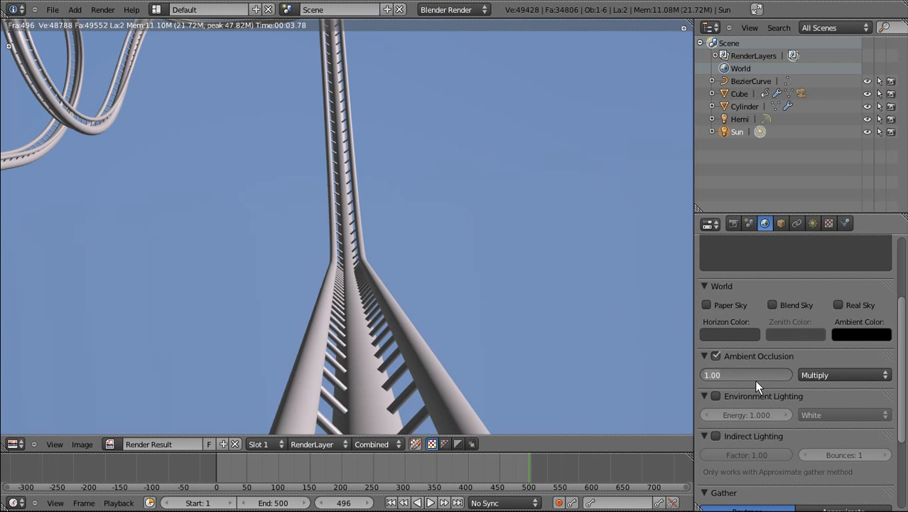
type("0.9")
key("Return")
scroll(795, 426, "down", 1)
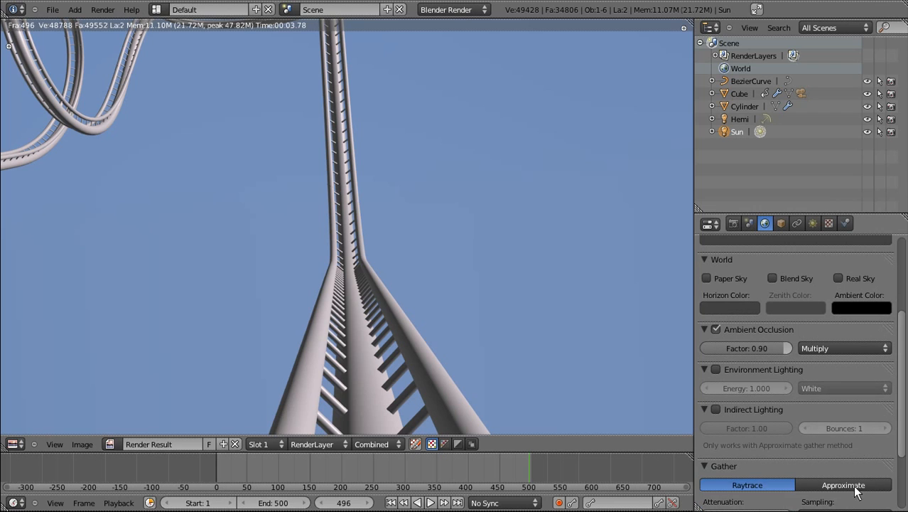
Step: Set the World's gather method to Approximate and render the frame into Slot 2
left_click(846, 486)
scroll(845, 469, "down", 1)
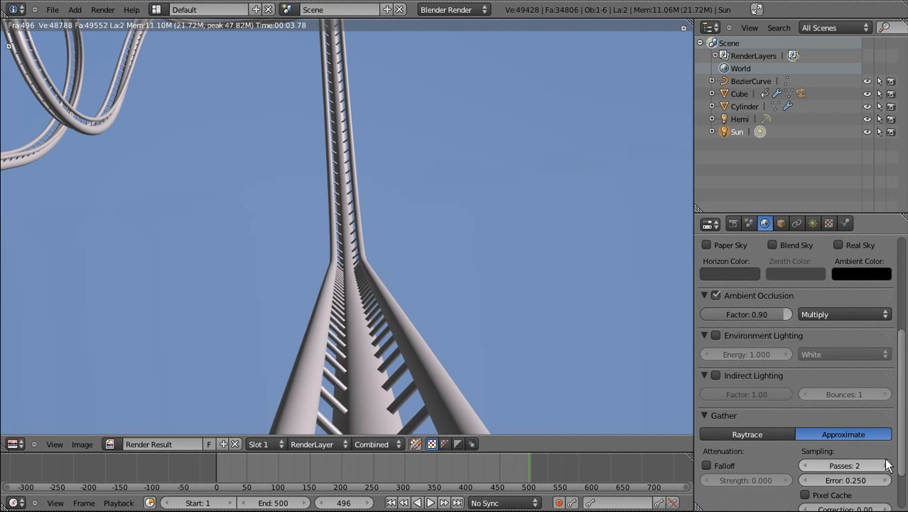
left_click(284, 445)
left_click(279, 414)
key("F12")
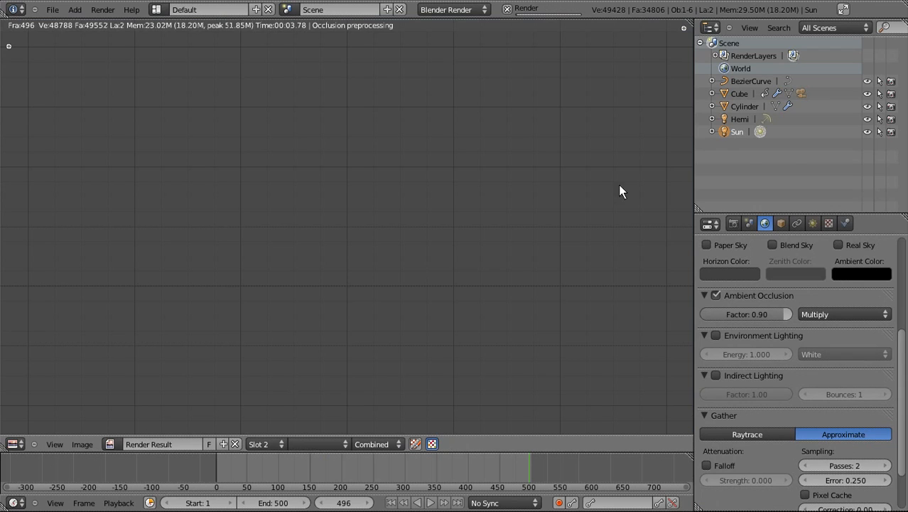
left_click_drag(840, 212, 828, 153)
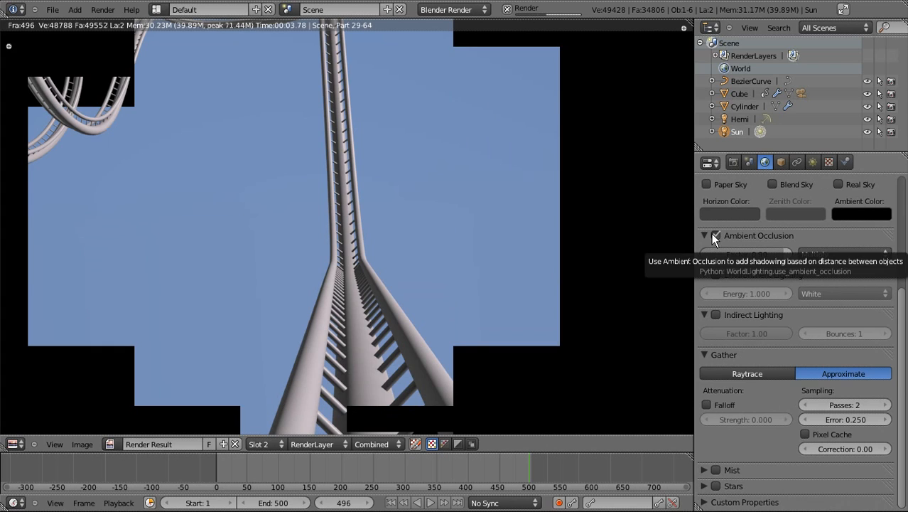
Step: Compare the renders in Slot 1 and Slot 2, examining the shading of the nearby rails close up
left_click(280, 440)
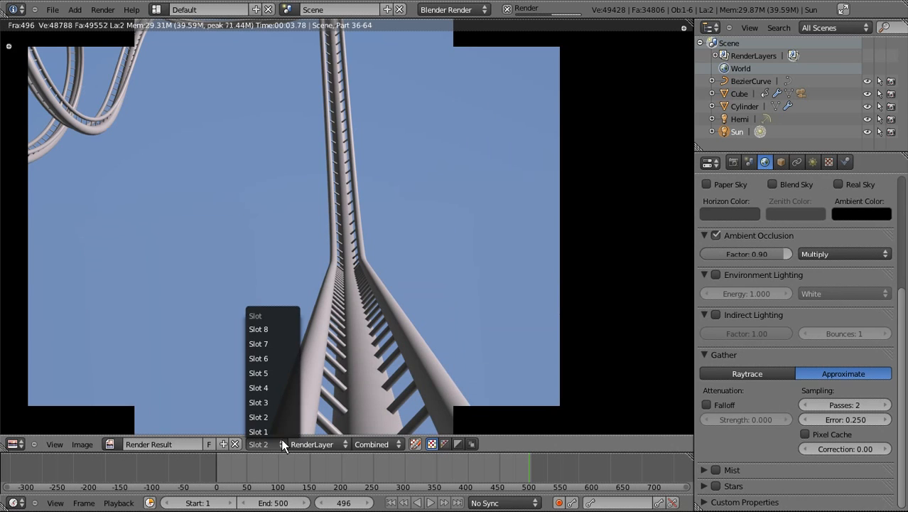
left_click(268, 431)
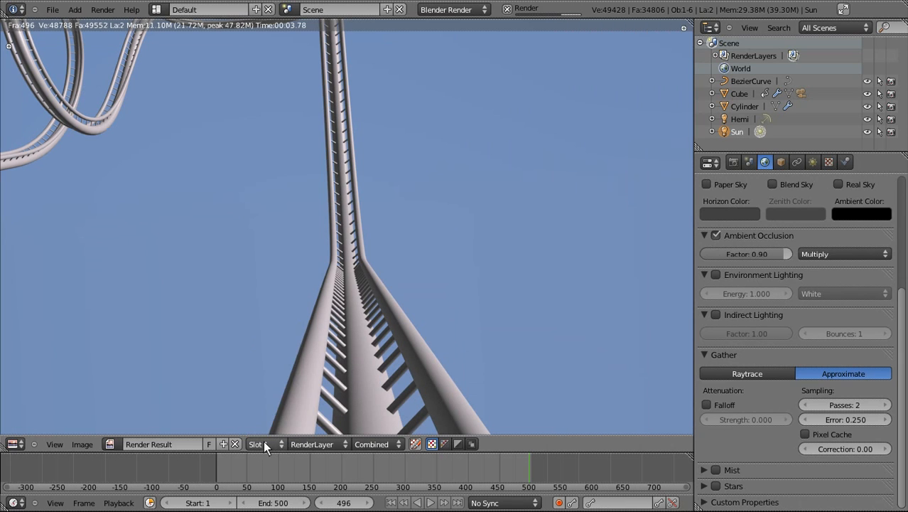
left_click(263, 441)
left_click(270, 419)
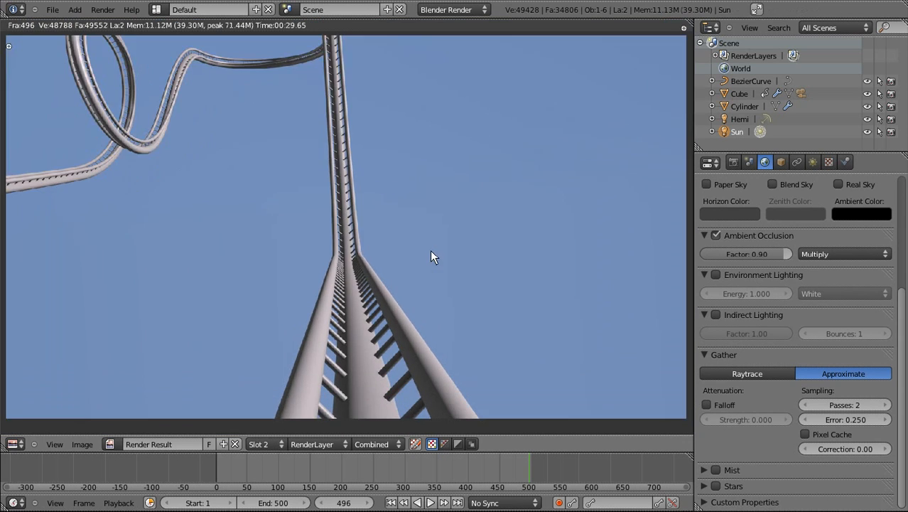
scroll(430, 250, "up", 4)
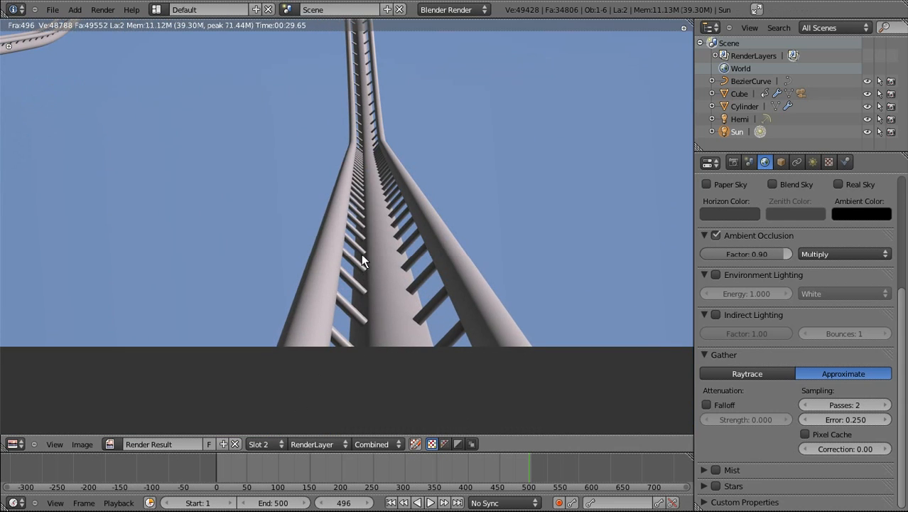
left_click(265, 445)
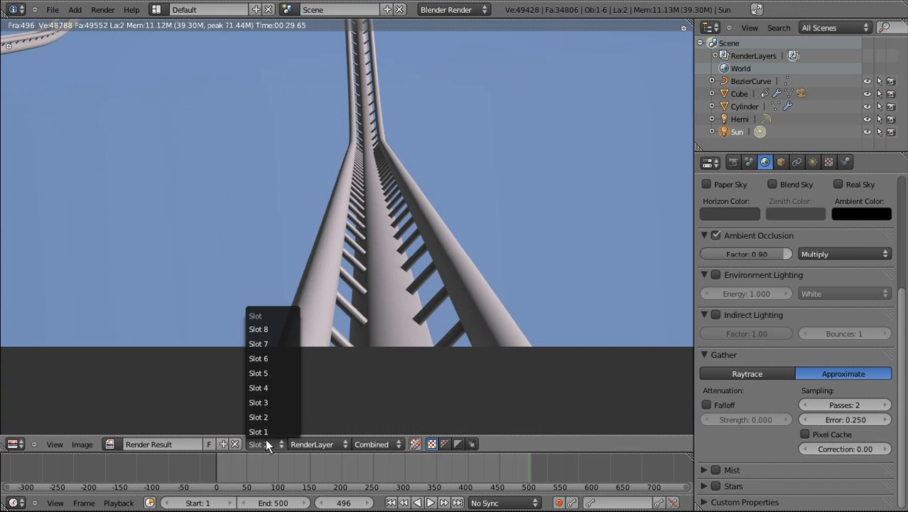
left_click(265, 440)
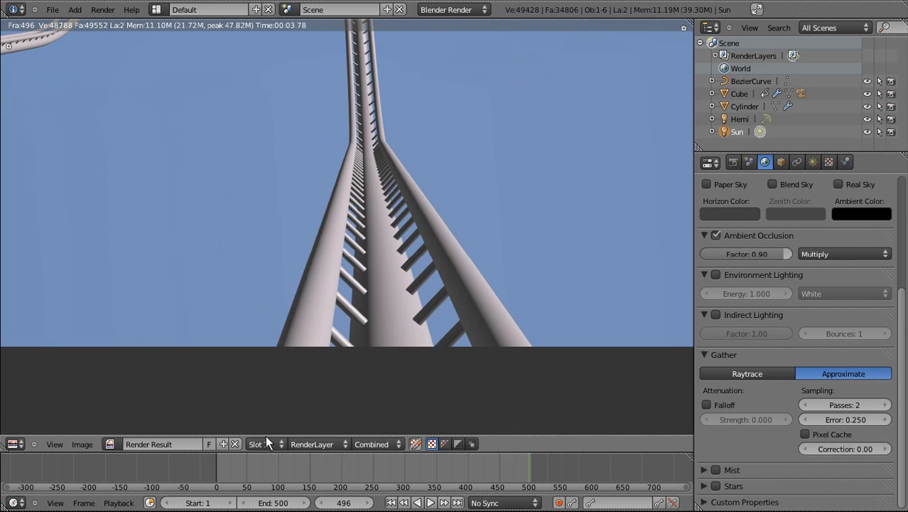
Step: Return to the Slot 2 render and turn off Ambient Occlusion in the World settings
left_click(264, 442)
left_click(266, 420)
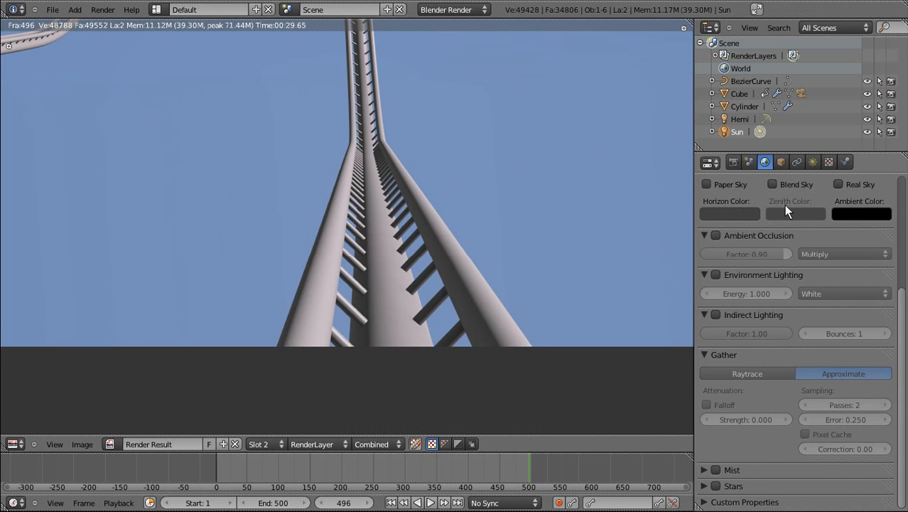
scroll(783, 204, "up", 5)
middle_click_drag(460, 137, 436, 284)
scroll(440, 227, "down", 2)
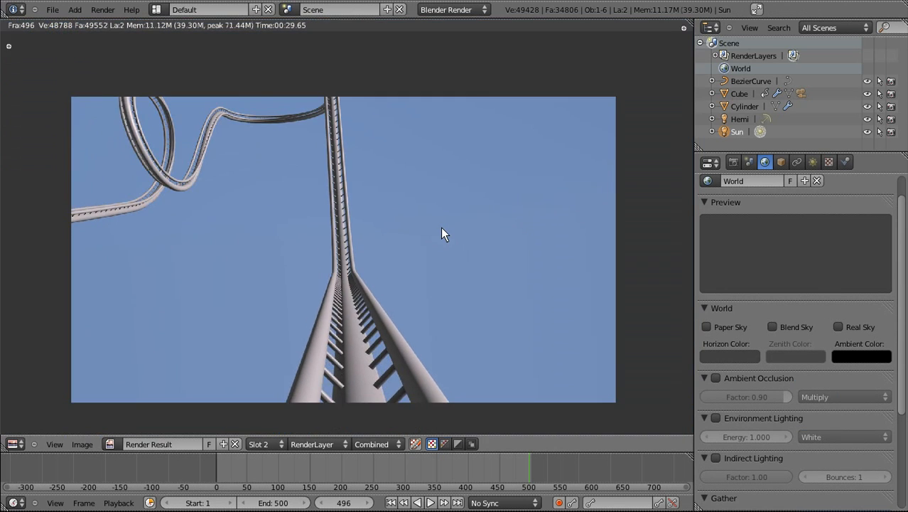
scroll(440, 227, "up", 2)
middle_click_drag(283, 237, 316, 245)
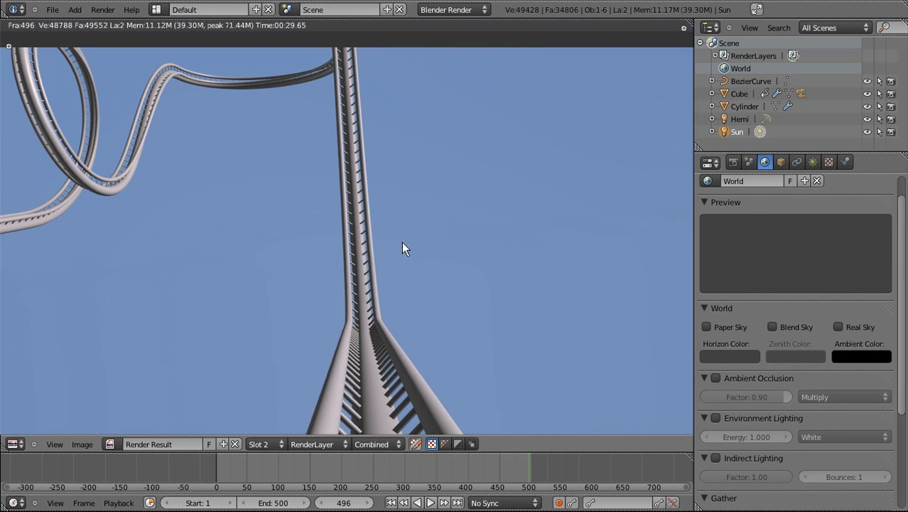
Step: Show the 3D scene again, select the Cylinder track and give it a new material
left_click(813, 161)
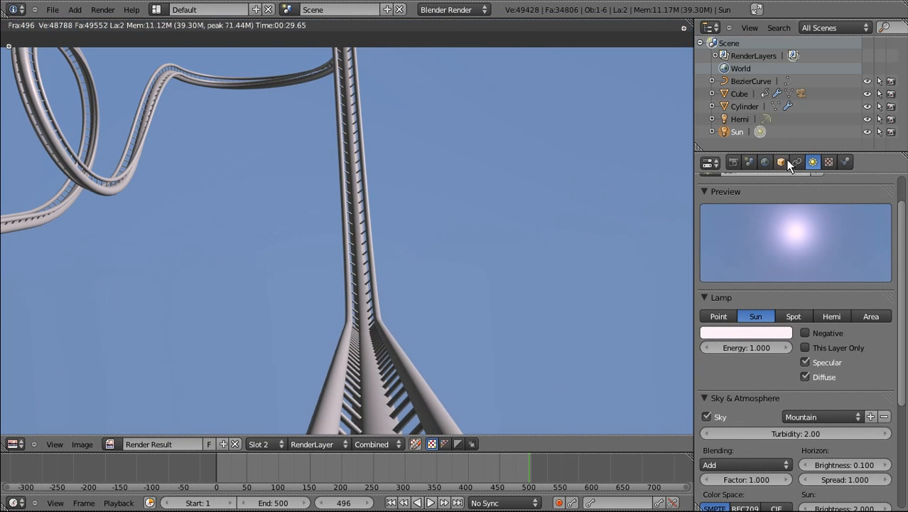
left_click(743, 94)
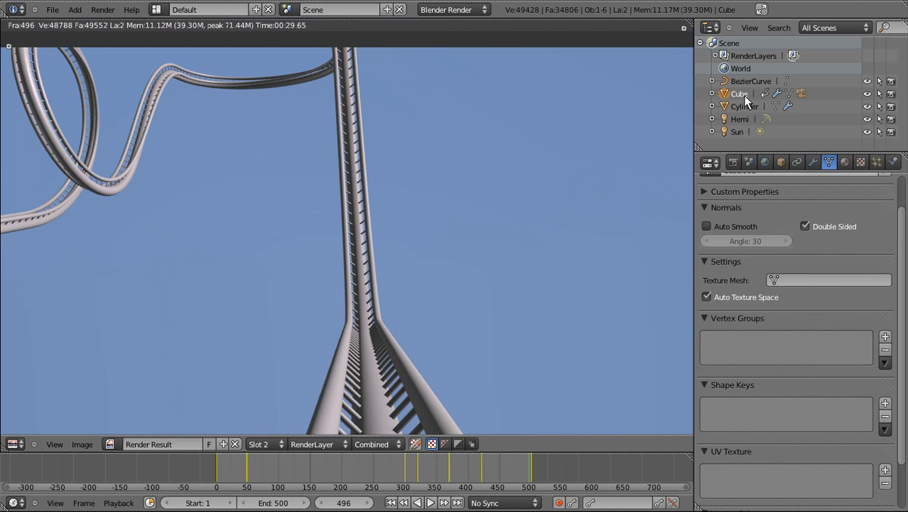
left_click(844, 162)
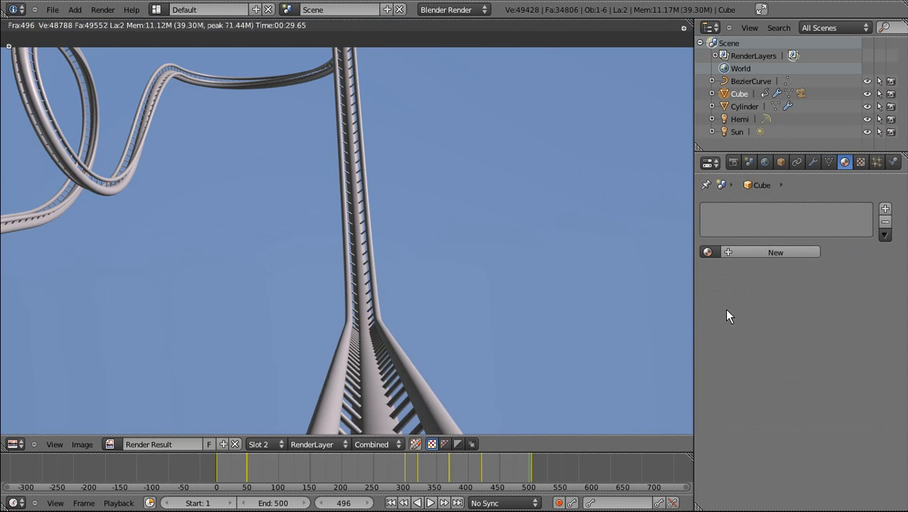
left_click(14, 443)
left_click(29, 452)
right_click(397, 282)
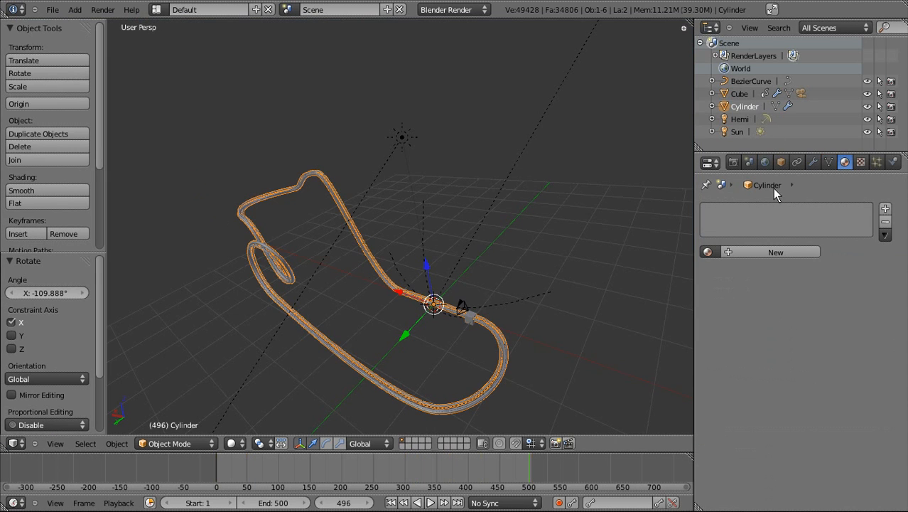
left_click(767, 252)
Step: From the camera view, set the track material's specular intensity to 0 and its diffuse intensity to 1
key("KP_0")
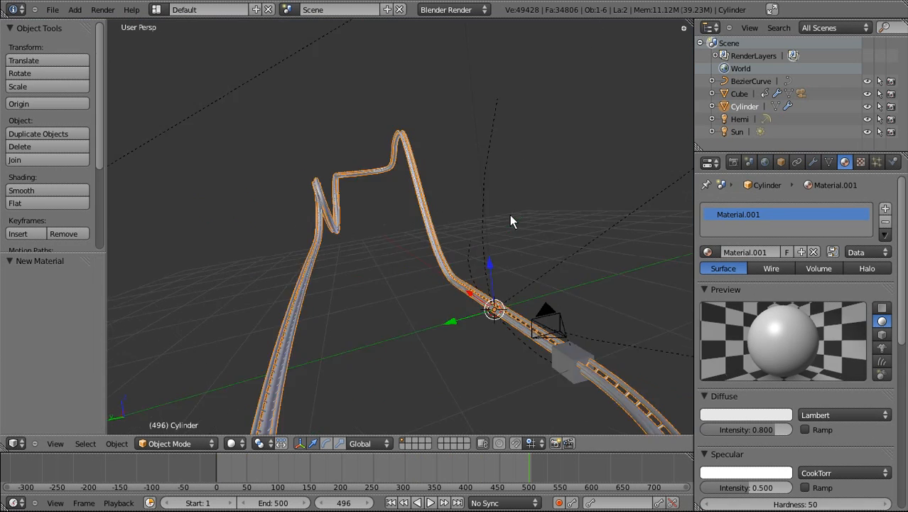
scroll(440, 312, "up", 3)
scroll(754, 342, "down", 5)
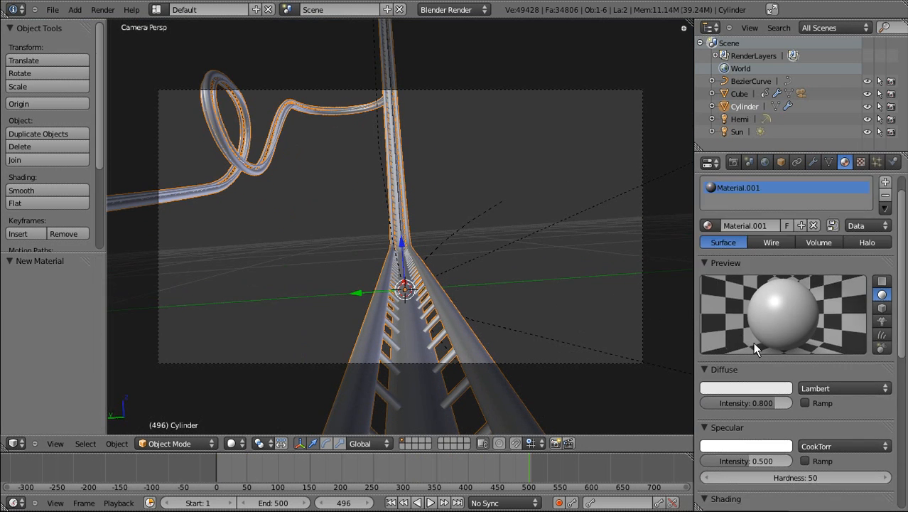
left_click_drag(755, 357, 656, 369)
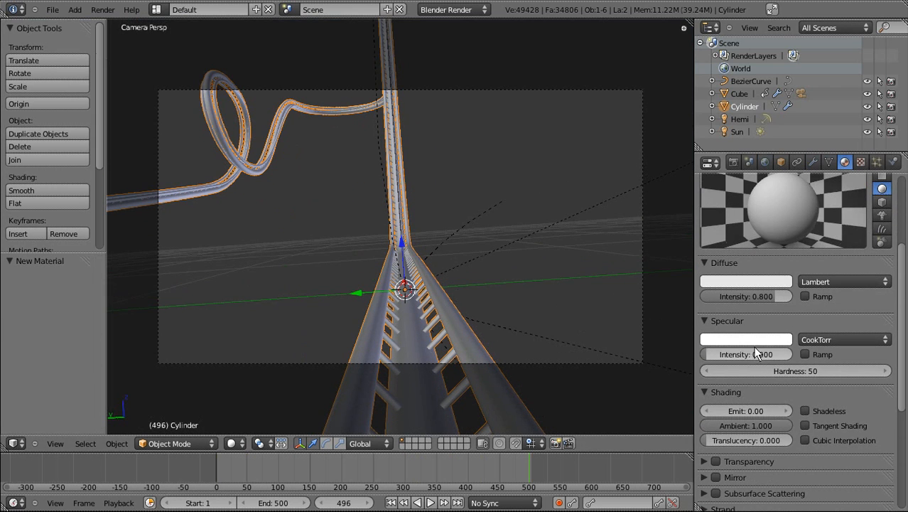
left_click_drag(766, 296, 860, 289)
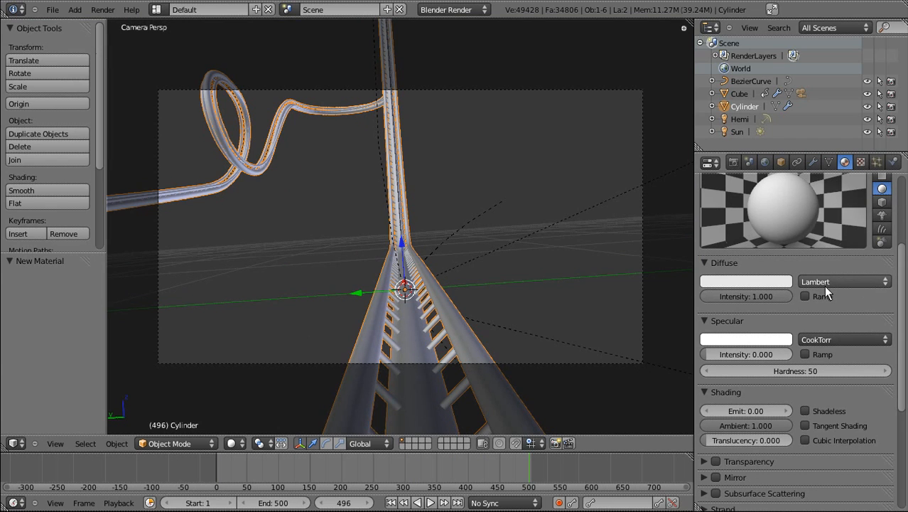
Step: Change the track material's specular shader to Phong with a hardness of 34
left_click(817, 340)
left_click(818, 310)
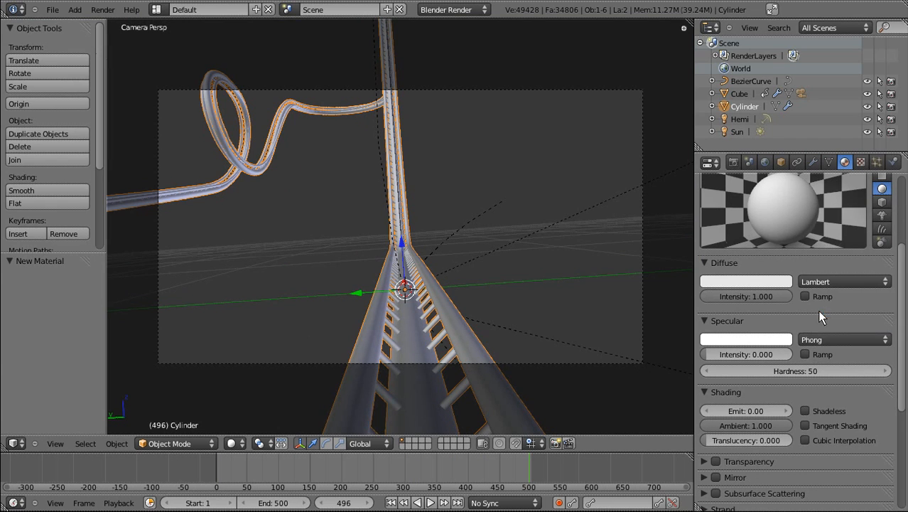
mouse_move(807, 366)
left_mouse_down()
mouse_move(839, 361)
mouse_move(817, 368)
left_mouse_up()
Step: Try the Oren-Nayar diffuse shader on the track material, and settle on Minnaert with a darkness of 1.1
left_click(825, 282)
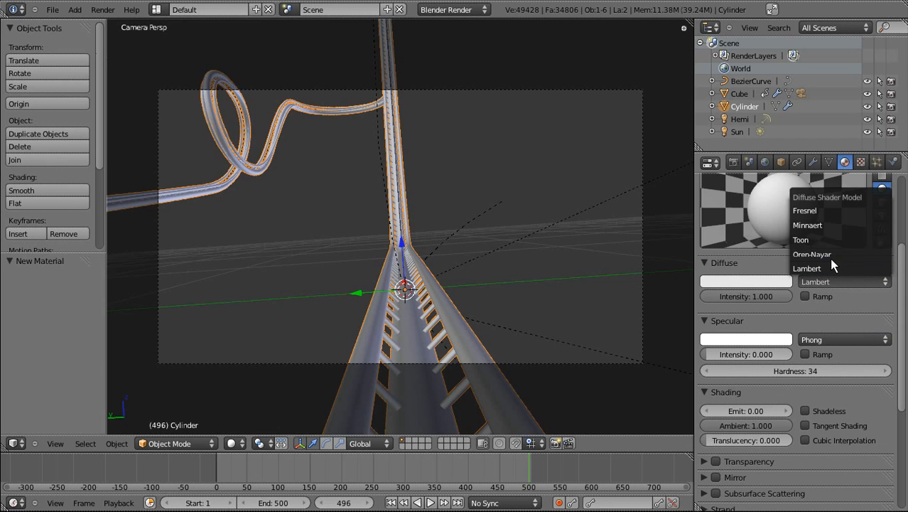
left_click(832, 254)
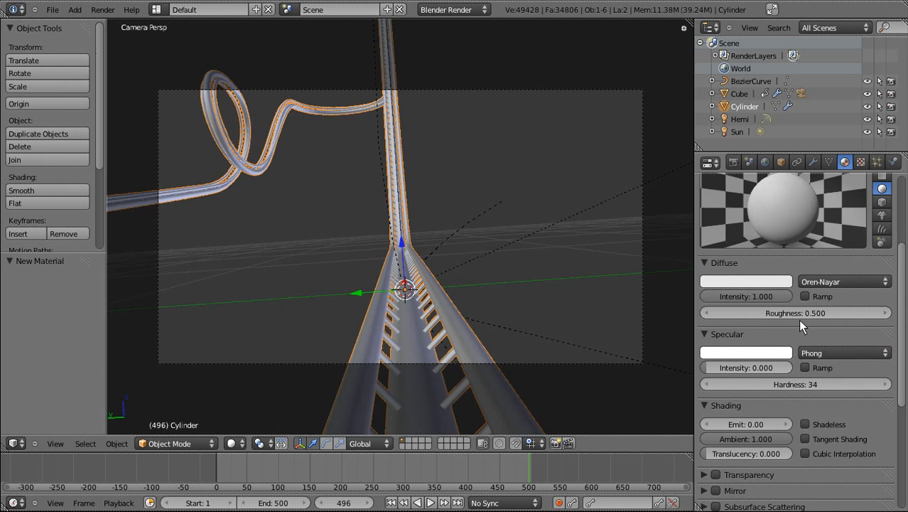
left_click(836, 281)
left_click(834, 224)
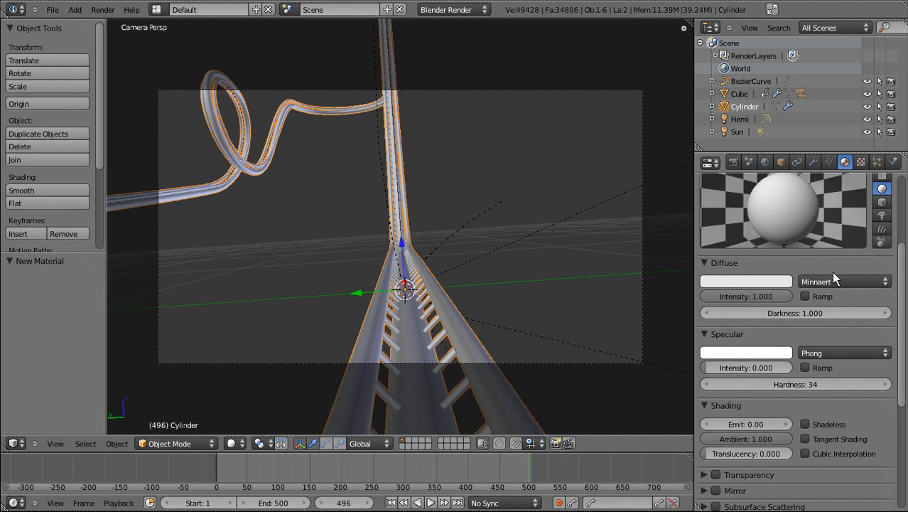
left_click_drag(821, 313, 903, 320)
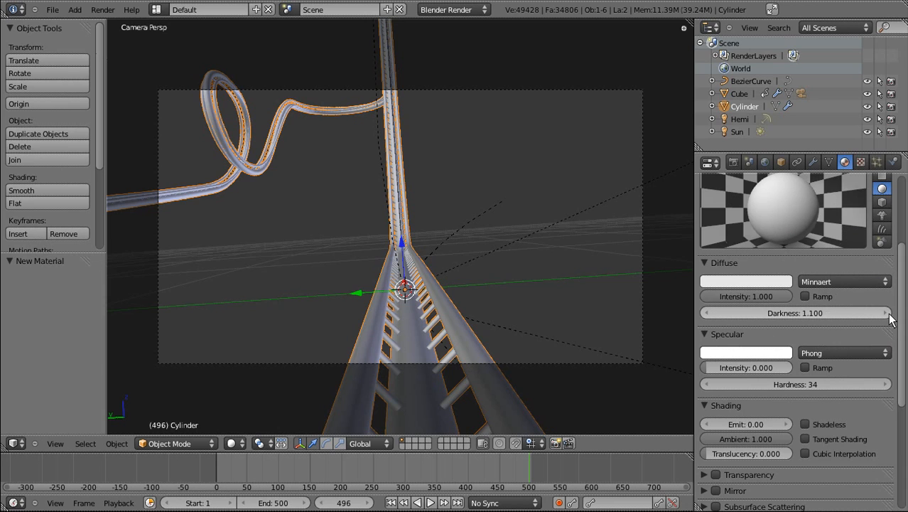
left_click(716, 311)
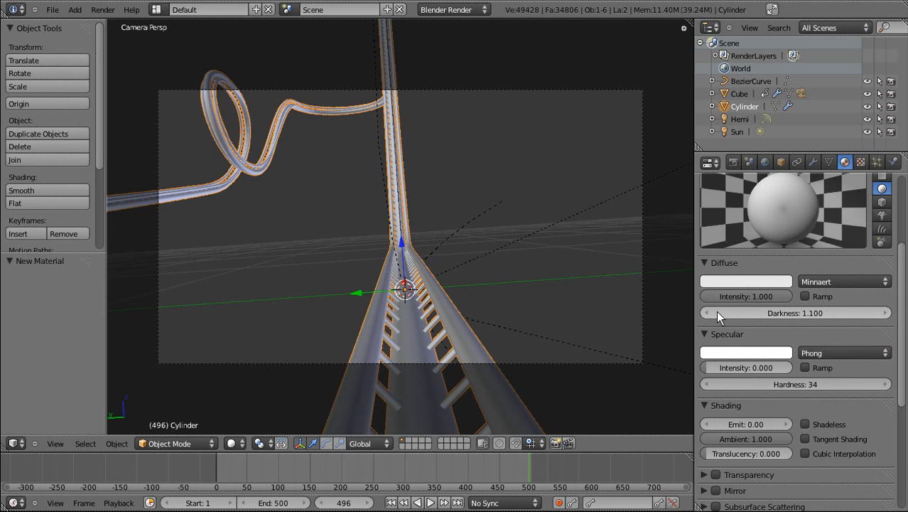
Step: Look at the earlier render in Slot 1, and re-render the frame with the new track material into Slot 2
key("F12")
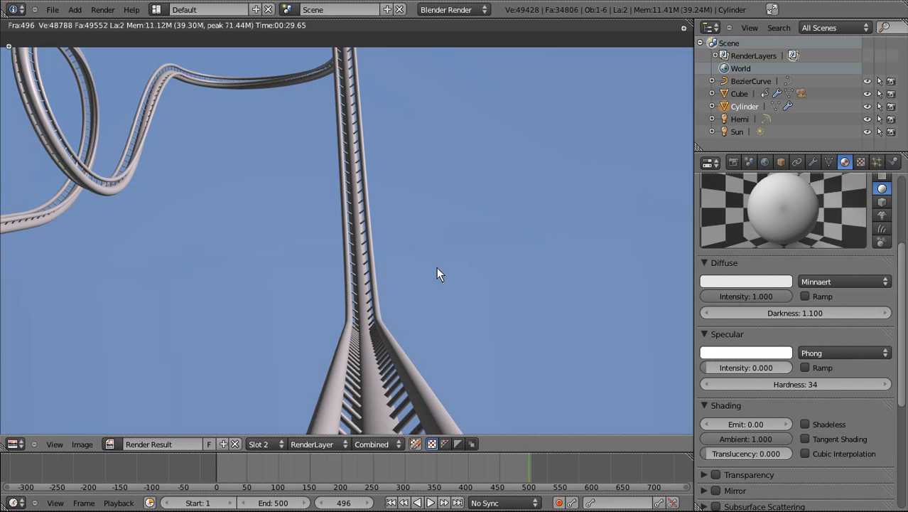
left_click(284, 439)
left_click(274, 430)
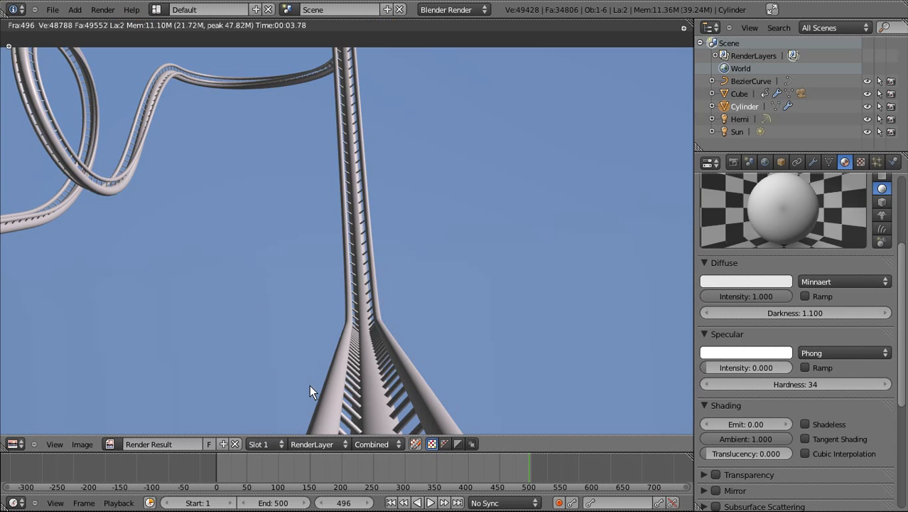
left_click(265, 444)
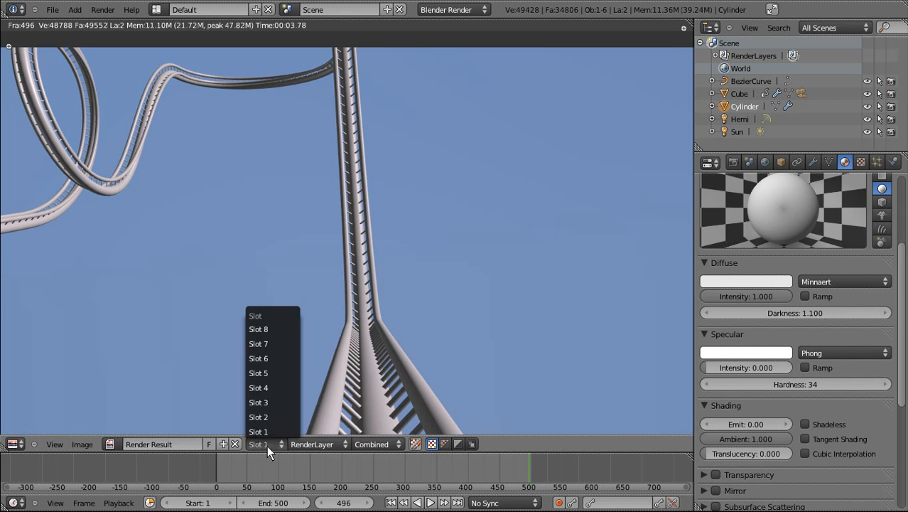
left_click(272, 418)
key("F12")
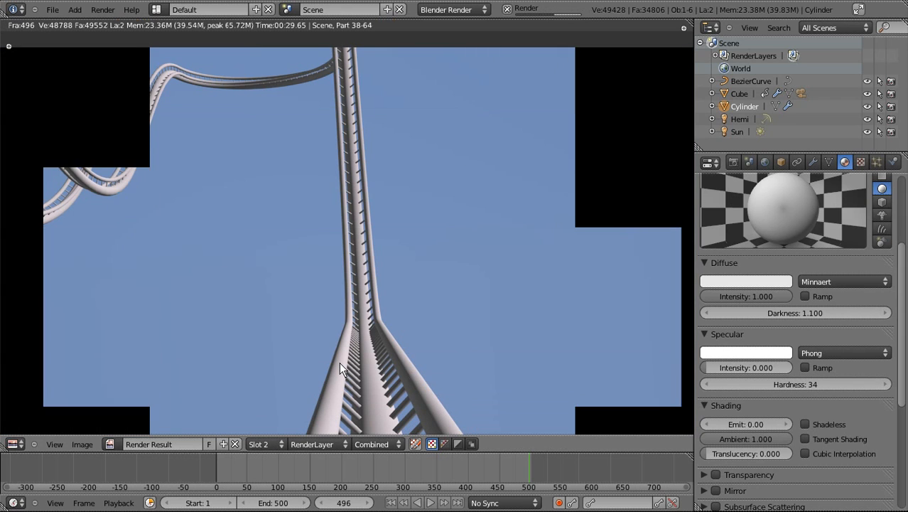
Step: Compare the Slot 1 render with the new track material's render in Slot 2
left_click(257, 442)
left_click(258, 430)
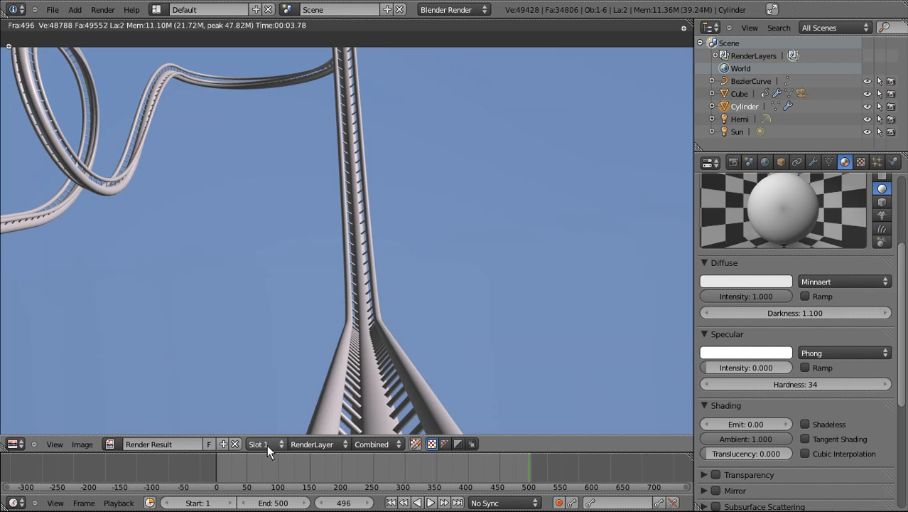
left_click(267, 446)
left_click(274, 417)
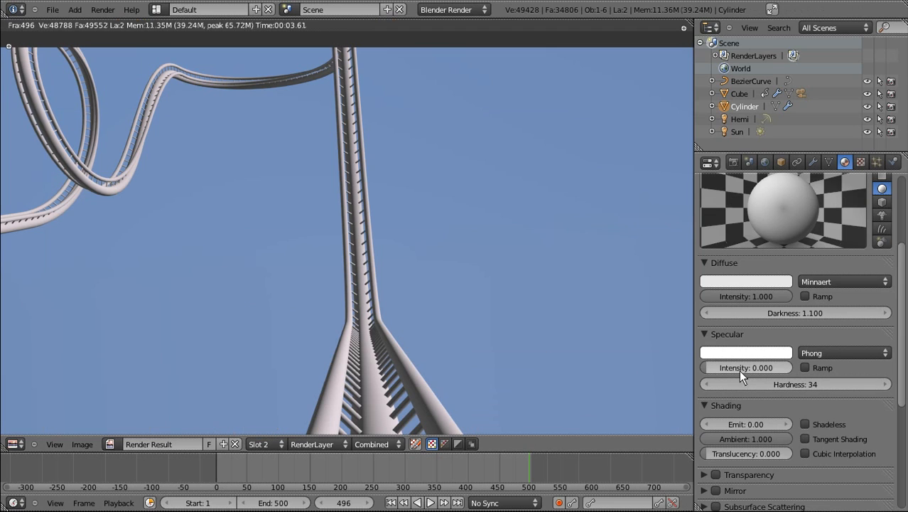
Step: Set the track material's specular intensity to 0.511 and hardness to 75, and add a Clouds texture with size 0.10
left_click_drag(739, 369, 860, 383)
left_click(861, 162)
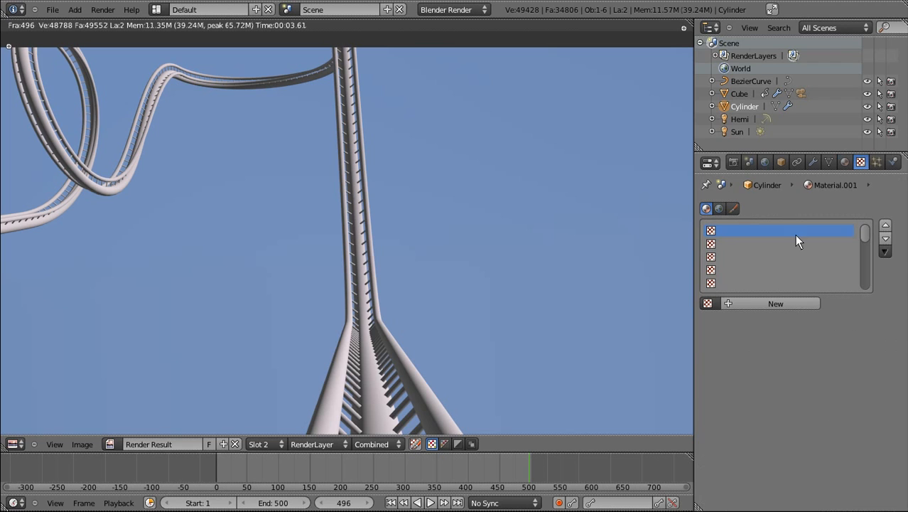
left_click(769, 307)
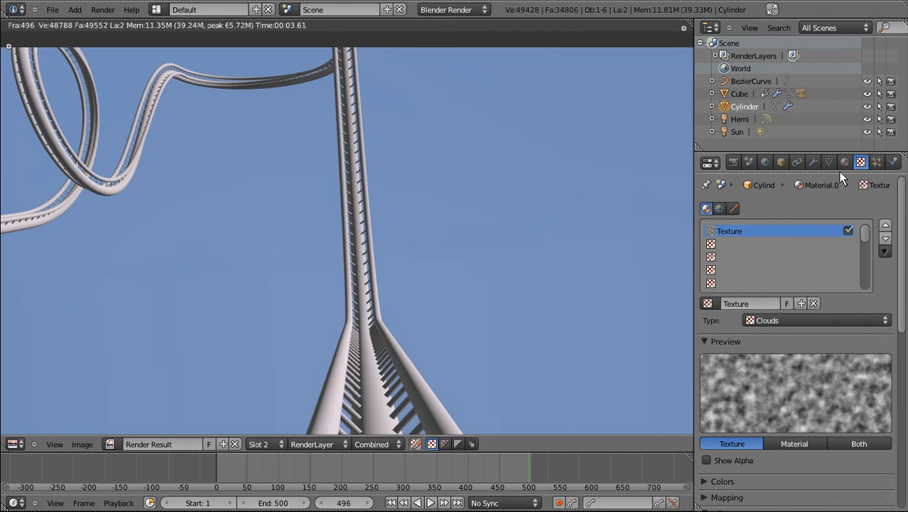
scroll(815, 413, "down", 5)
scroll(744, 433, "down", 6)
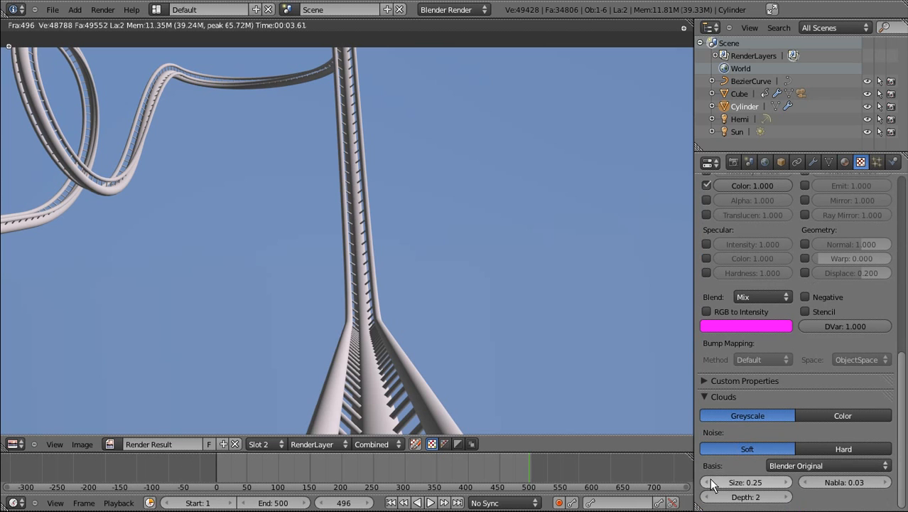
left_click(787, 482)
left_click(844, 162)
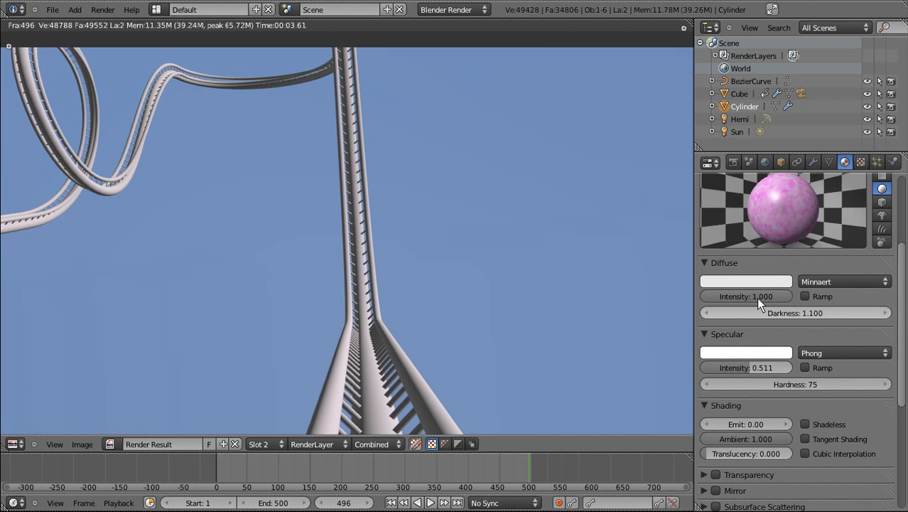
Step: Make the Clouds texture influence specular intensity instead of colour, and reset the track material's own specular intensity to 0
left_click(861, 162)
left_click(706, 187)
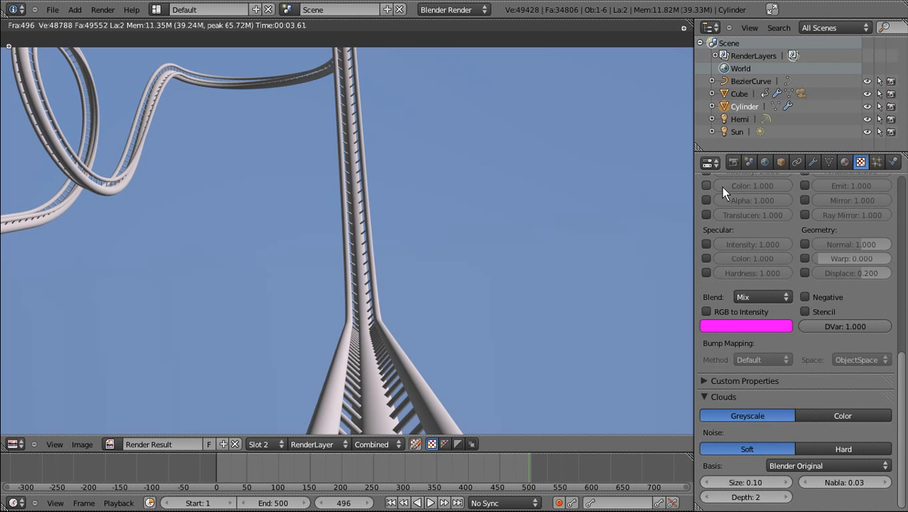
left_click(706, 244)
left_click(844, 162)
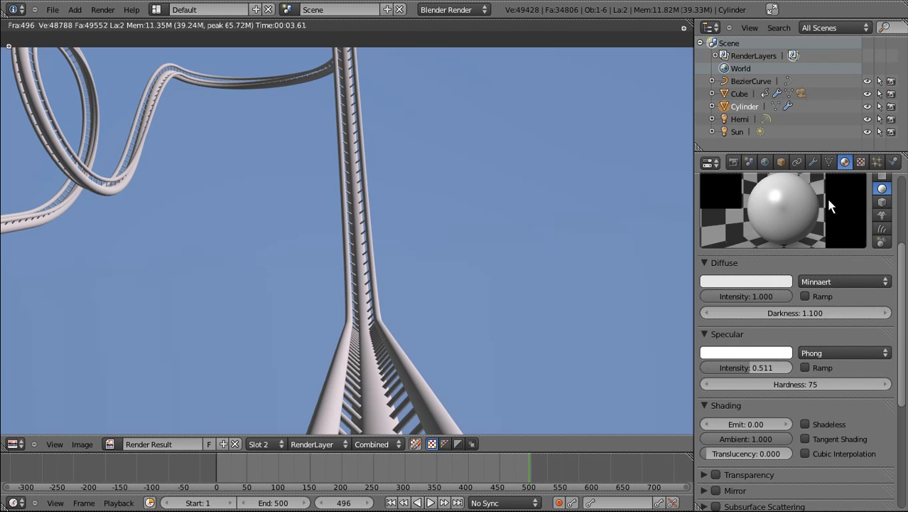
left_click_drag(730, 369, 575, 353)
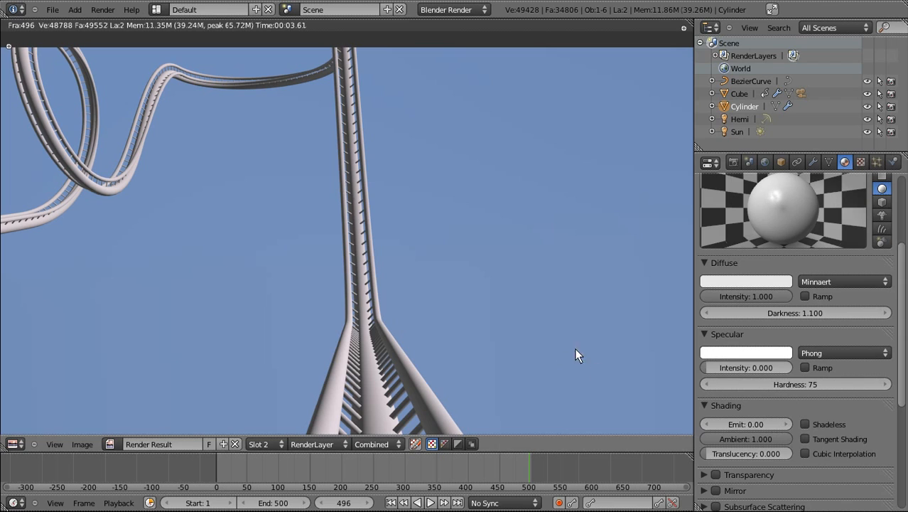
Step: Try a Clouds texture size of 0.00 and re-render the frame to examine the track's loop up close
left_click(861, 162)
left_click(752, 483)
type("0")
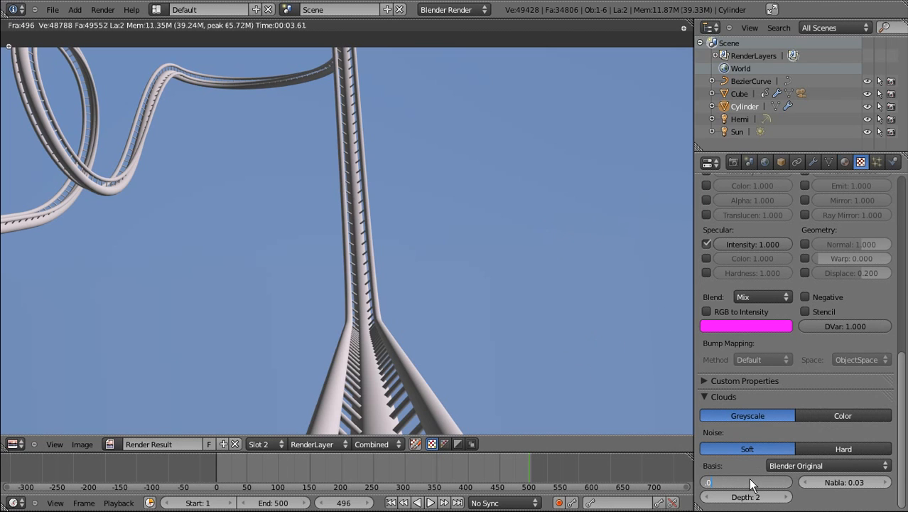
type(".05")
key("Return")
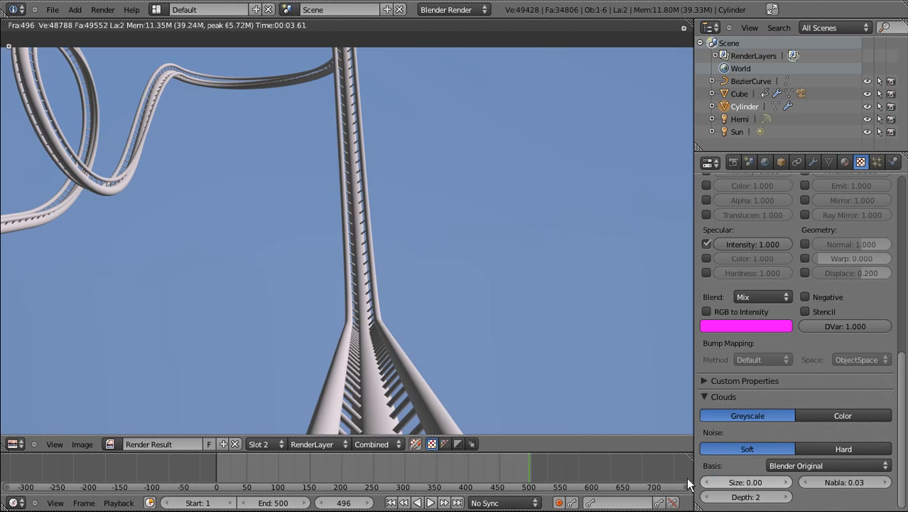
scroll(781, 320, "up", 4)
left_click(845, 162)
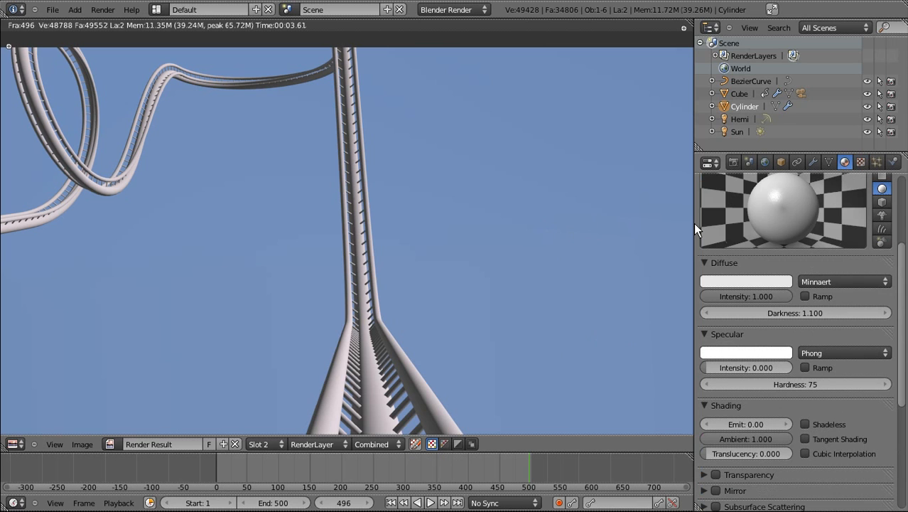
key("F12")
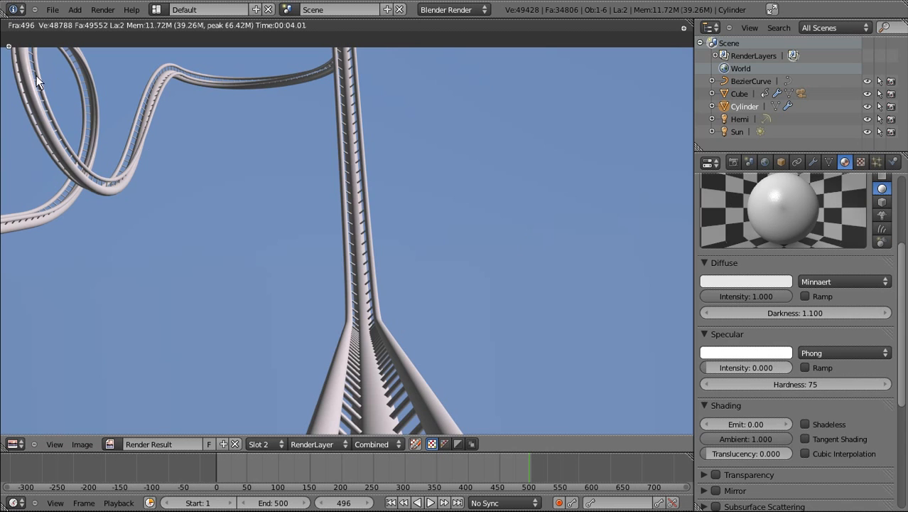
scroll(22, 89, "up", 4)
middle_click_drag(22, 89, 142, 190)
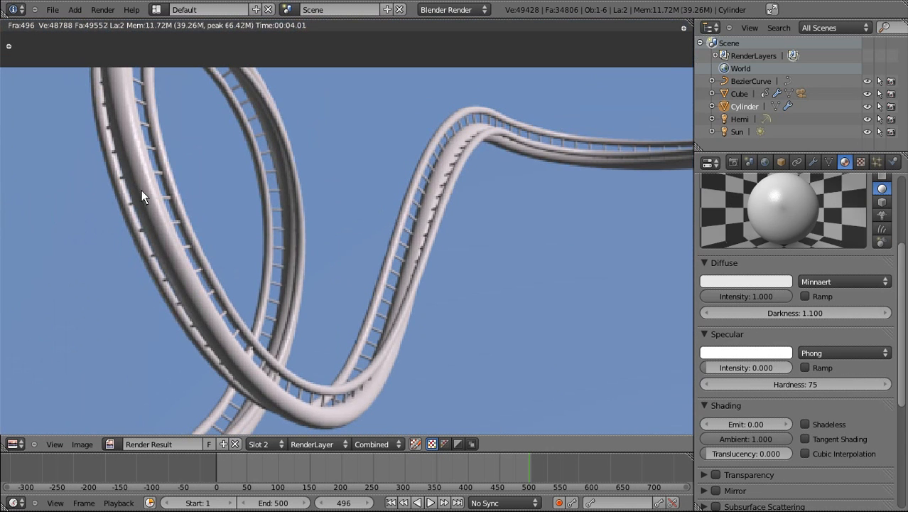
Step: Set the Clouds texture size to 0.10 and re-render the frame to check the highlights on the loop
left_click(858, 162)
scroll(792, 382, "down", 4)
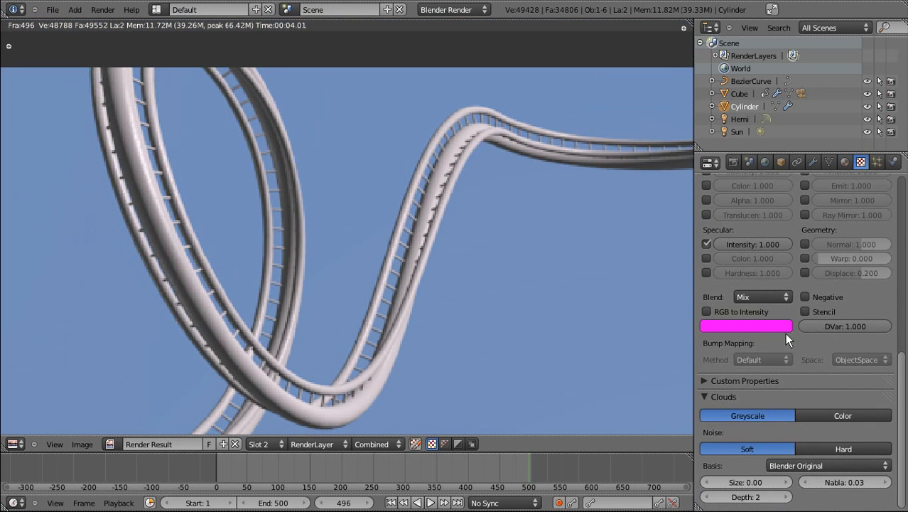
left_click(751, 486)
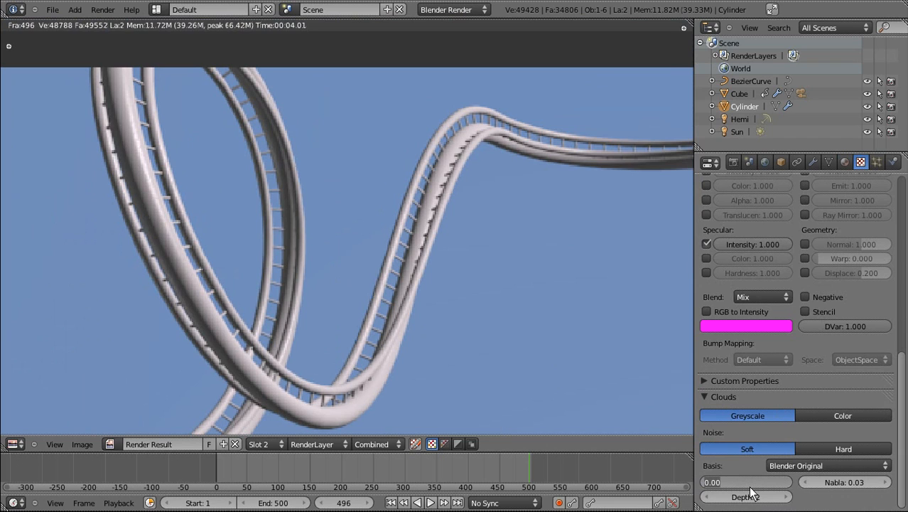
key("F12")
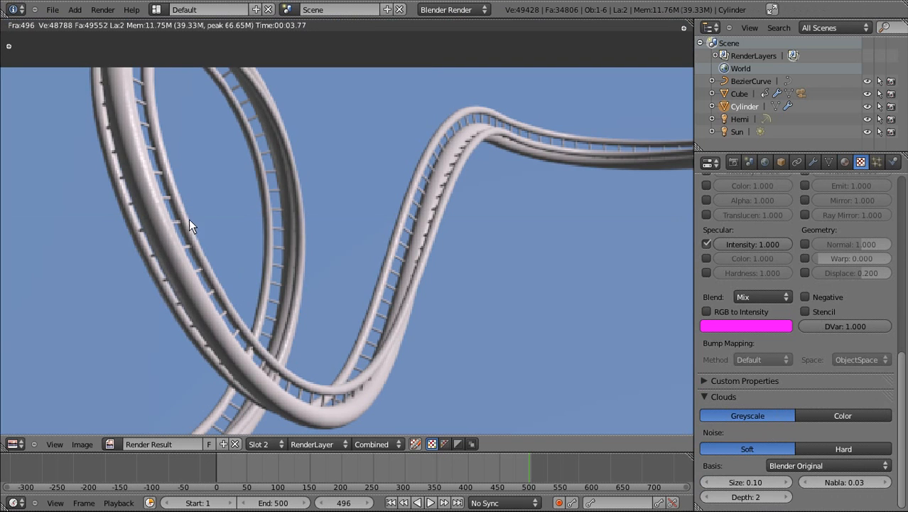
scroll(259, 218, "down", 2)
scroll(304, 186, "up", 3)
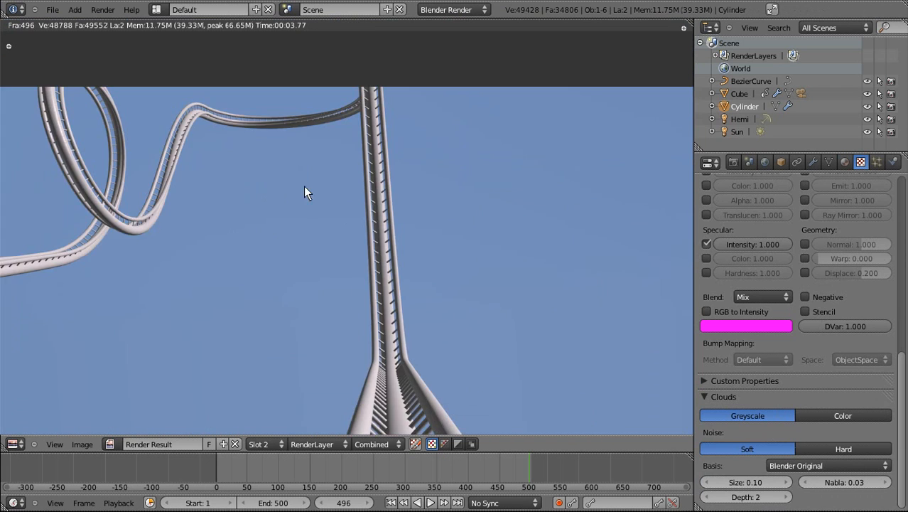
Step: Enable the Clouds texture's Normal influence at 0.05 and re-render the frame
scroll(385, 239, "up", 2)
middle_click_drag(415, 326, 397, 283)
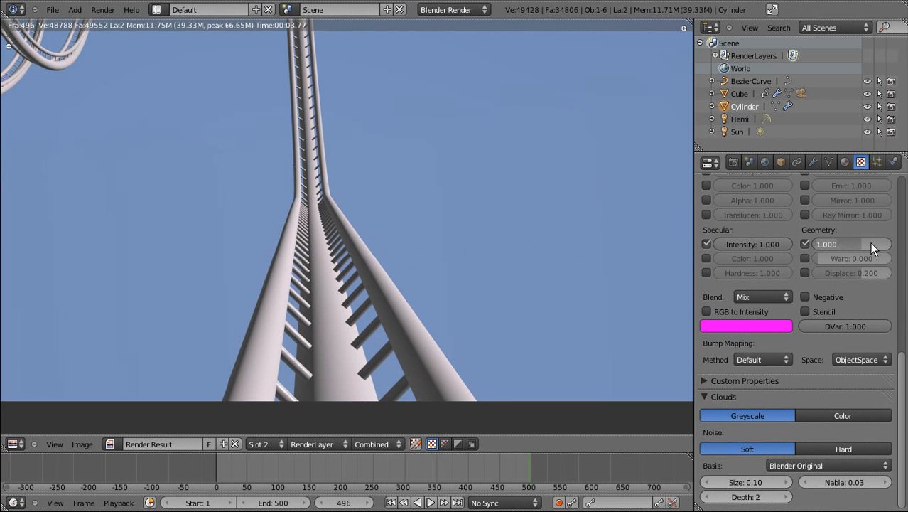
type("0.05")
key("Return")
key("F12")
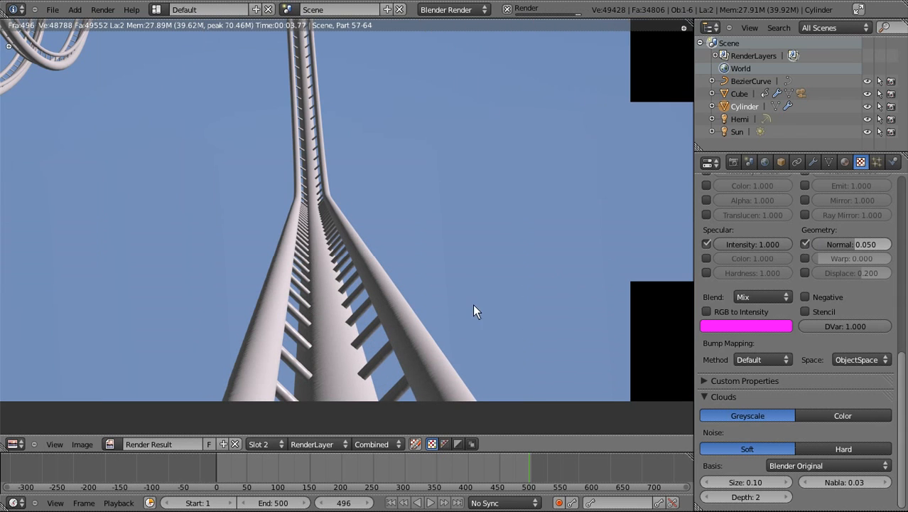
Step: Examine the bump effect on the nearest rails up close, and compare the Slot 1 render with the textured one in Slot 2
middle_click_drag(427, 370, 409, 283)
scroll(410, 284, "up", 5)
scroll(409, 283, "down", 2)
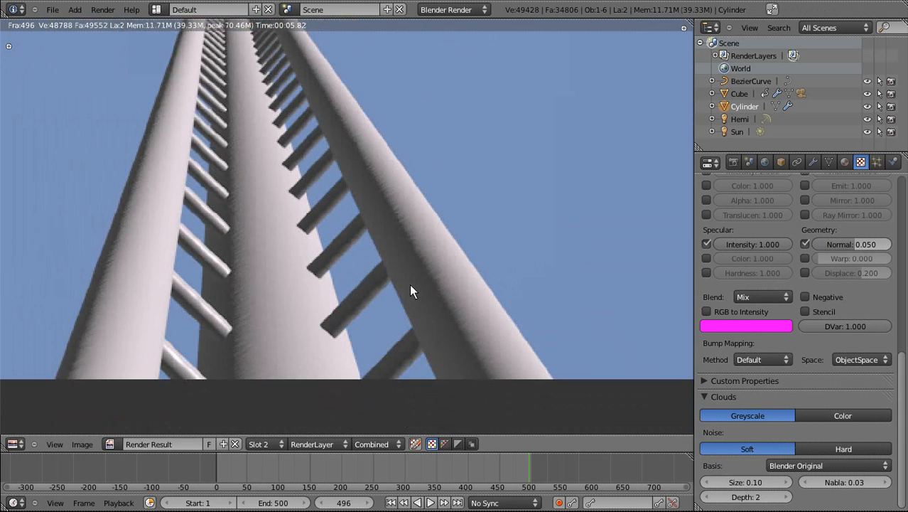
scroll(414, 277, "down", 2)
scroll(351, 174, "down", 1)
scroll(351, 173, "down", 1)
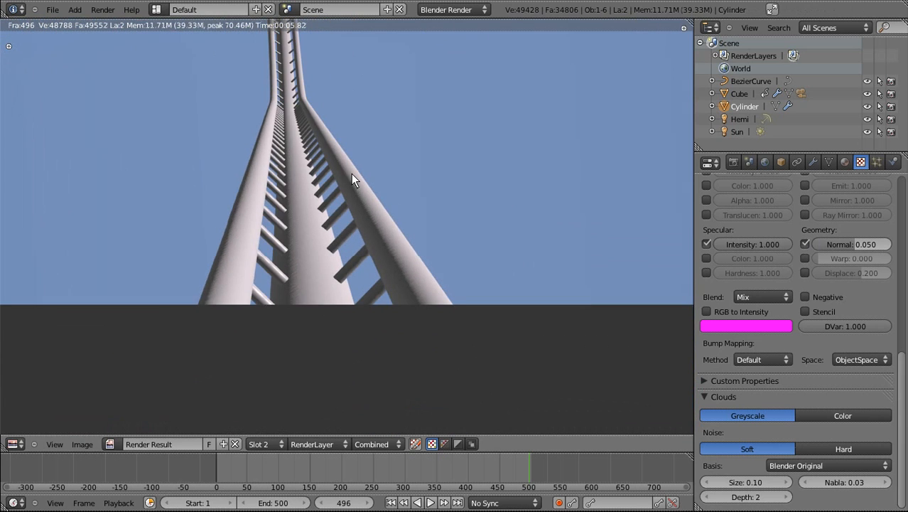
middle_click_drag(247, 192, 253, 276)
left_click(258, 444)
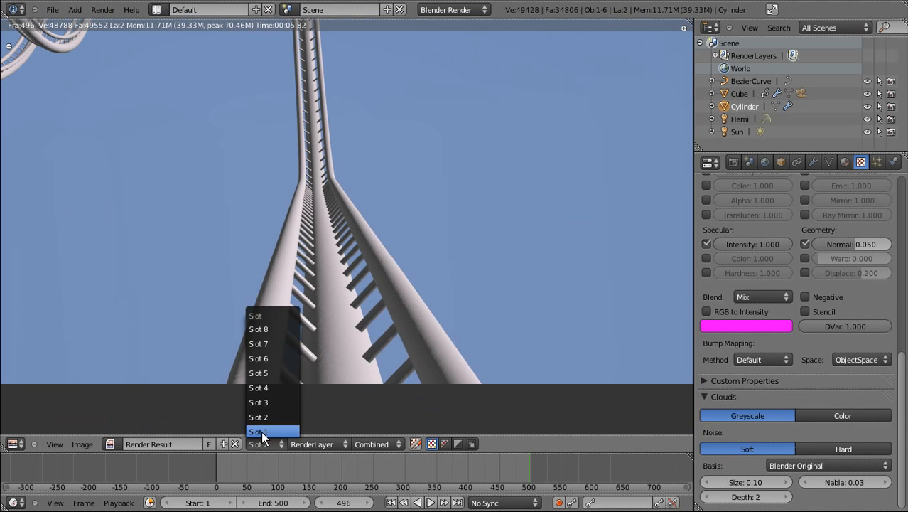
left_click(260, 431)
left_click(260, 439)
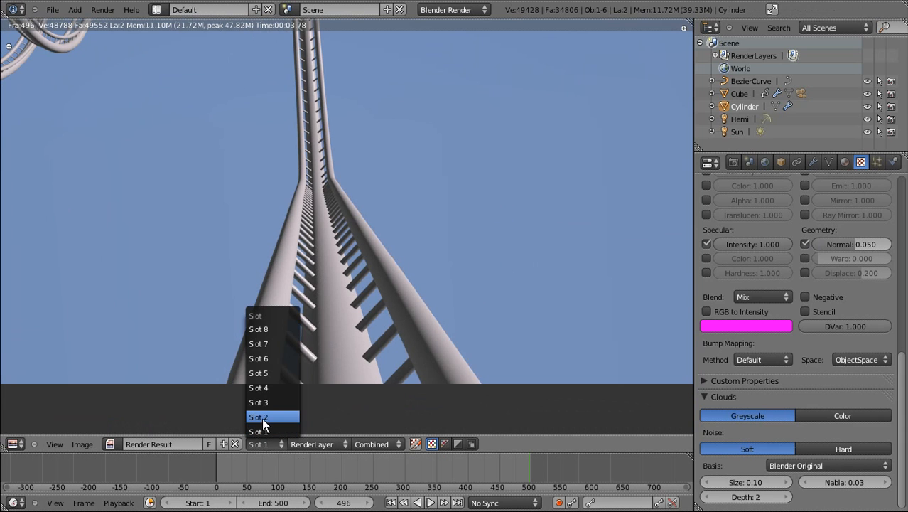
left_click(261, 417)
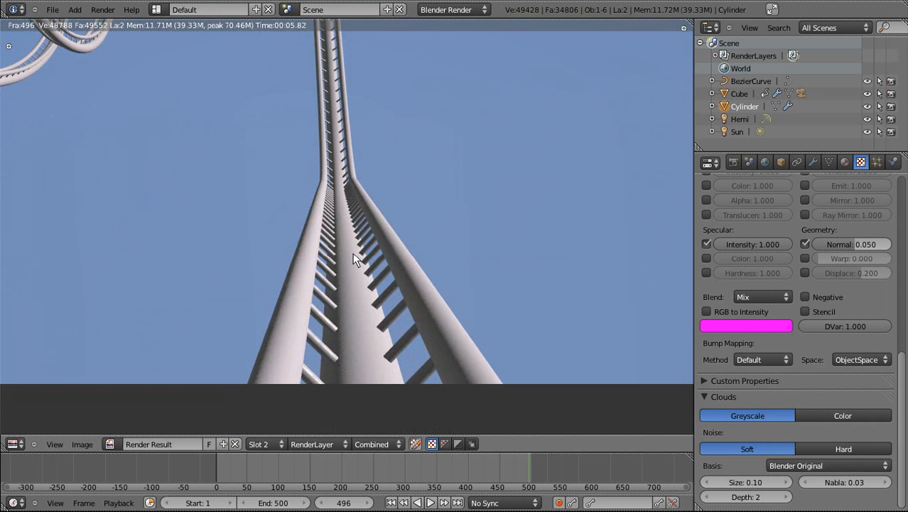
Step: Return to the 3D view, play the camera ride from frame 1, and stop the playback
left_click(13, 444)
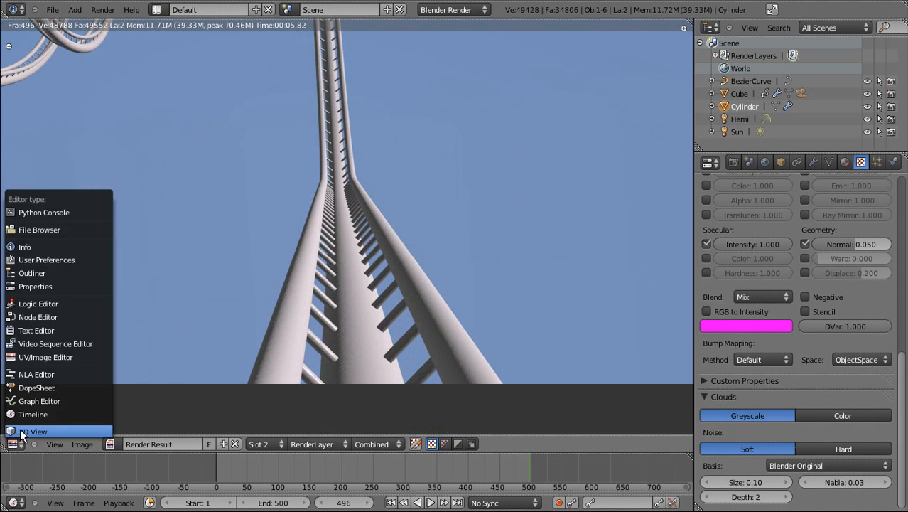
left_click(28, 430)
left_click(403, 502)
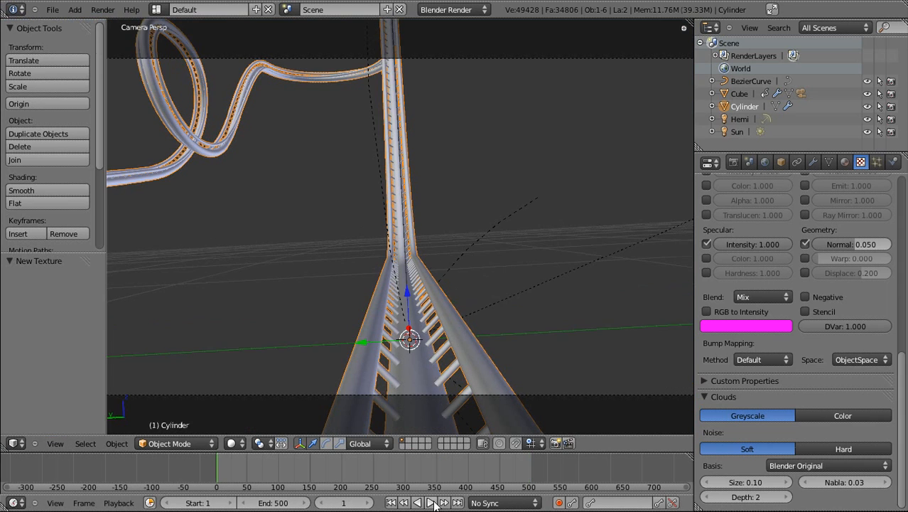
left_click(431, 503)
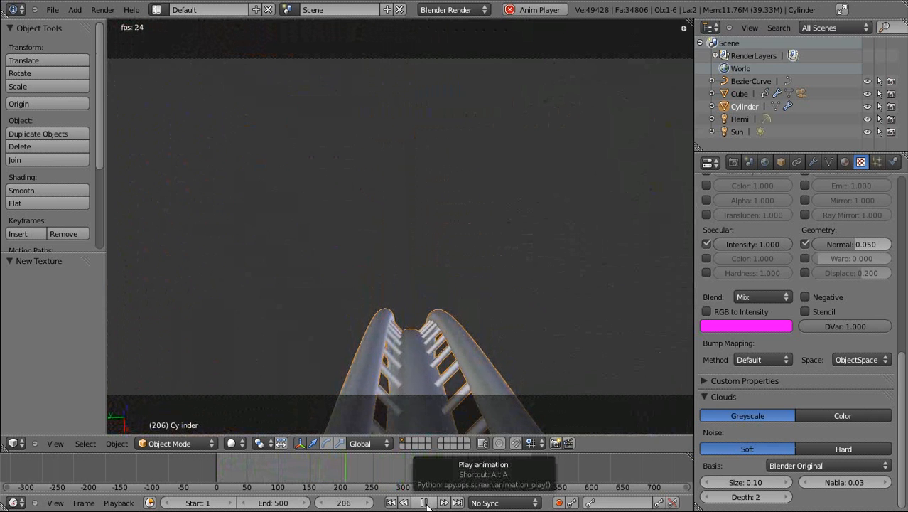
left_click(425, 503)
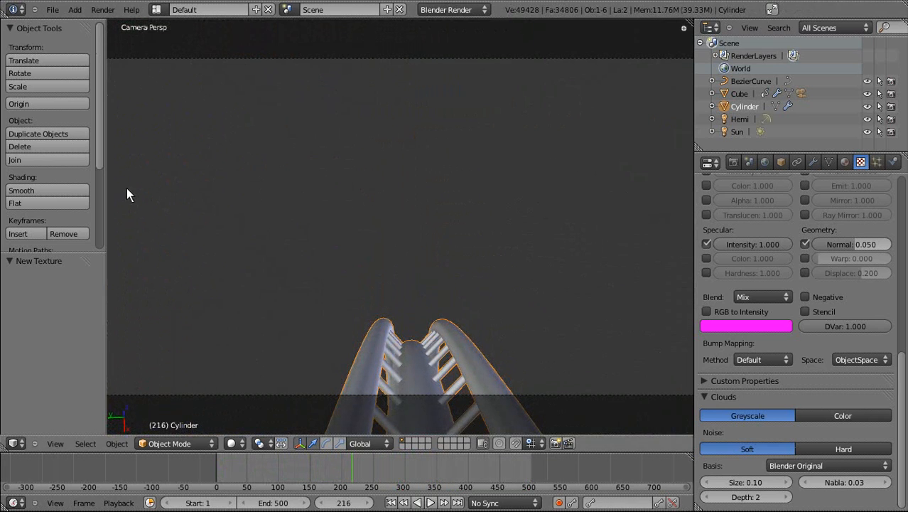
Step: Take the program window out of full-screen mode
left_click(773, 9)
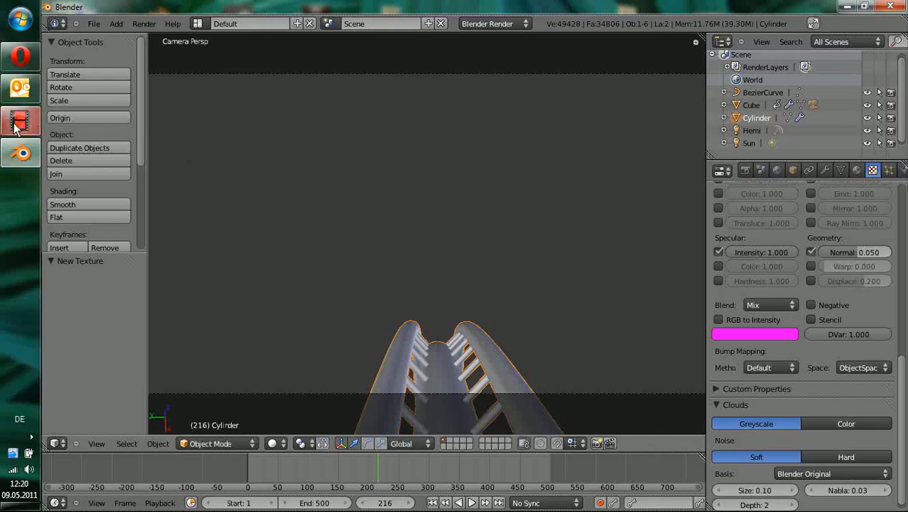